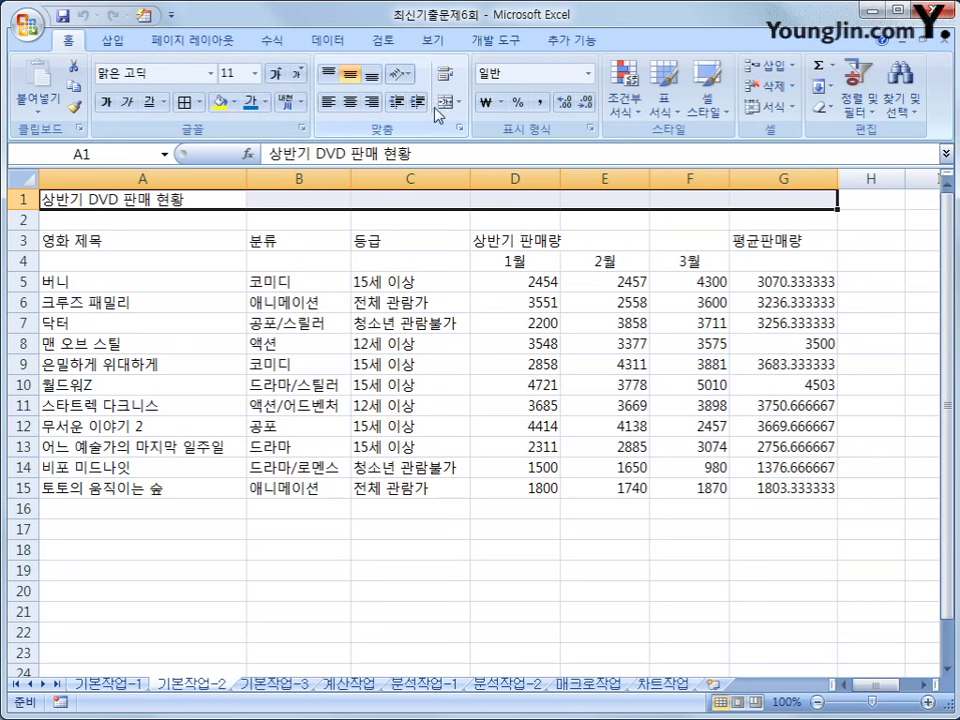
Merge and center the title across A1:G1 and set its font to 굴림체
click(445, 103)
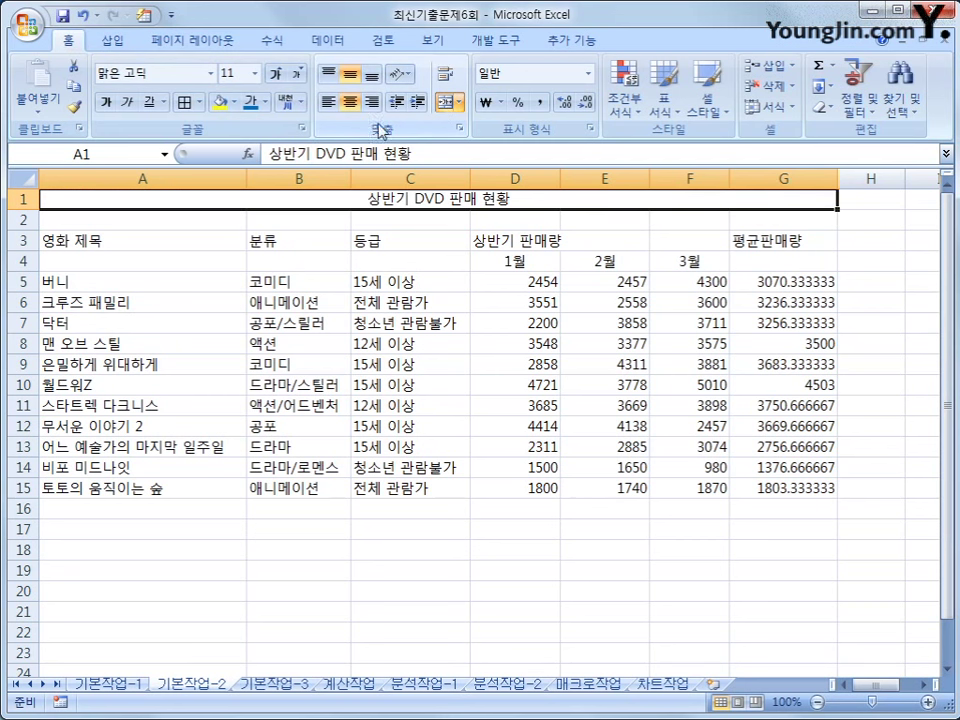
click(210, 74)
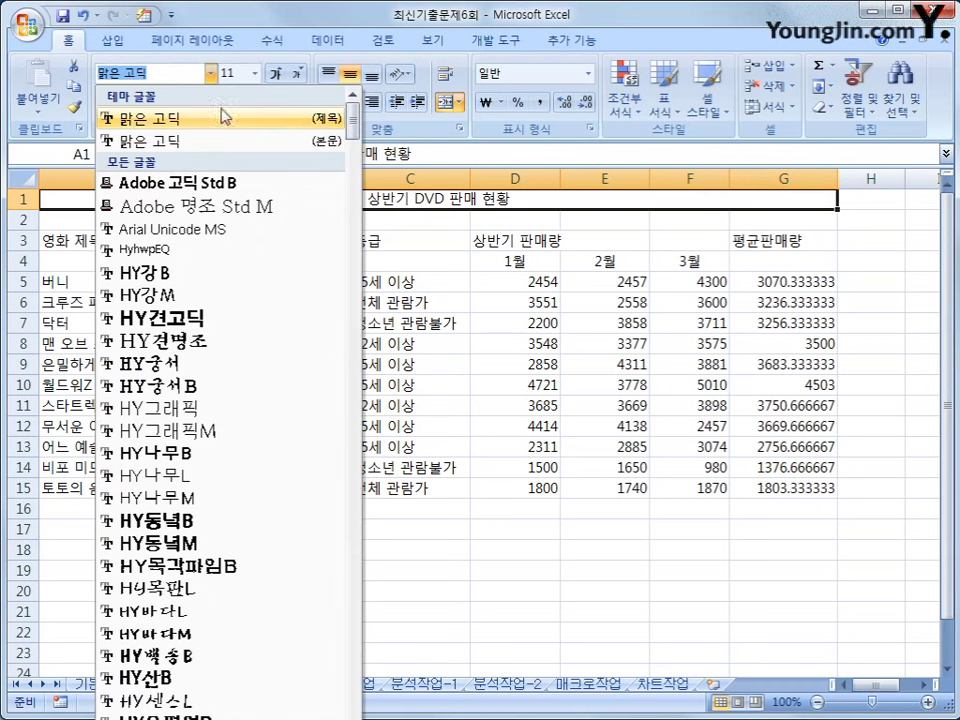
scroll(360, 173, down, 3)
scroll(360, 173, down, 10)
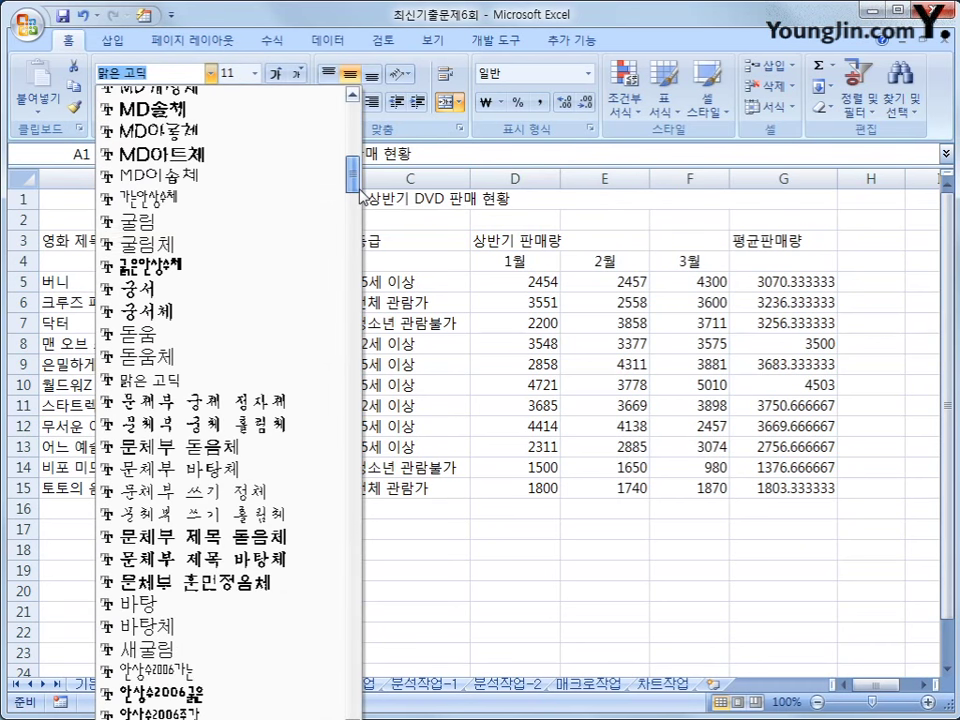
click(231, 247)
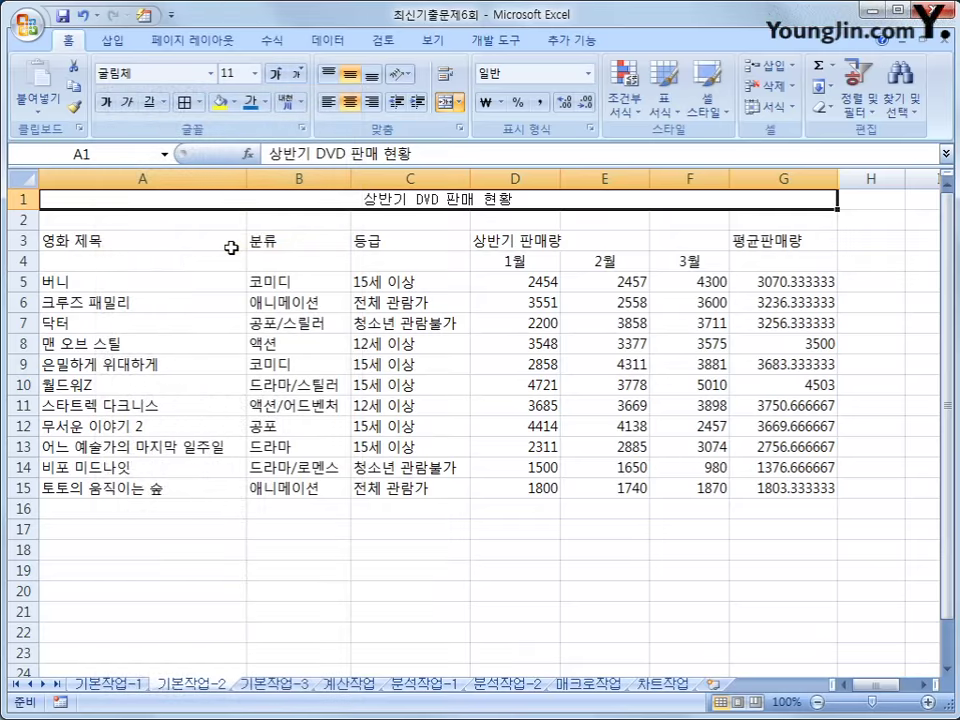
Set the title in row 1 to size 17 and make it bold with a double underline
click(256, 73)
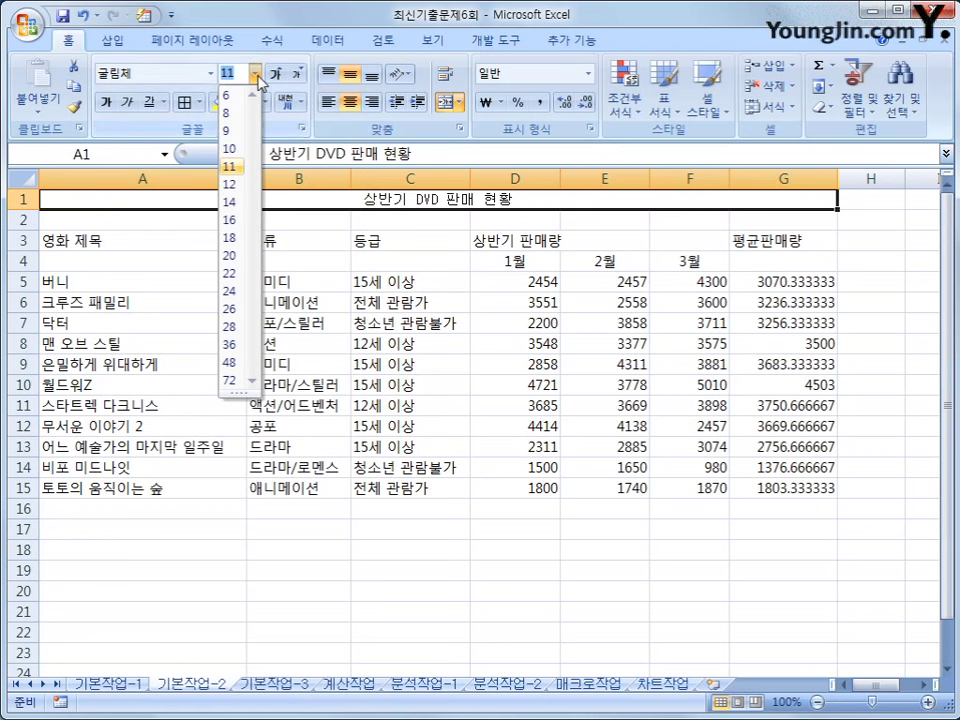
click(232, 73)
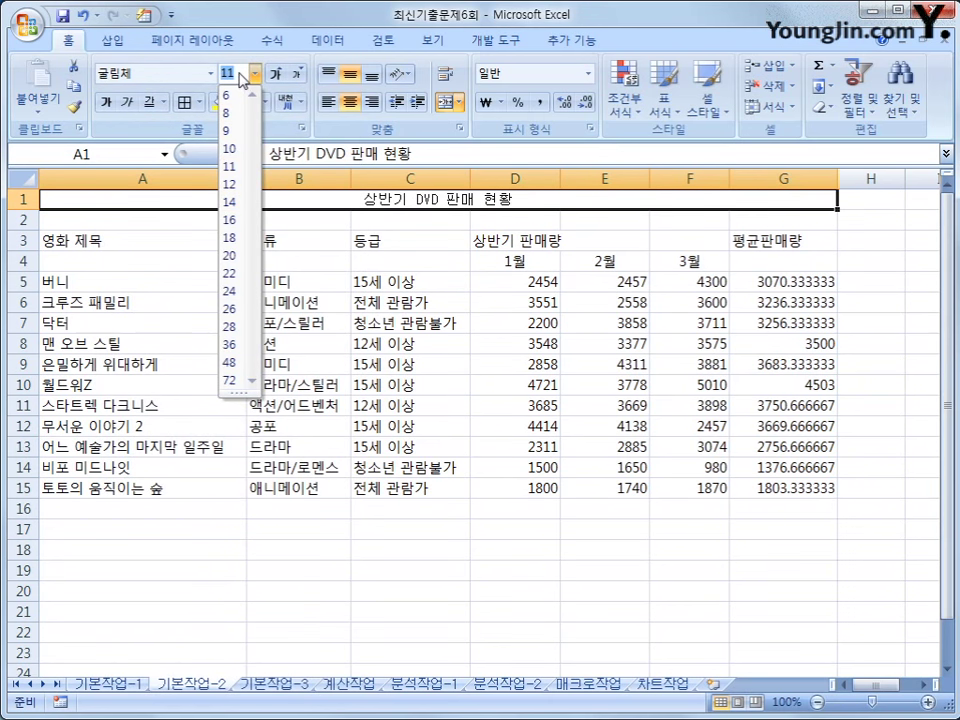
text(17)
key(Return)
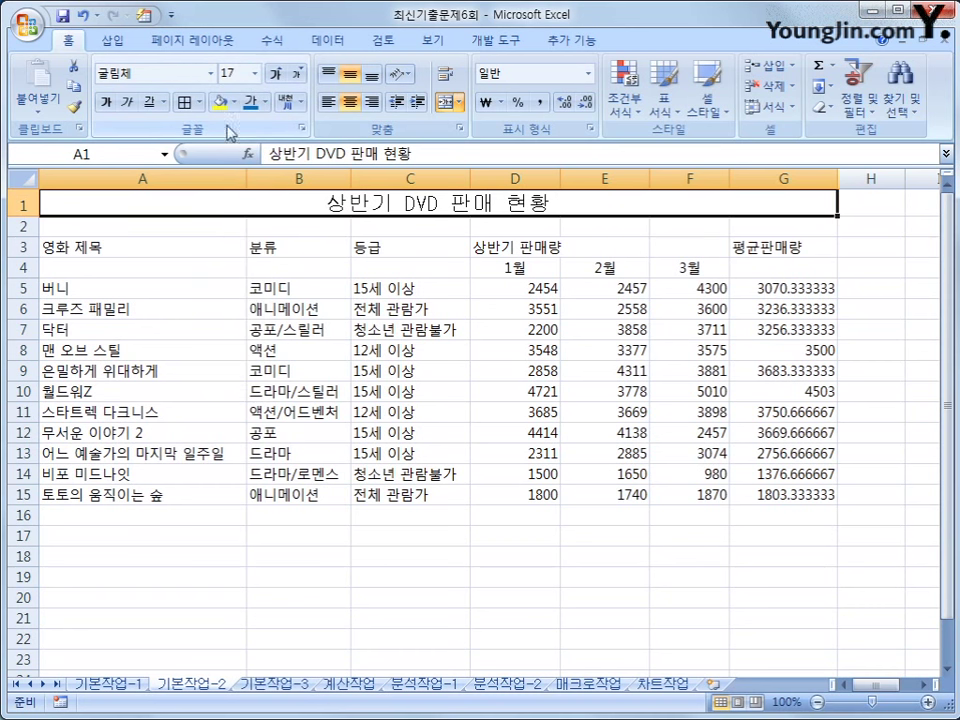
click(102, 103)
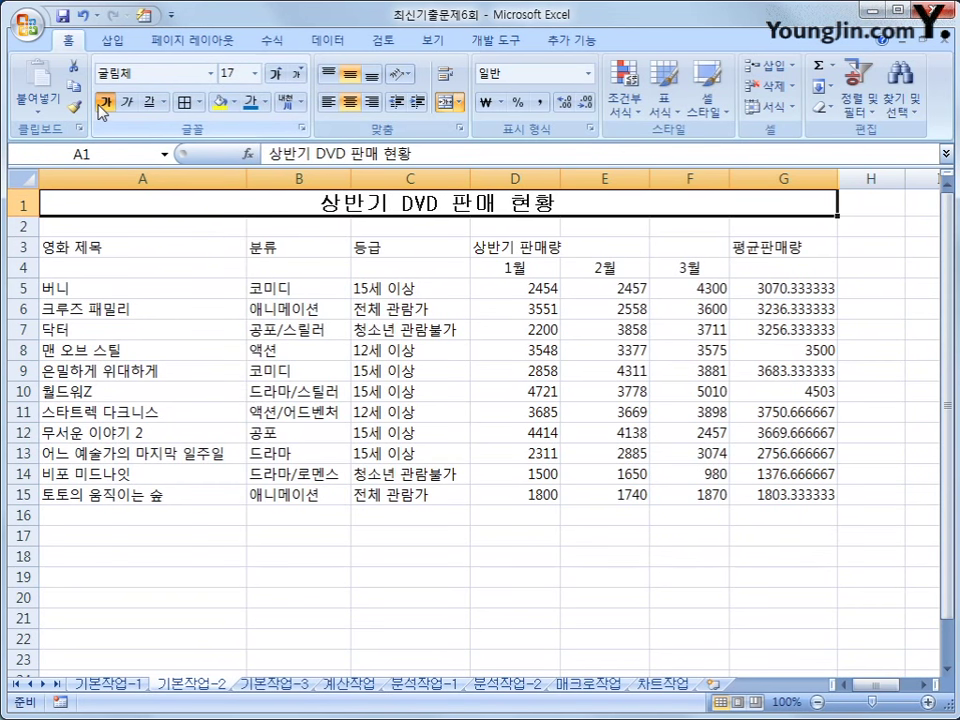
click(164, 104)
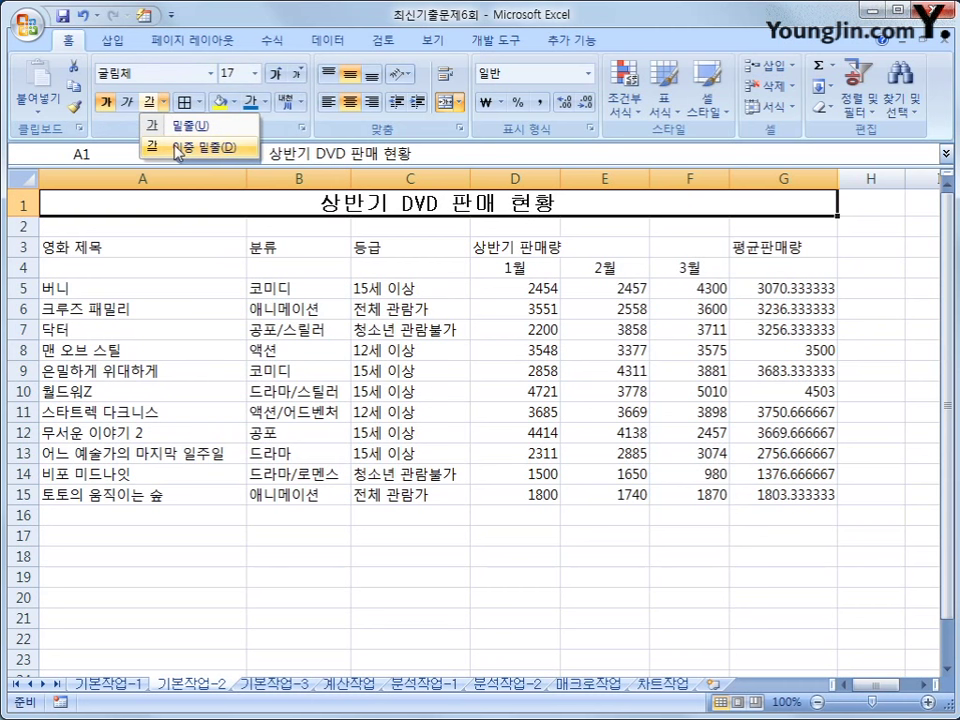
click(177, 148)
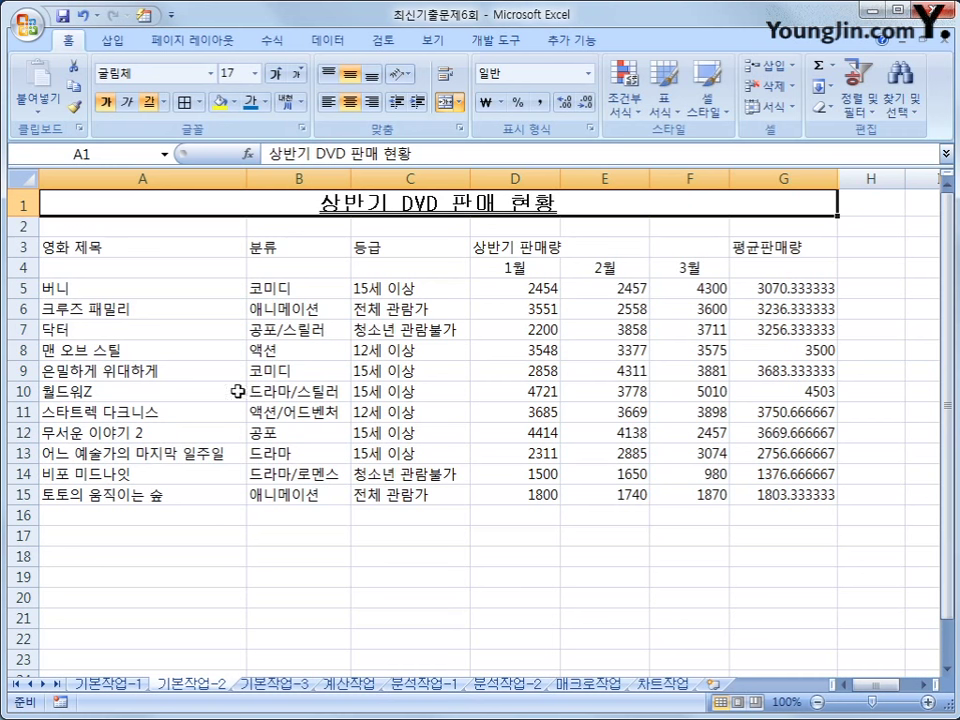
Merge and center the header ranges A3:A4, B3:B4, C3:C4, D3:F3 and G3:G4 individually
drag(130, 249, 130, 266)
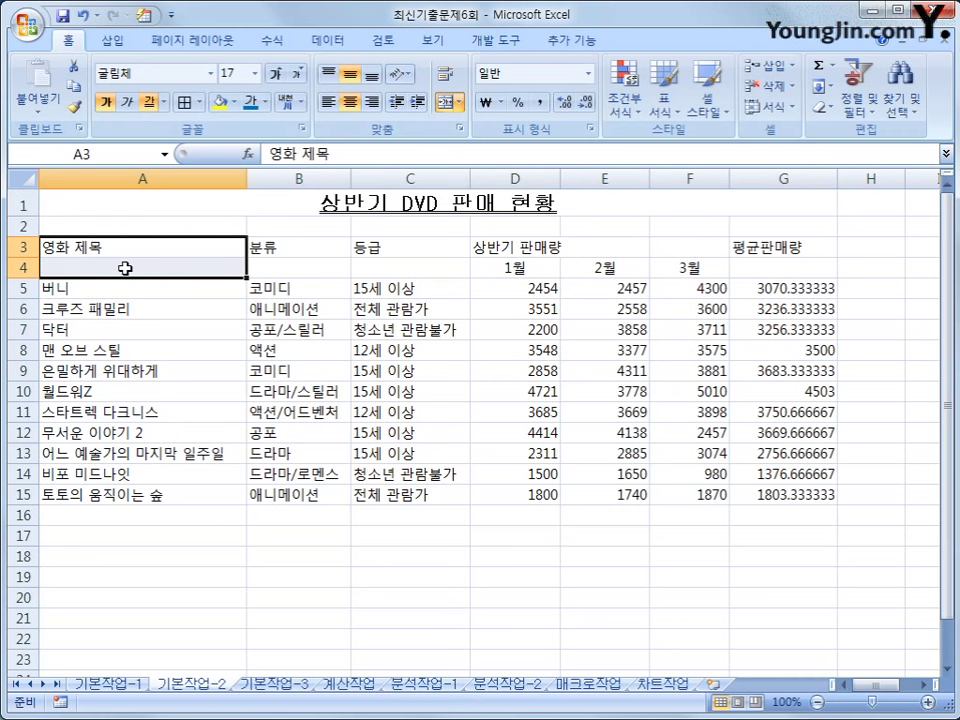
ctrl+click(296, 248)
drag(296, 248, 300, 266)
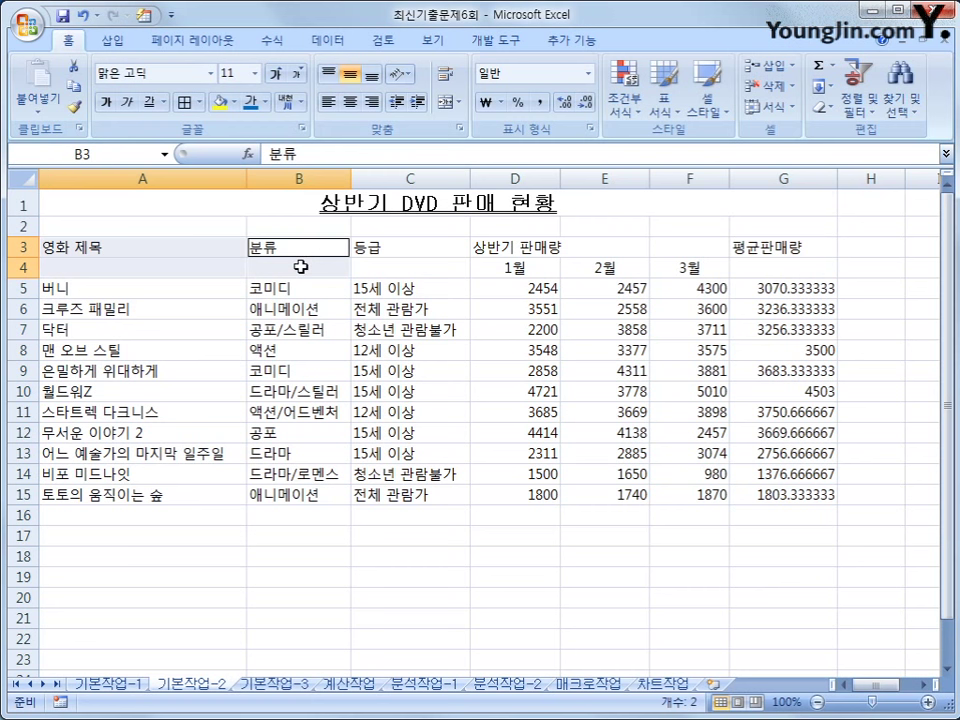
ctrl+click(390, 250)
drag(390, 253, 395, 265)
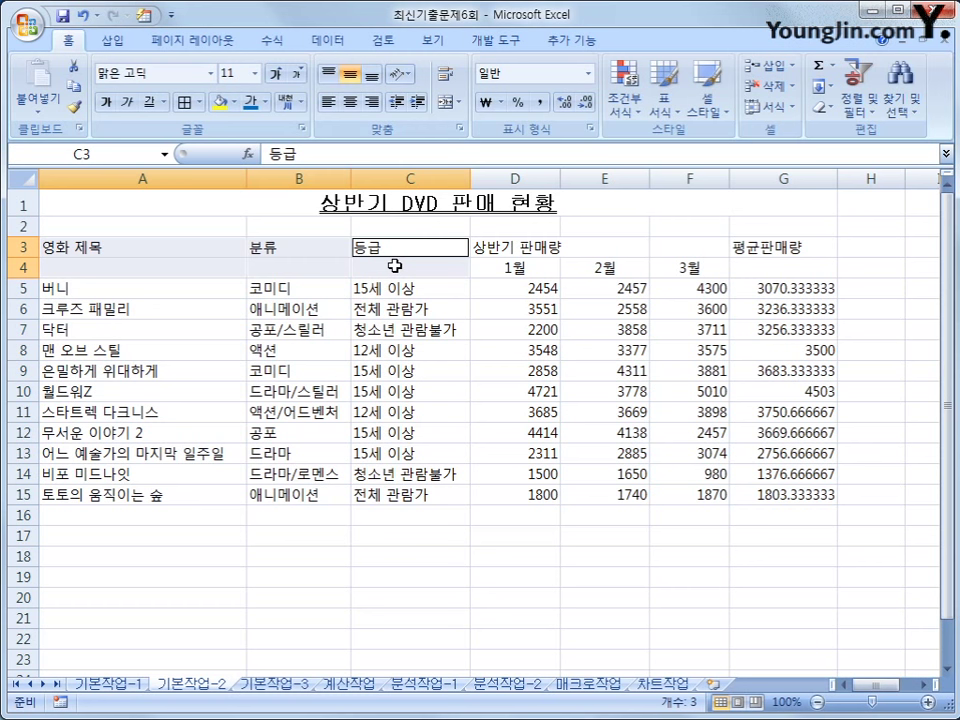
ctrl+click(508, 245)
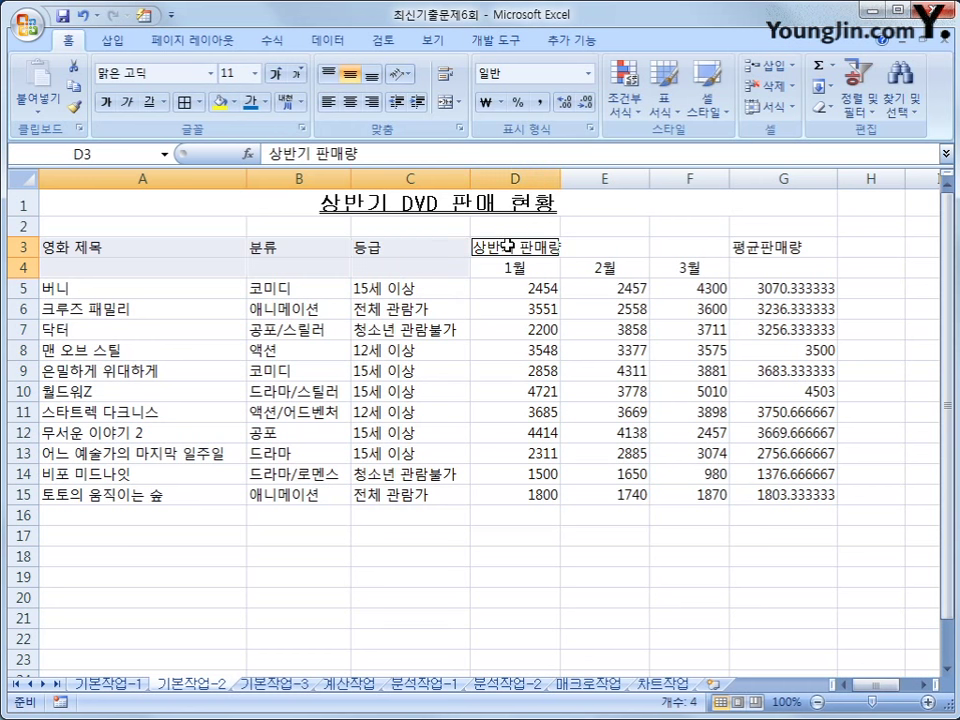
drag(508, 245, 675, 245)
drag(770, 252, 776, 261)
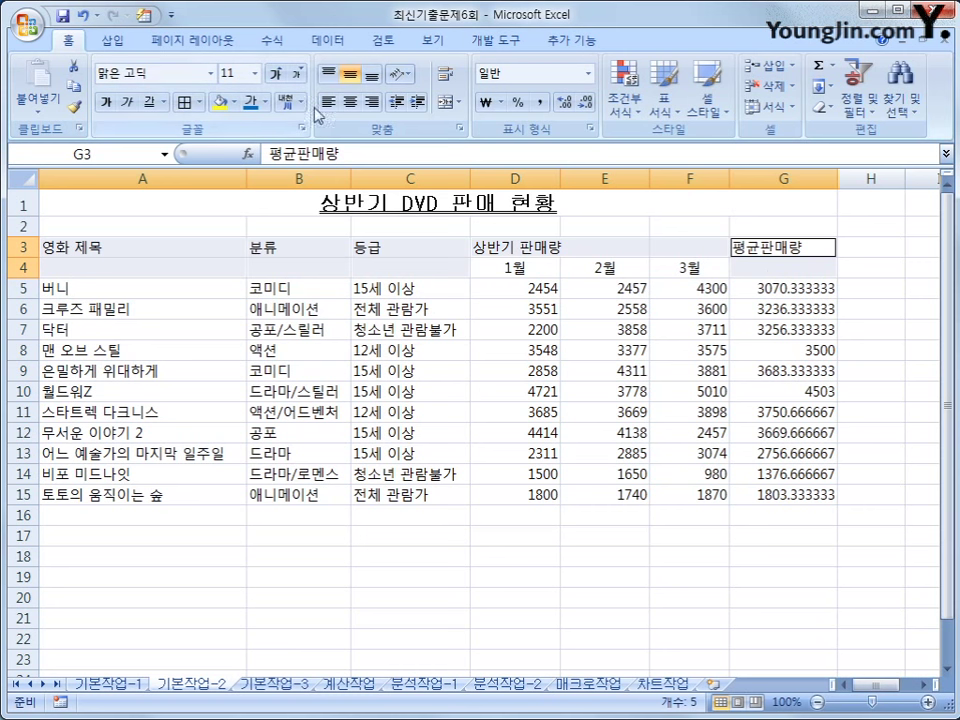
click(446, 104)
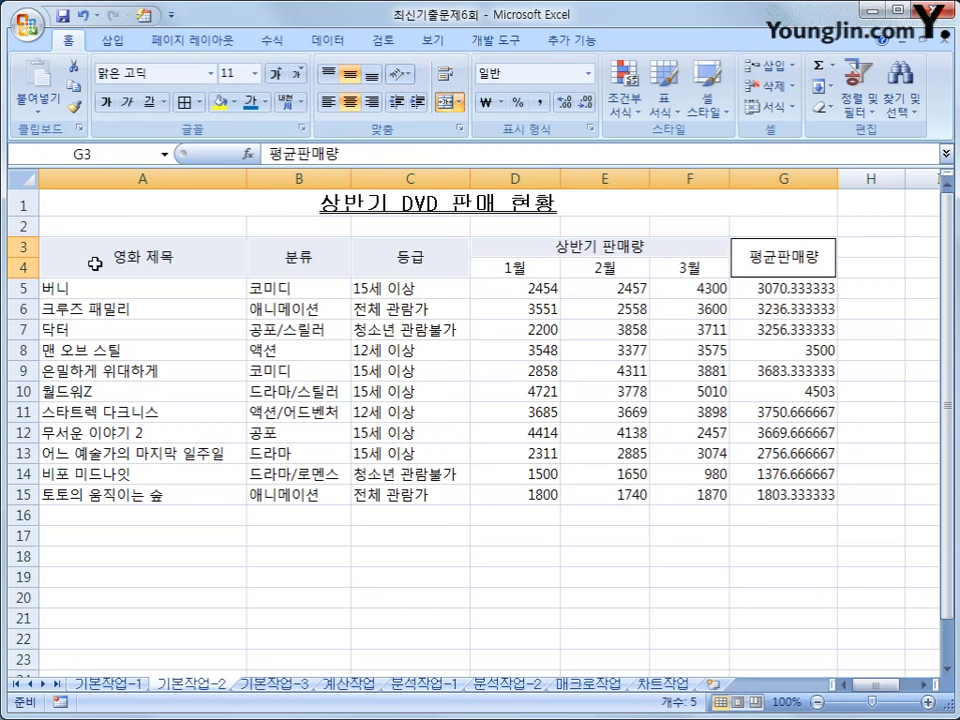
Set the header range A3:G4 to the 굴림 font at size 12
drag(65, 257, 807, 262)
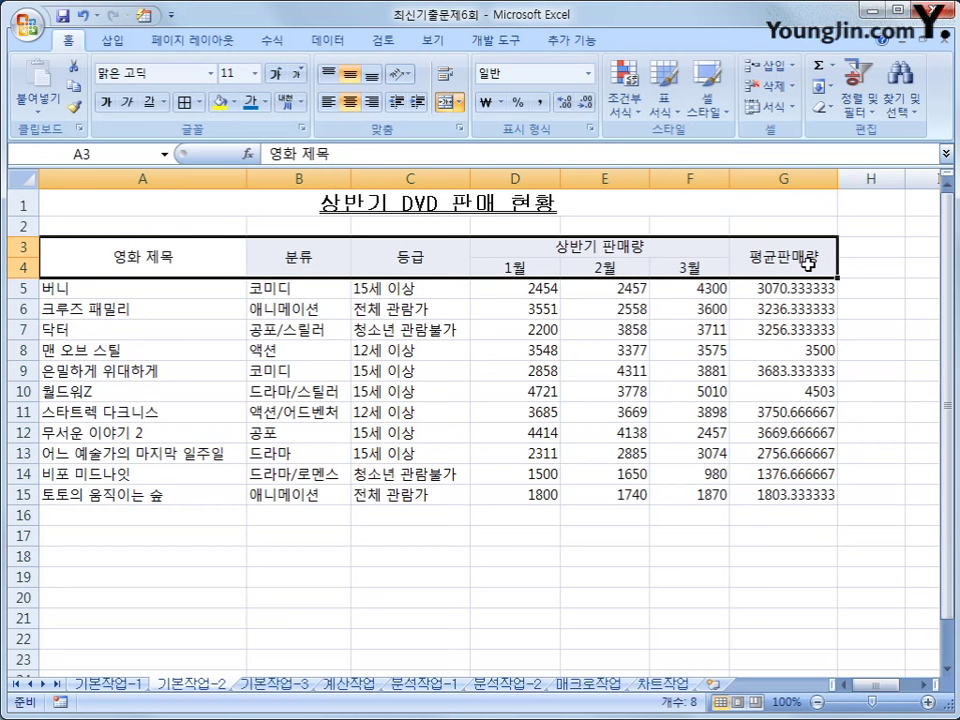
click(211, 74)
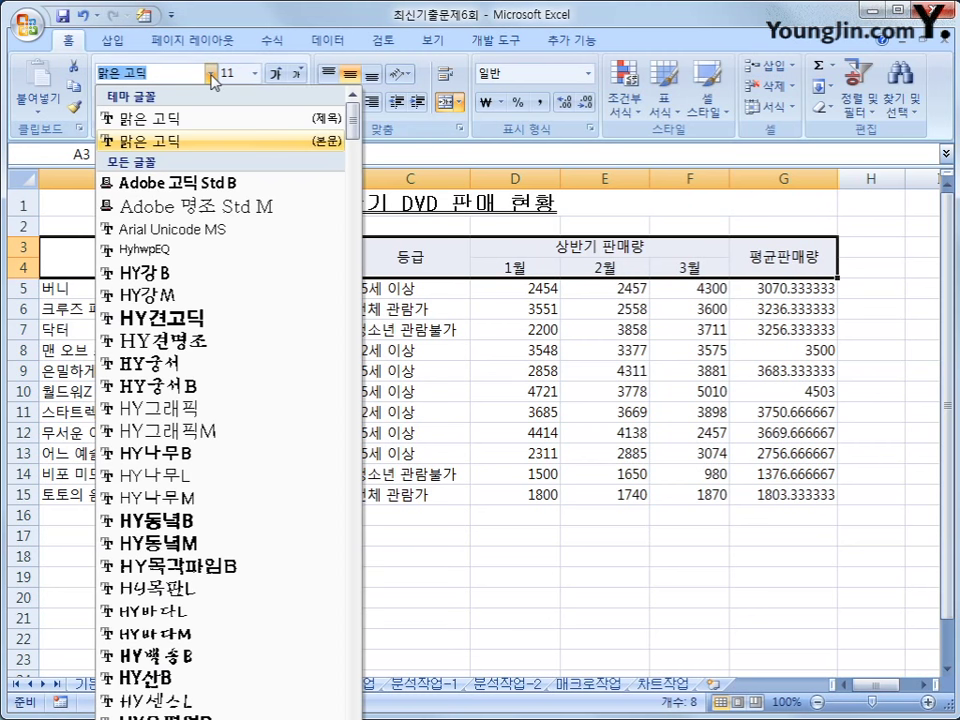
drag(354, 128, 357, 165)
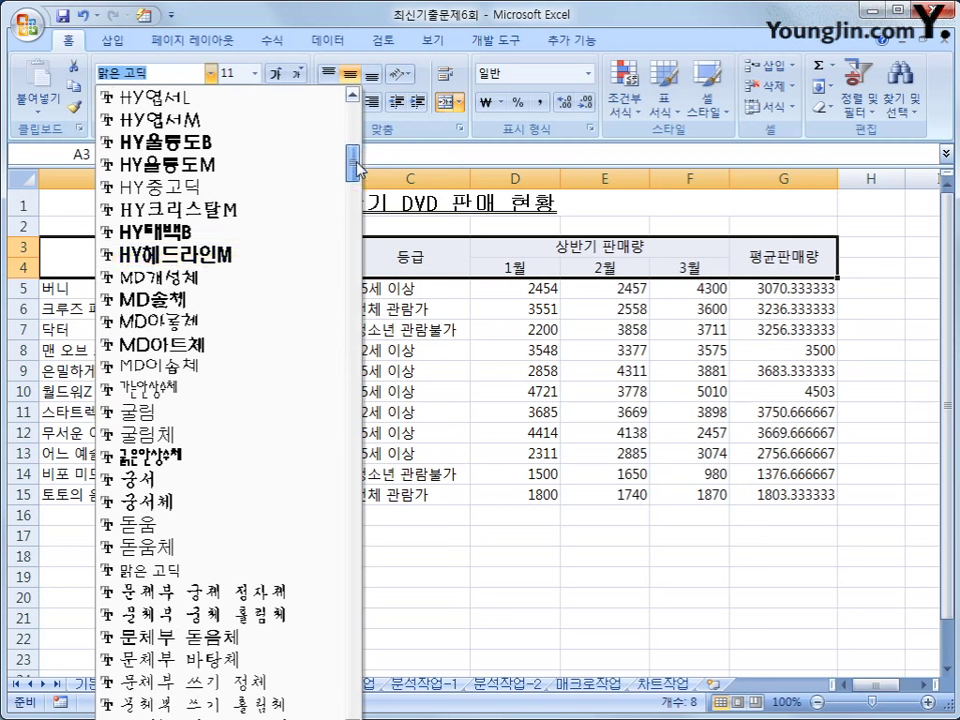
click(201, 411)
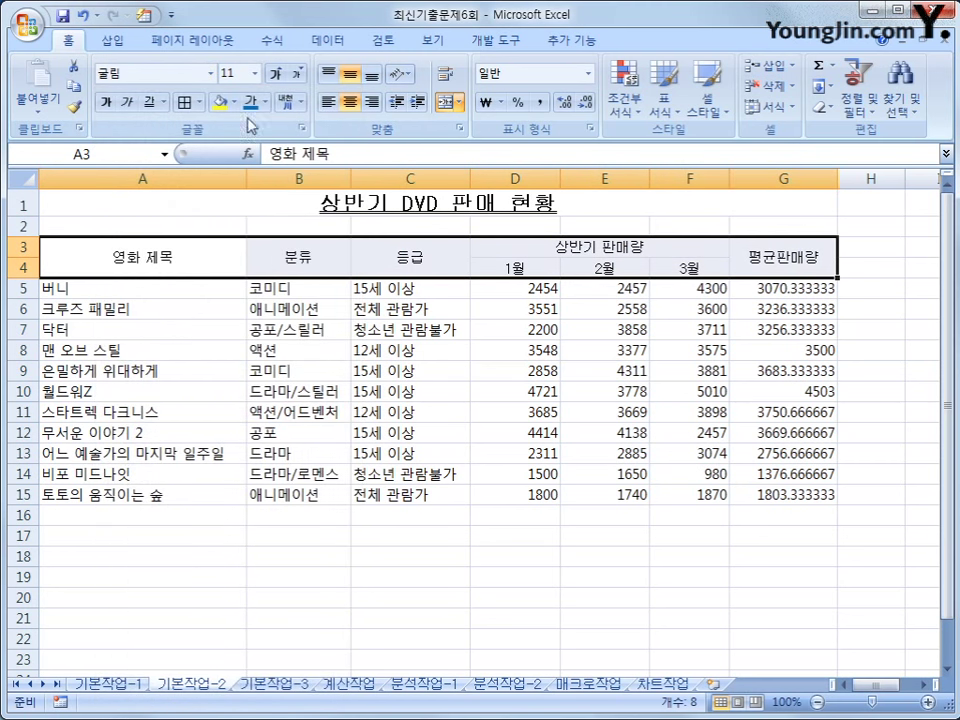
click(281, 73)
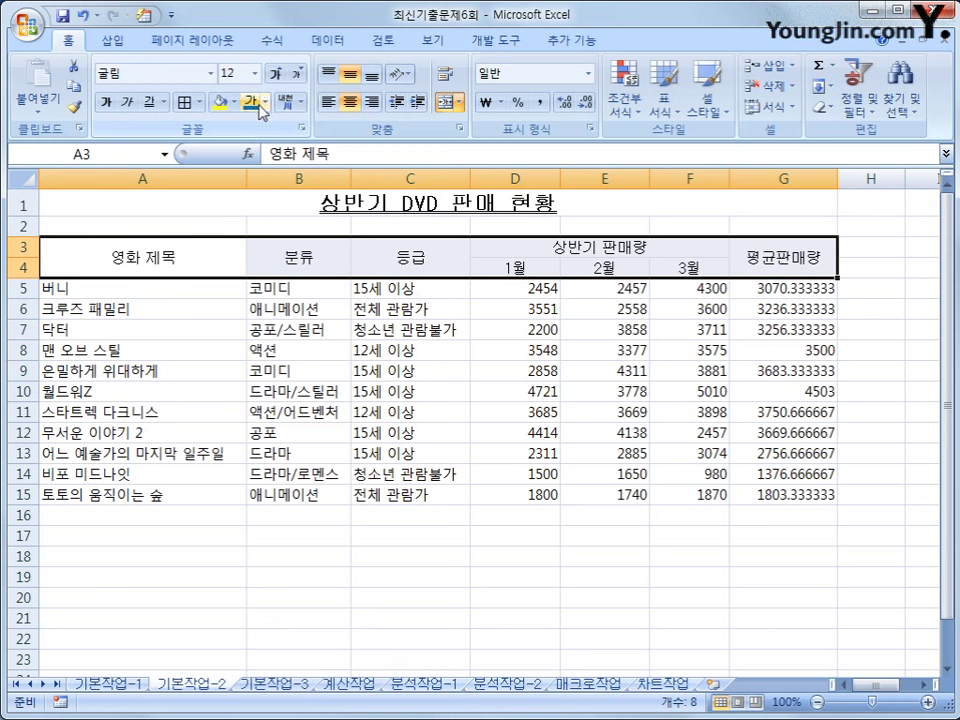
Give the header range A3:G4 the standard yellow font color and the standard blue fill
click(259, 102)
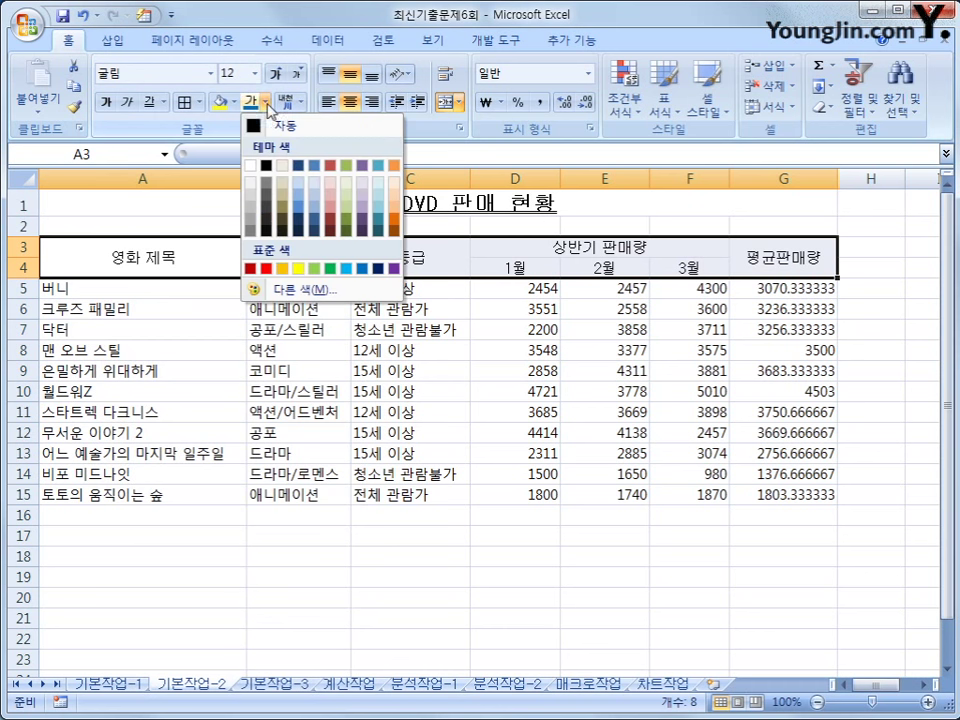
click(297, 269)
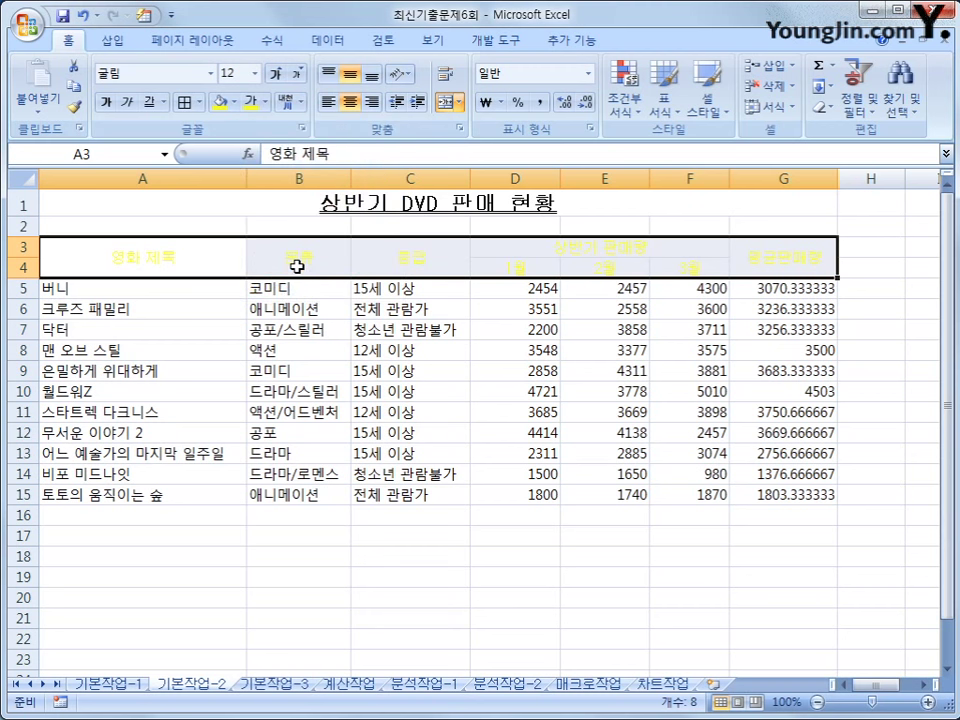
click(234, 102)
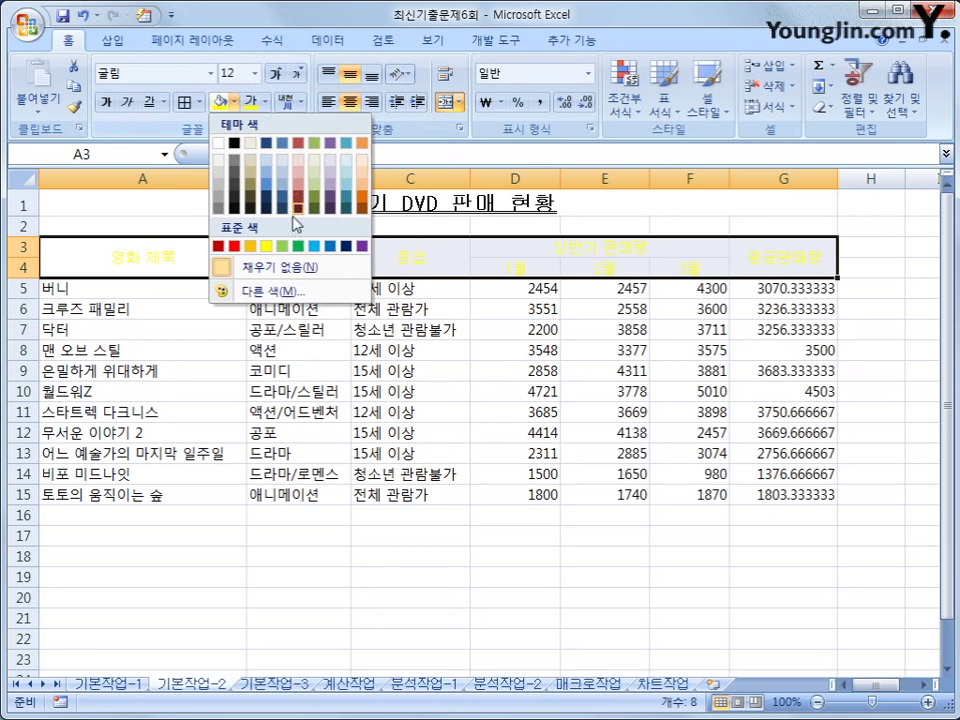
click(330, 246)
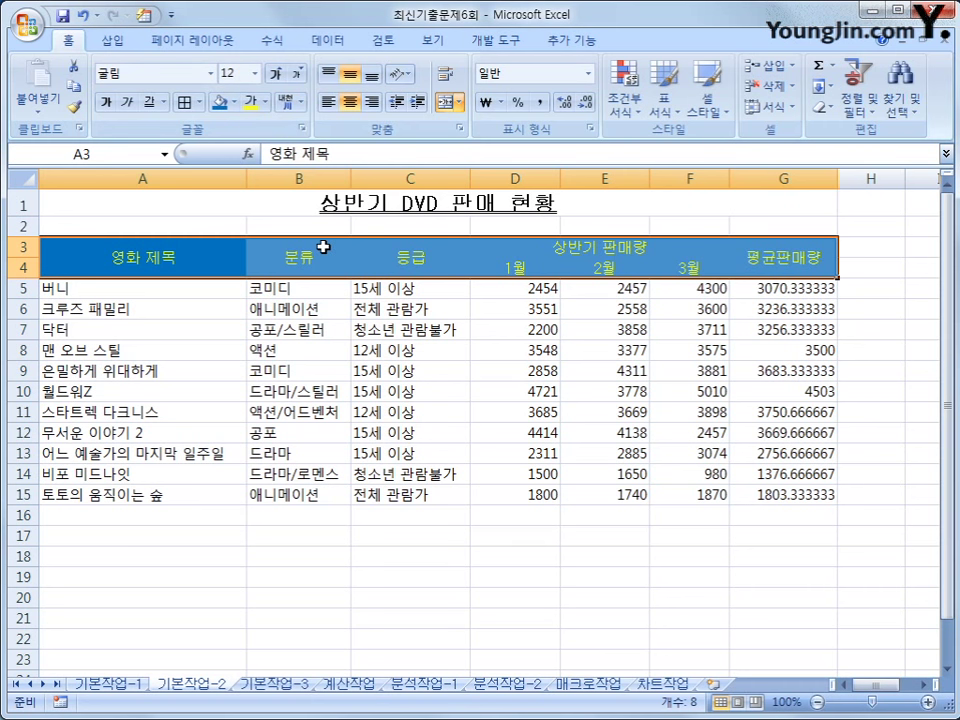
Apply the custom number format #,##0"개" to the sales figures in D5:G15
drag(508, 292, 777, 497)
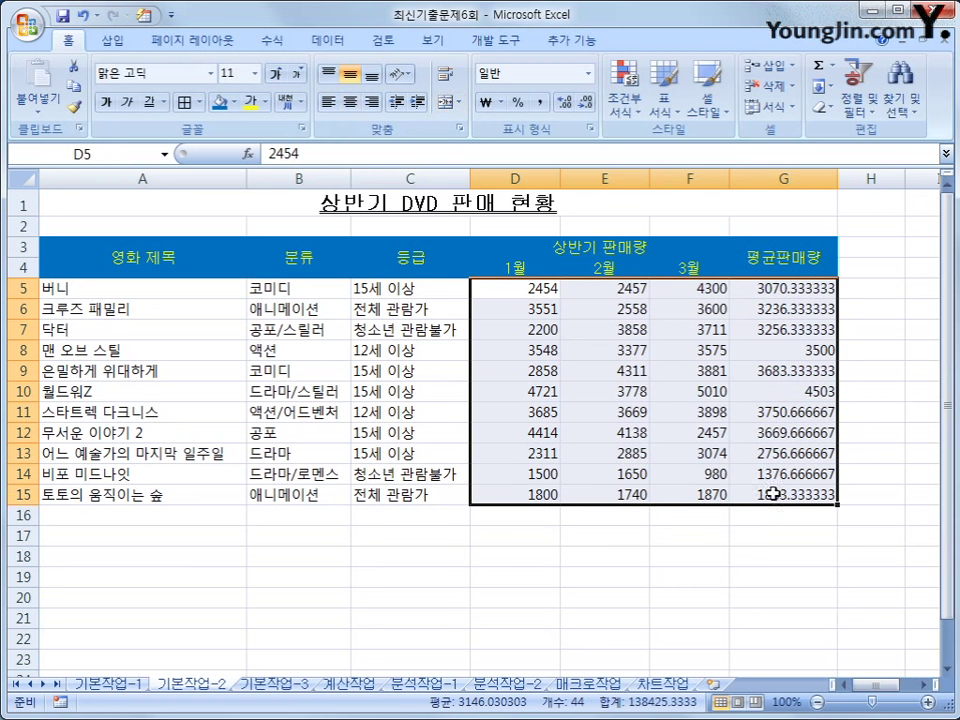
right_click(621, 303)
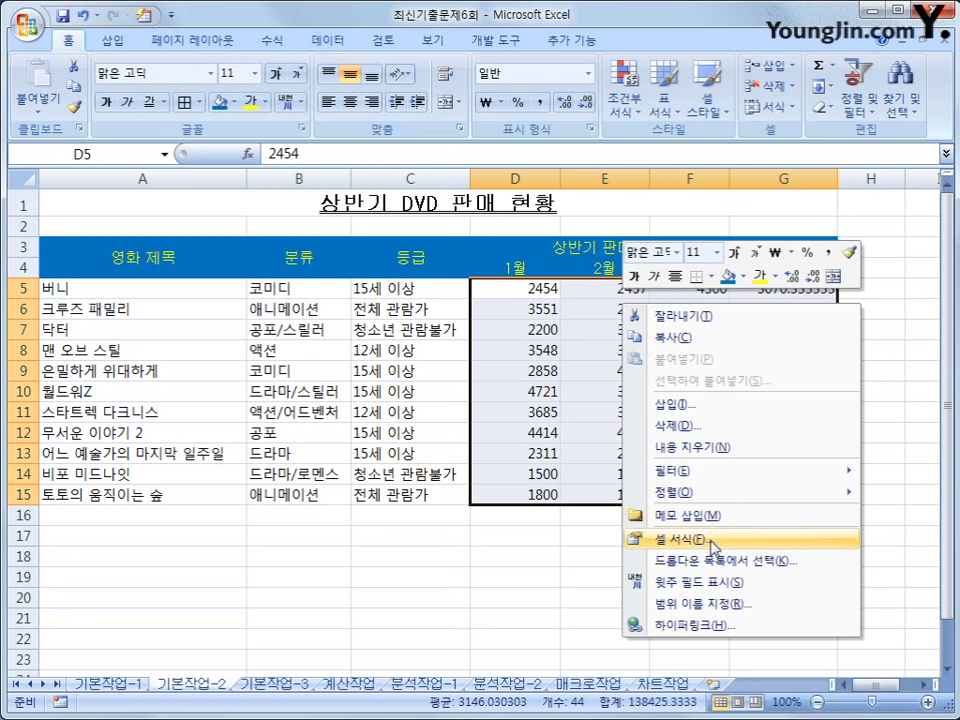
click(645, 476)
click(266, 362)
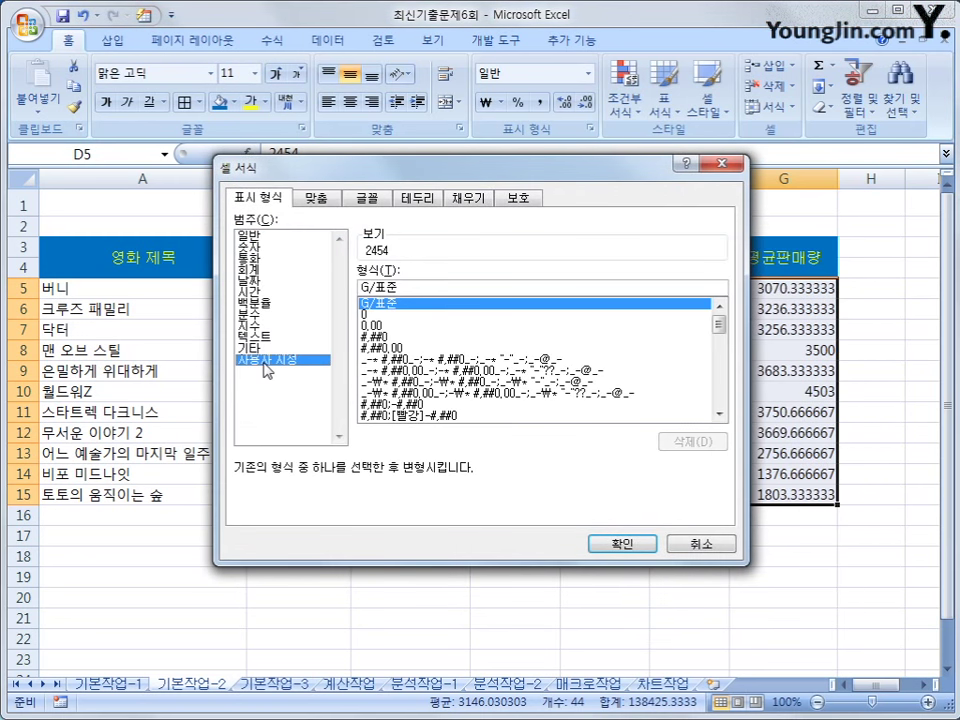
drag(454, 285, 55, 245)
text(#,##)
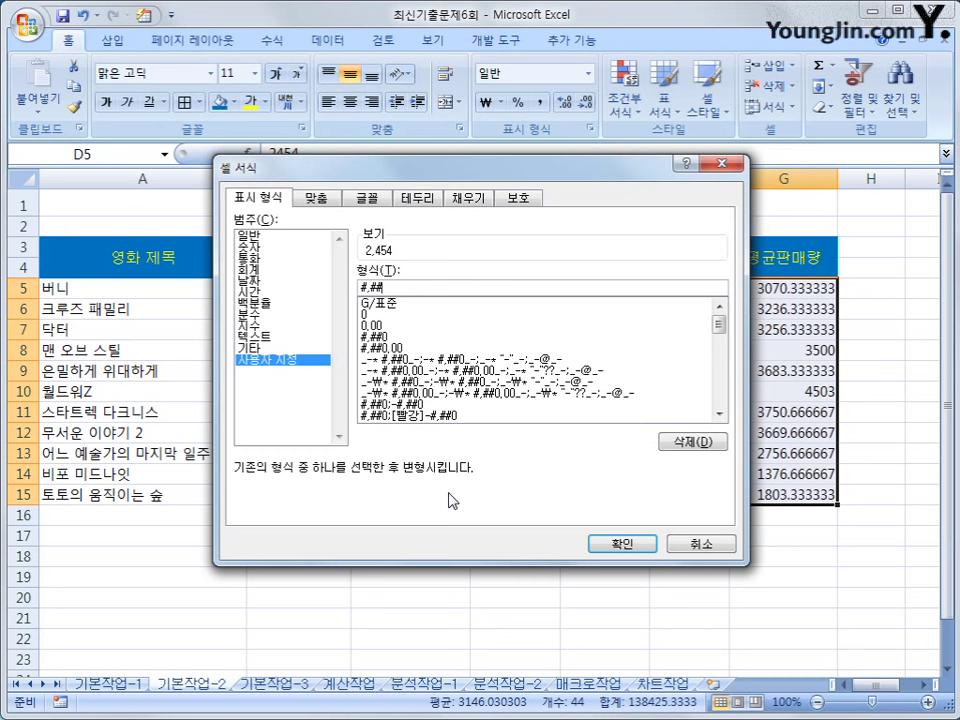
text(0)
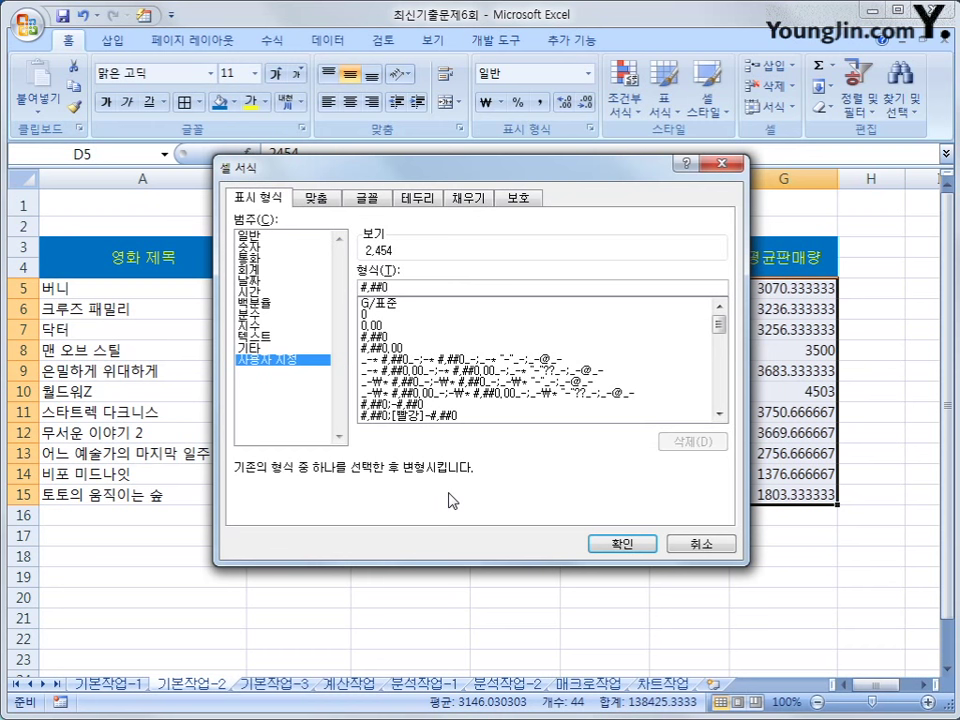
text(")
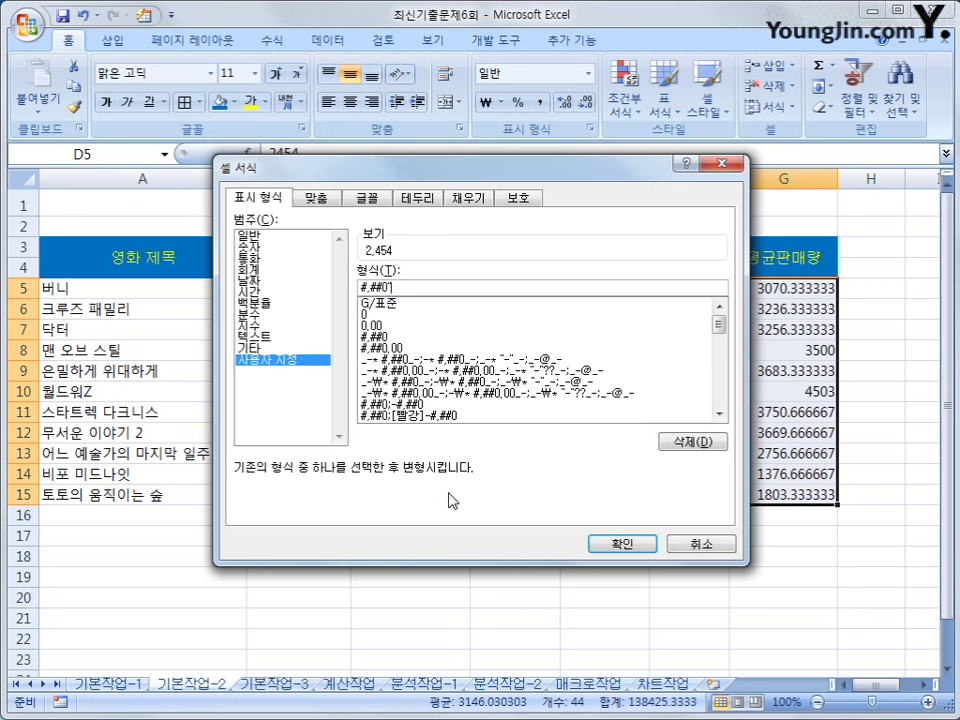
text(개")
click(624, 544)
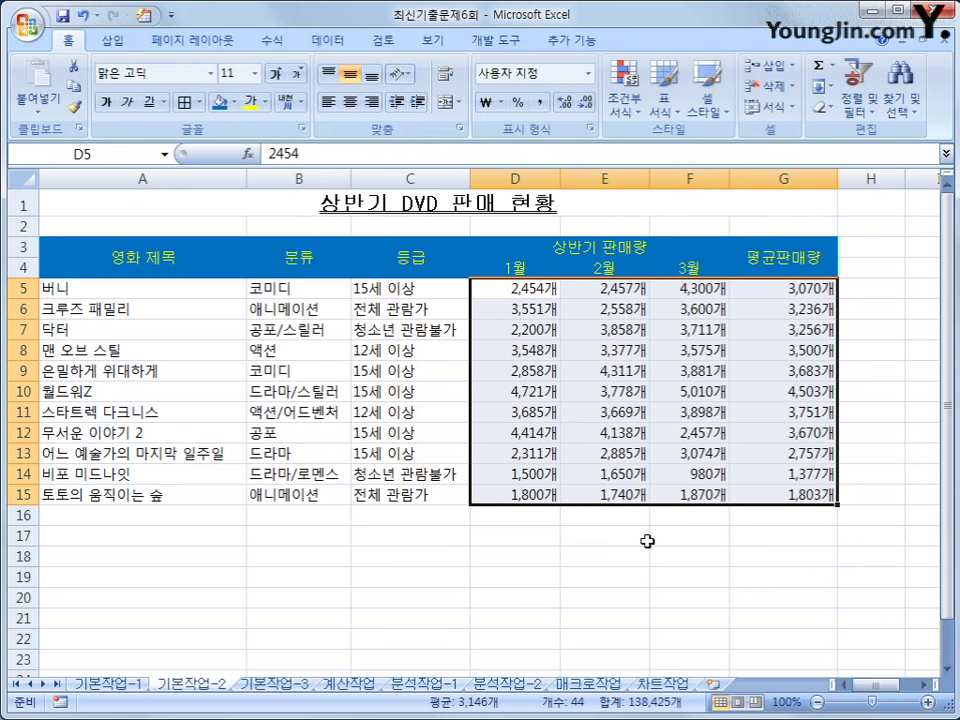
Insert a comment on cell G10, replacing the default author text with 상반기 효자품목
click(776, 398)
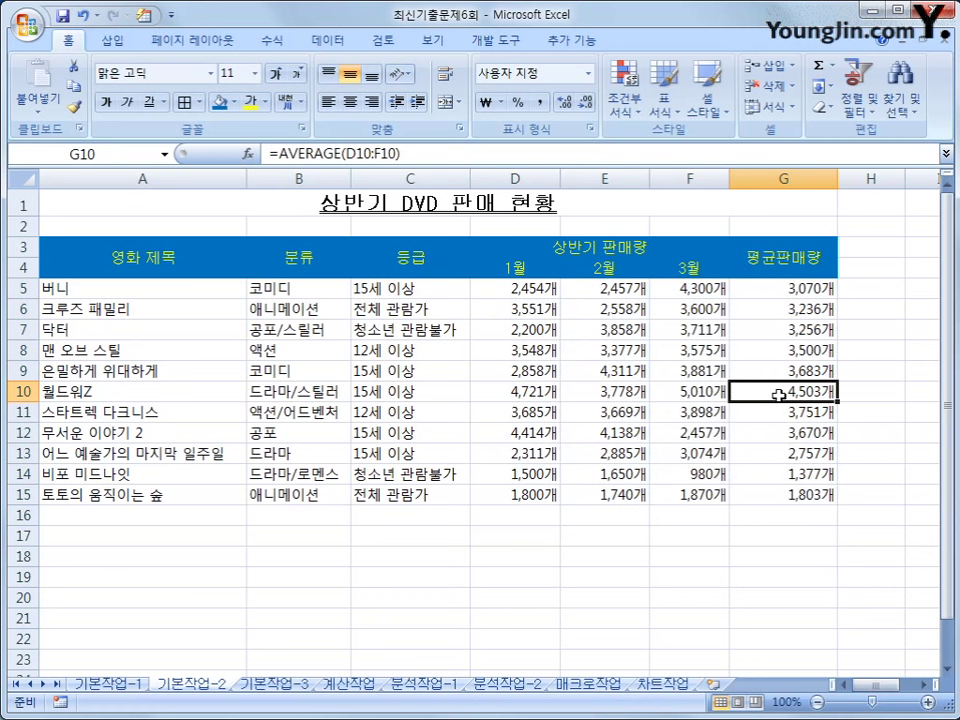
right_click(778, 396)
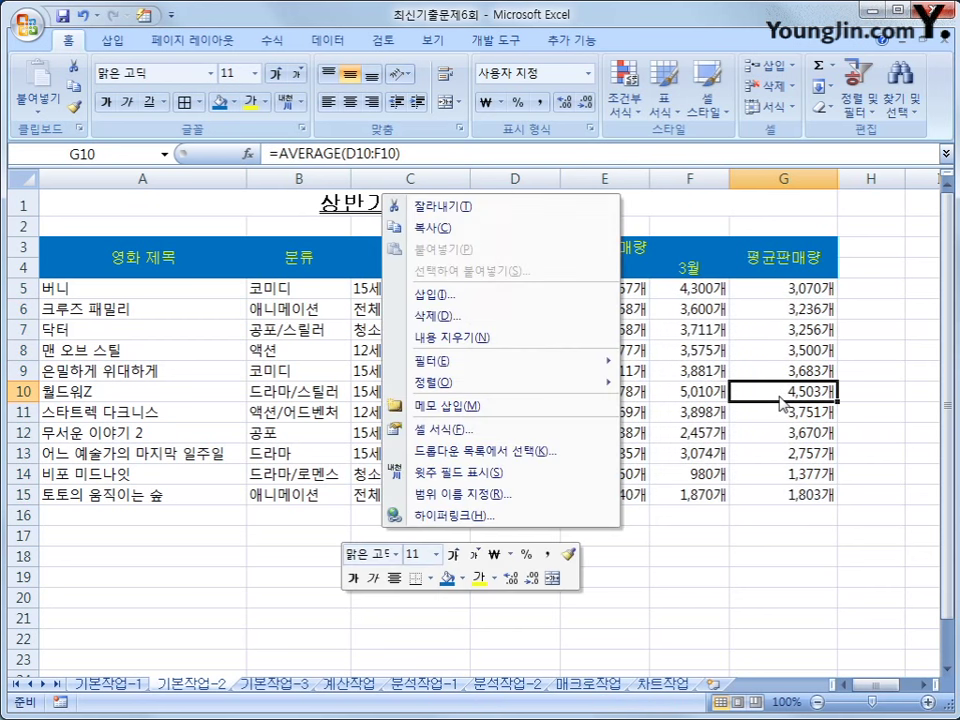
click(450, 403)
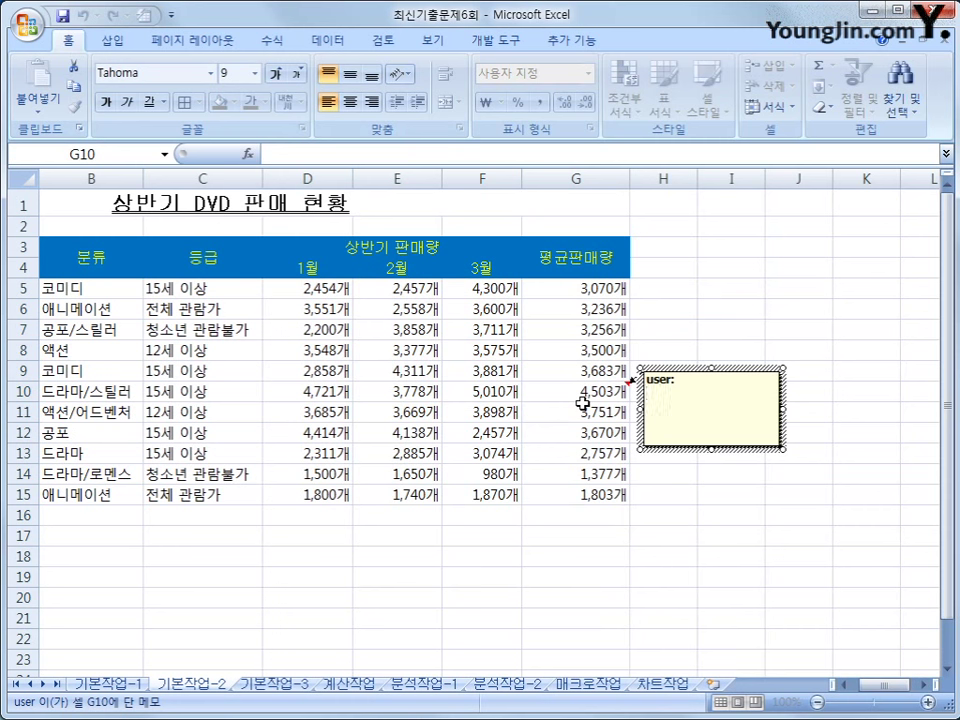
key(shift+Up)
key(Delete)
text(상반기 )
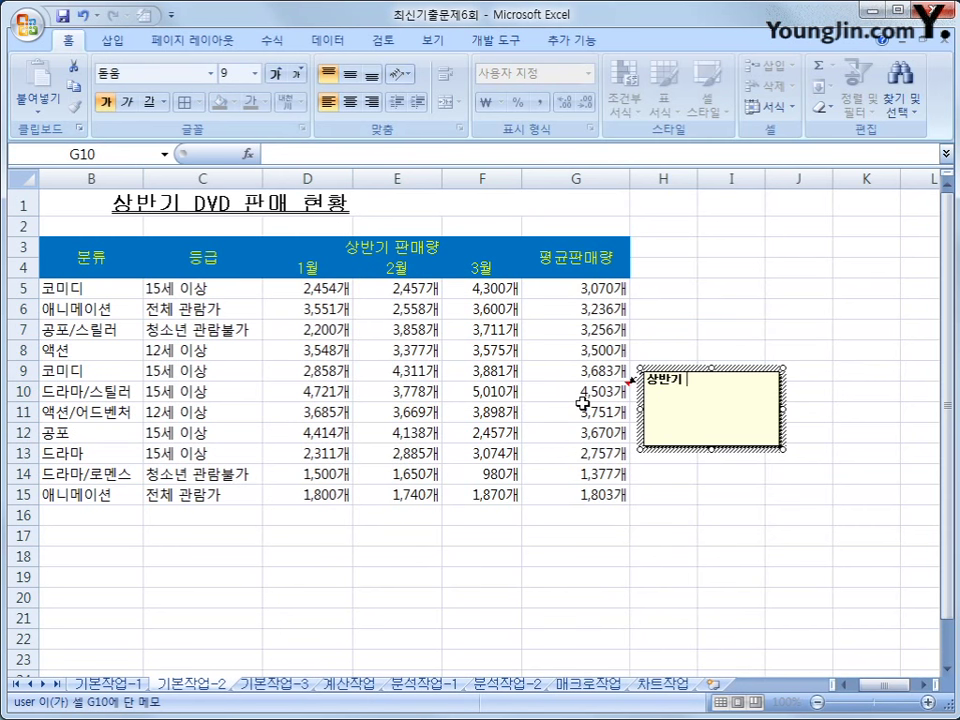
text(효자품목)
click(586, 395)
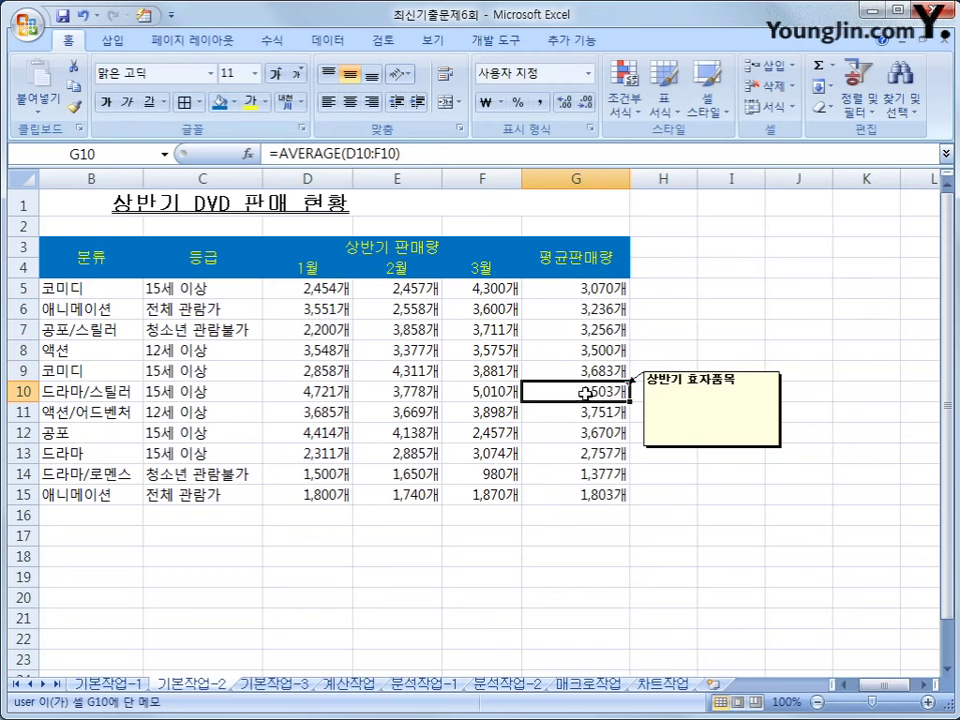
Keep the comment on G10 always displayed and turn on automatic sizing (자동 크기) for its box
right_click(587, 391)
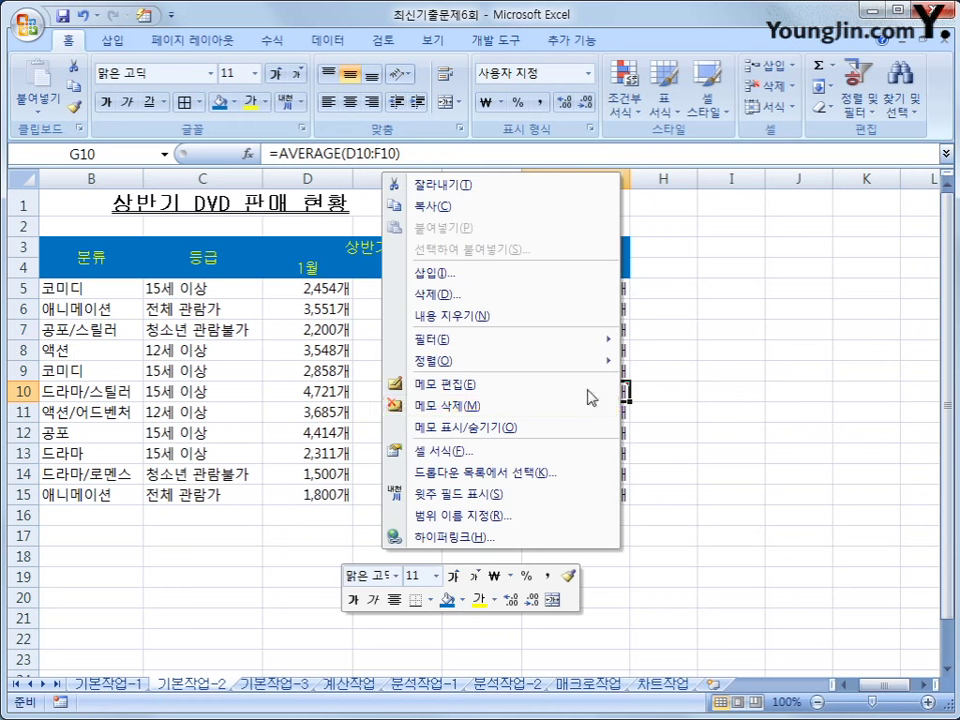
click(540, 428)
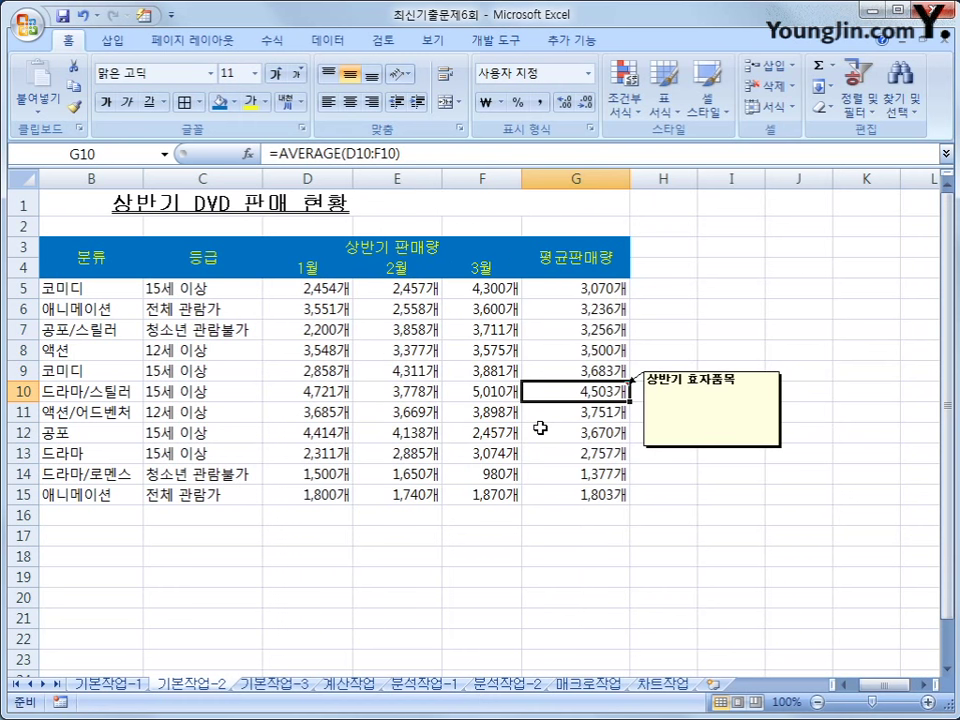
click(652, 381)
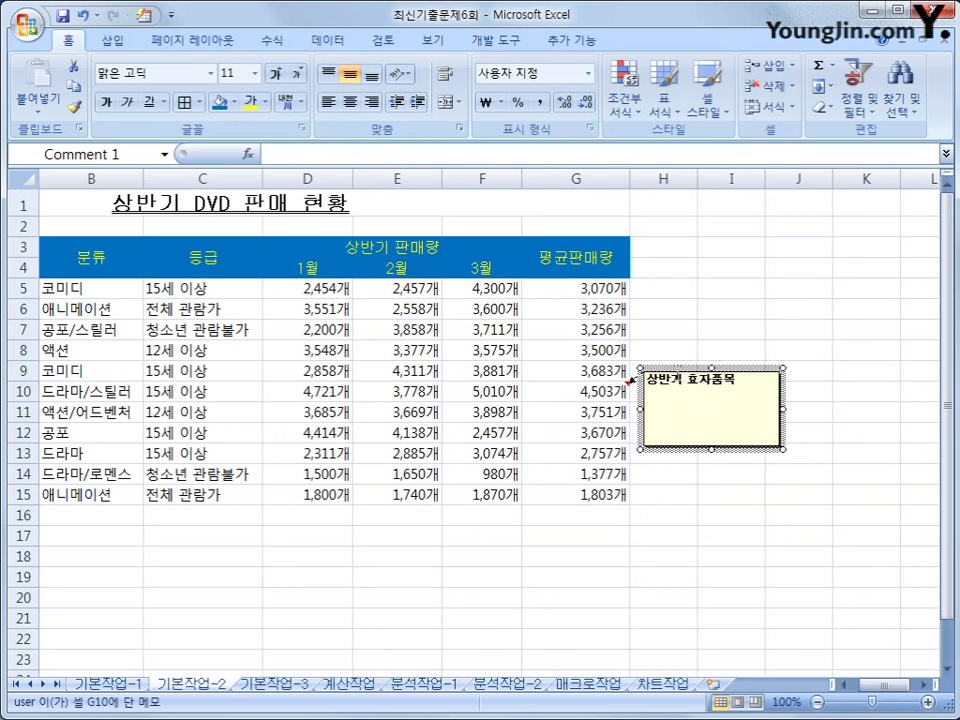
right_click(684, 370)
click(741, 571)
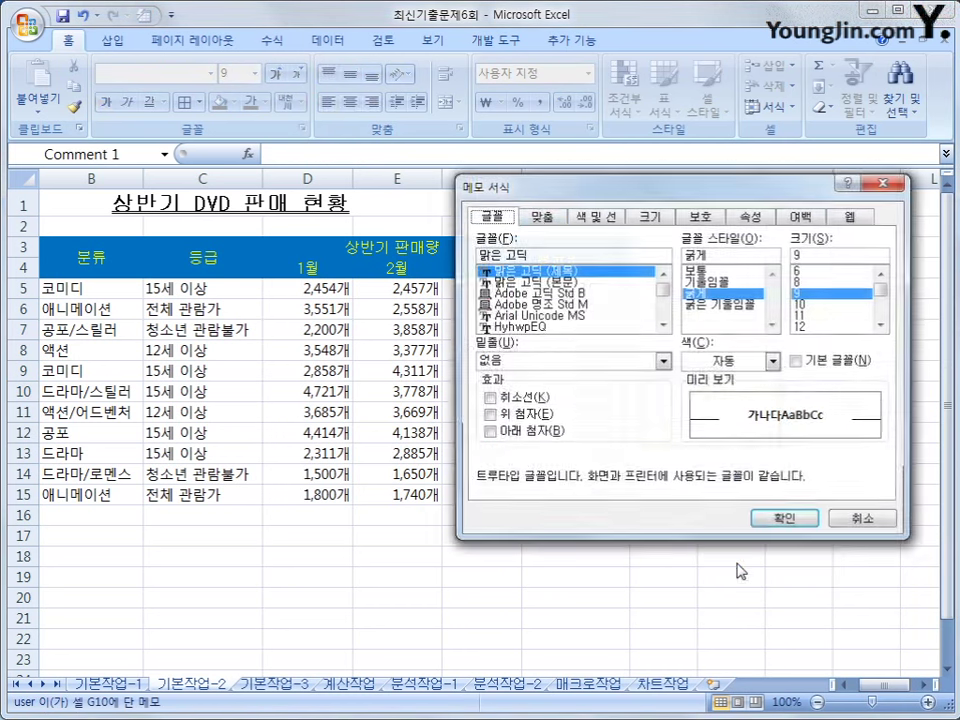
click(539, 217)
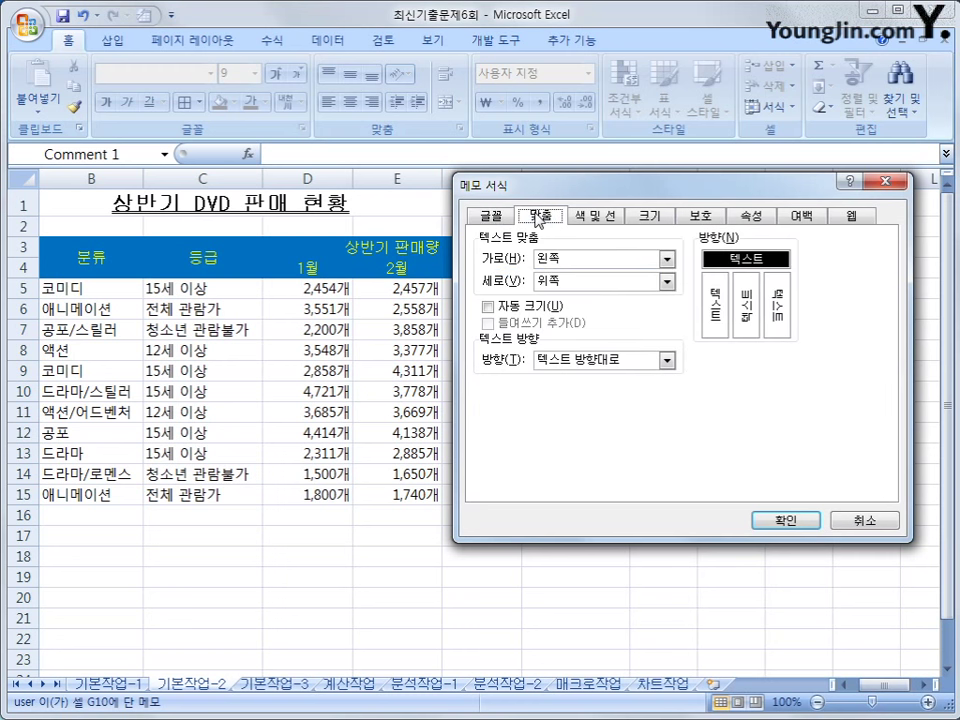
click(537, 308)
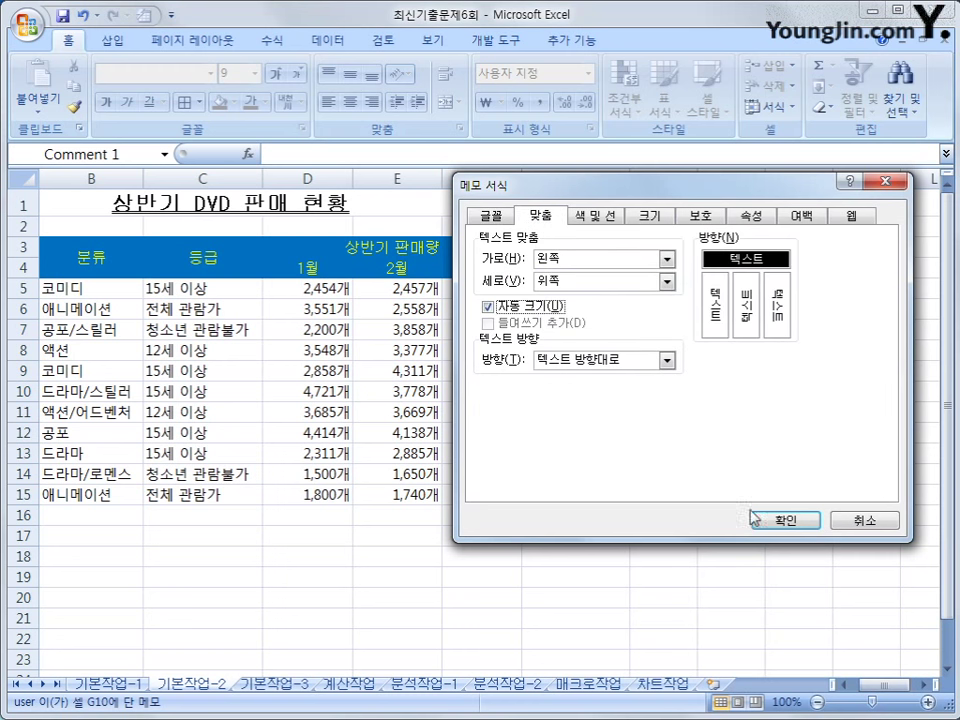
click(782, 521)
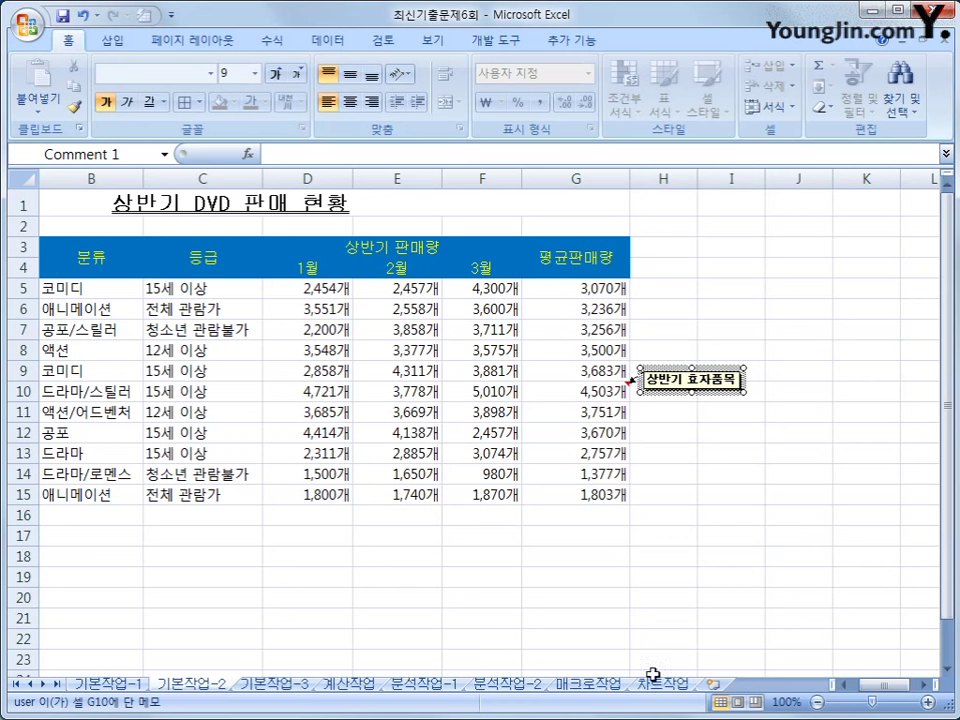
Apply all borders (모든 테두리) to the table range A3:G15
drag(893, 693, 868, 690)
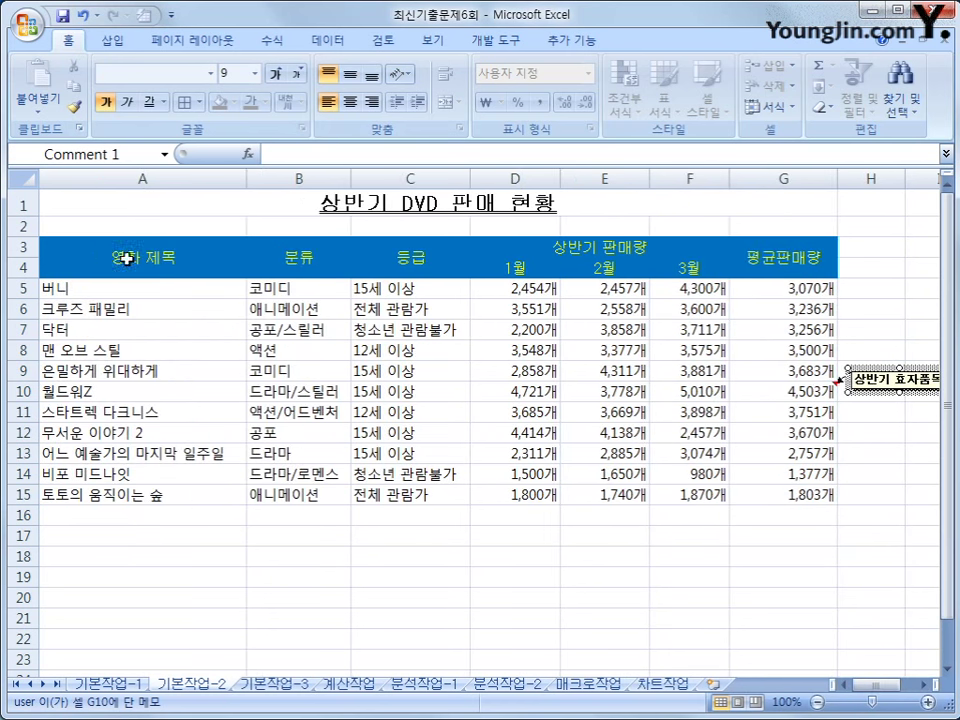
drag(79, 242, 784, 493)
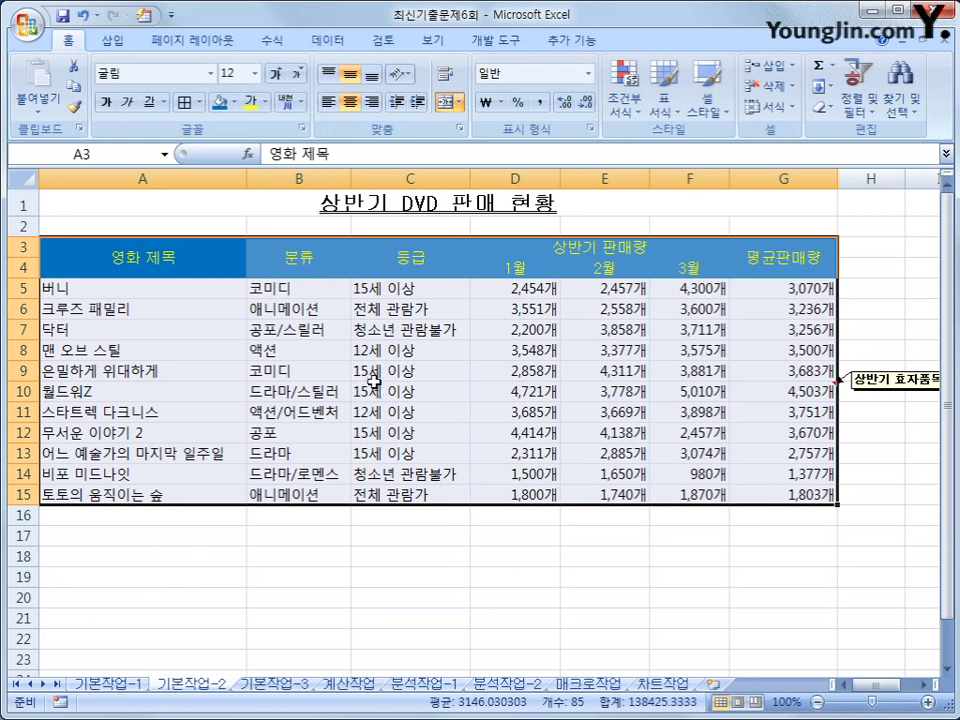
click(198, 102)
click(240, 259)
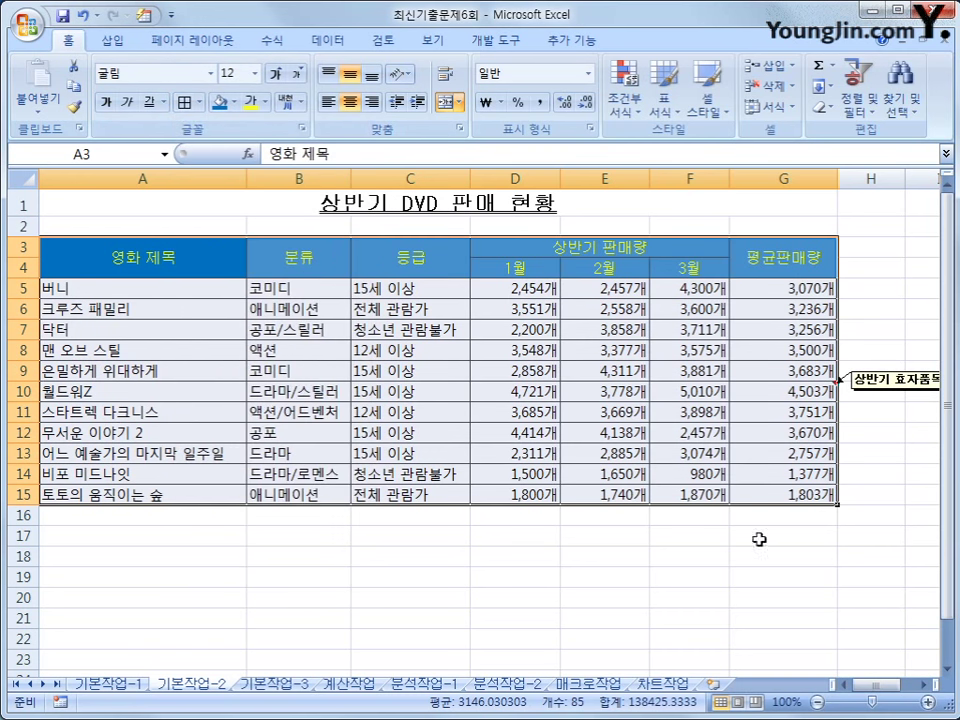
click(806, 495)
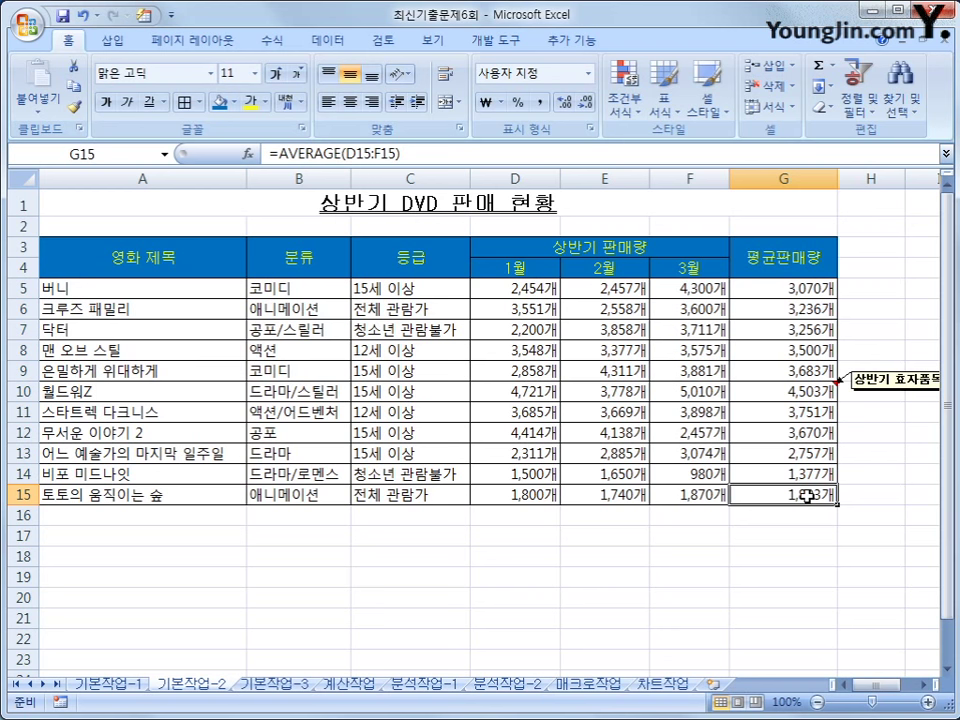
On sheet 기본작업-3, create a new conditional formatting rule for A4:H12 that uses a formula to determine the cells
click(277, 684)
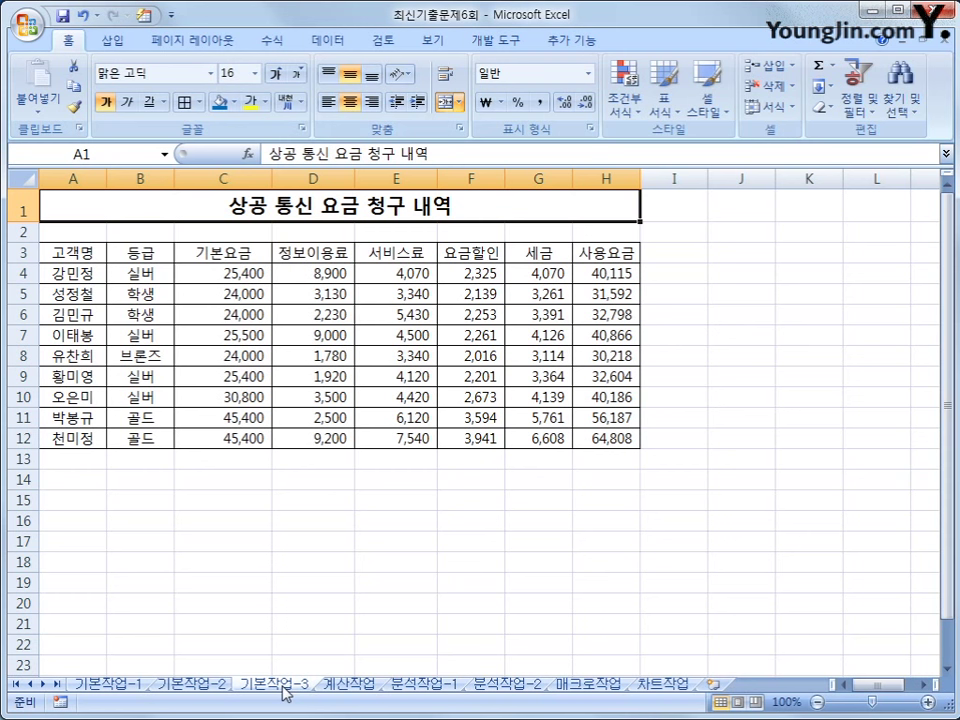
drag(92, 281, 627, 437)
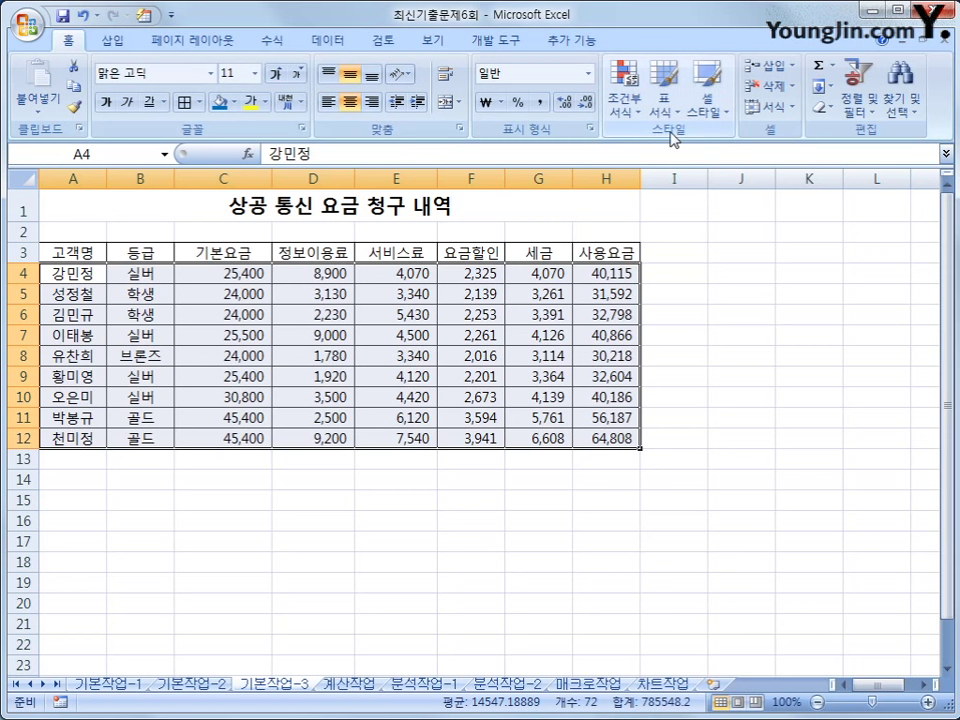
click(638, 116)
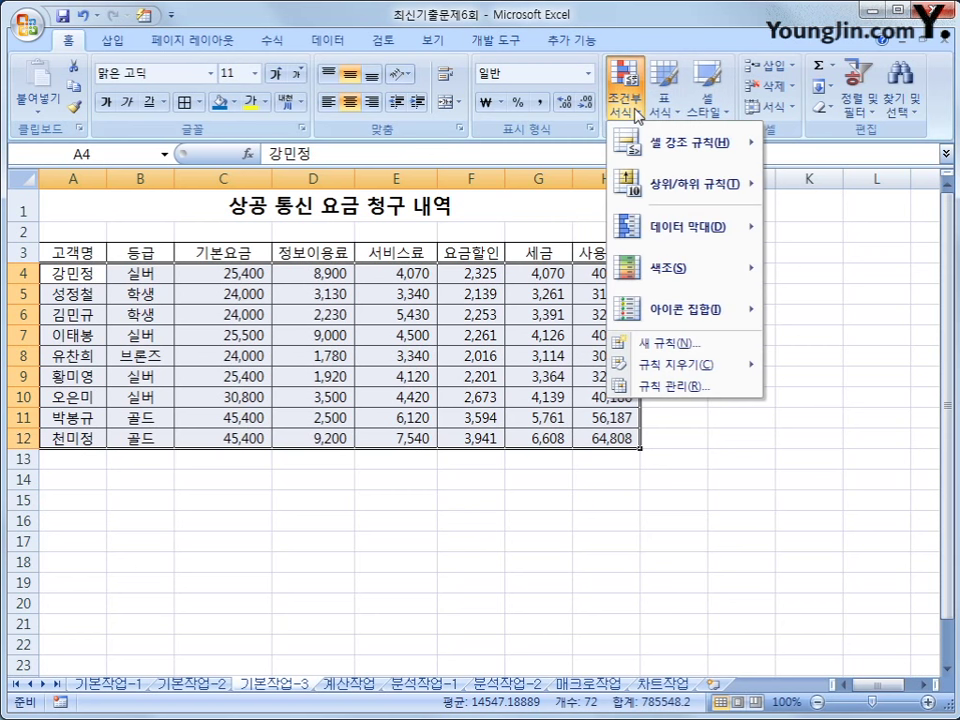
click(660, 347)
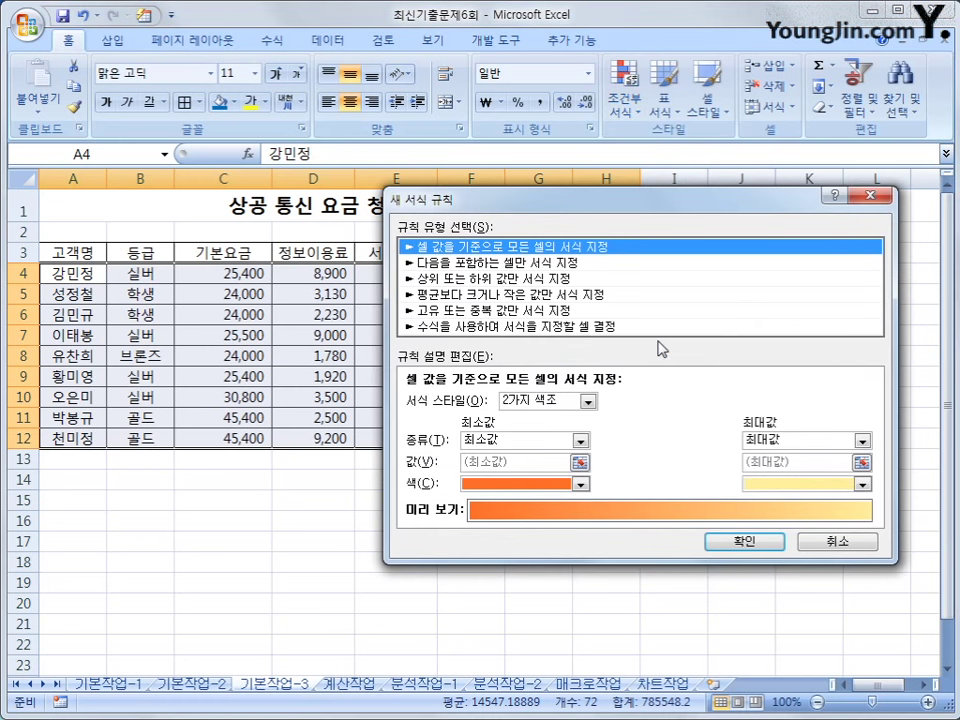
click(663, 327)
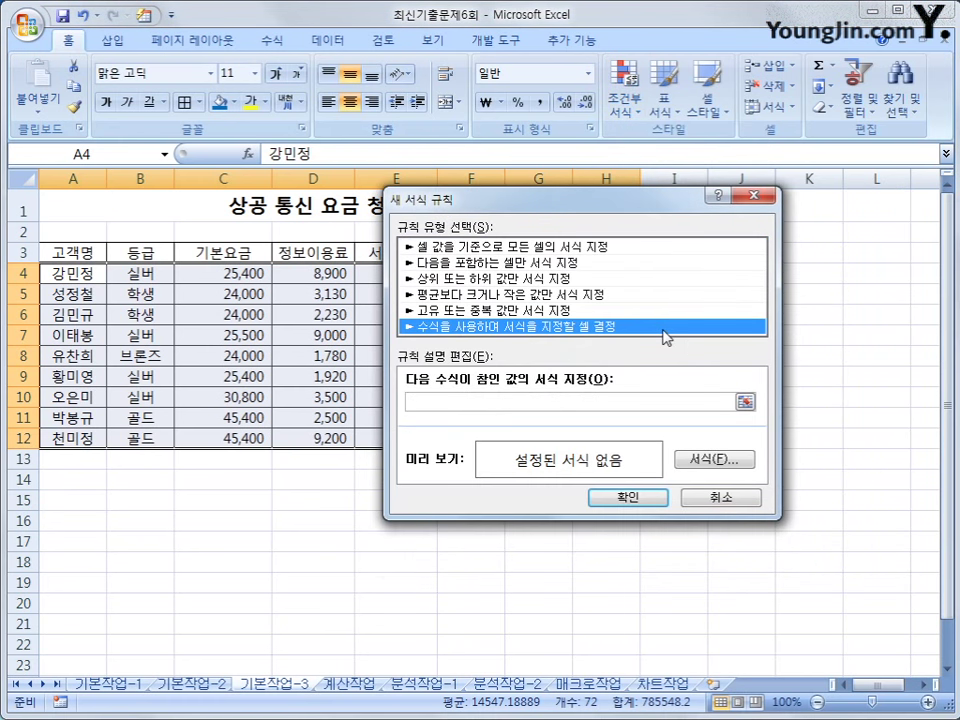
Begin the rule formula with =and($B4="실버", keeping only column B absolute
click(625, 399)
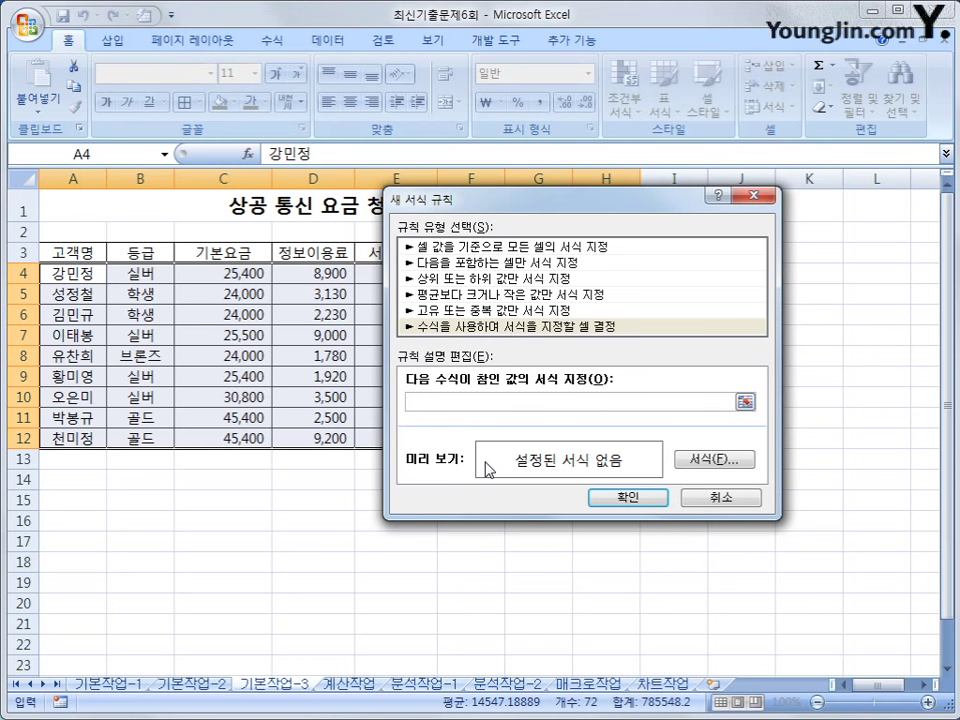
text(=)
key(BackSpace)
text(and()
click(154, 276)
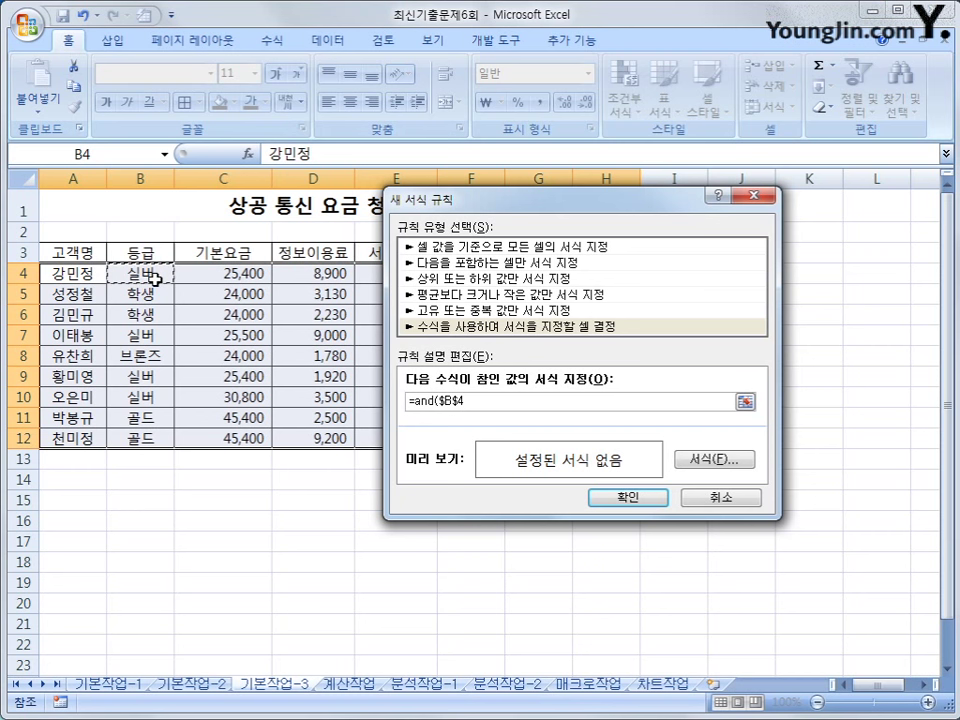
key(F4)
key(F4)
text(="ㅅ)
text(실버",)
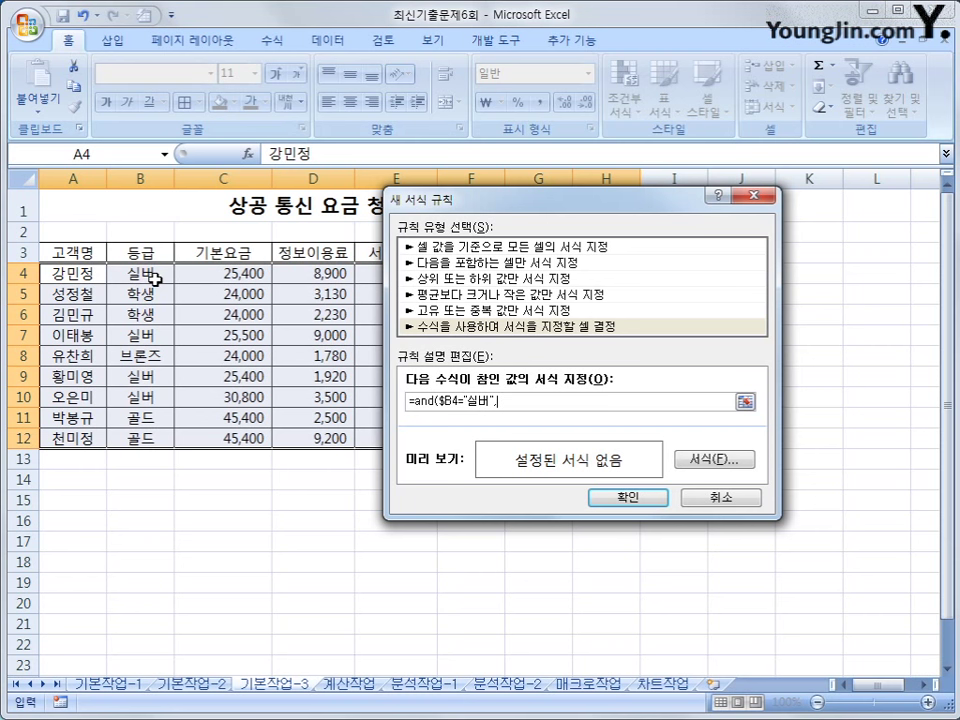
Complete the rule formula with the second condition $H4>=40000), keeping only column H absolute
drag(476, 200, 519, 318)
click(627, 273)
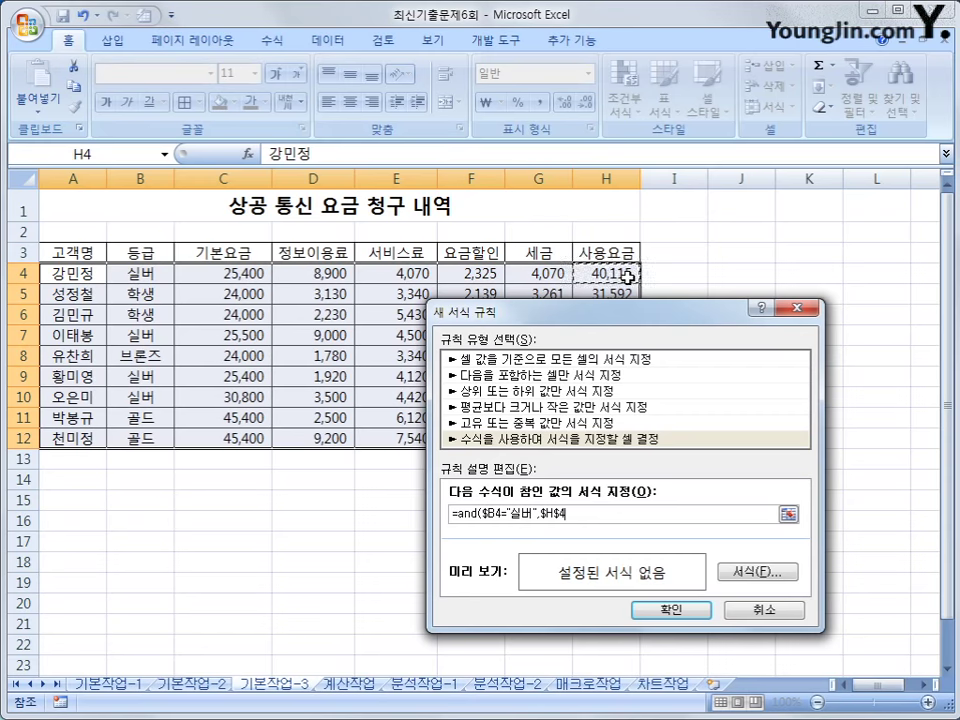
key(F4)
key(F4)
text(>=)
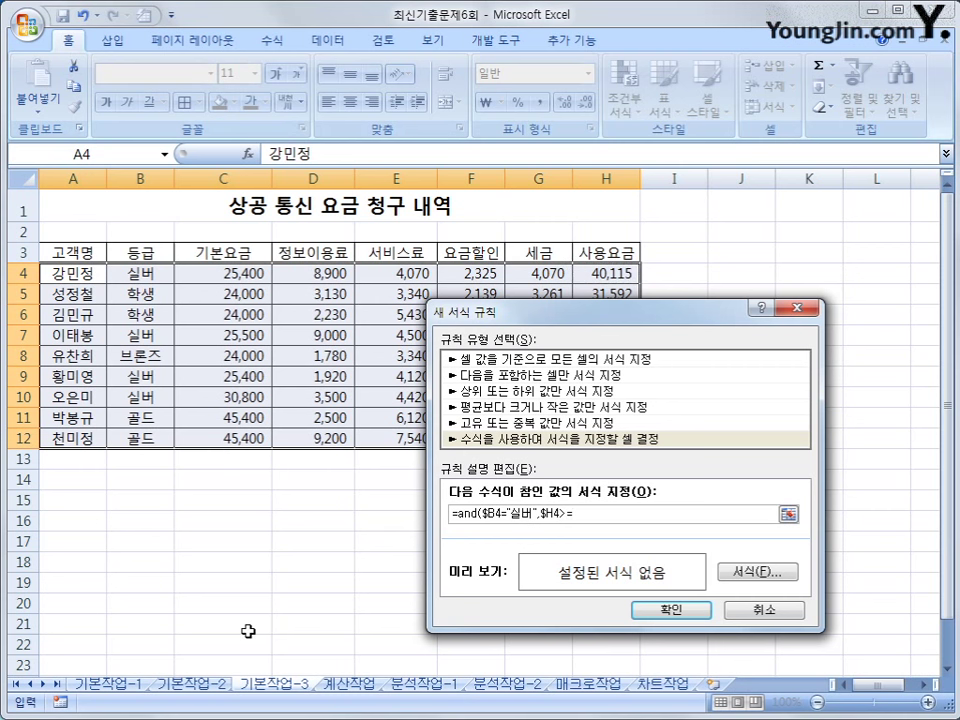
text(40000))
Set the rule's format to bold (굵게) with the standard red font color and apply the rule
click(756, 573)
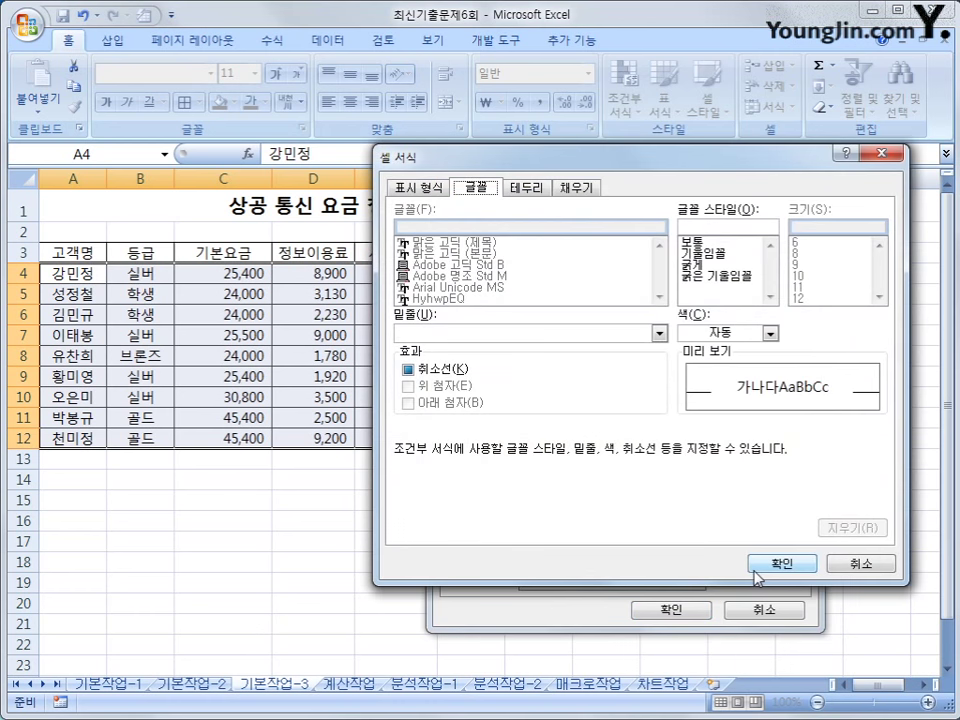
click(770, 333)
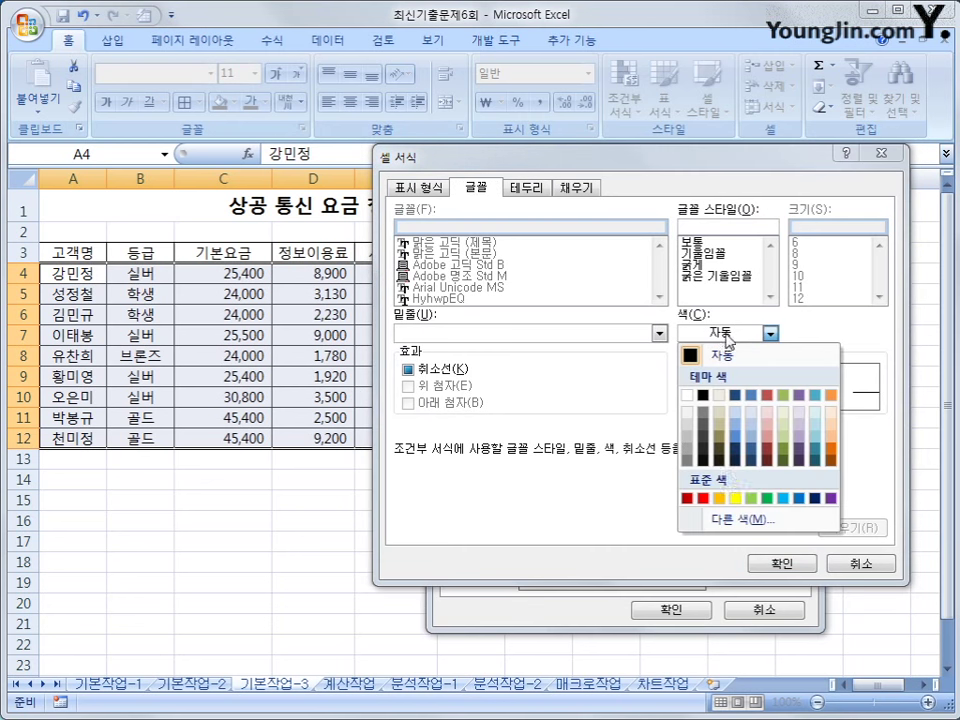
click(702, 498)
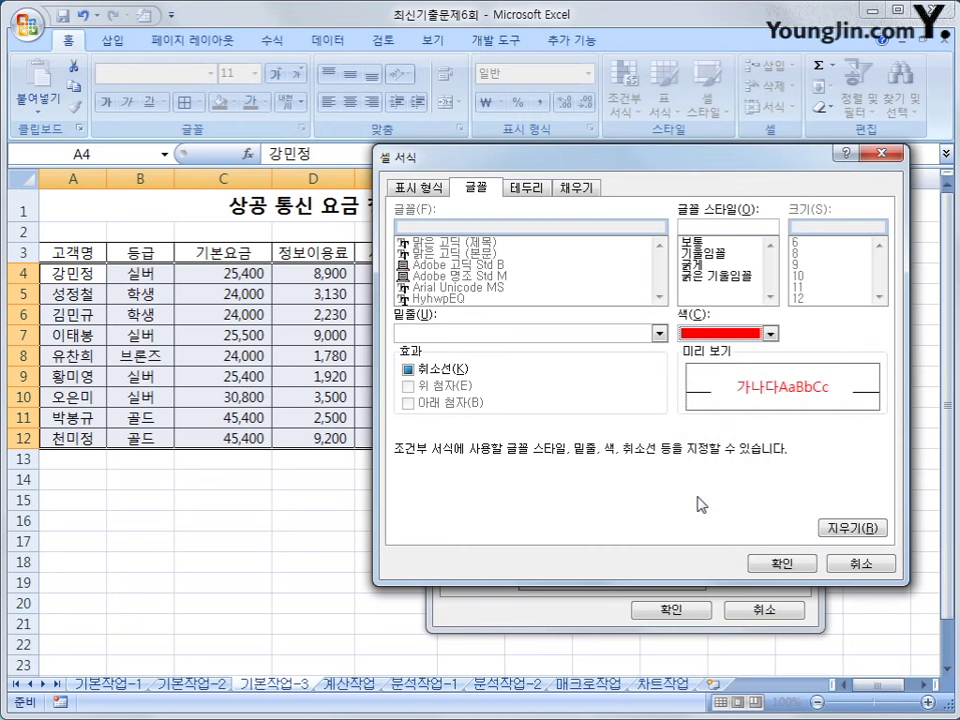
click(690, 265)
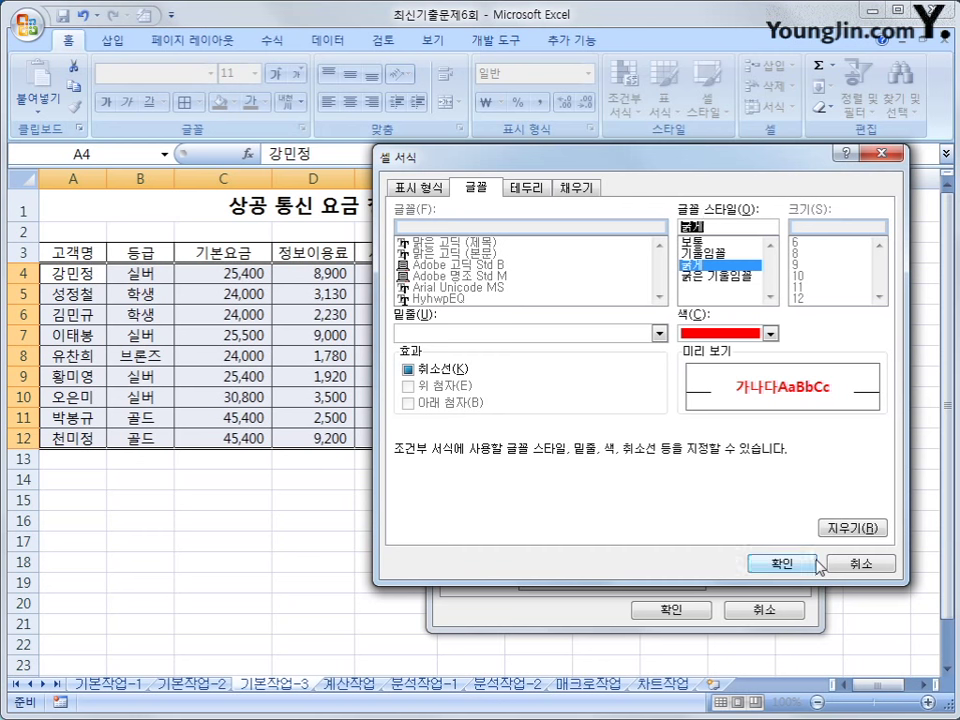
click(782, 563)
click(671, 610)
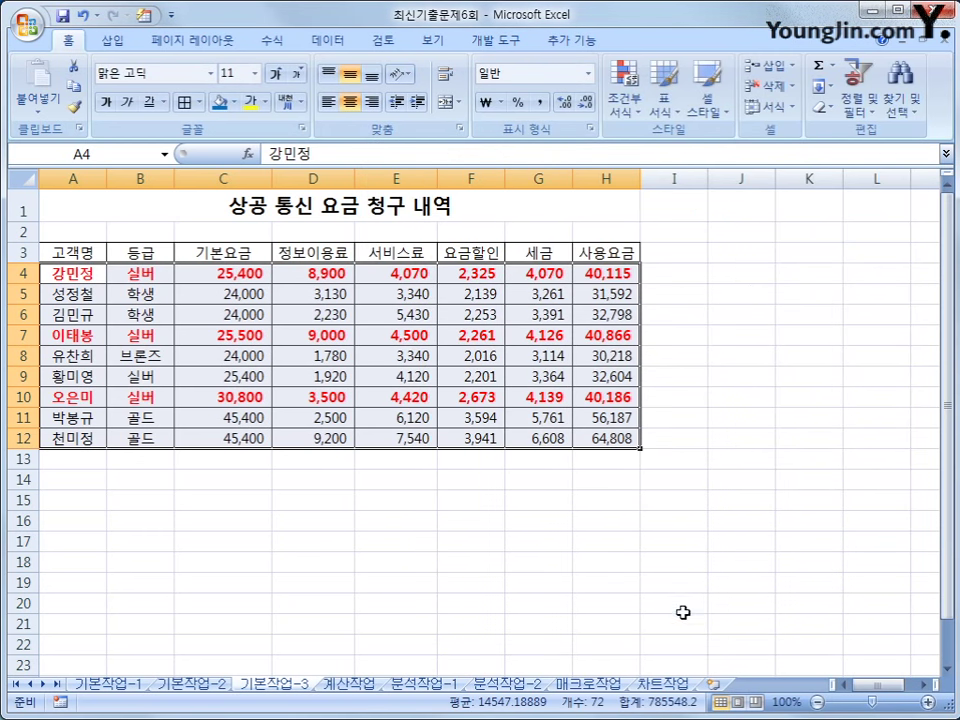
click(682, 606)
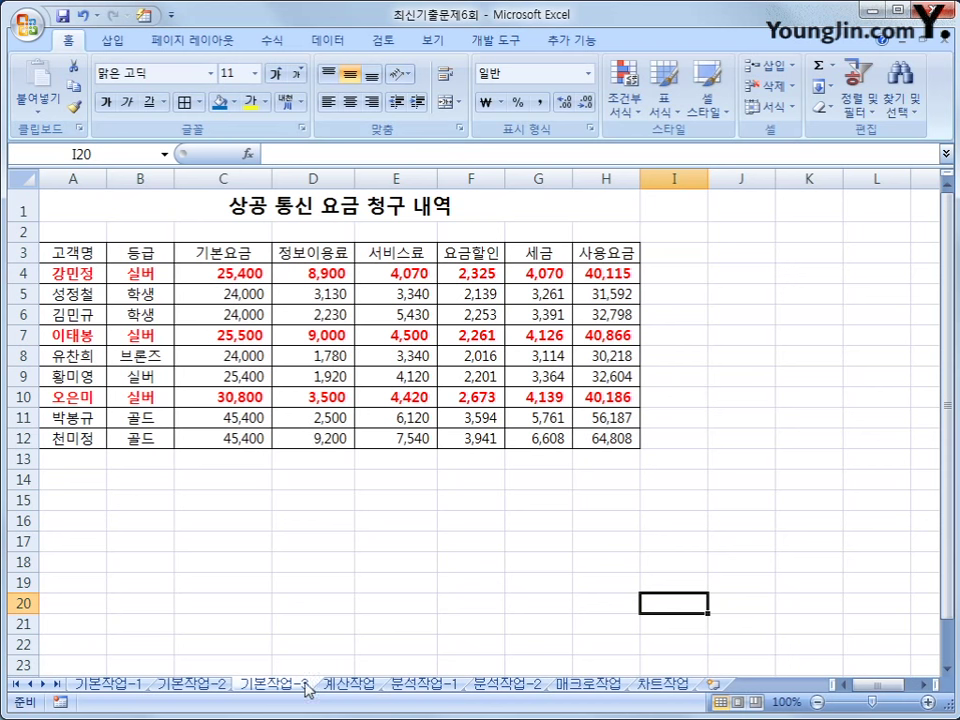
On sheet 계산작업, begin the 나이 formula in E3 with =year(TODAY())
click(355, 685)
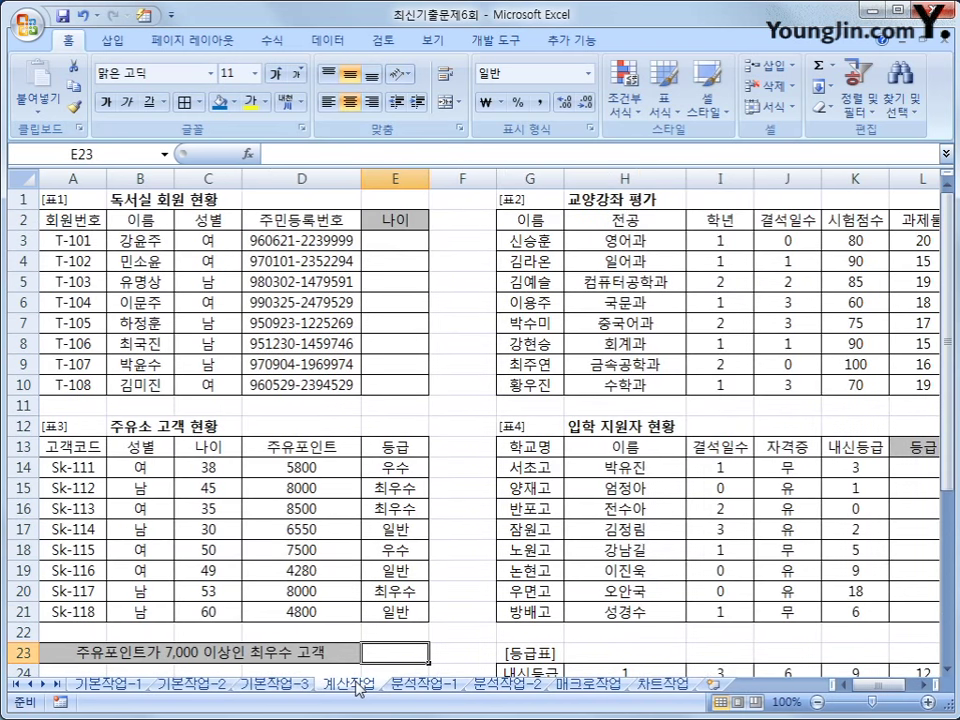
click(384, 242)
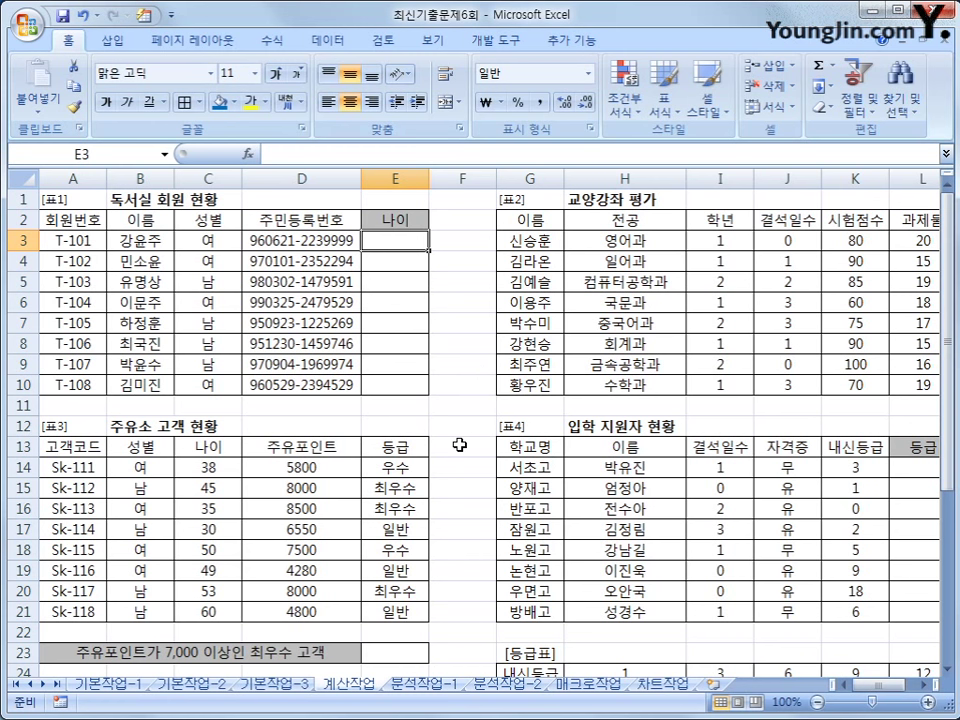
text(=)
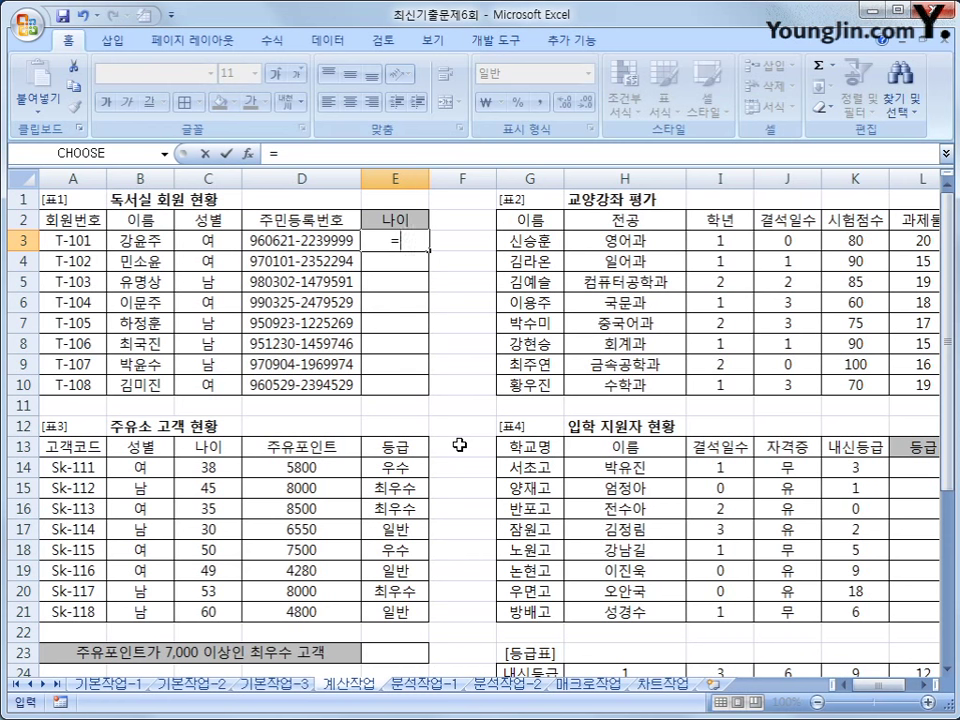
text(ㅛ)
key(BackSpace)
text(year)
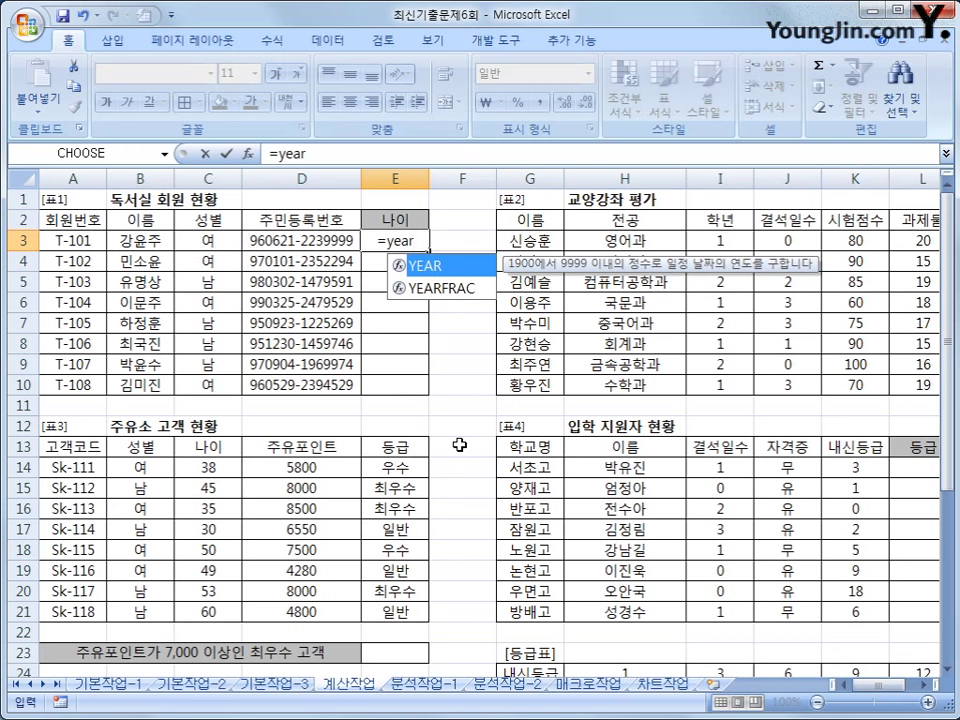
text((tod)
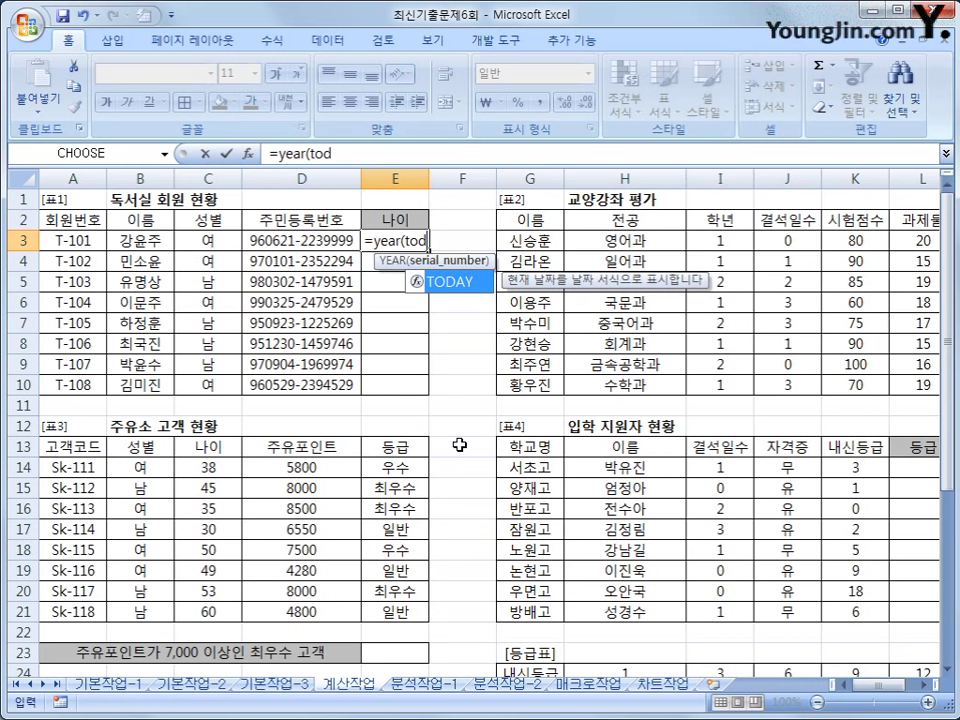
key(Tab)
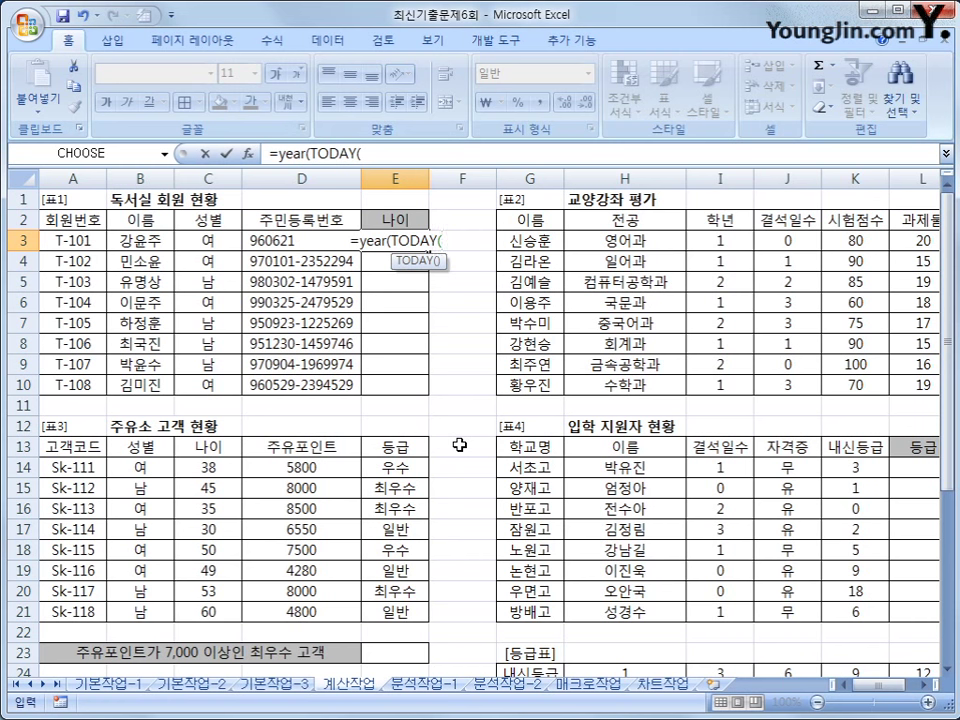
text())
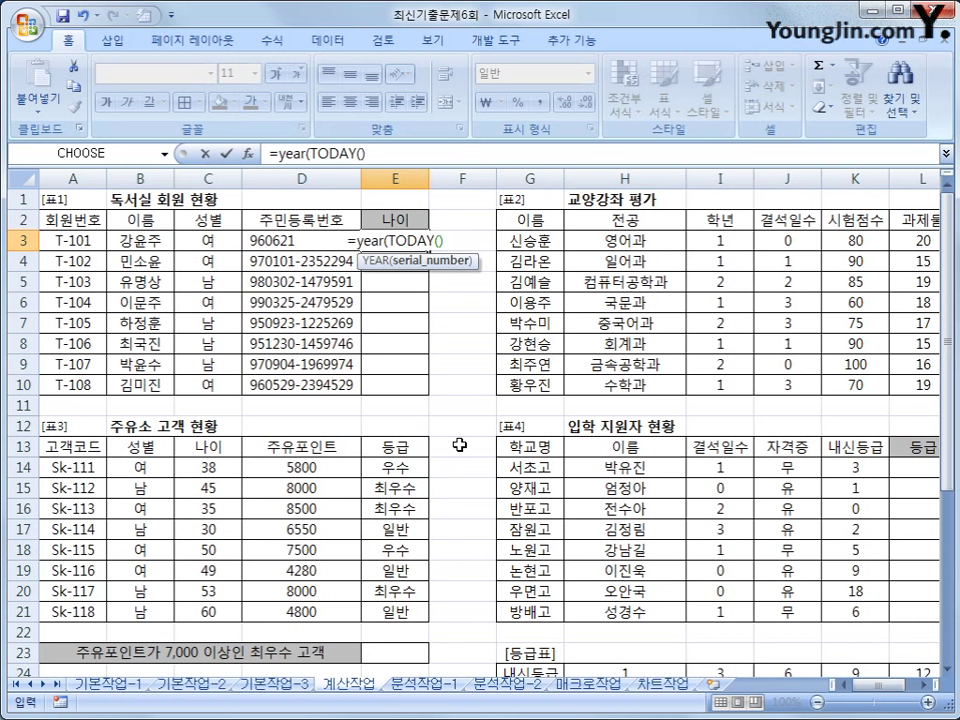
text())
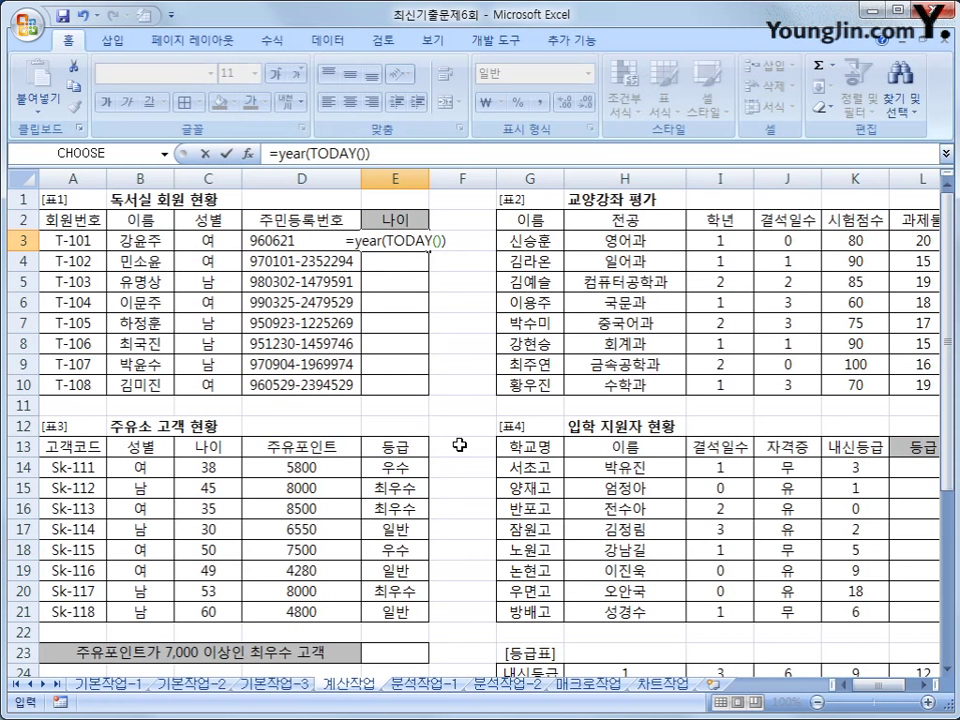
Complete the E3 formula by subtracting the birth year with -left(D3,2)-1900 and enter it
text(-)
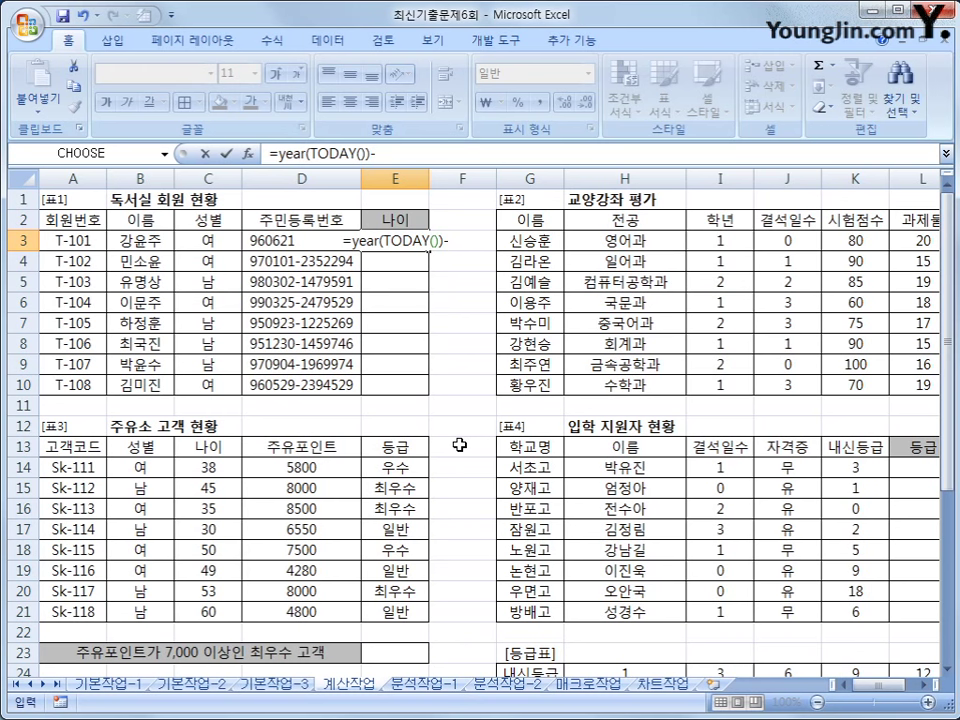
text(left()
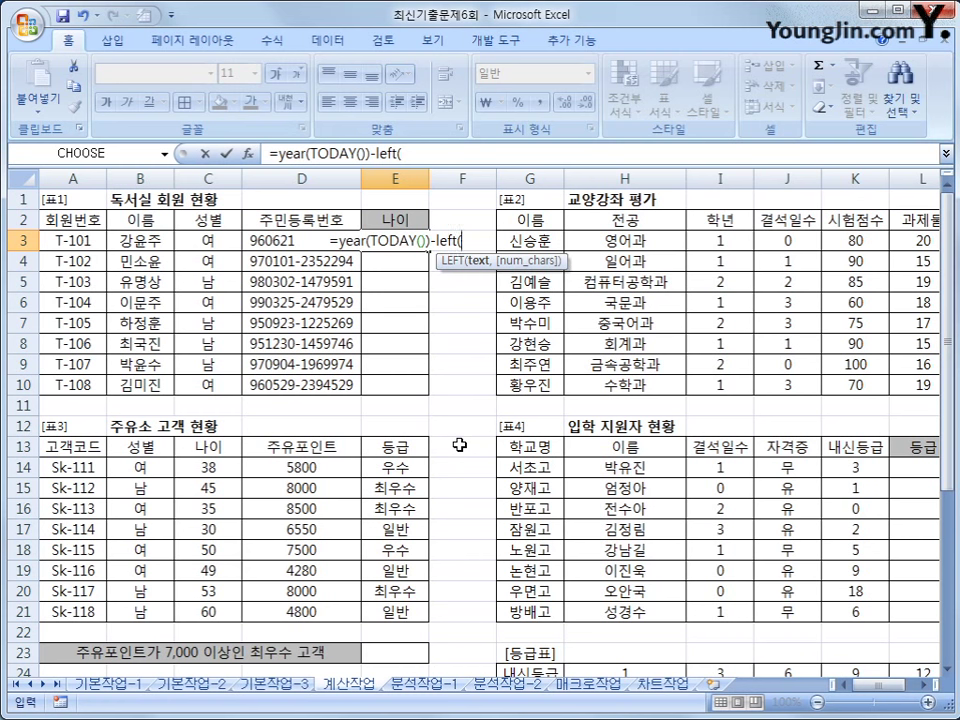
key(Left)
text(,2))
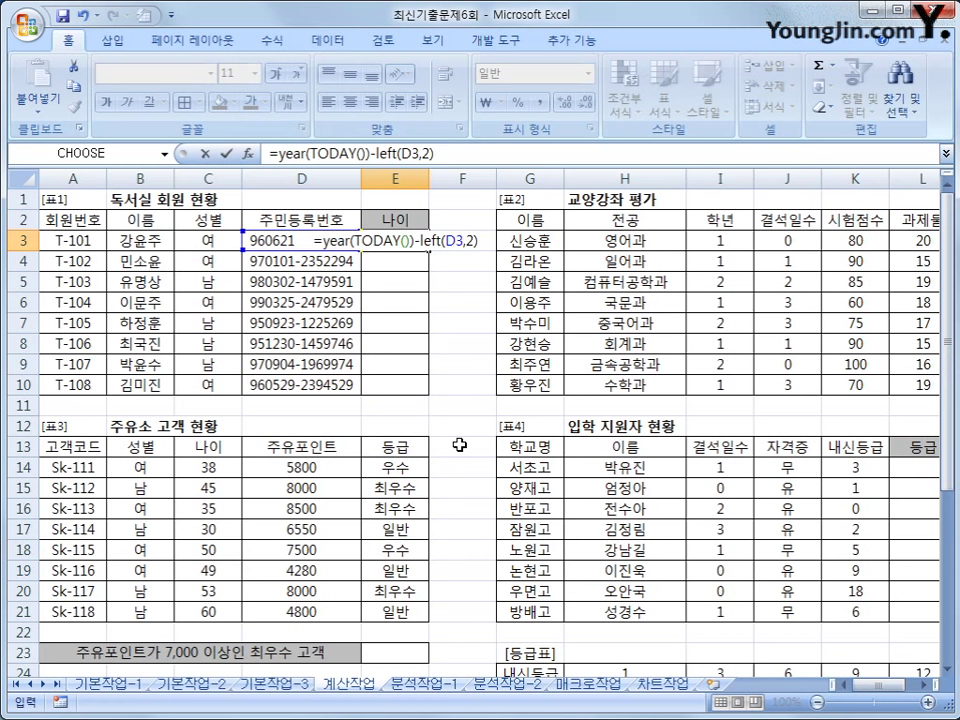
text(-1900)
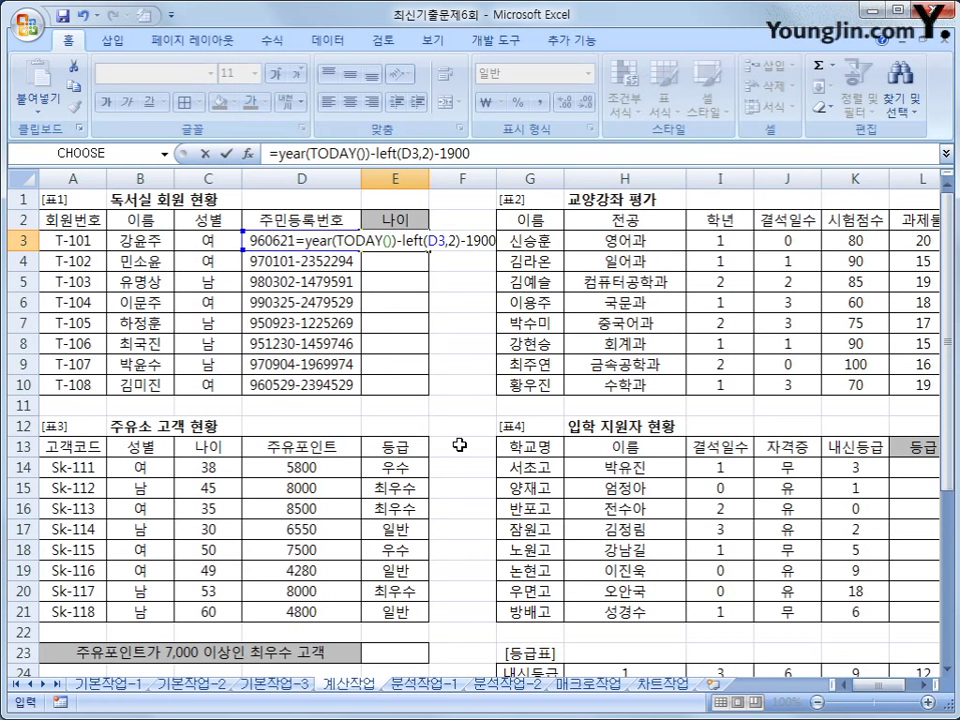
key(Return)
Fill the age formula from E3 down through E10
click(423, 246)
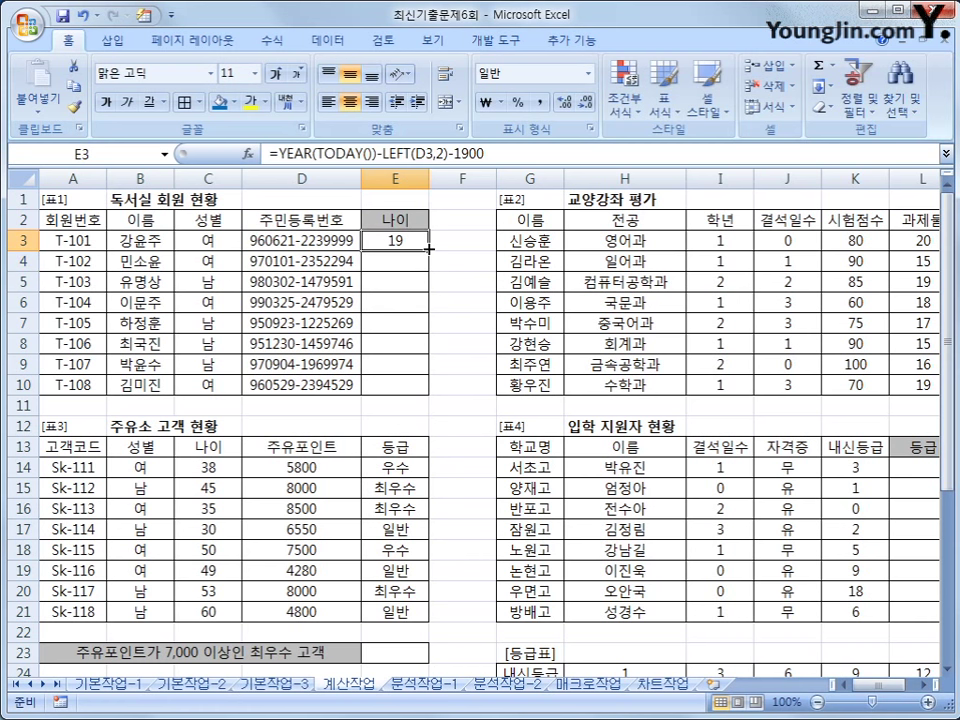
drag(428, 248, 418, 392)
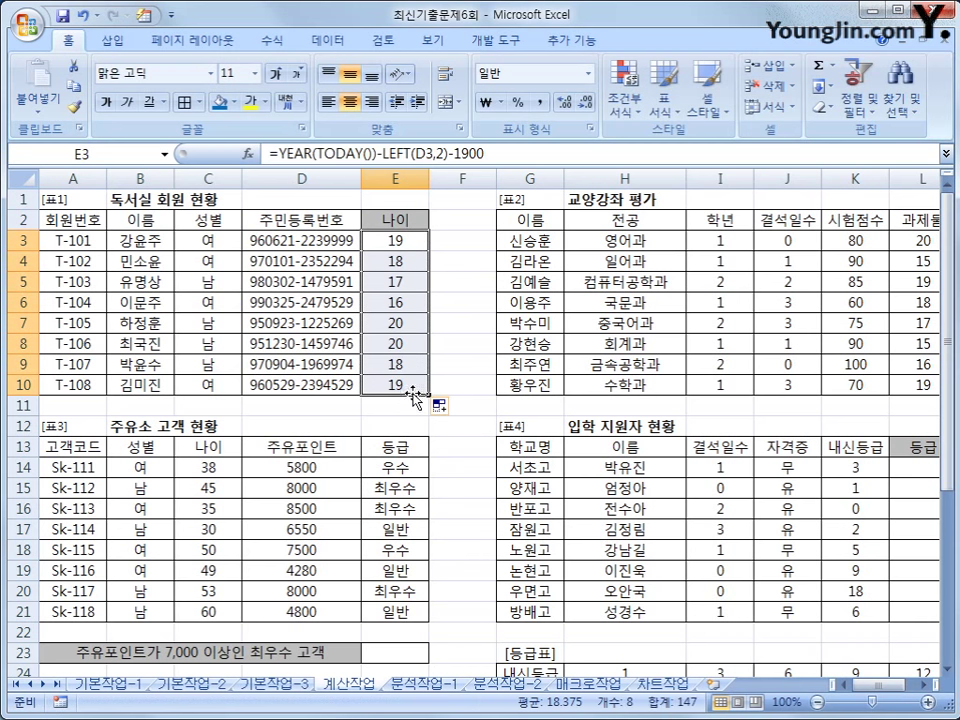
click(411, 386)
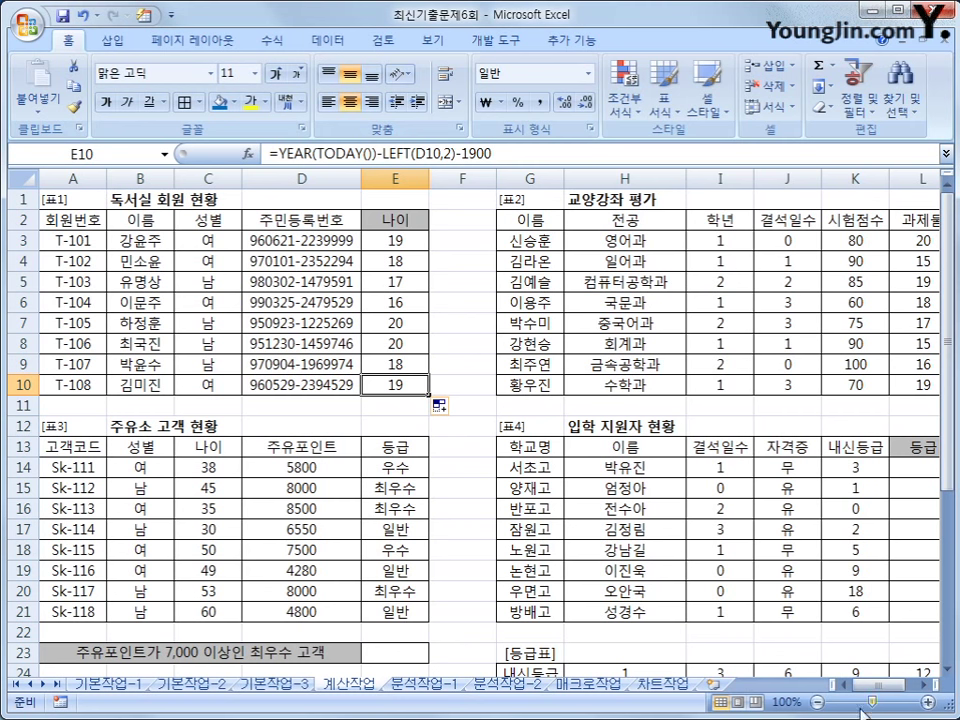
In the 통과여부 cell M3, begin the formula =if(and(J3<=2, to test the 결석일수 value
drag(868, 690, 902, 692)
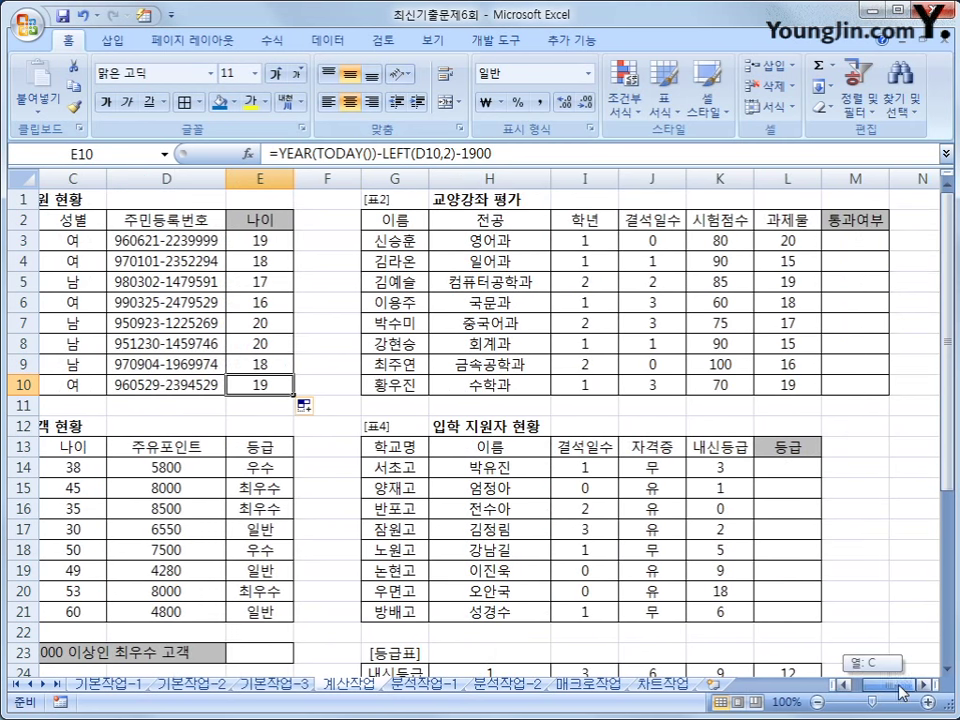
click(873, 238)
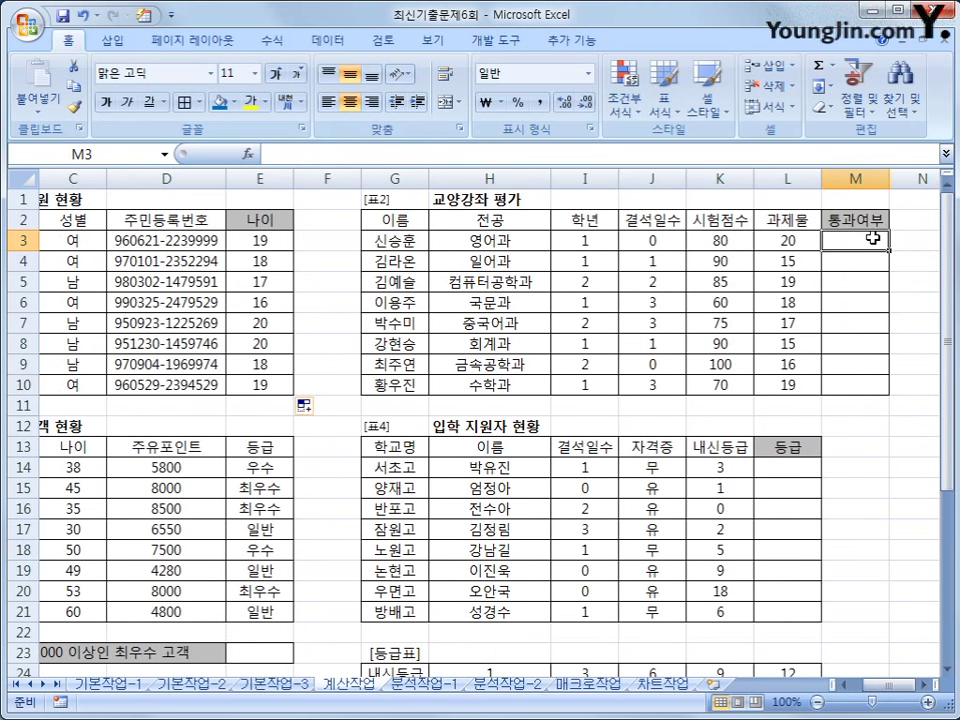
click(663, 241)
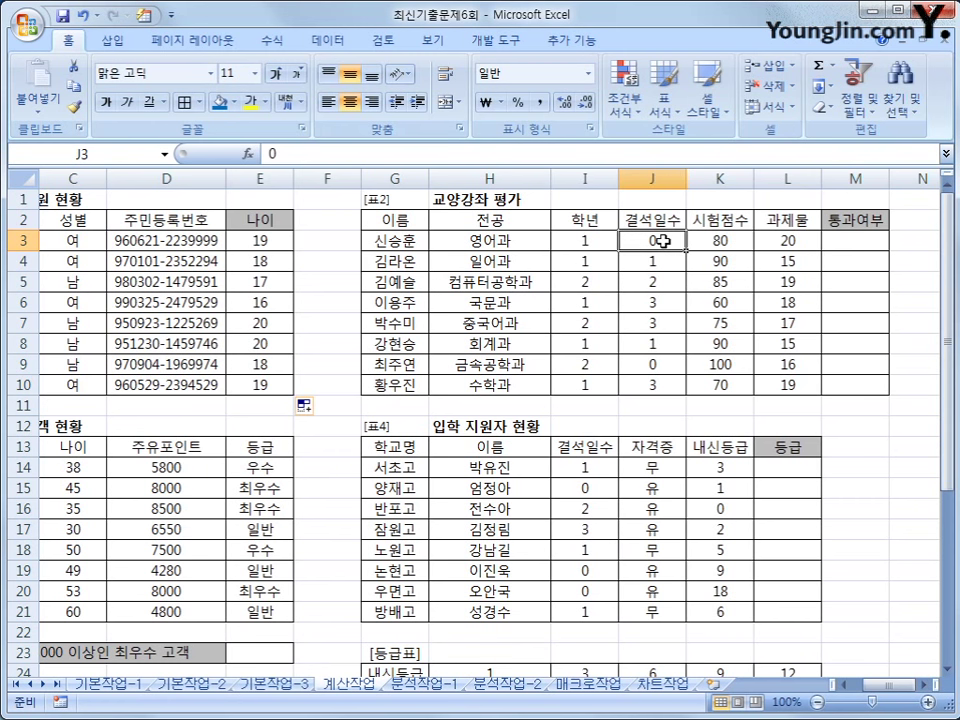
click(716, 240)
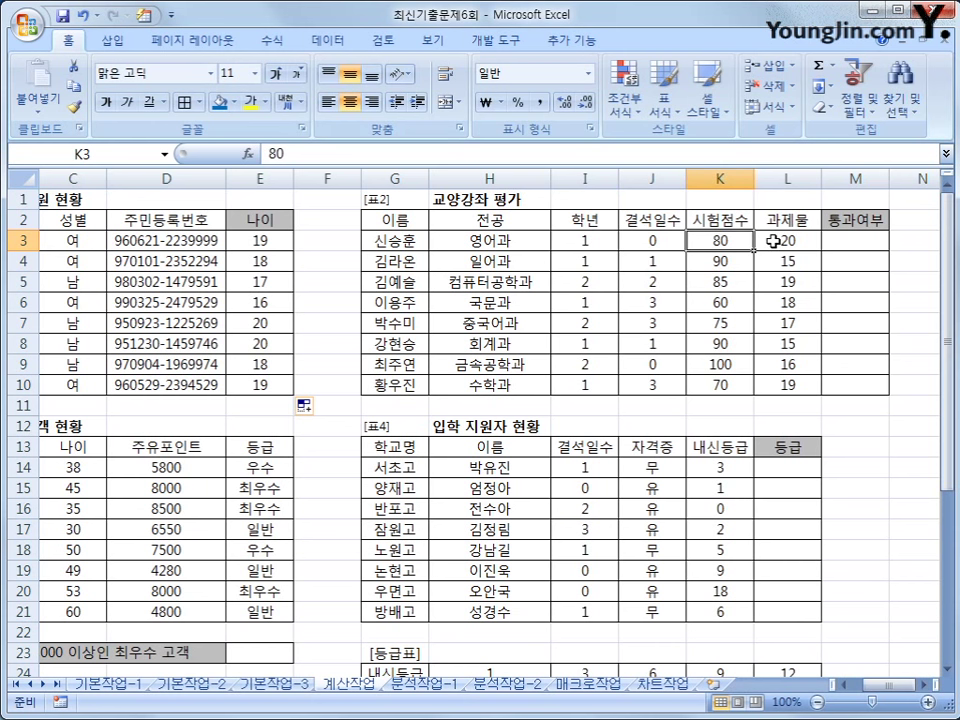
click(773, 241)
drag(741, 238, 763, 236)
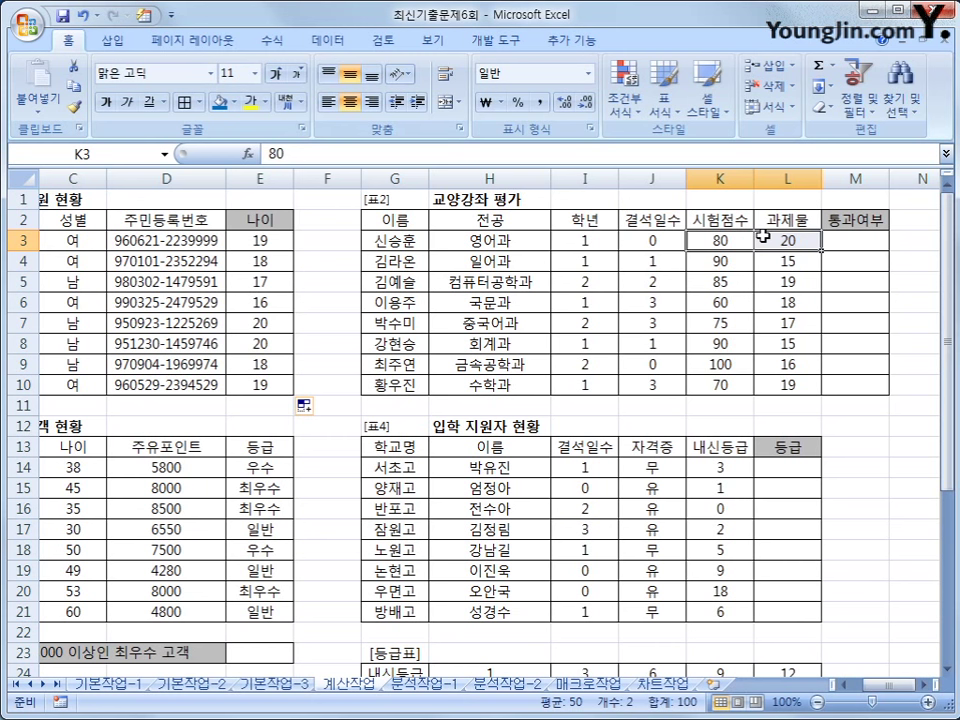
click(829, 239)
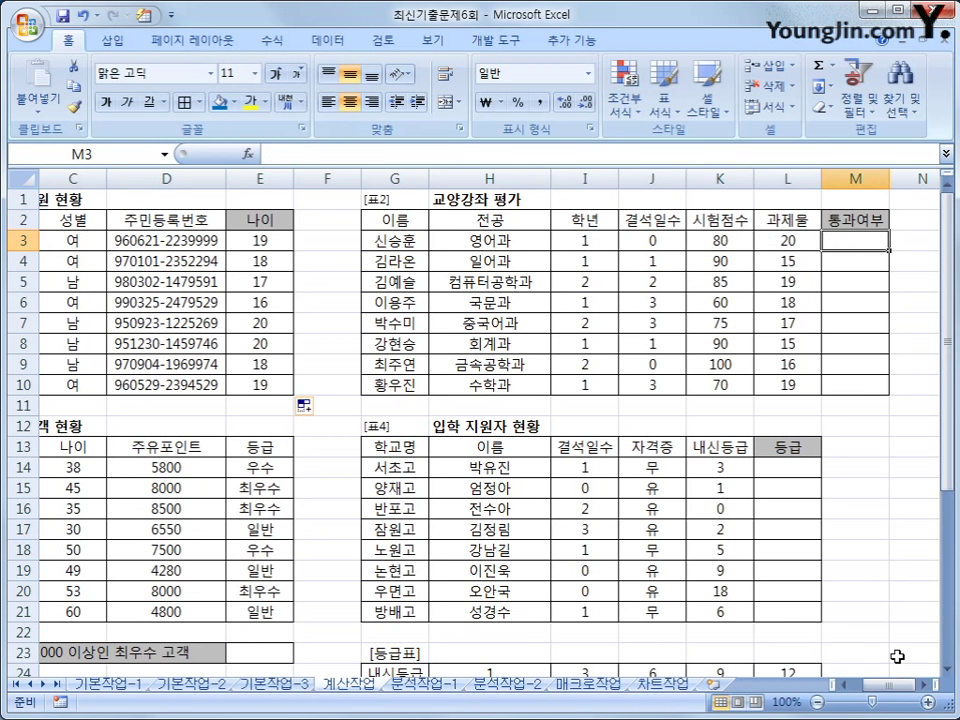
text(=if()
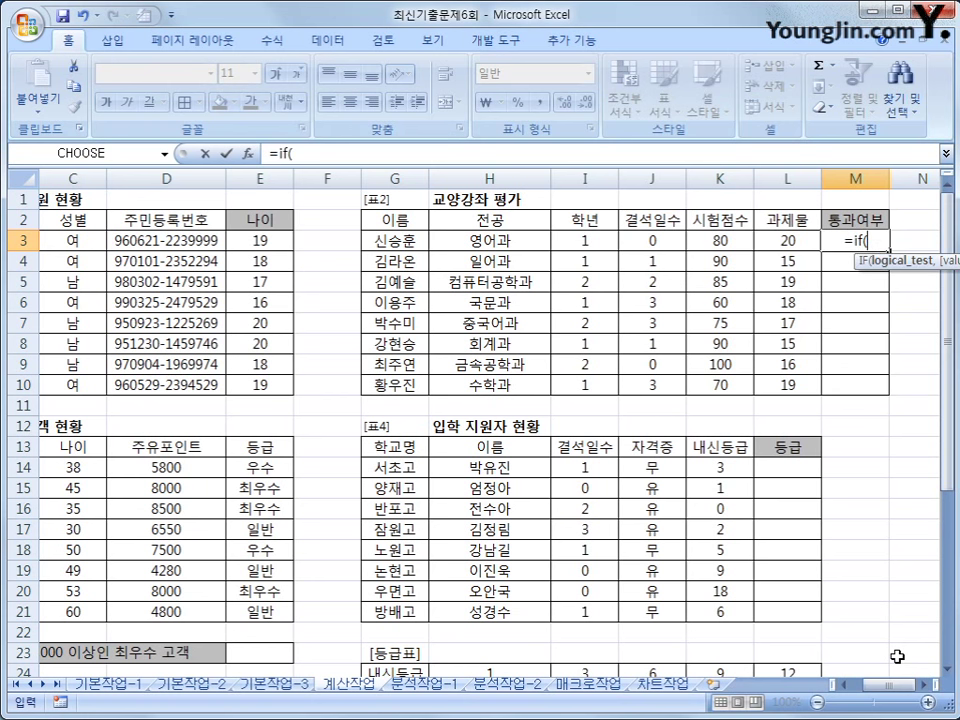
text(and()
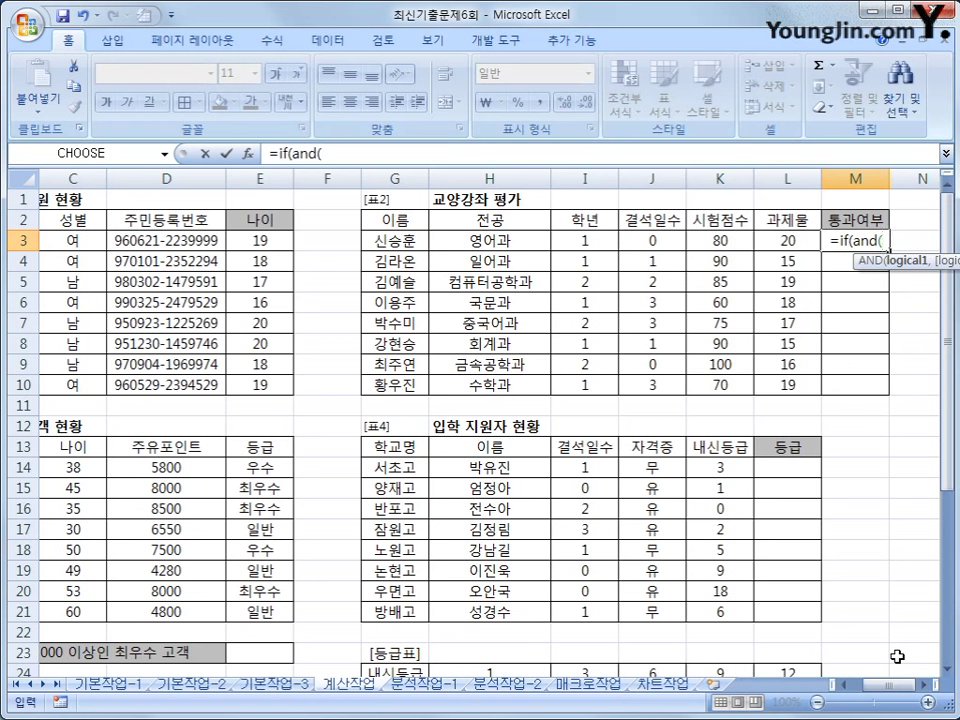
click(646, 242)
text(<)
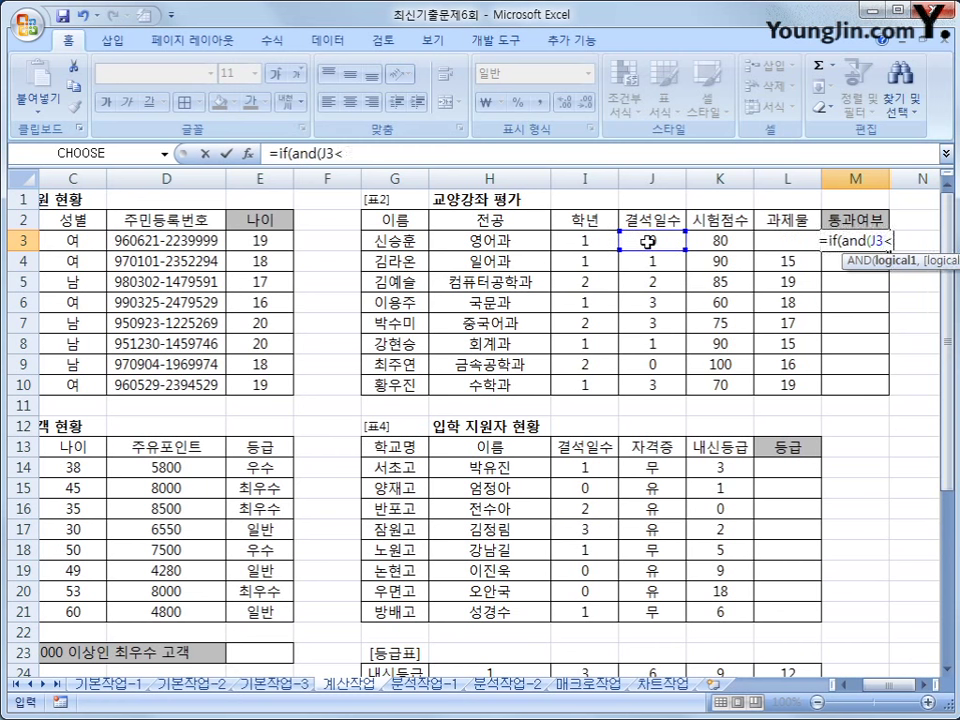
text(=2,)
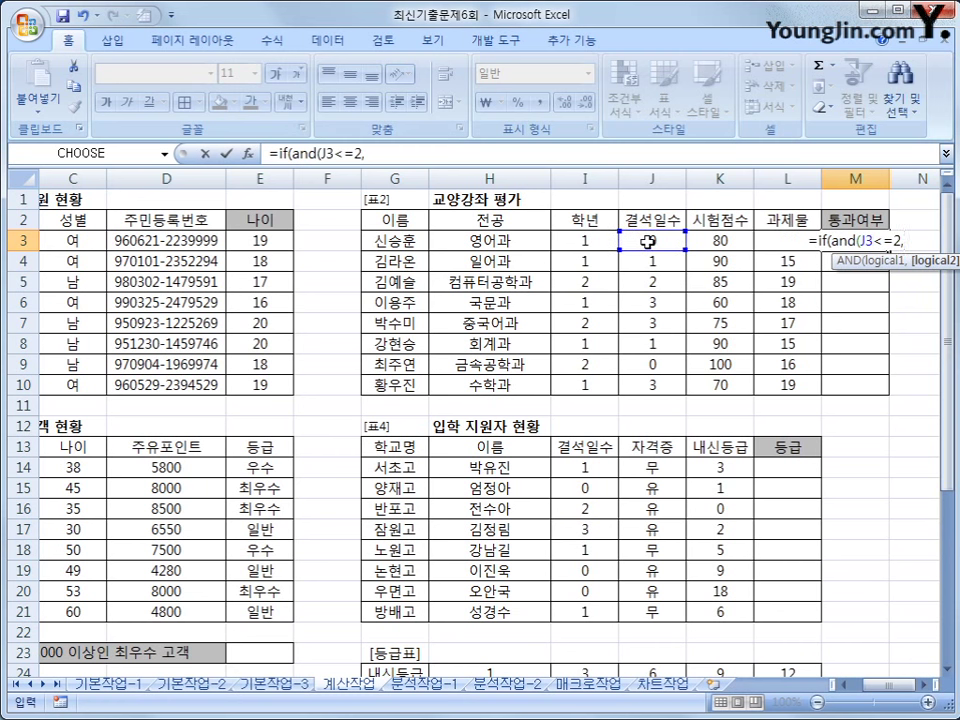
Add the second condition or(K3>=80,L3>=19)) to the M3 formula for 시험점수 and 과제물
text(or()
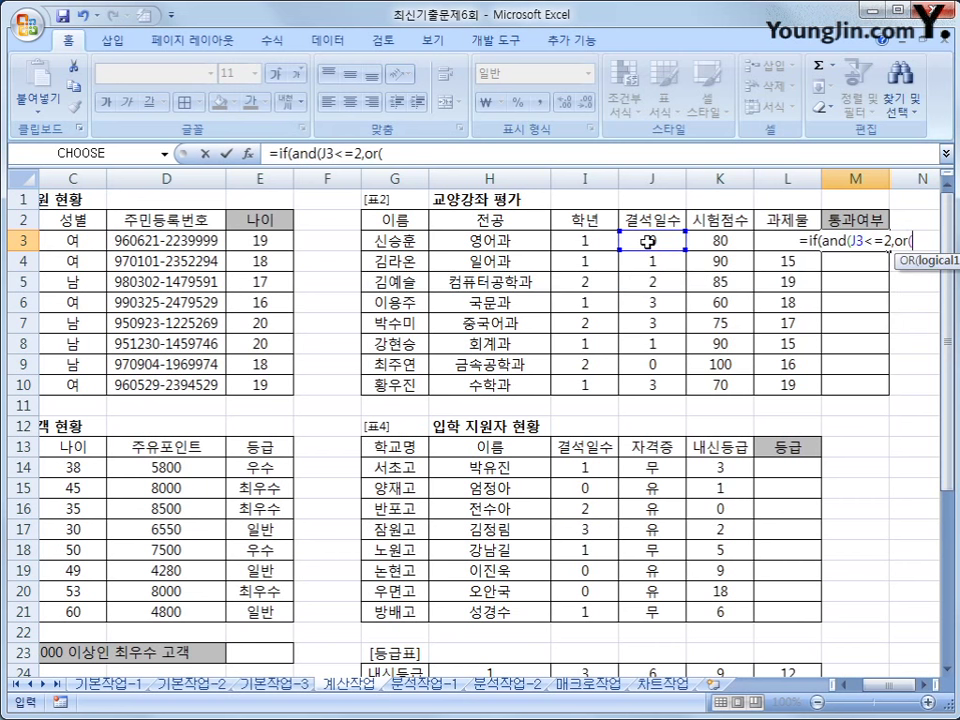
key(Left)
key(Left)
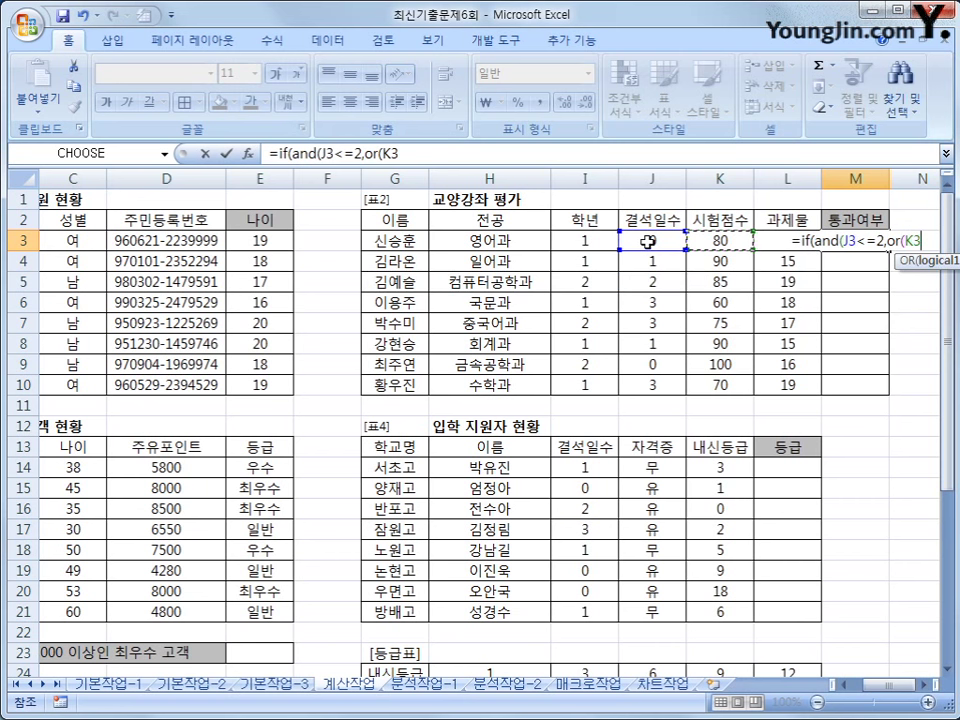
text(>=80,)
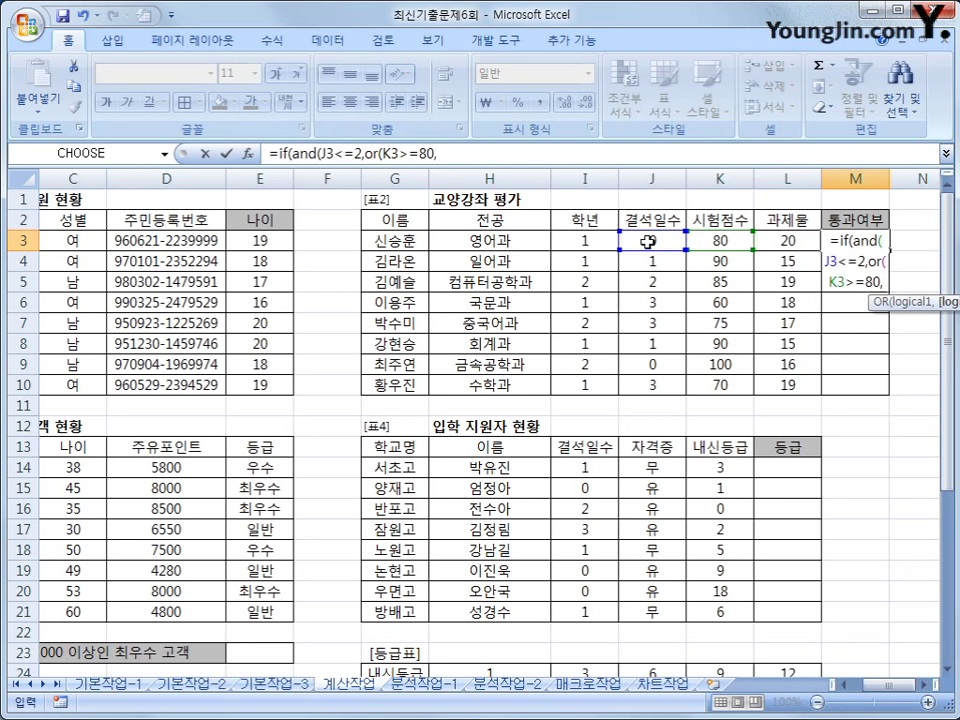
key(Left)
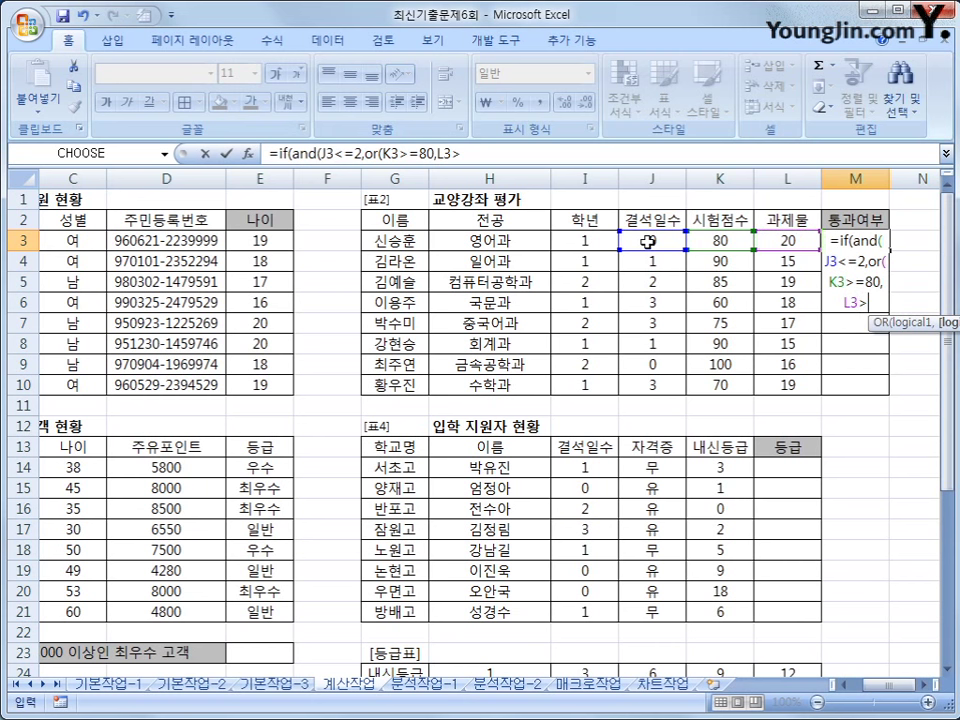
text(>=19)
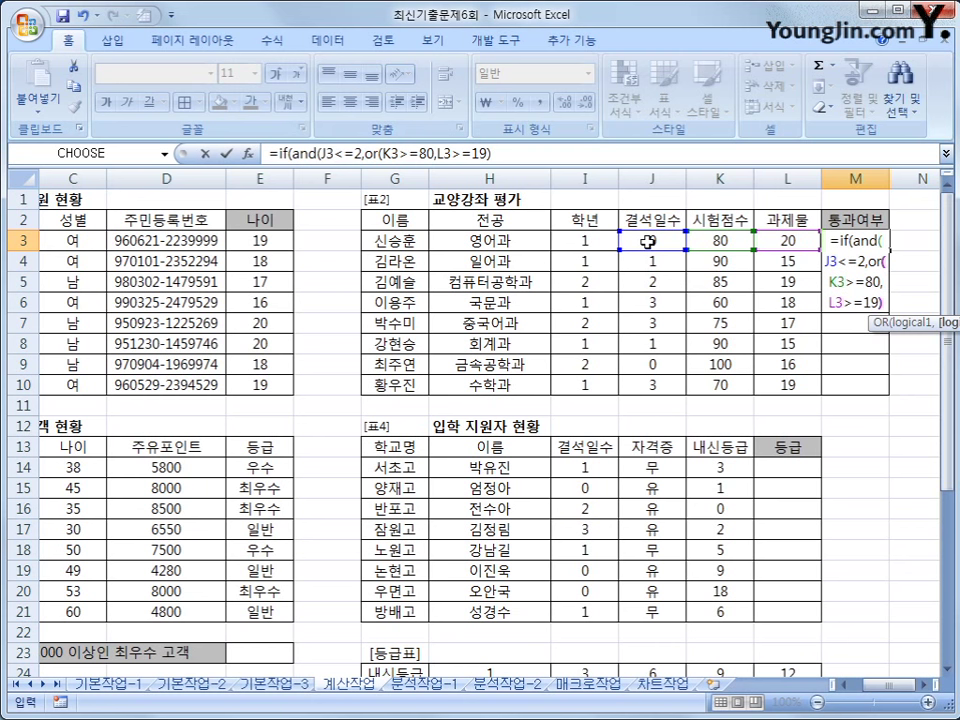
text())
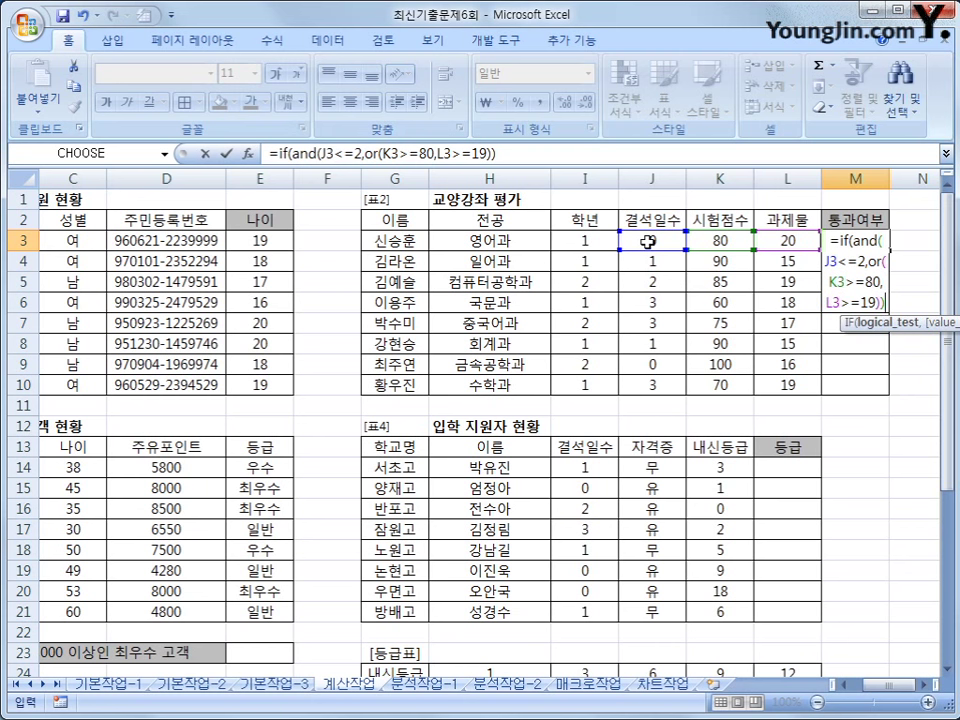
Finish the M3 formula with the results "통과" and "재시험", and fill it down through M10
click(496, 153)
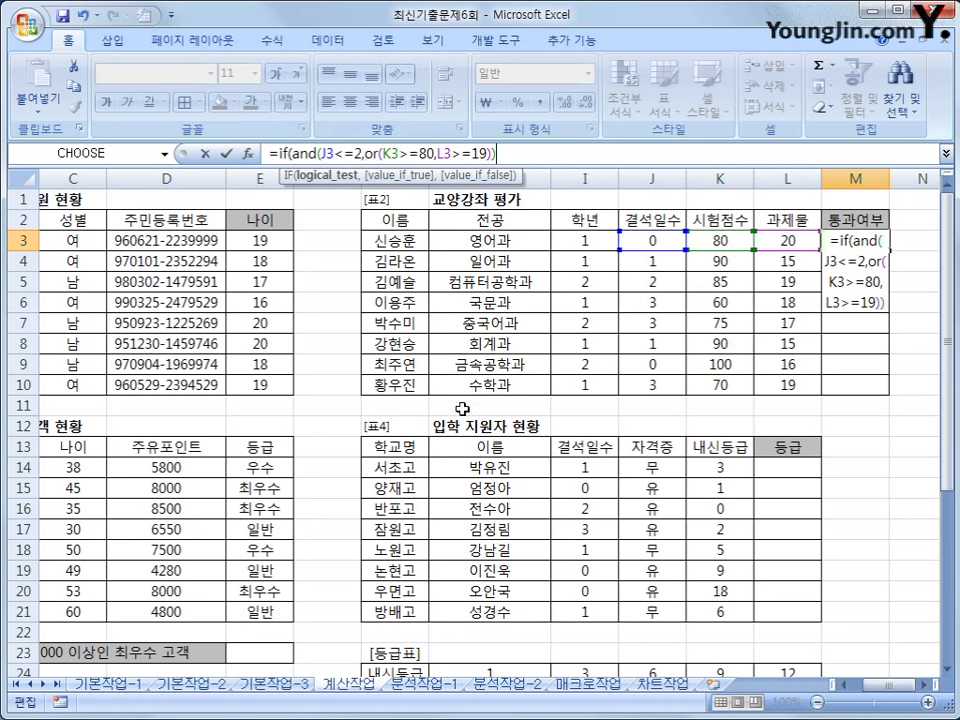
text(,")
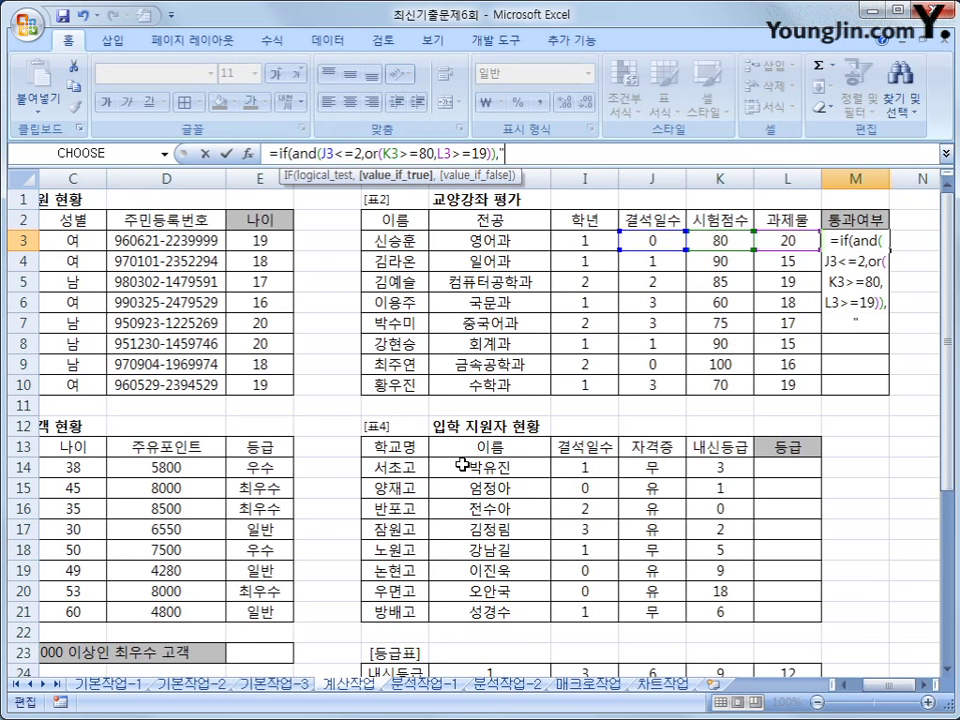
text(통과",)
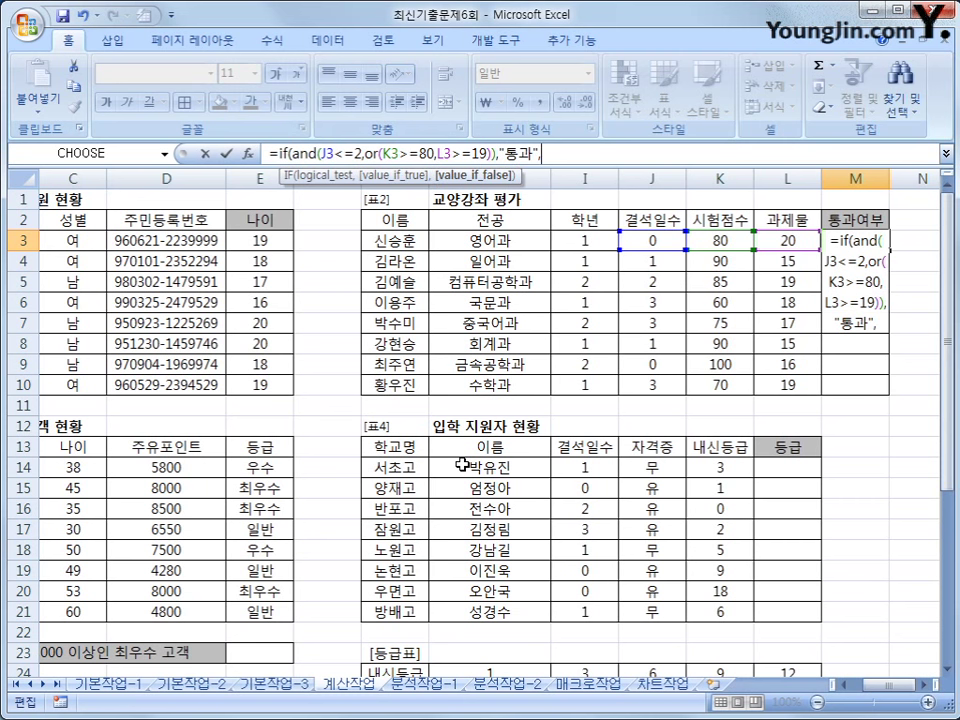
text("재시험")
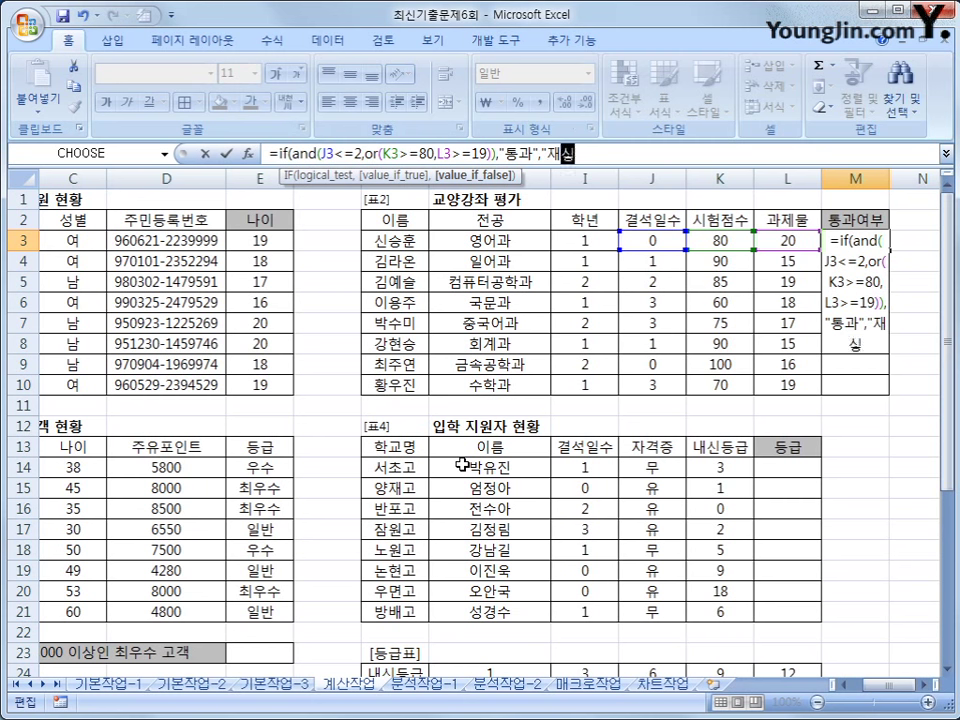
text())
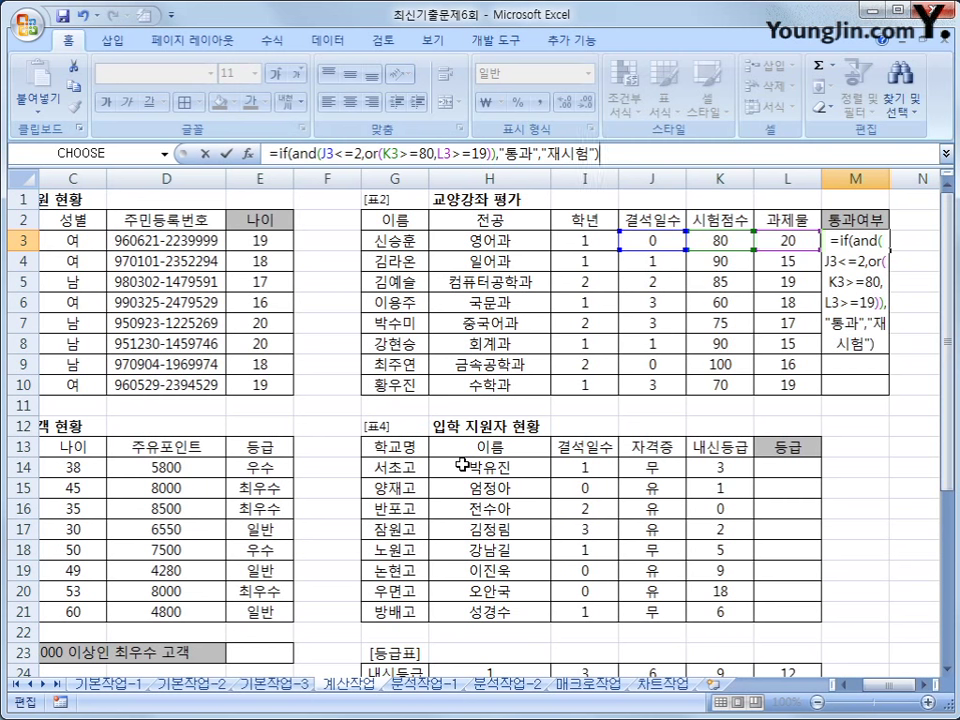
key(Return)
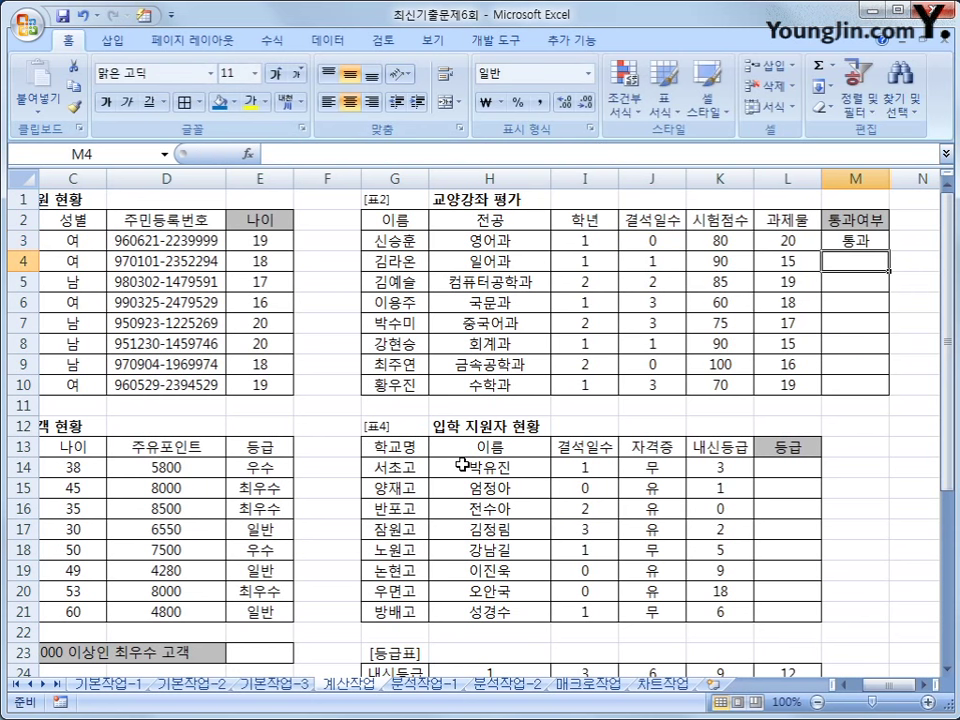
click(840, 238)
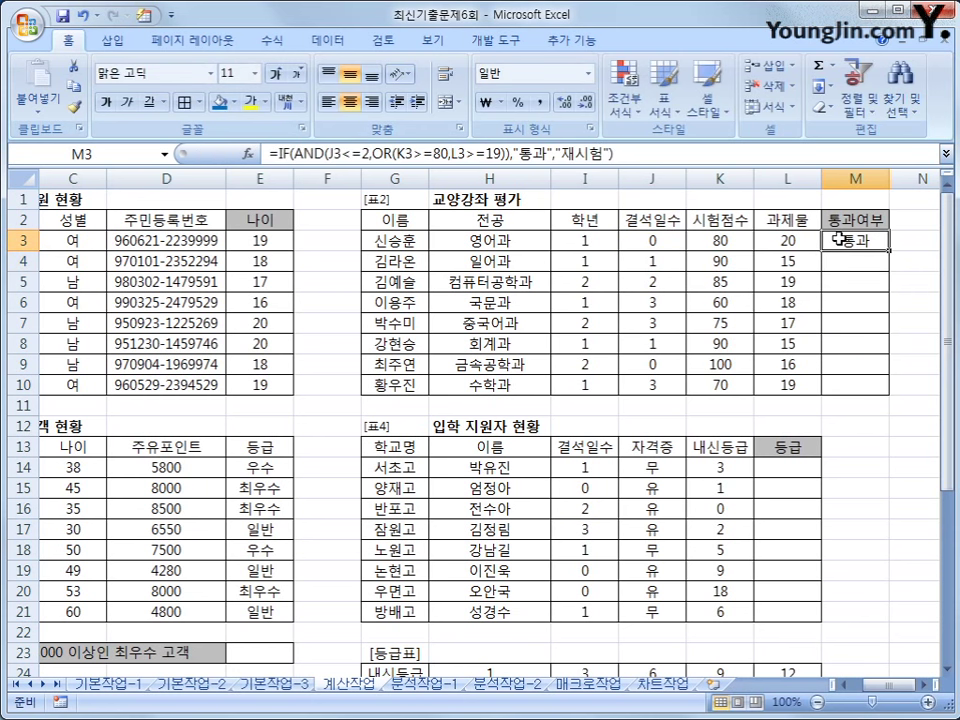
drag(888, 249, 873, 398)
In E23 of table 3, begin the formula =countifs(D14:D21,">=7000", to test the 주유포인트 values
scroll(660, 510, left, 2)
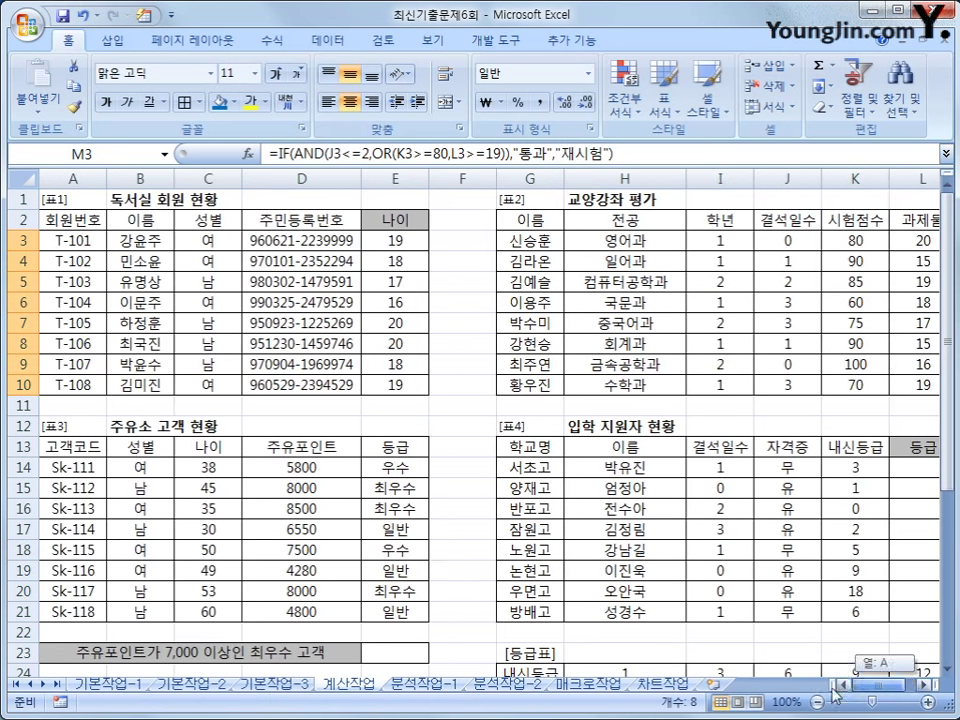
scroll(289, 440, down, 3)
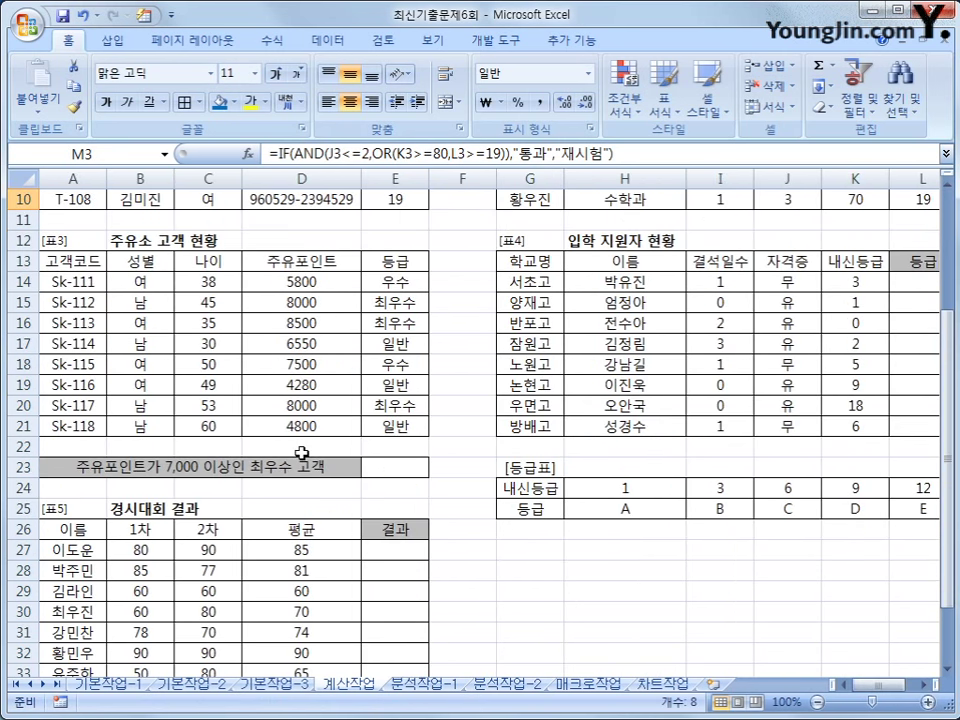
click(400, 465)
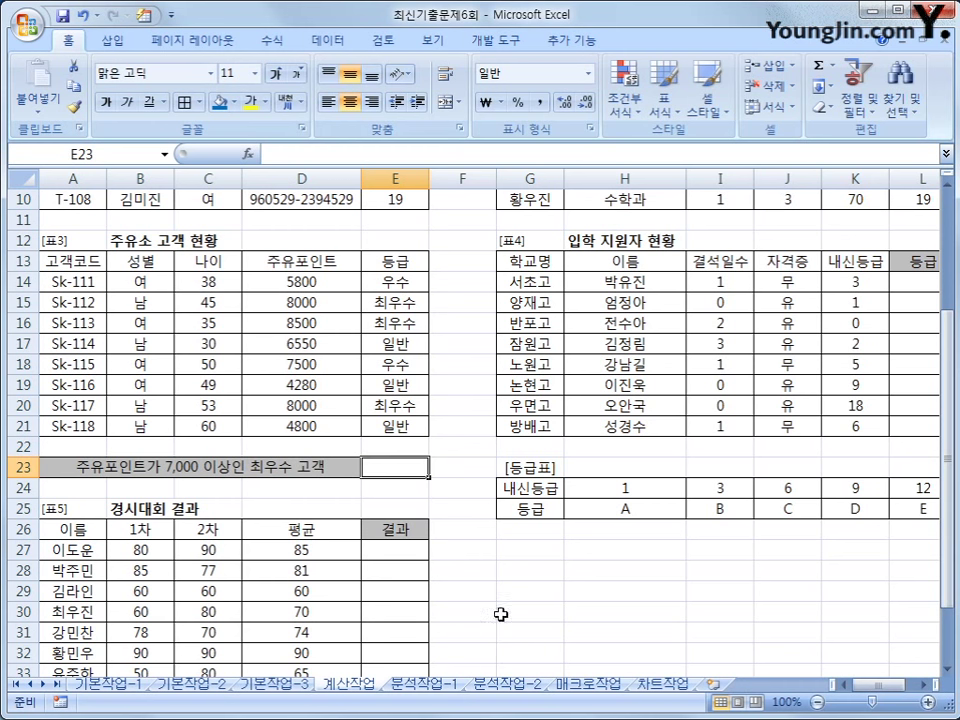
text(=ㅊ)
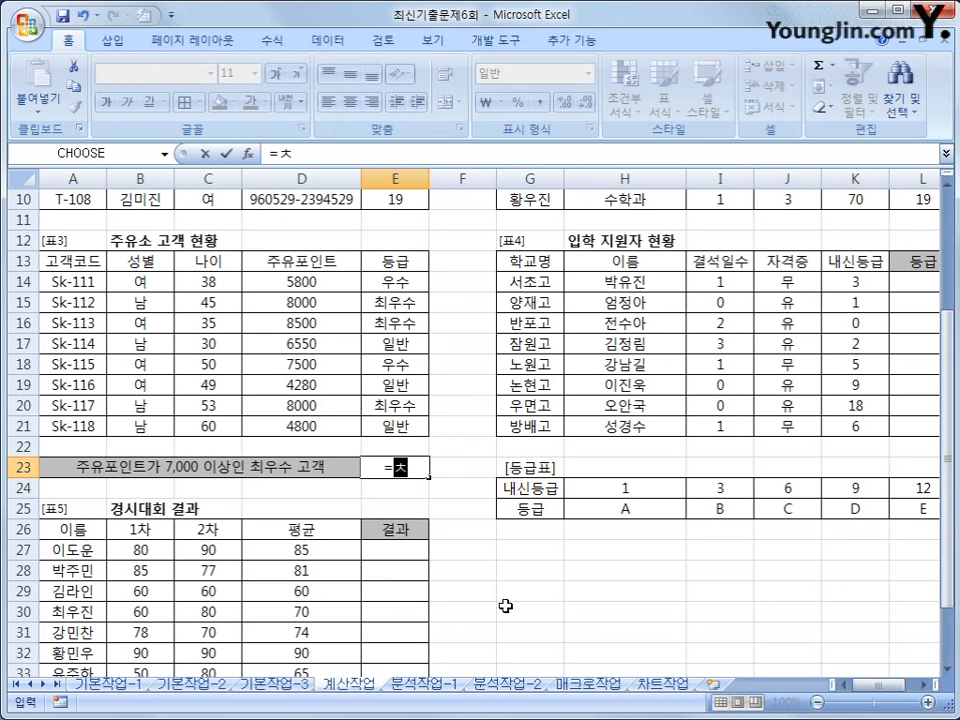
key(BackSpace)
text(countifs()
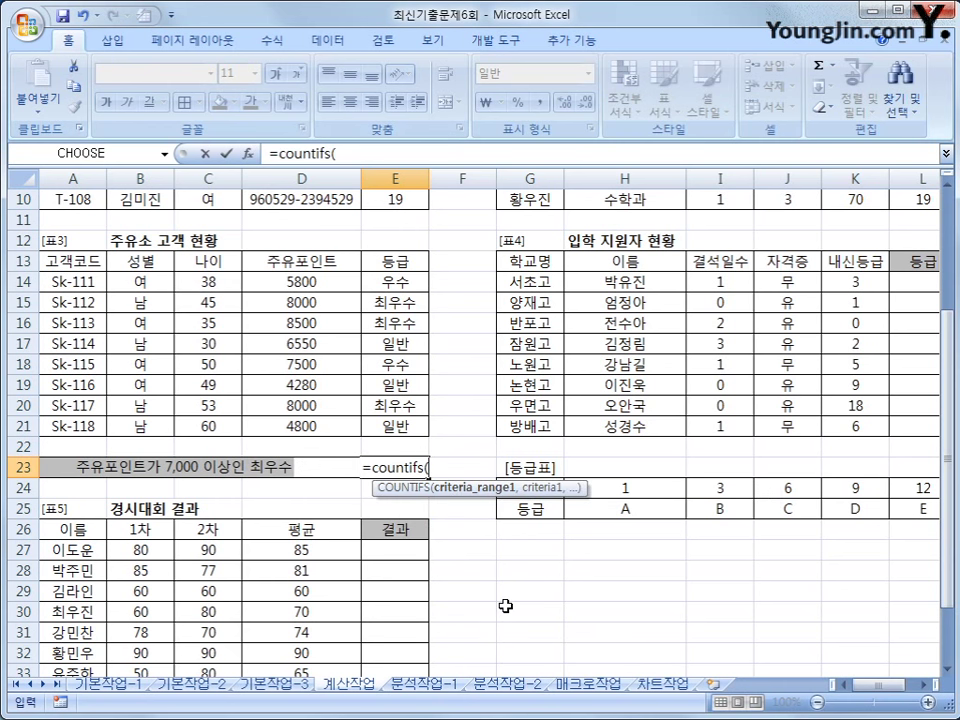
click(309, 285)
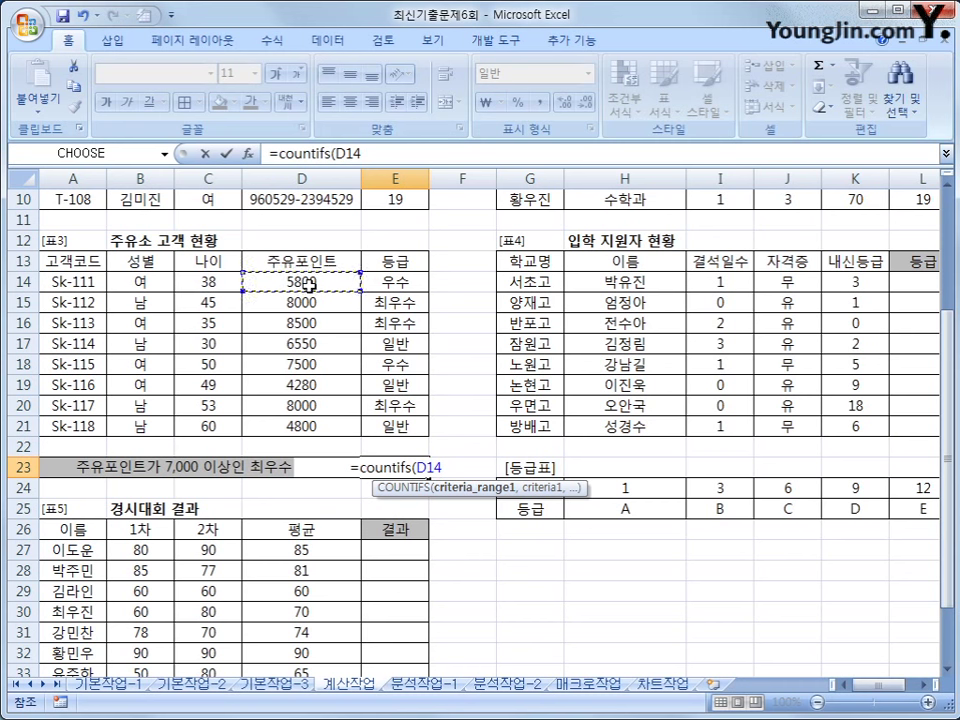
drag(309, 285, 300, 427)
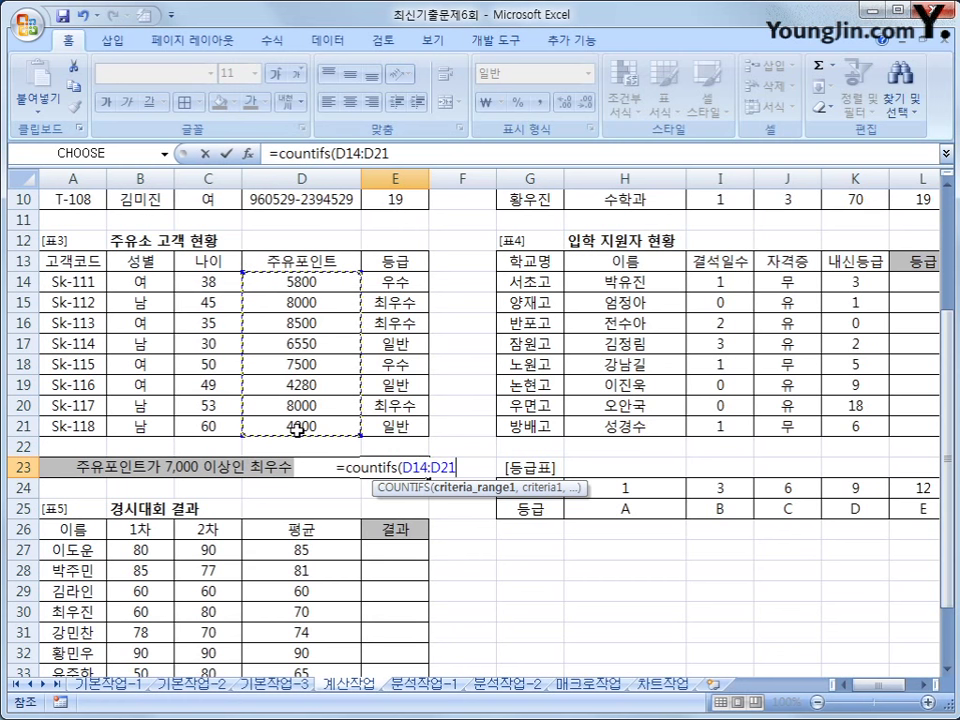
text(,">)
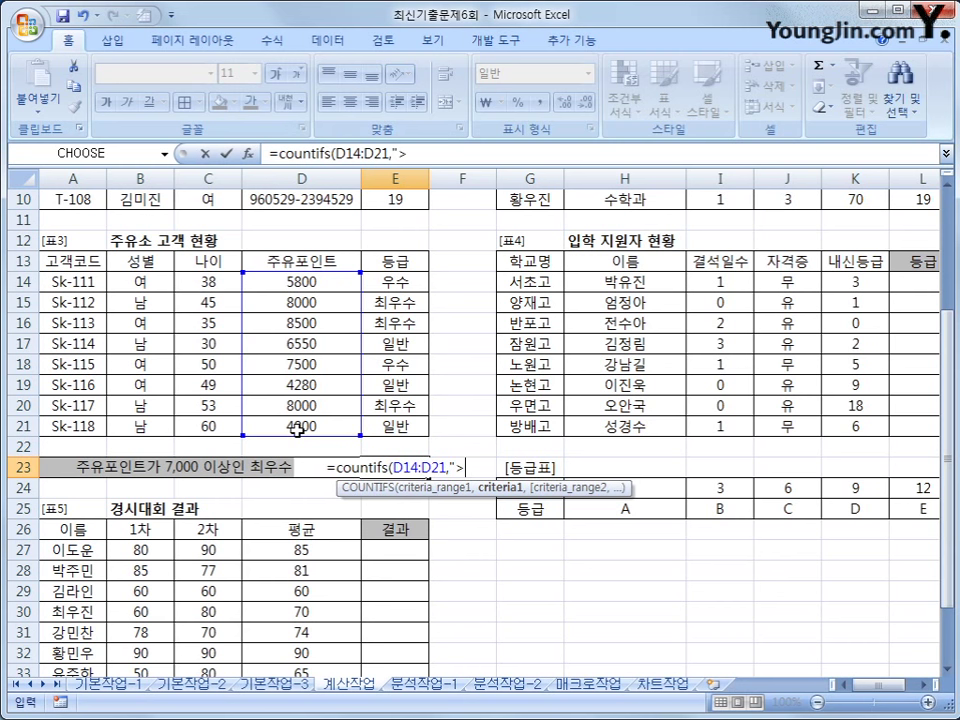
text(=7000)
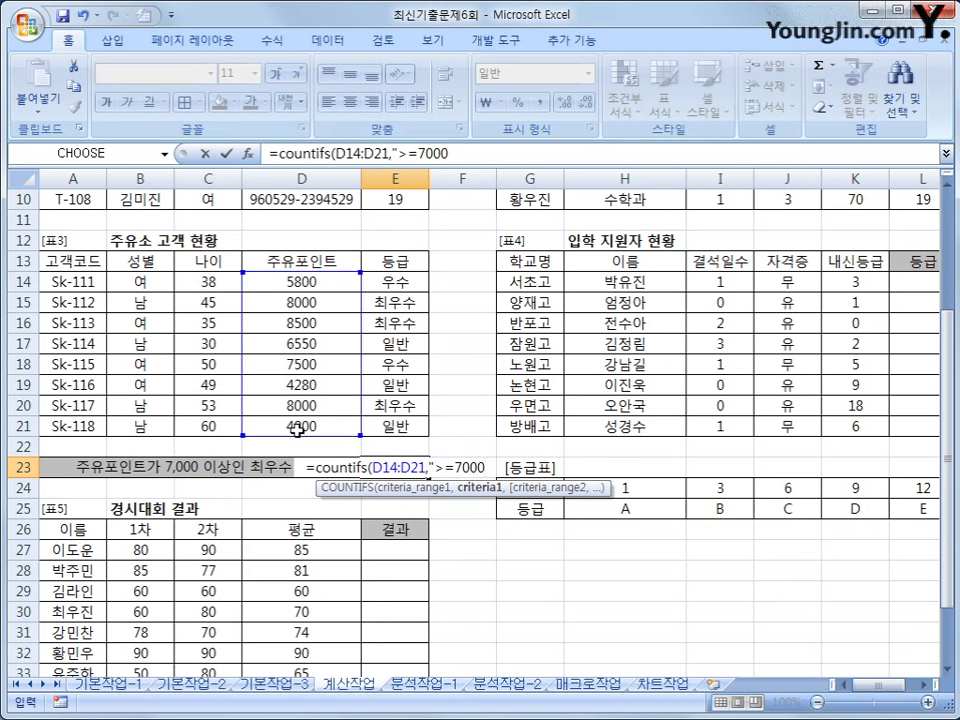
text(",)
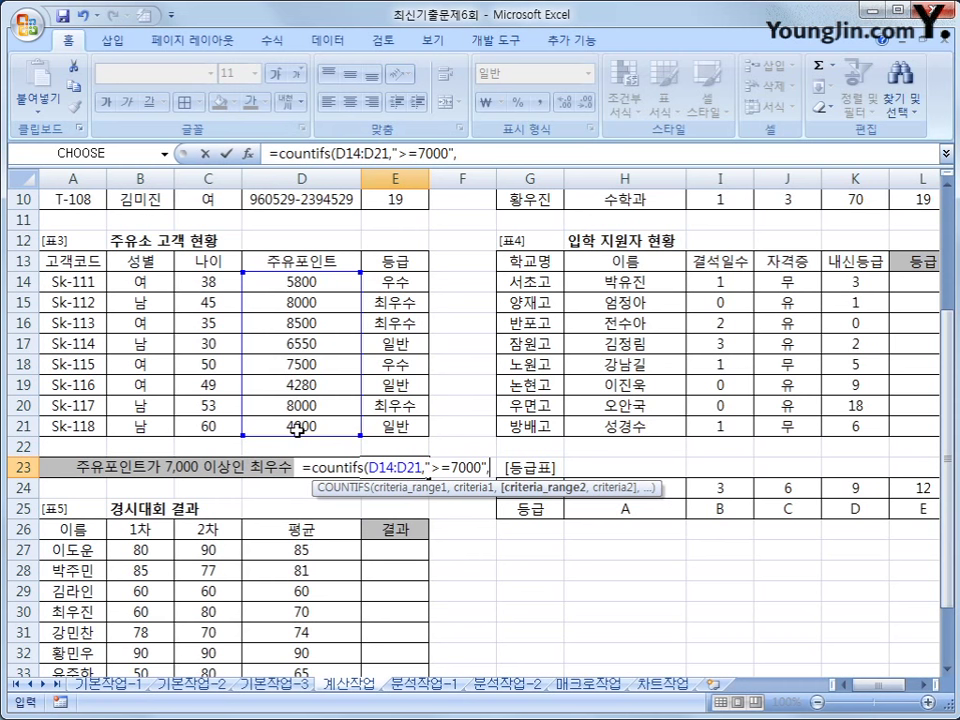
Add the second criterion E14:E21,"최우수" for 등급 to the E23 COUNTIFS formula and enter it
click(374, 284)
drag(374, 284, 379, 424)
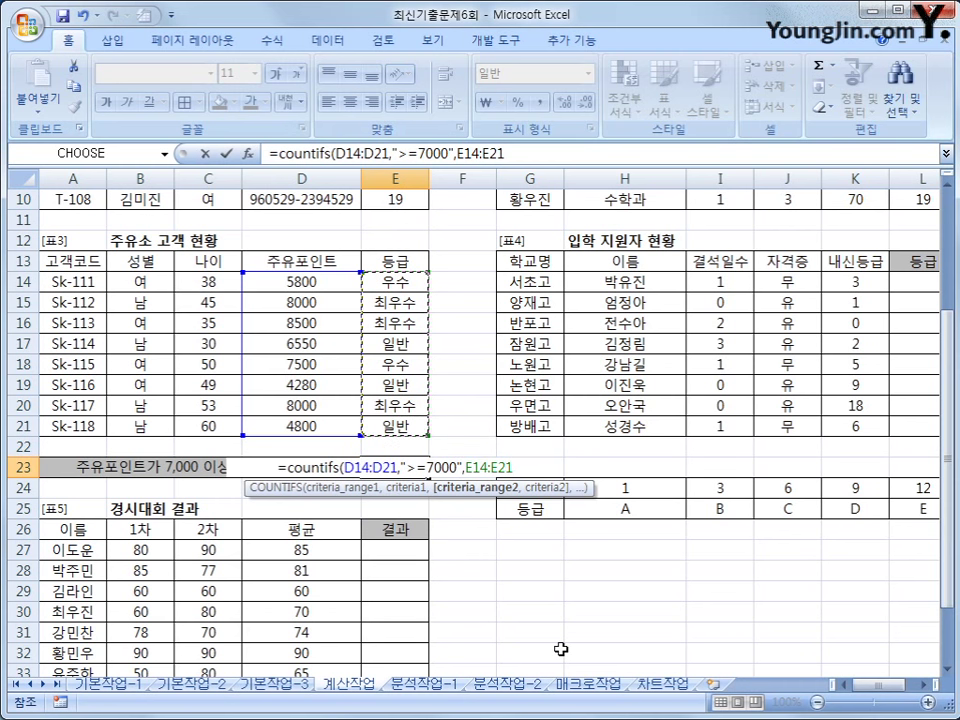
text(,)
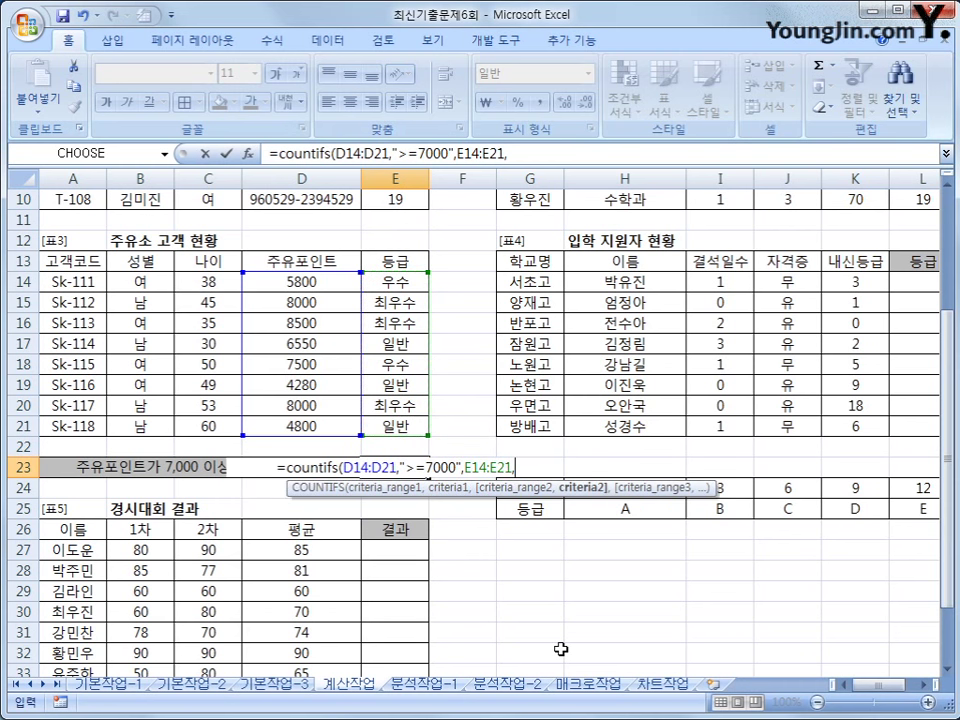
text(")
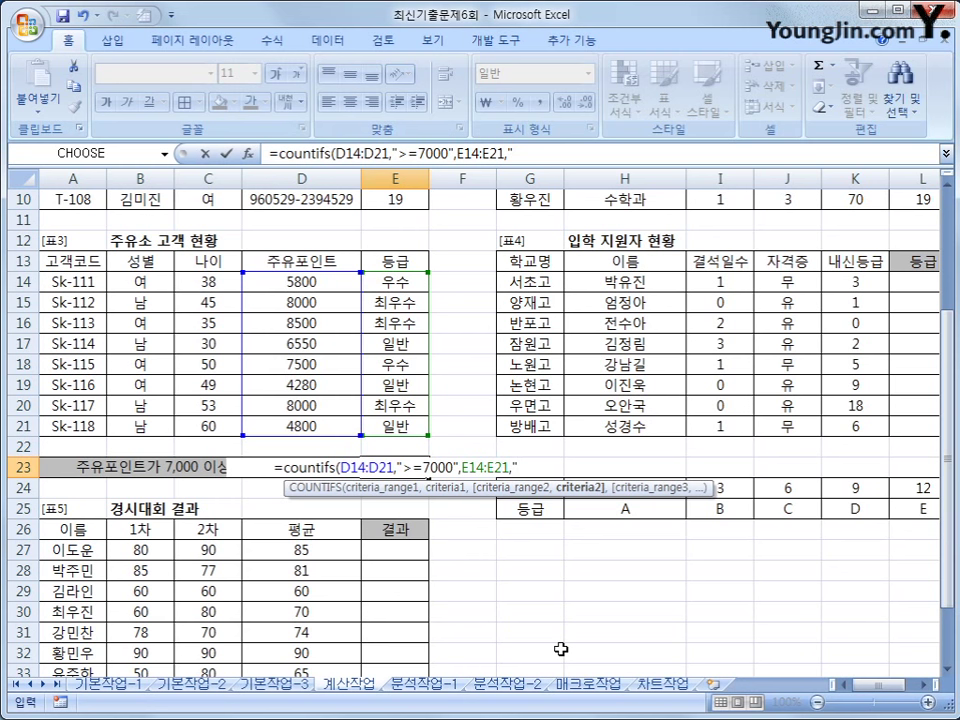
text(chld)
key(BackSpace)
key(BackSpace)
key(BackSpace)
key(BackSpace)
text(최우수")
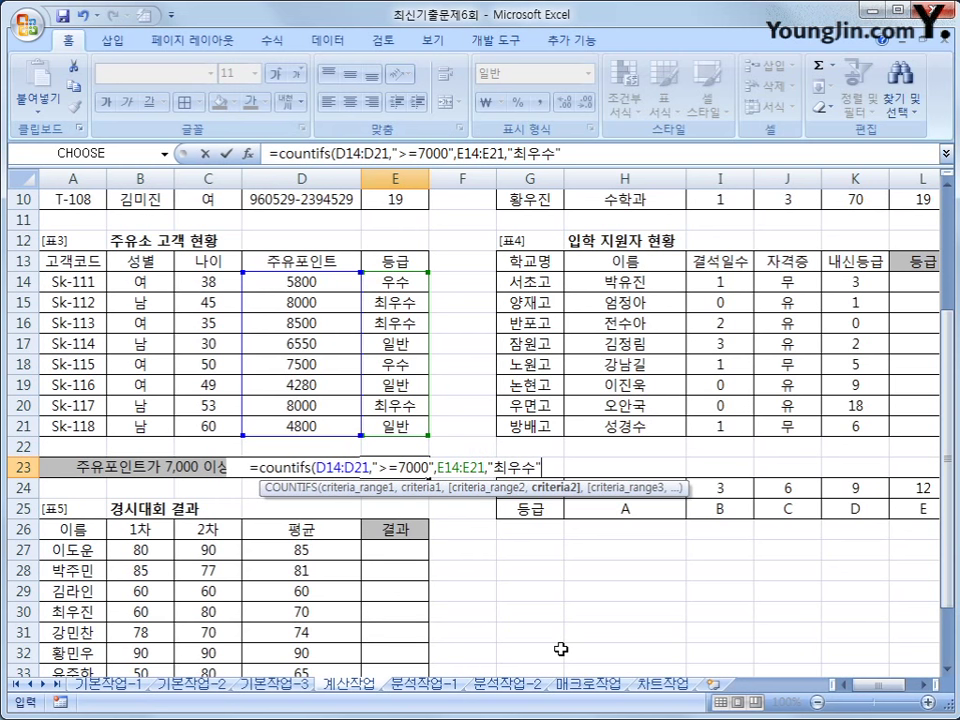
key(Return)
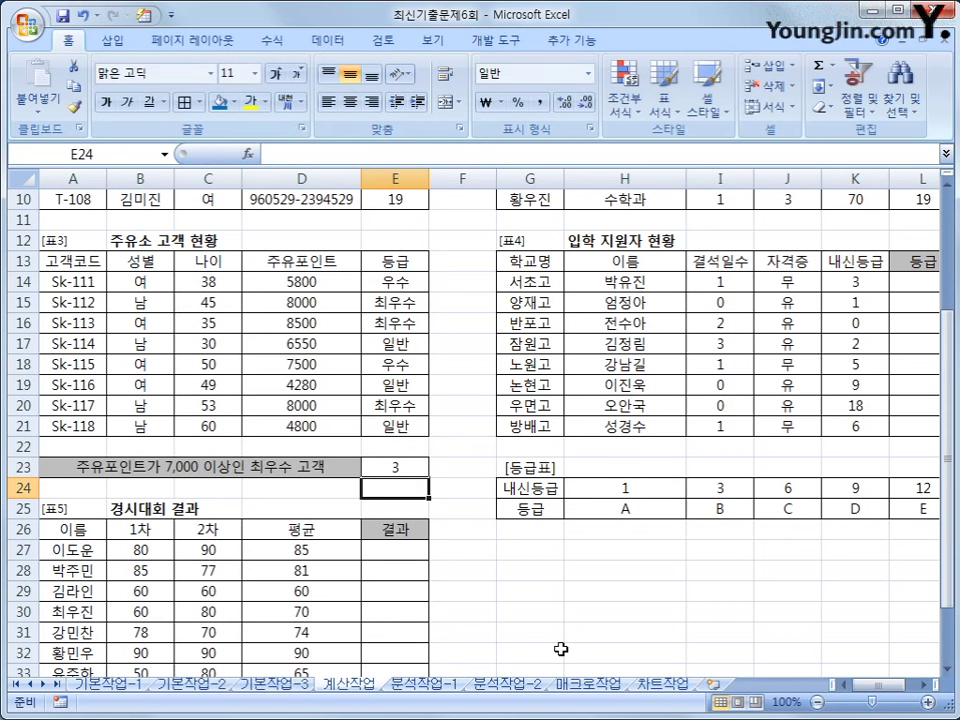
Check the E23 count against the 최우수 customers' 주유포인트 and 등급 values in rows 15, 16 and 20
key(Up)
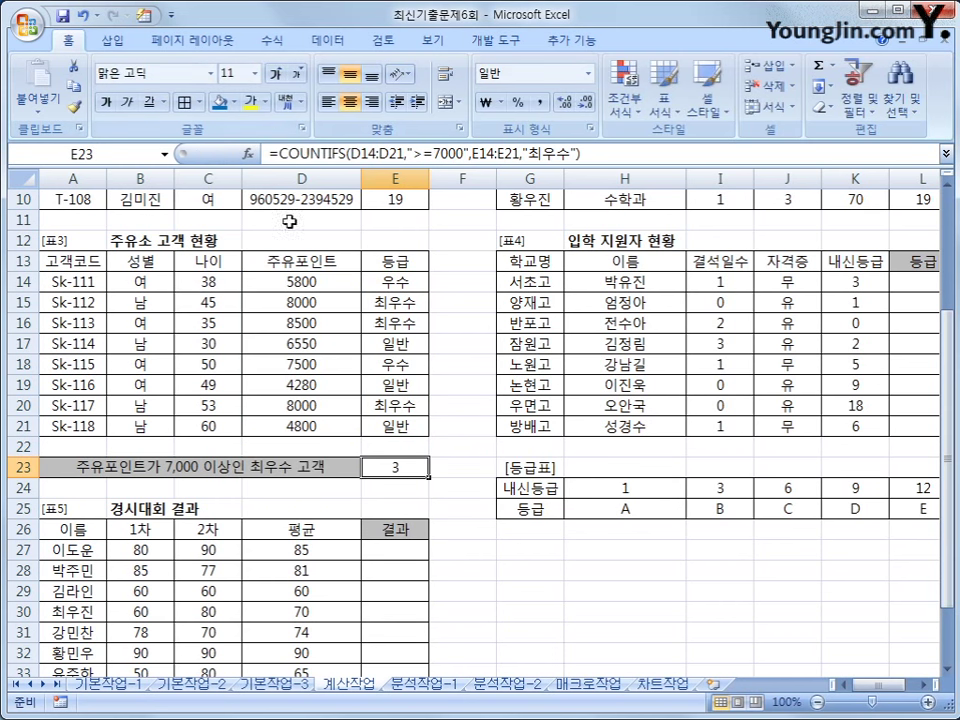
drag(286, 300, 408, 295)
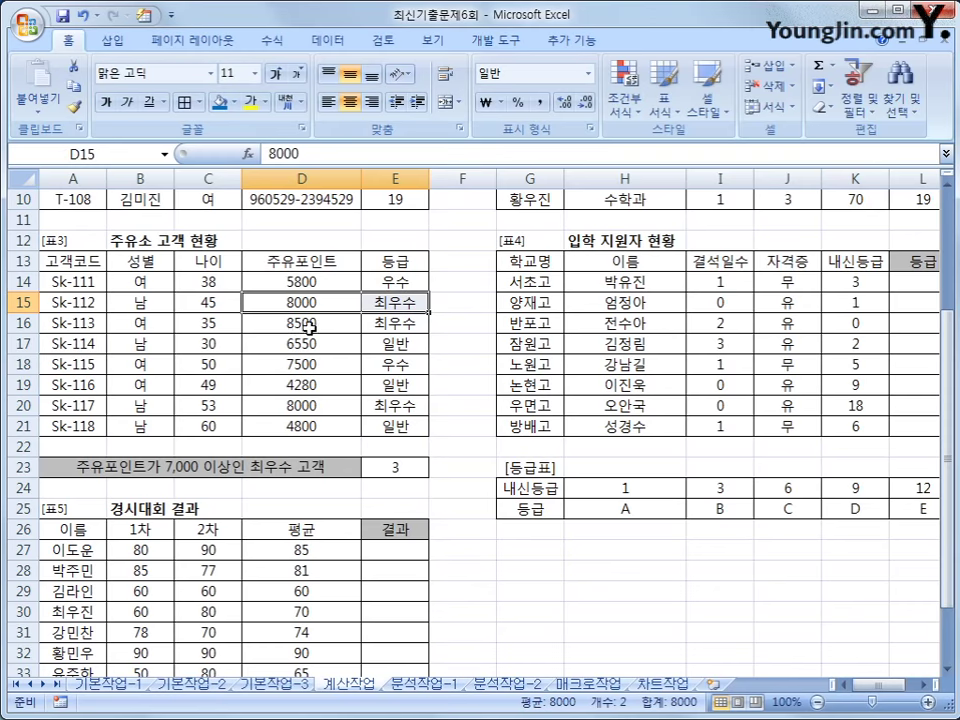
drag(300, 323, 399, 324)
drag(326, 404, 392, 405)
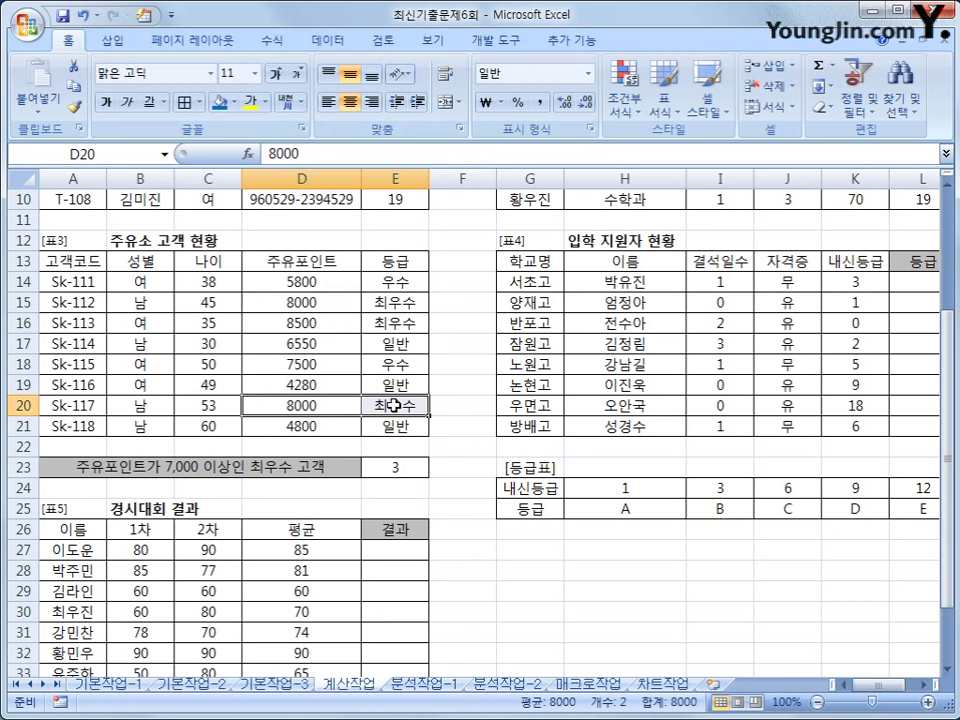
Append &"명" to the COUNTIFS formula in E23 and enter it
click(381, 466)
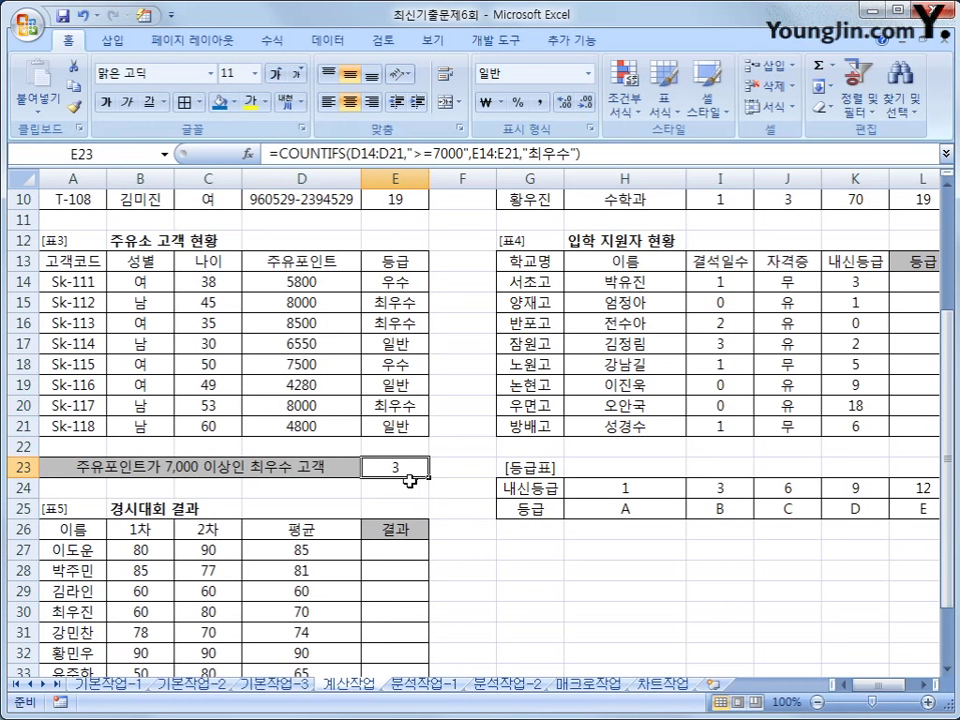
click(641, 151)
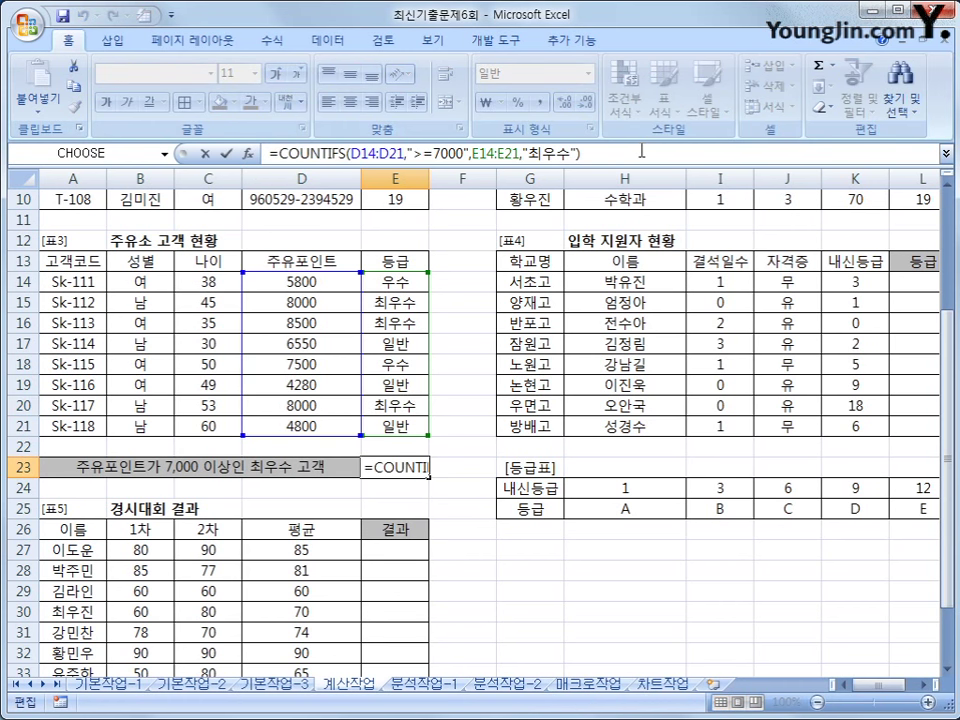
text(&)
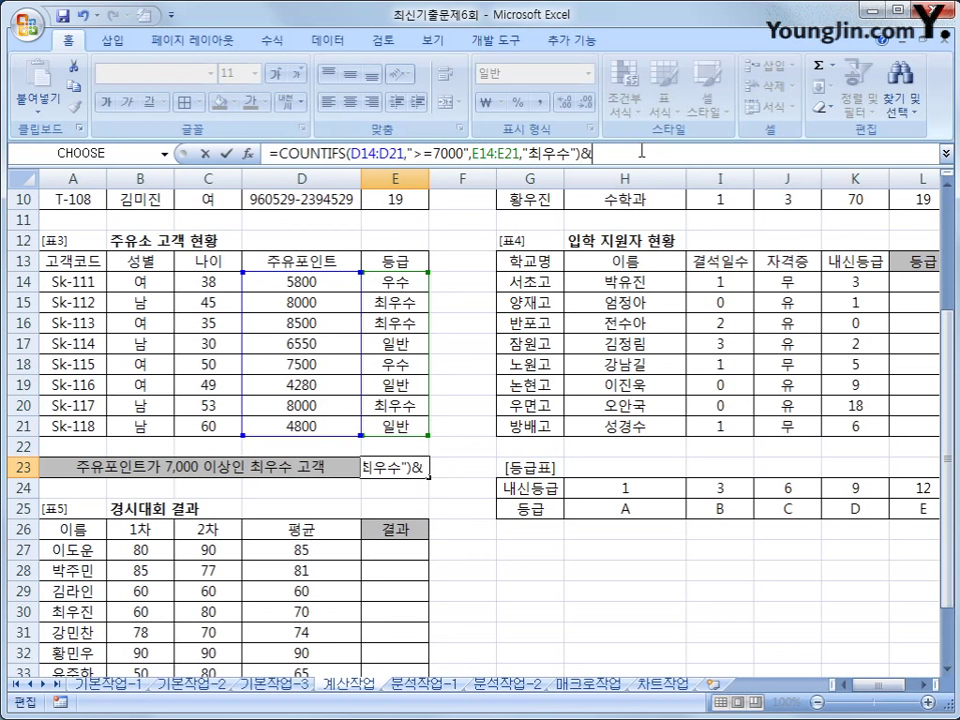
text(")
text(명)
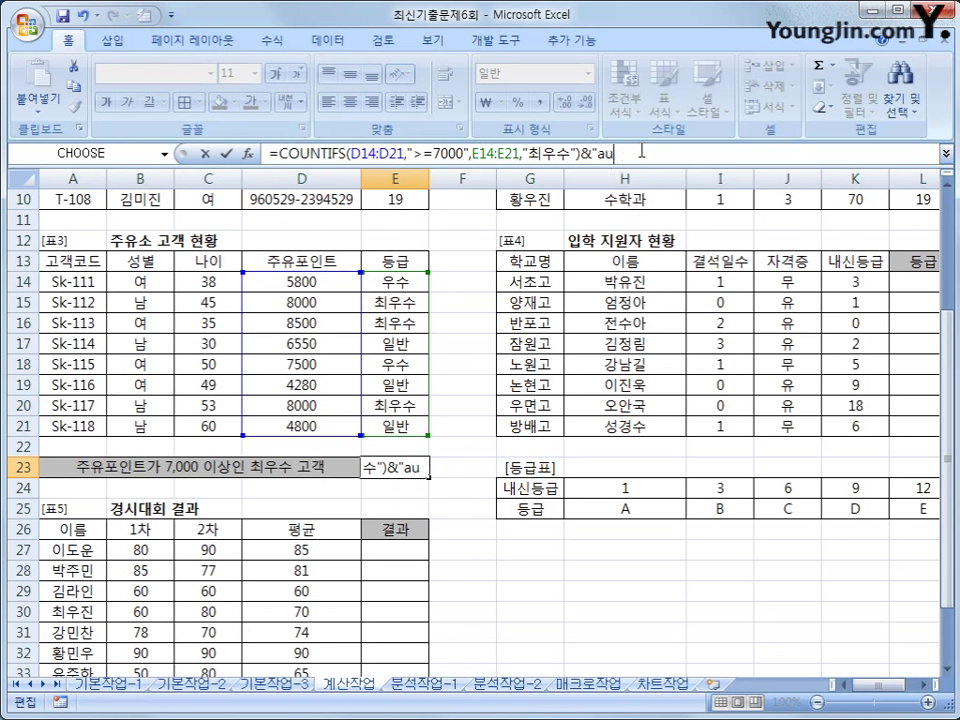
text(")
key(Return)
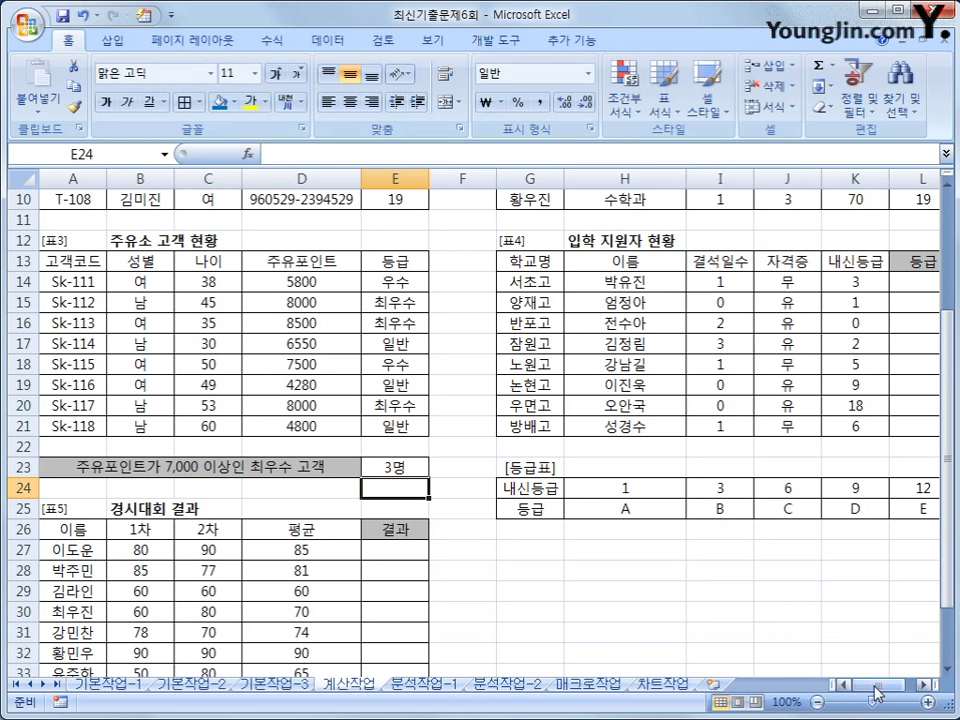
Examine table 4's 내신등급 and 등급 columns against the 등급표 lookup range H24:L25
drag(875, 690, 903, 693)
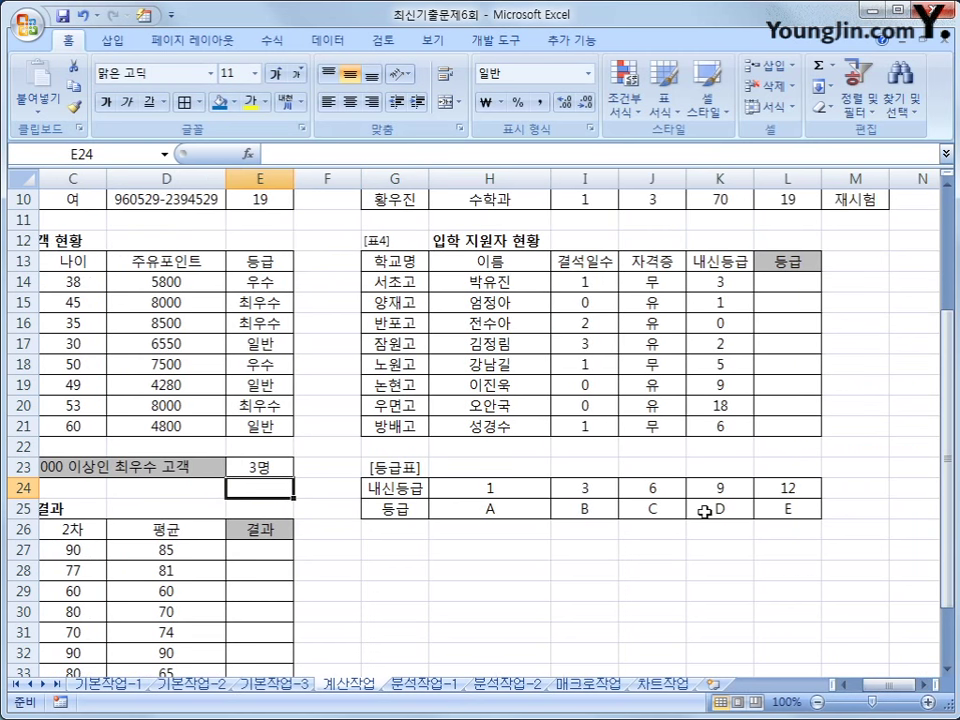
click(748, 277)
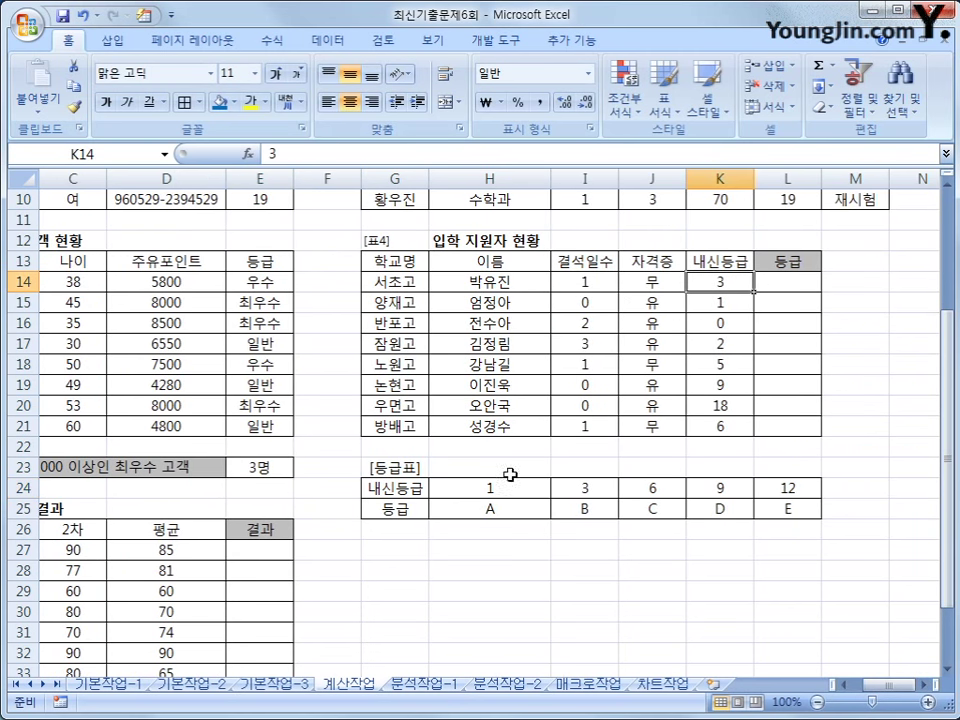
drag(505, 485, 787, 507)
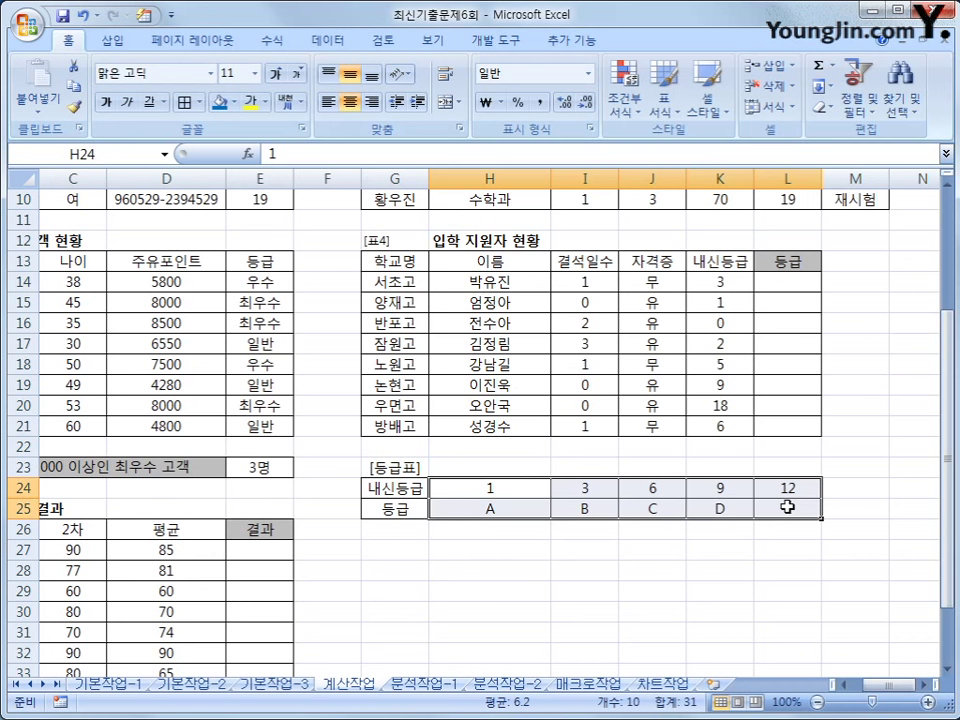
click(787, 281)
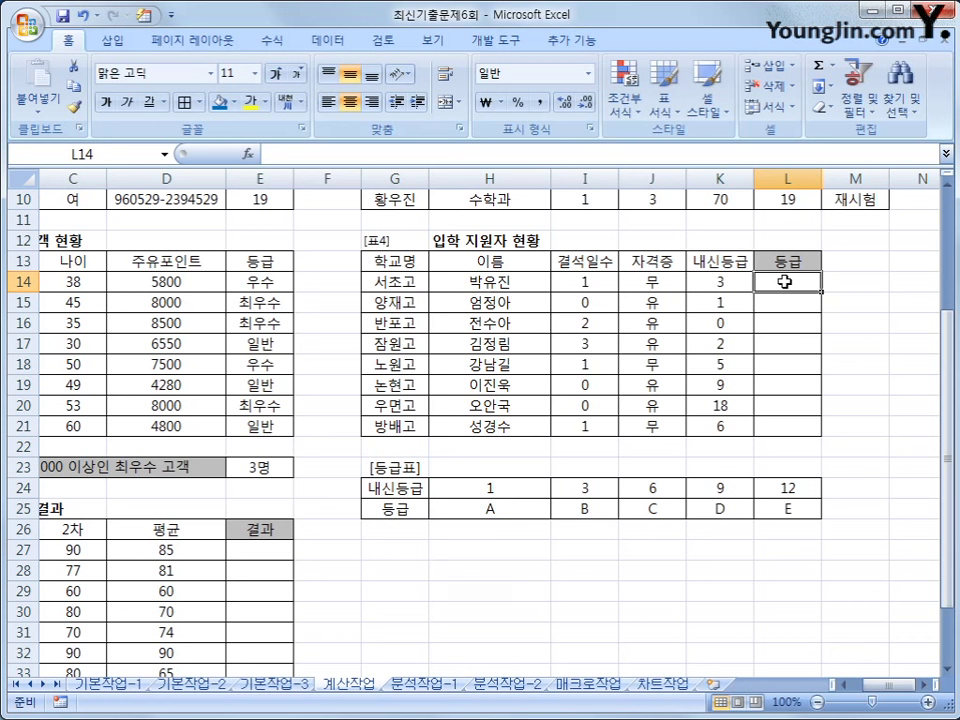
drag(516, 489, 774, 506)
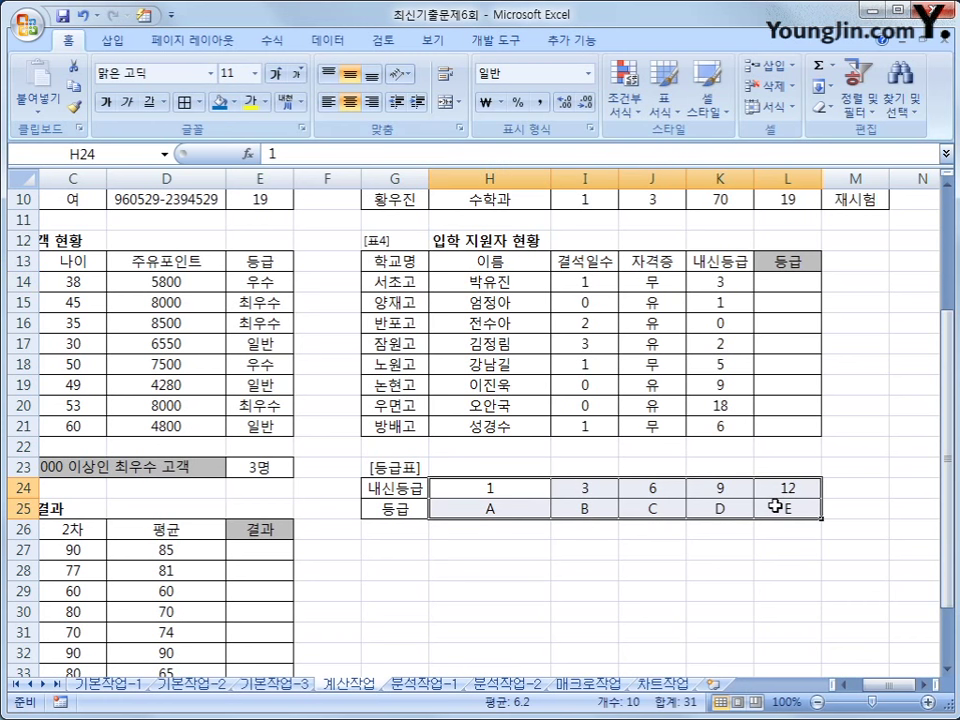
Enter =HLOOKUP(K14,$H$24:$L$25,2) in L14, the first 등급 cell of table 4
click(797, 284)
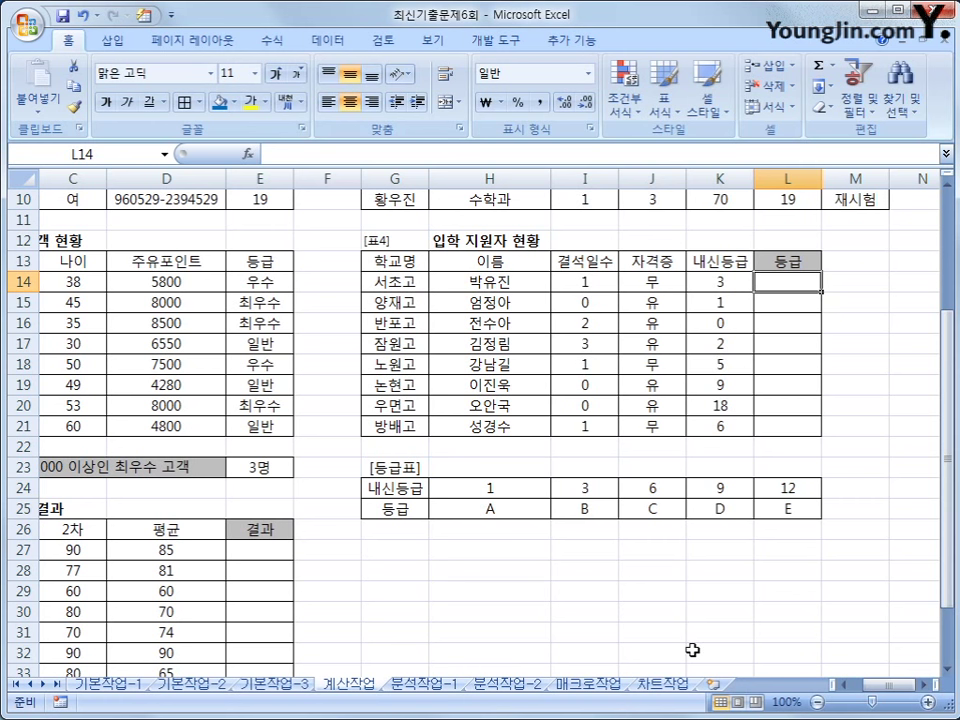
text(=ㄴ)
key(BackSpace)
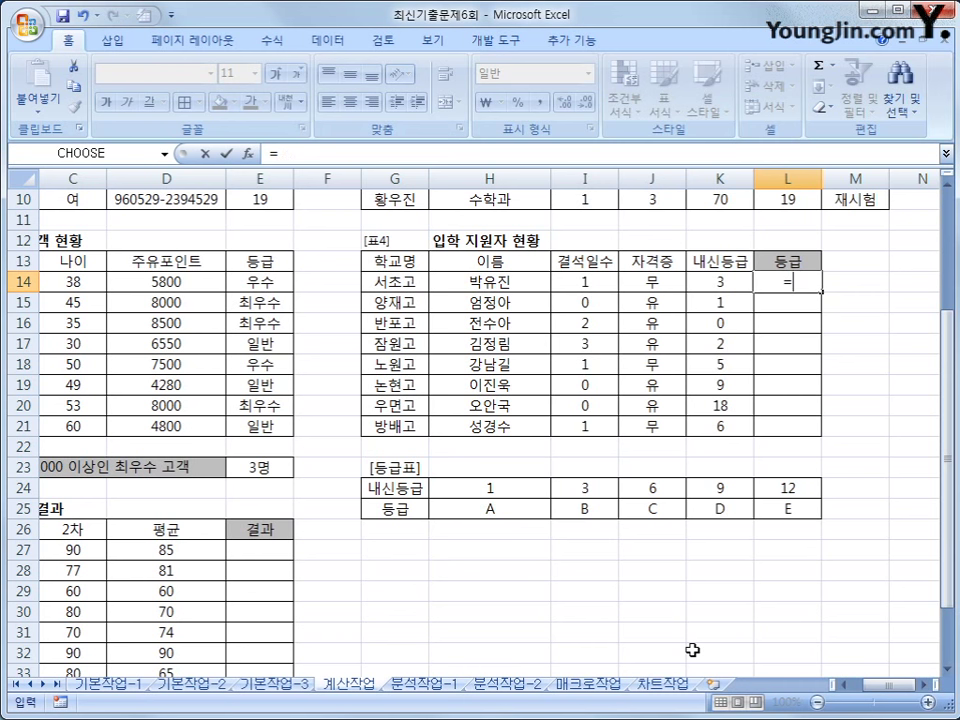
text(hl)
key(Tab)
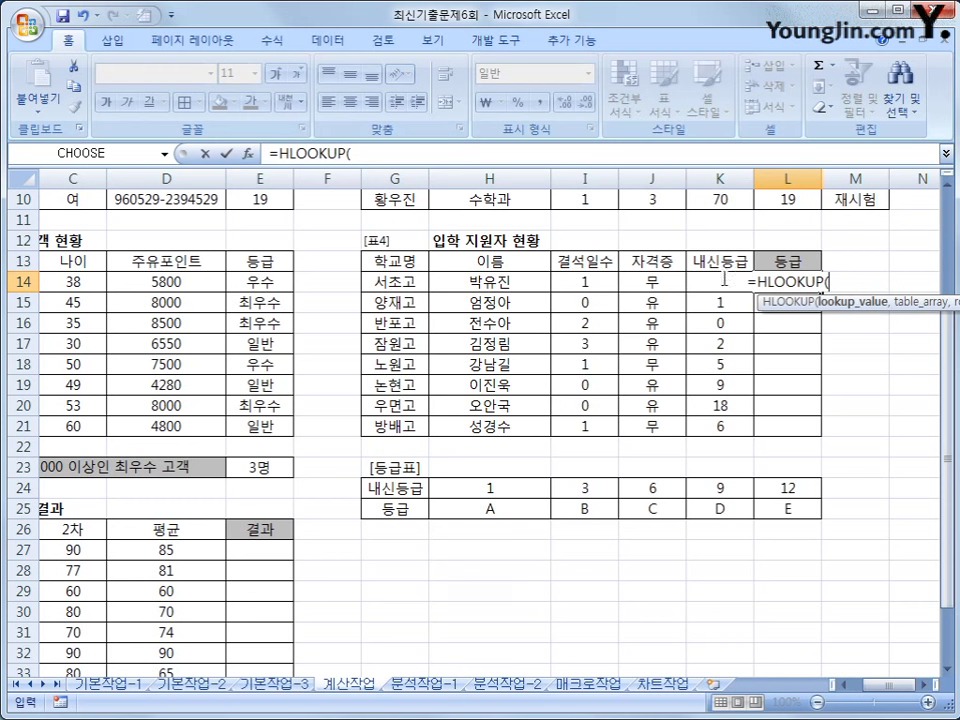
key(Left)
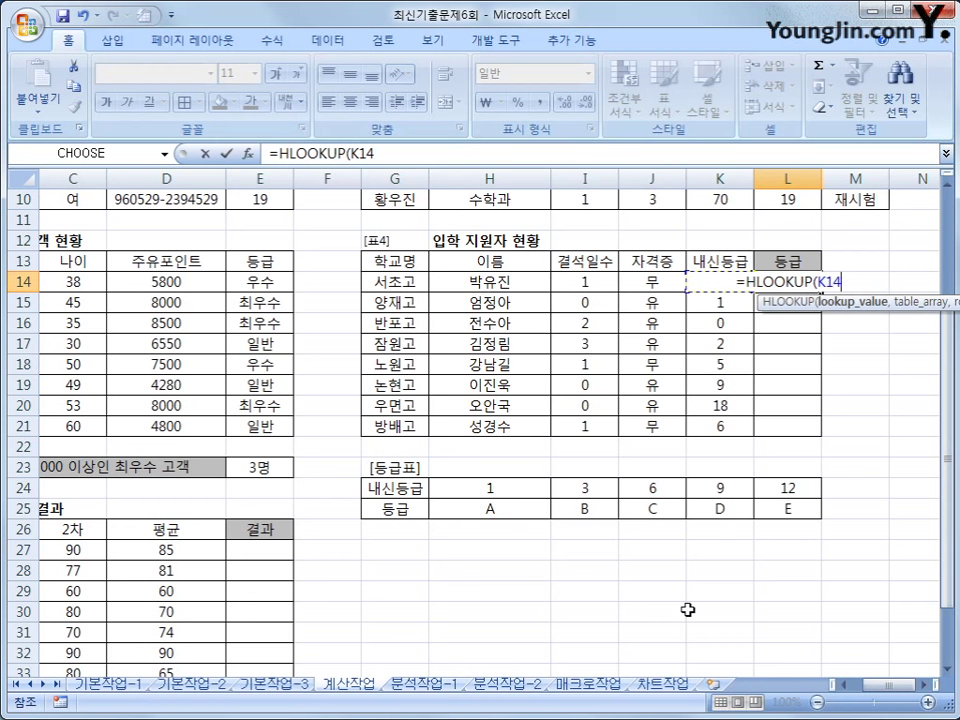
text(,)
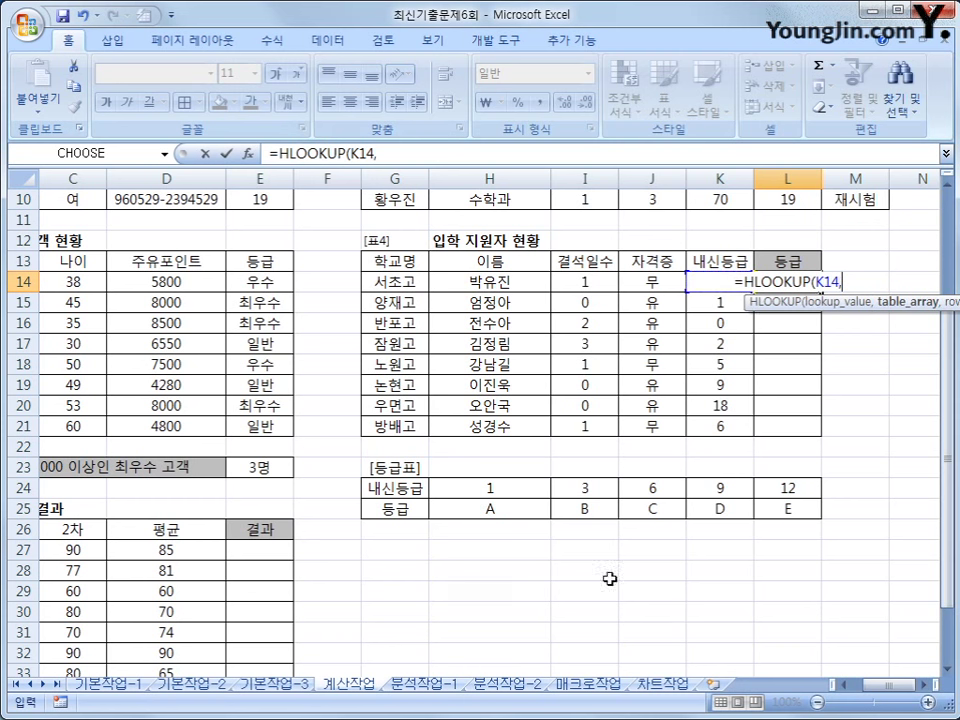
drag(432, 489, 781, 515)
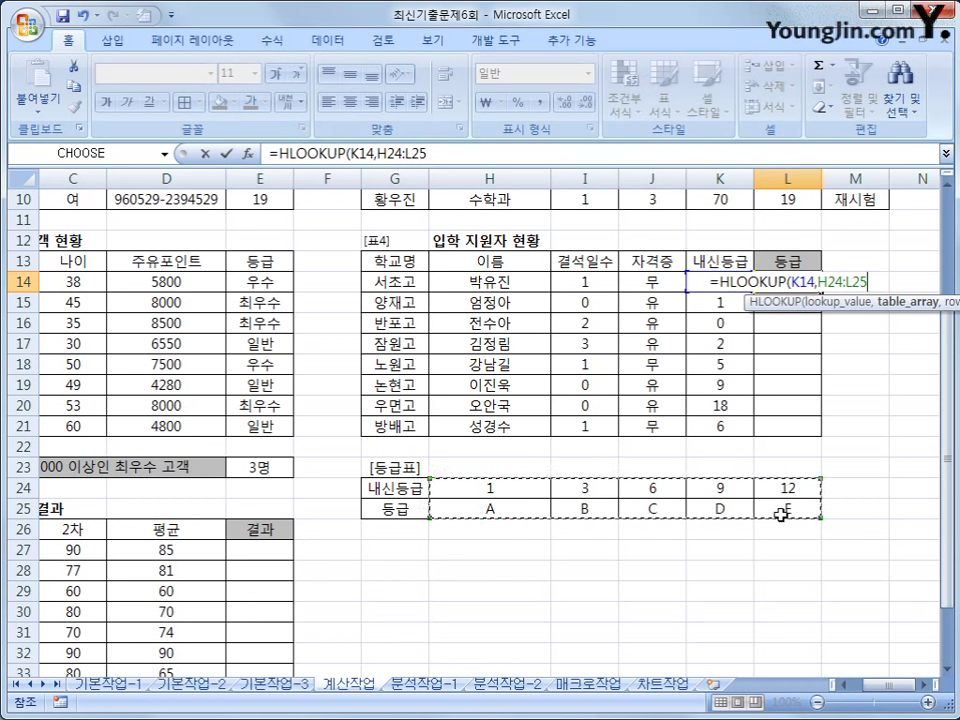
key(F4)
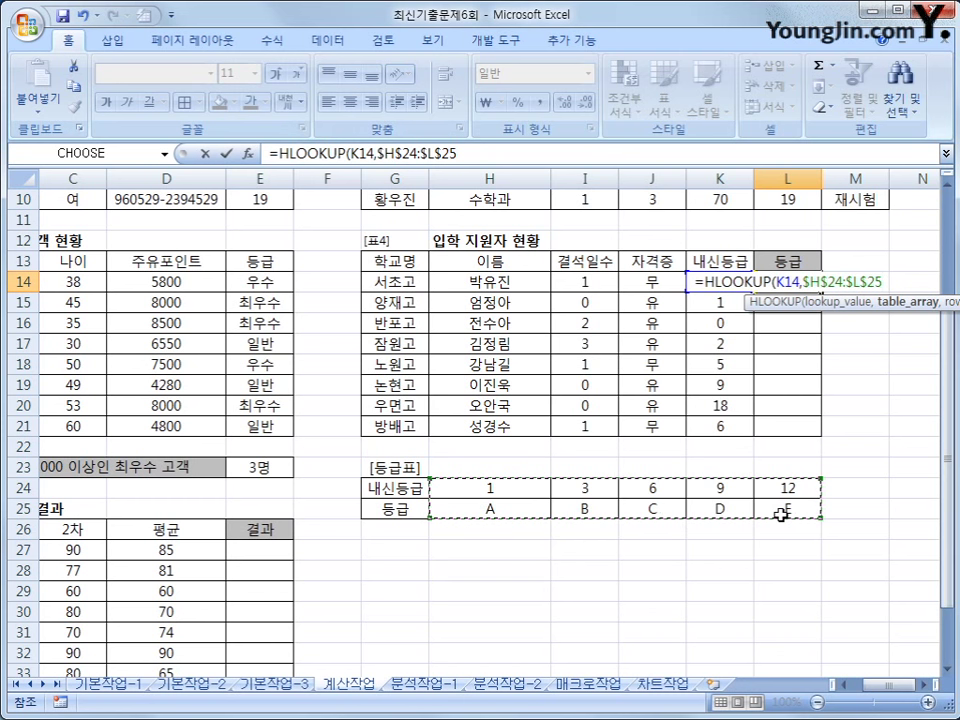
text(,)
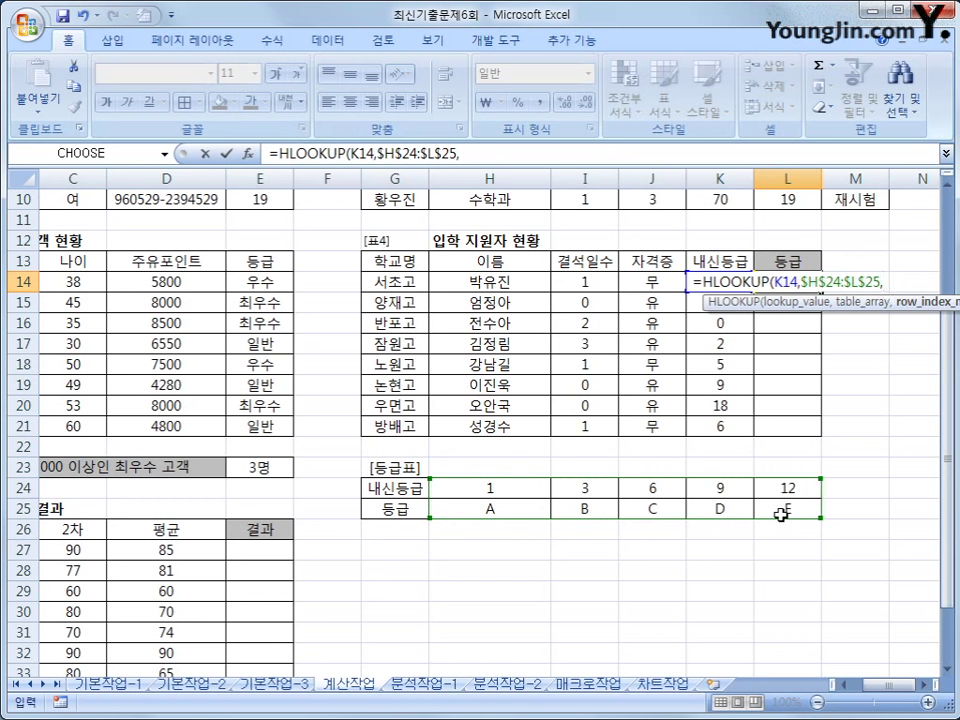
text(2)
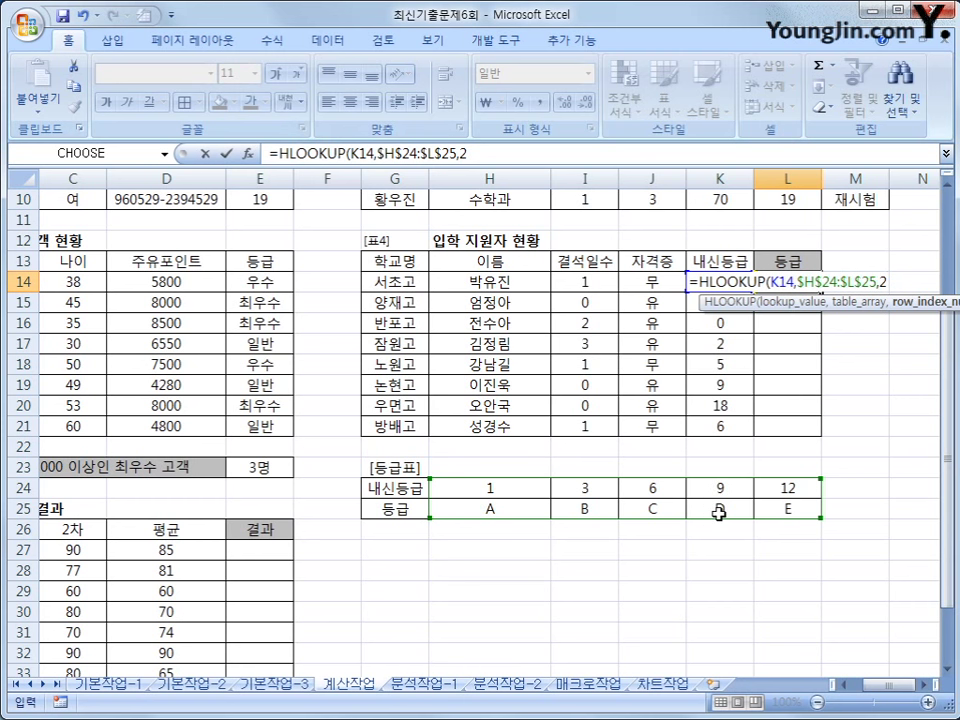
text())
key(Return)
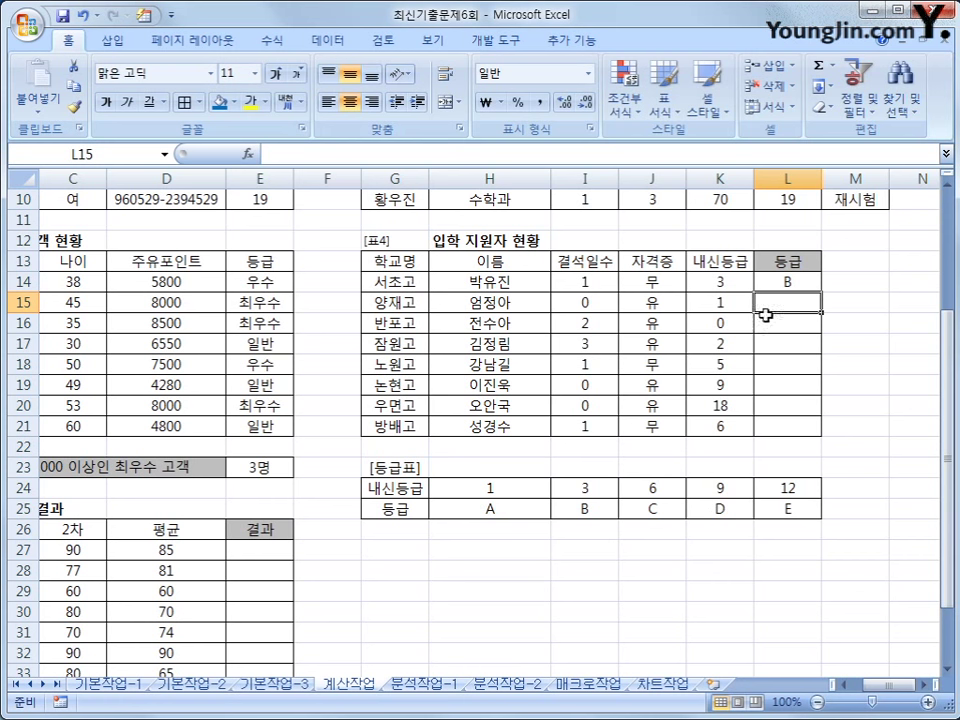
Fill the HLOOKUP formula from L14 down to L21 and inspect the result in L16
key(Up)
drag(818, 288, 815, 428)
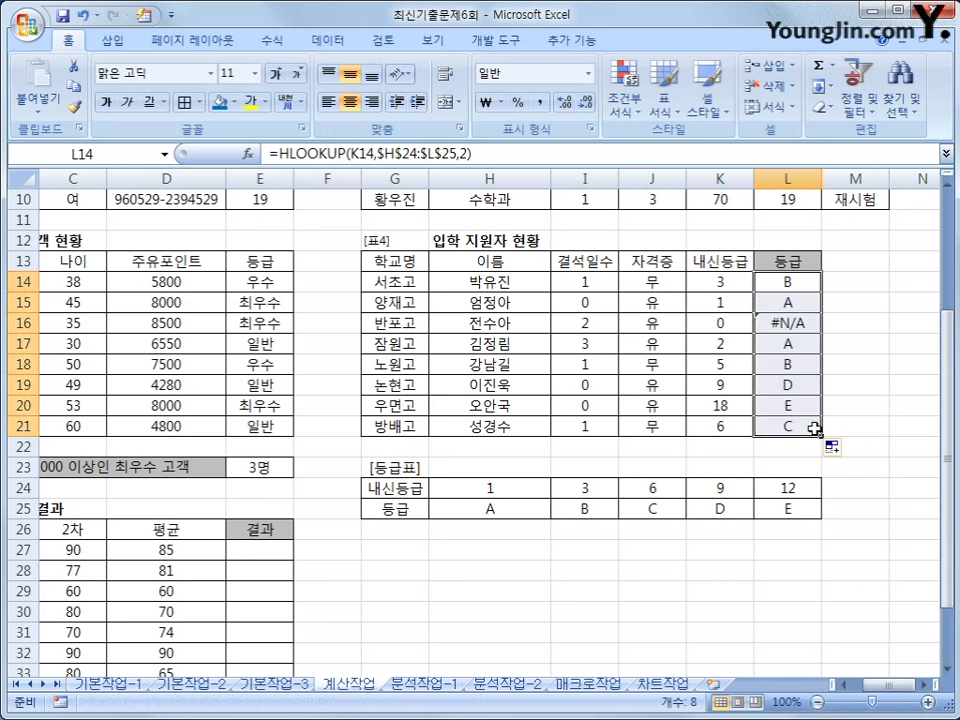
click(791, 318)
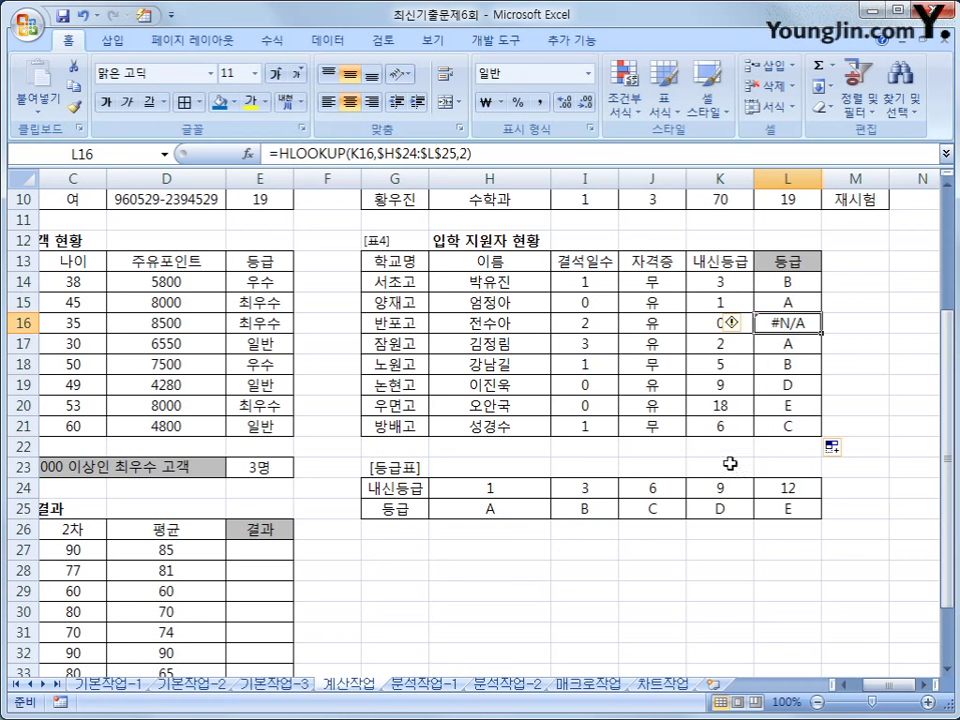
Wrap L14's HLOOKUP in IFERROR with "등급오류" as the error value and fill the formula down to L21
click(797, 280)
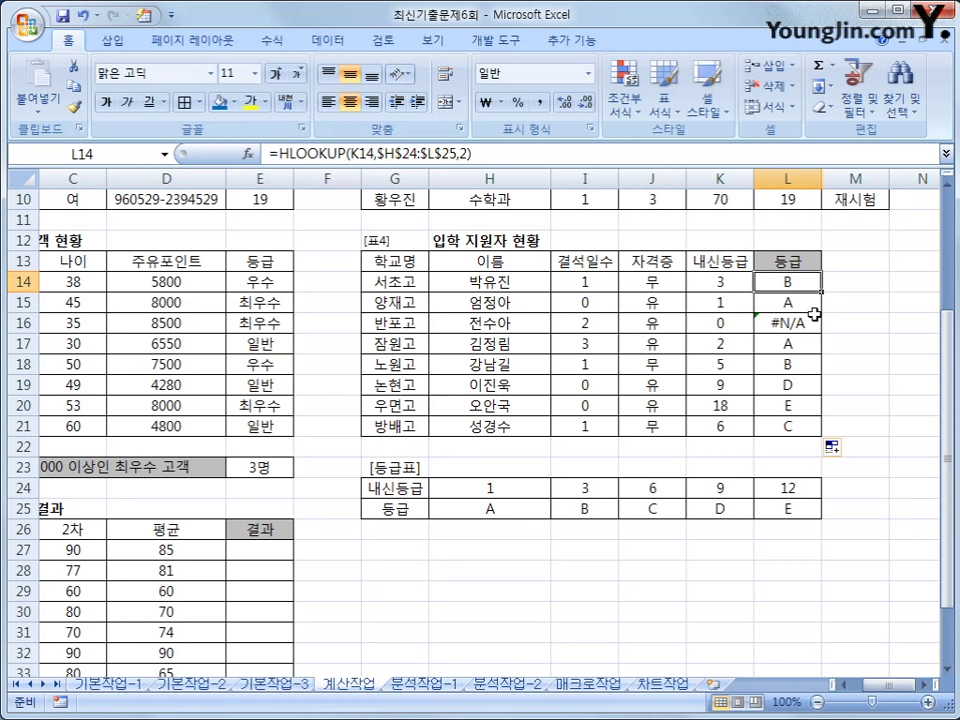
click(278, 154)
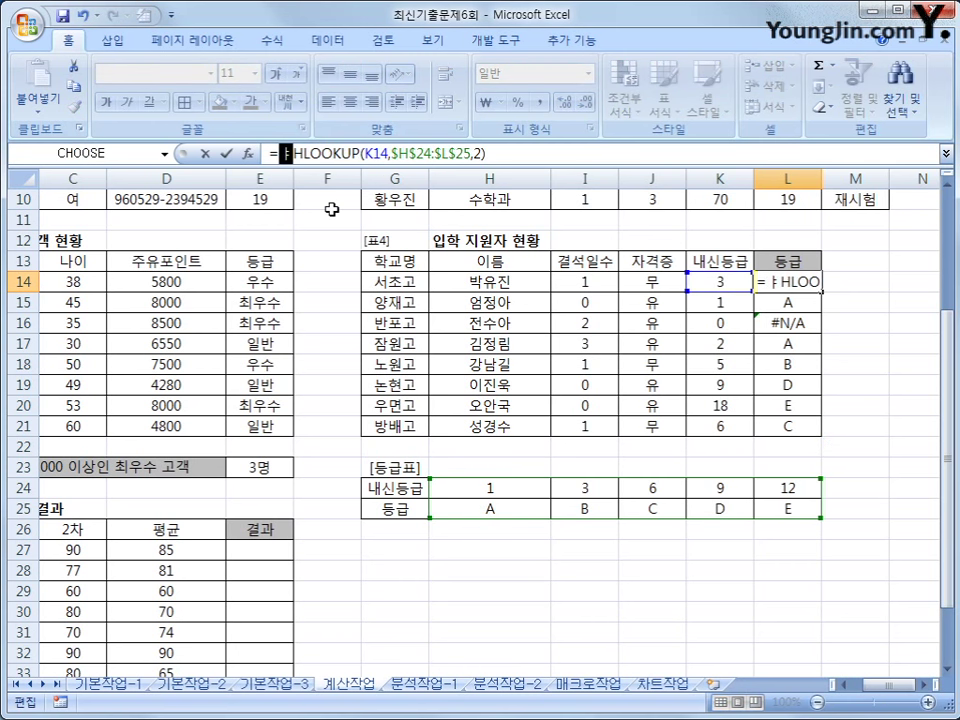
text(if)
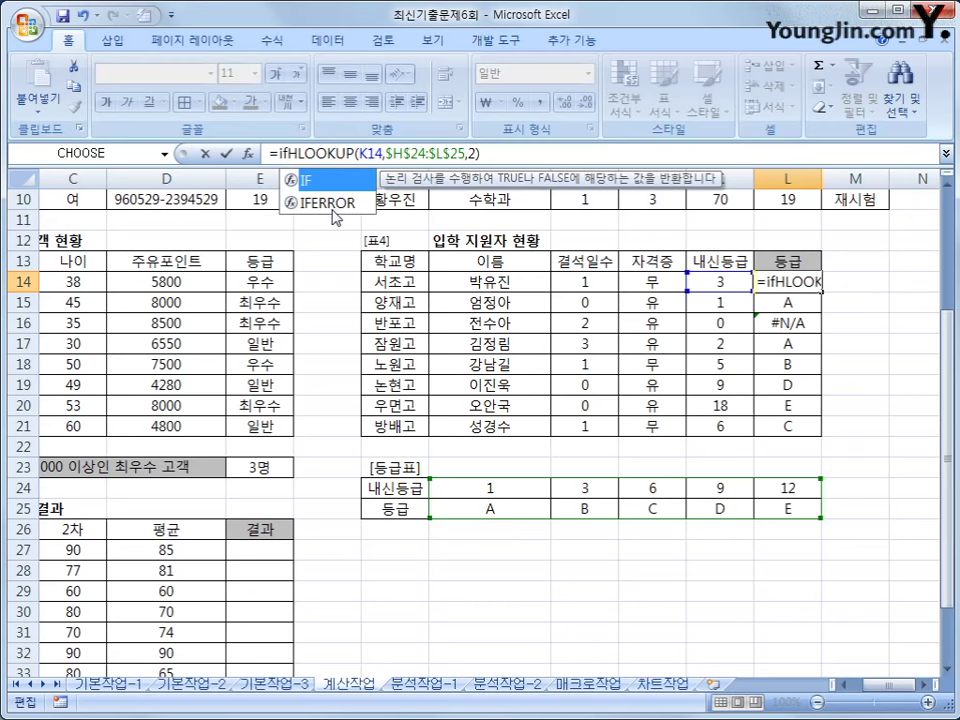
double_click(332, 204)
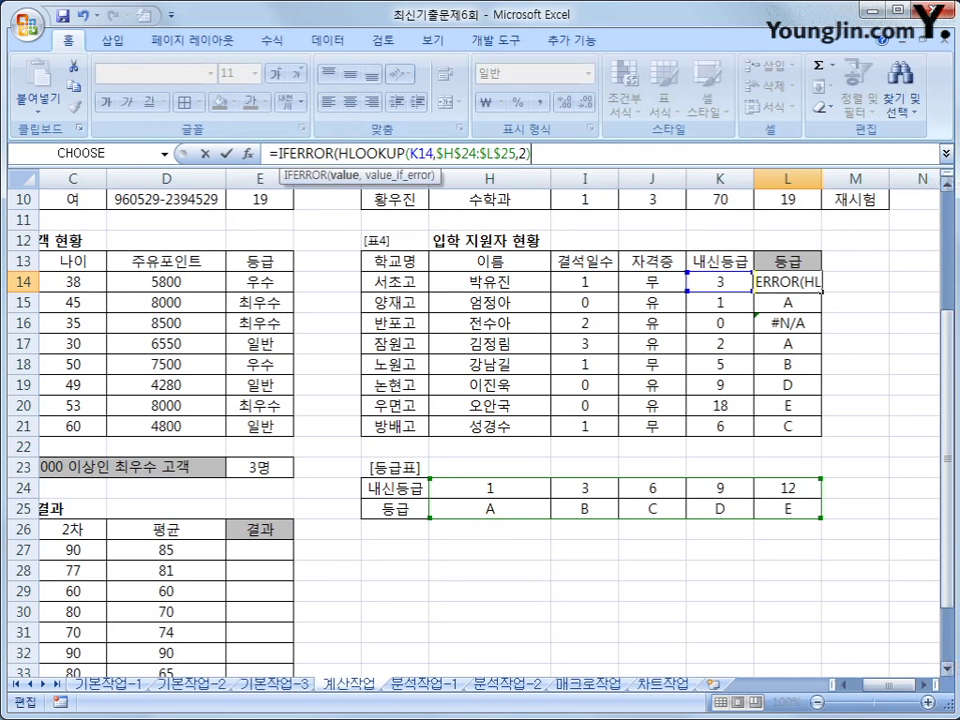
text(,")
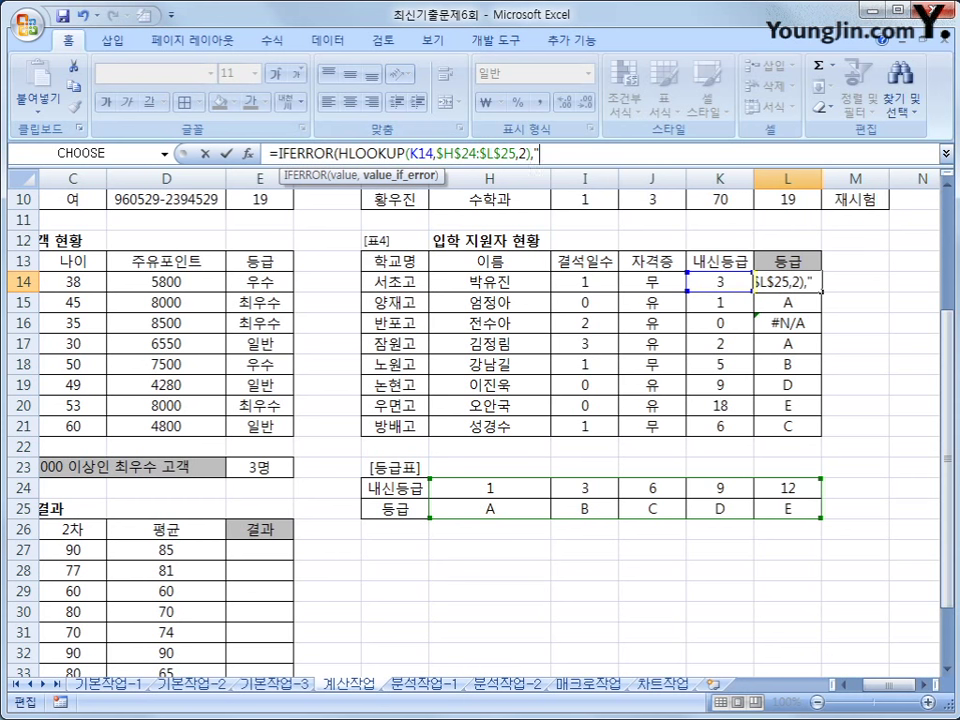
text(등급)
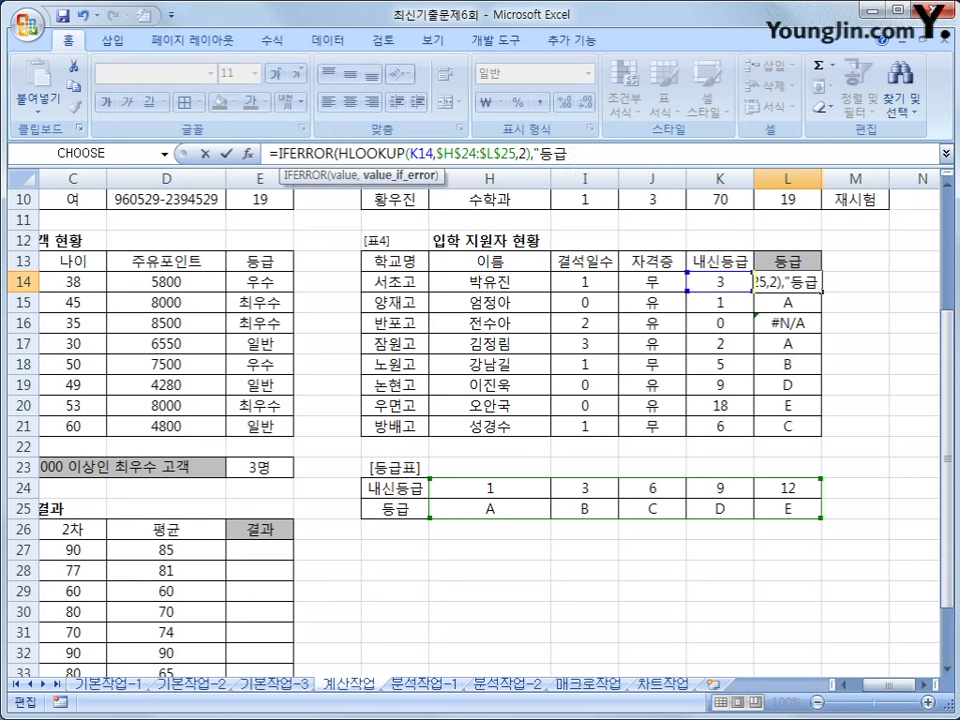
text(을류")
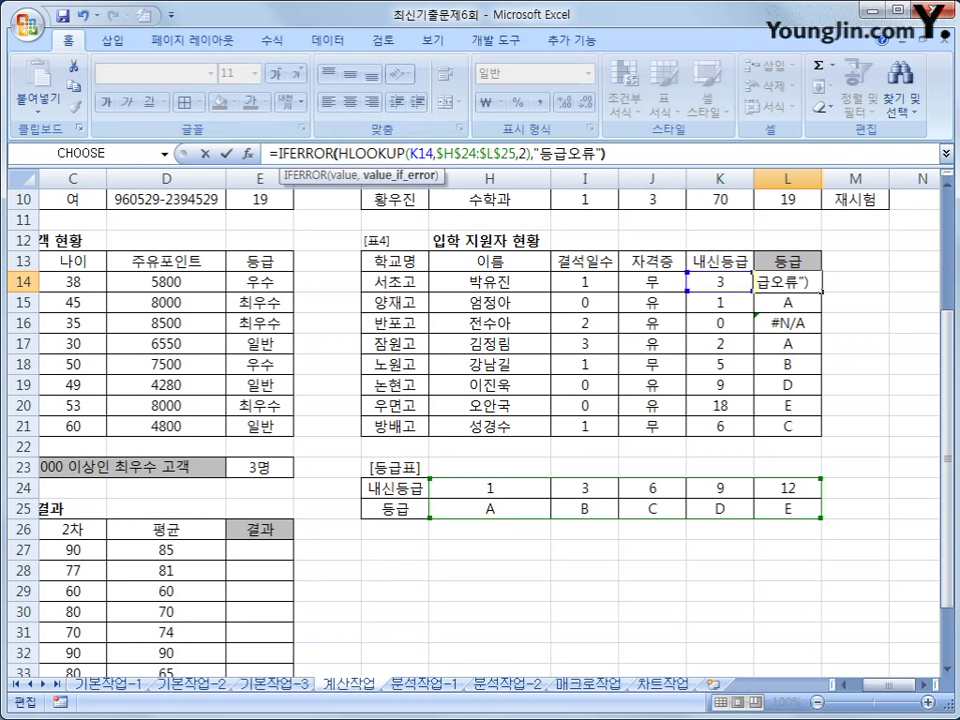
key(Return)
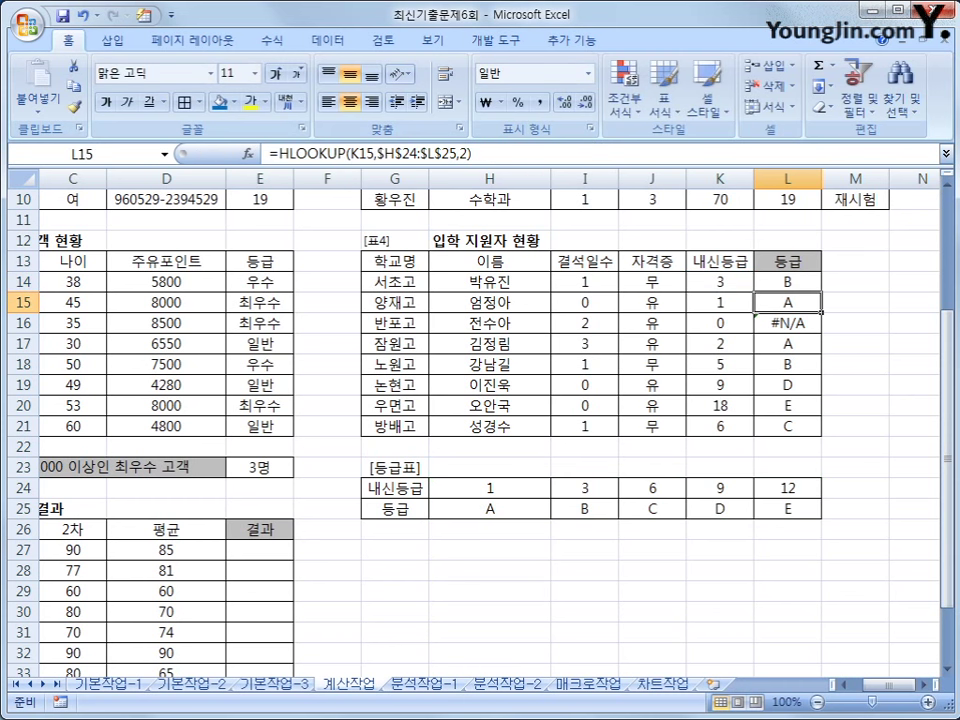
click(806, 285)
drag(821, 292, 815, 430)
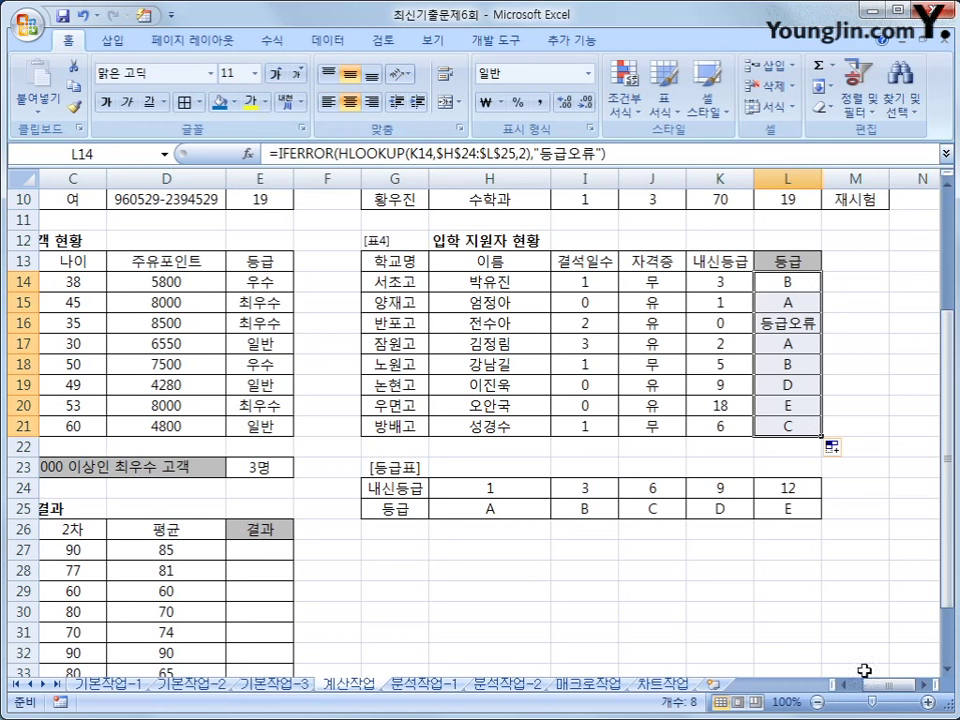
Enter =RANK(D27,$D$27:$D$36,0) in E27, ranking table 5's 평균 in descending order
drag(881, 690, 860, 690)
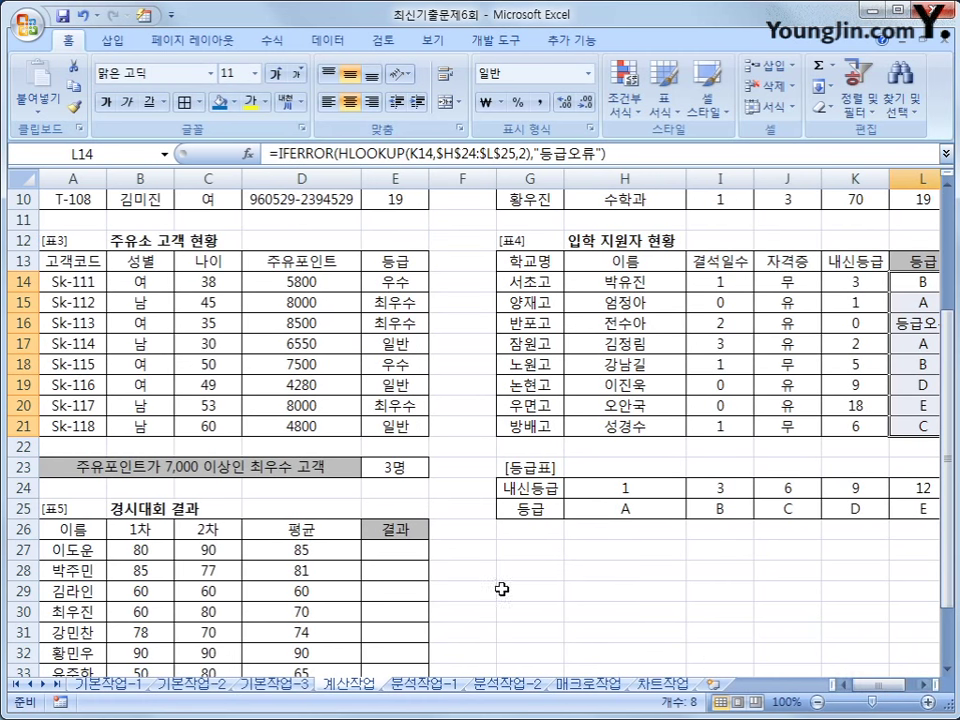
scroll(503, 580, down, 5)
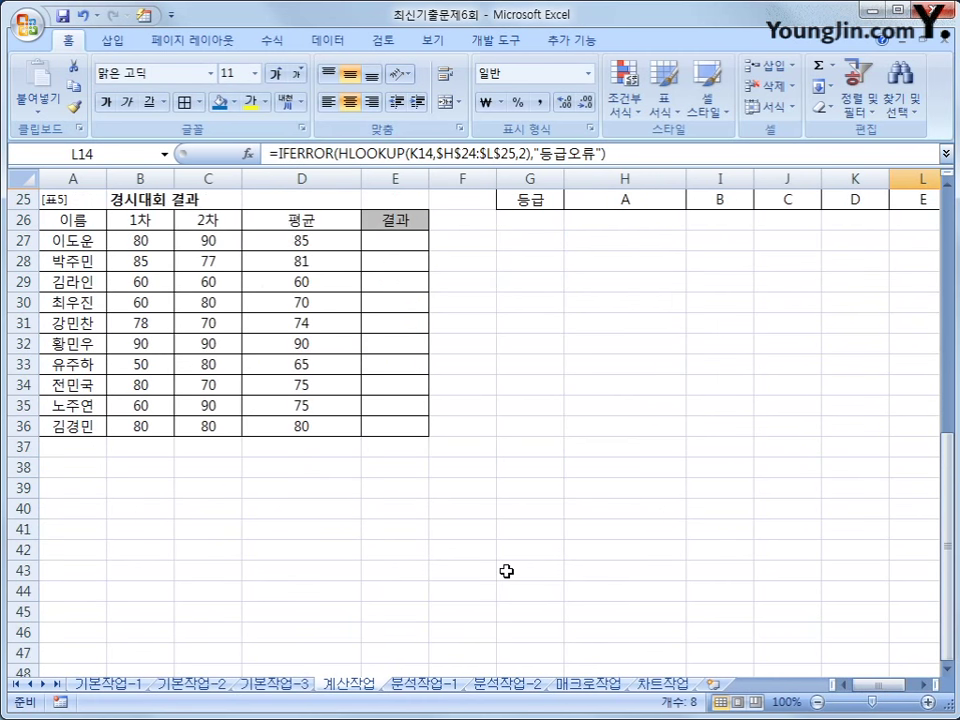
click(406, 222)
click(401, 238)
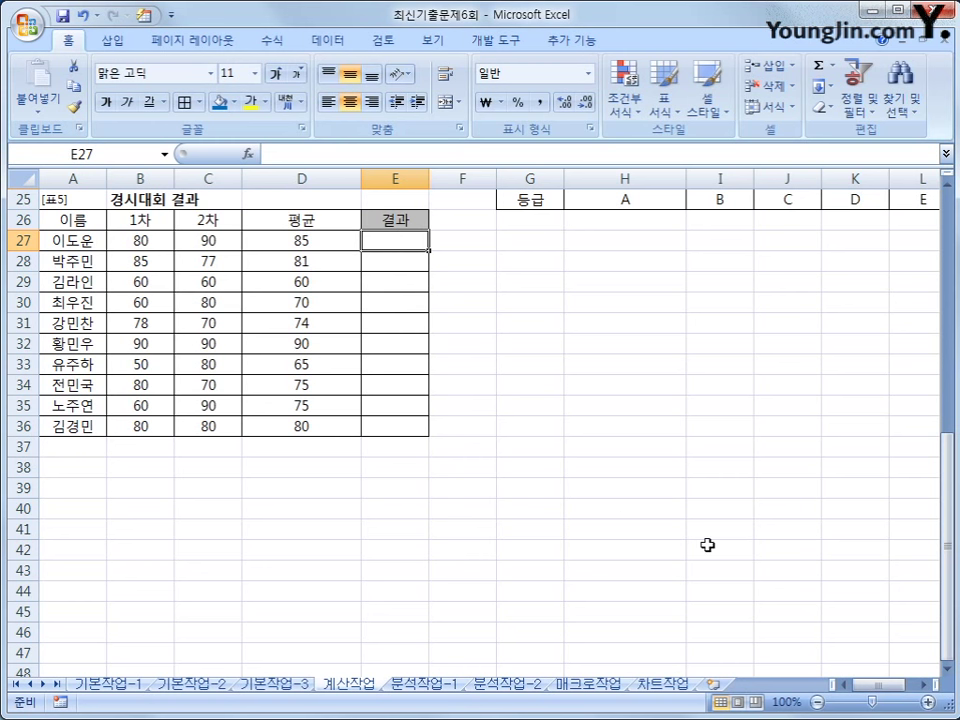
text(=)
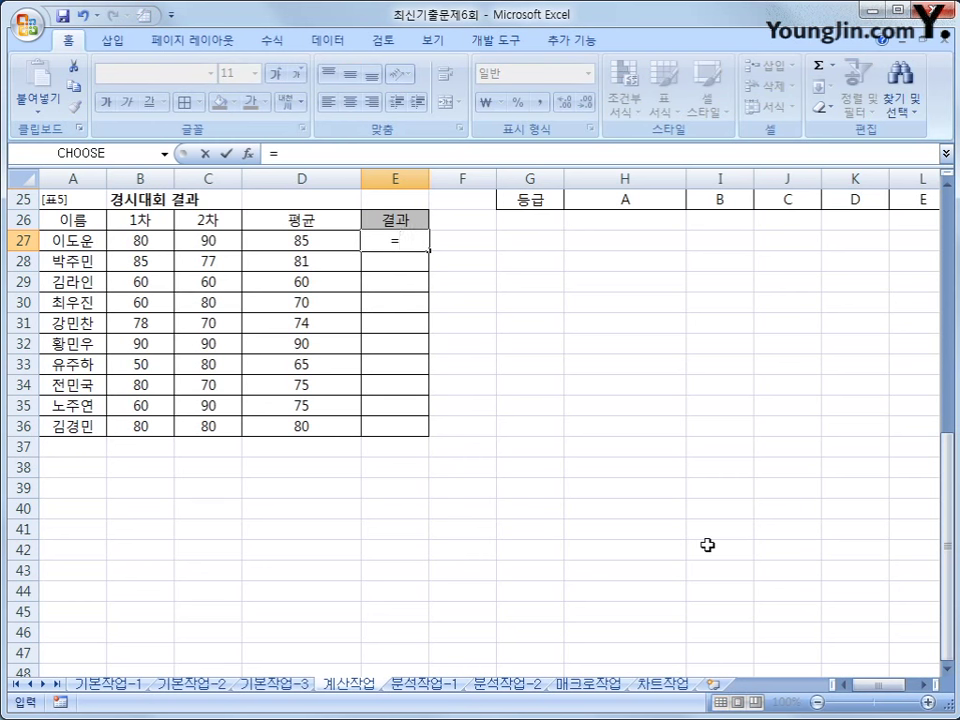
text(rank()
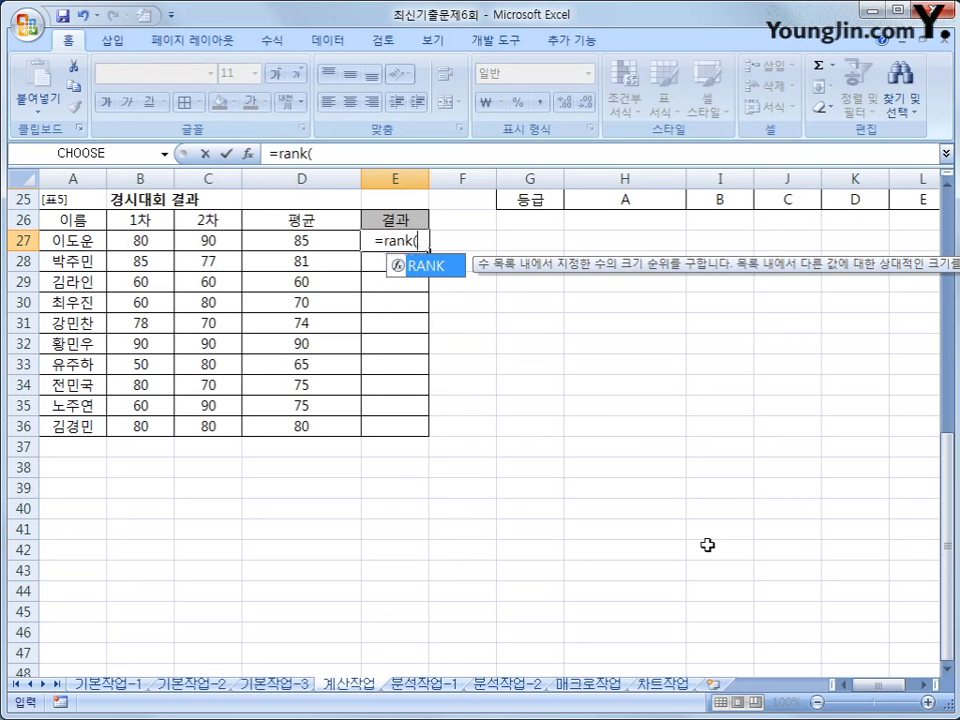
click(311, 242)
text(,)
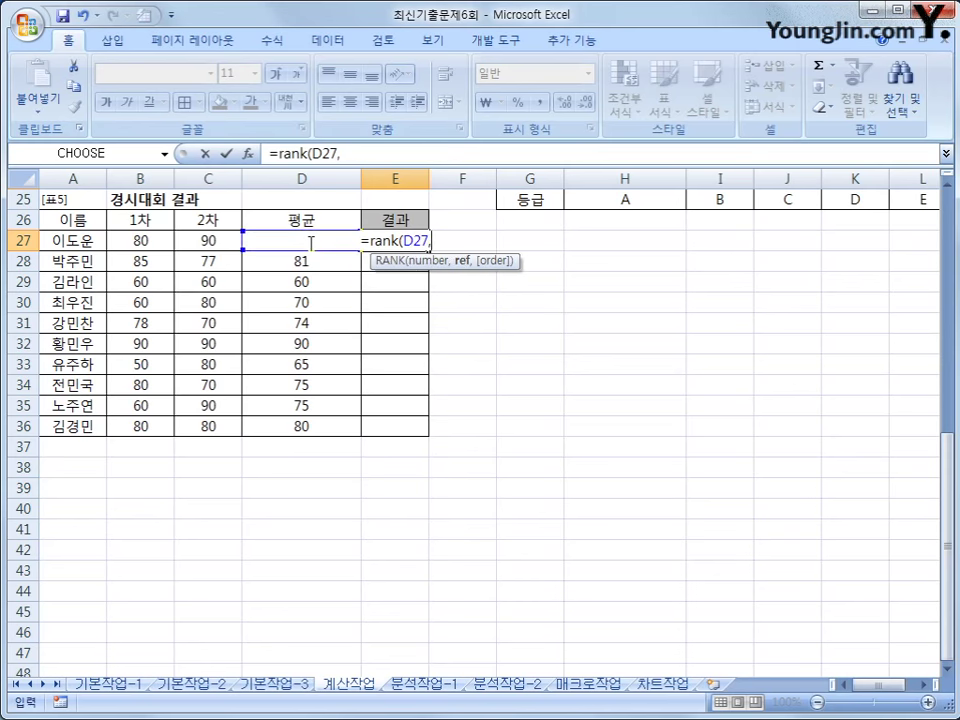
drag(294, 431, 270, 236)
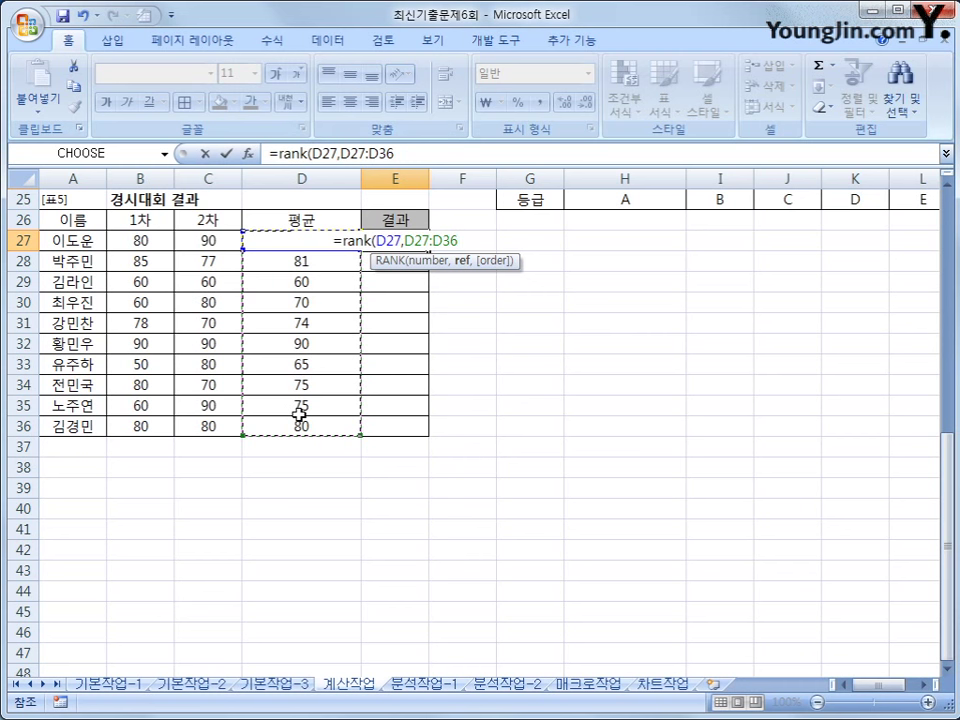
key(F4)
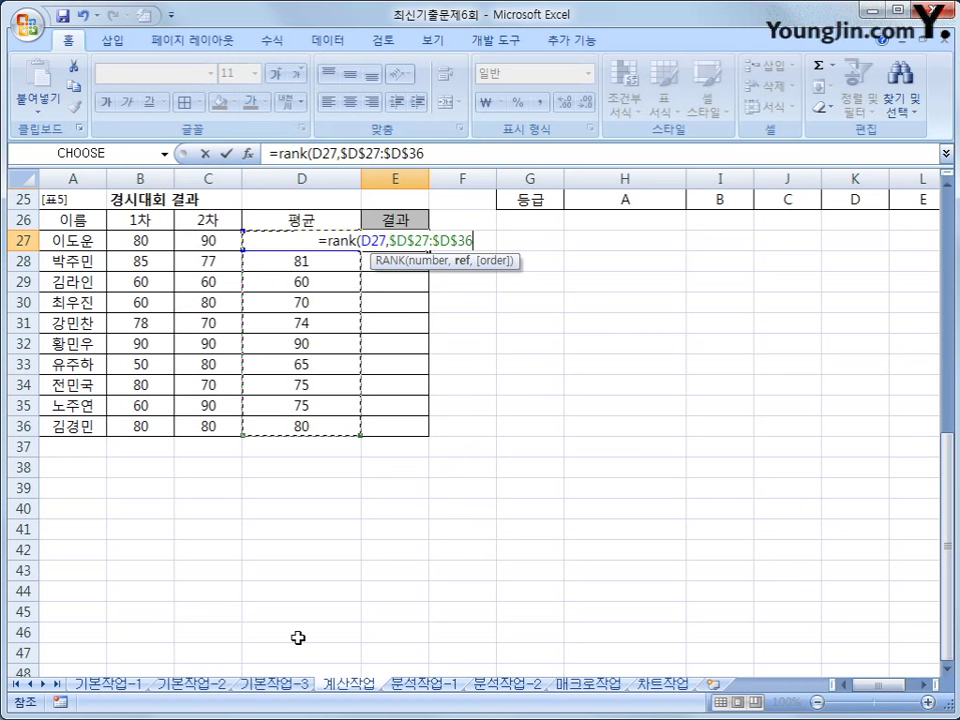
text(,)
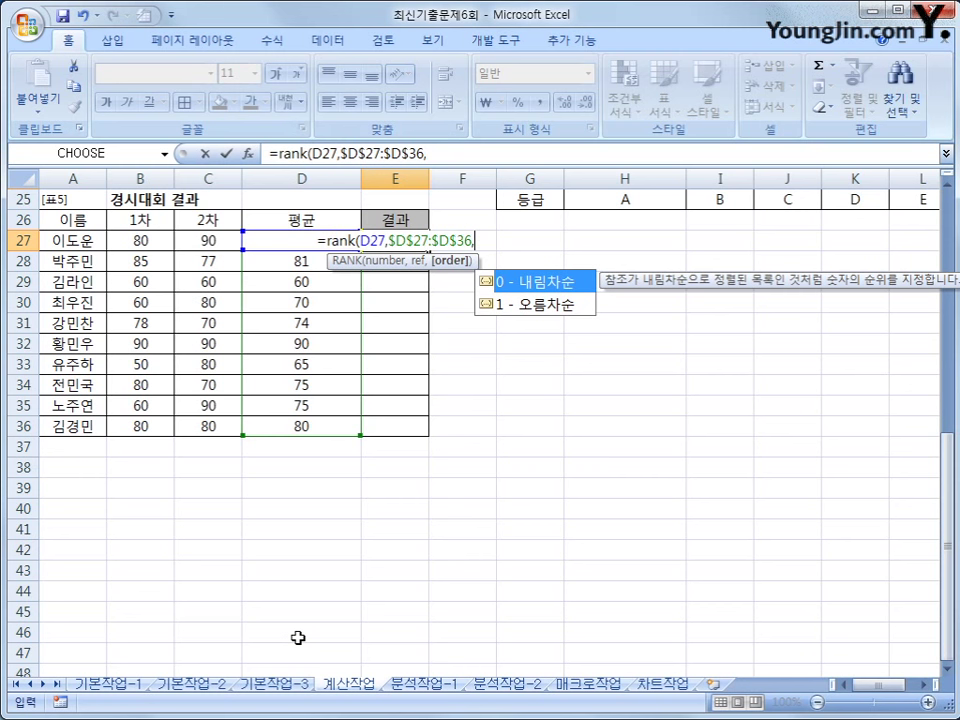
text(0)
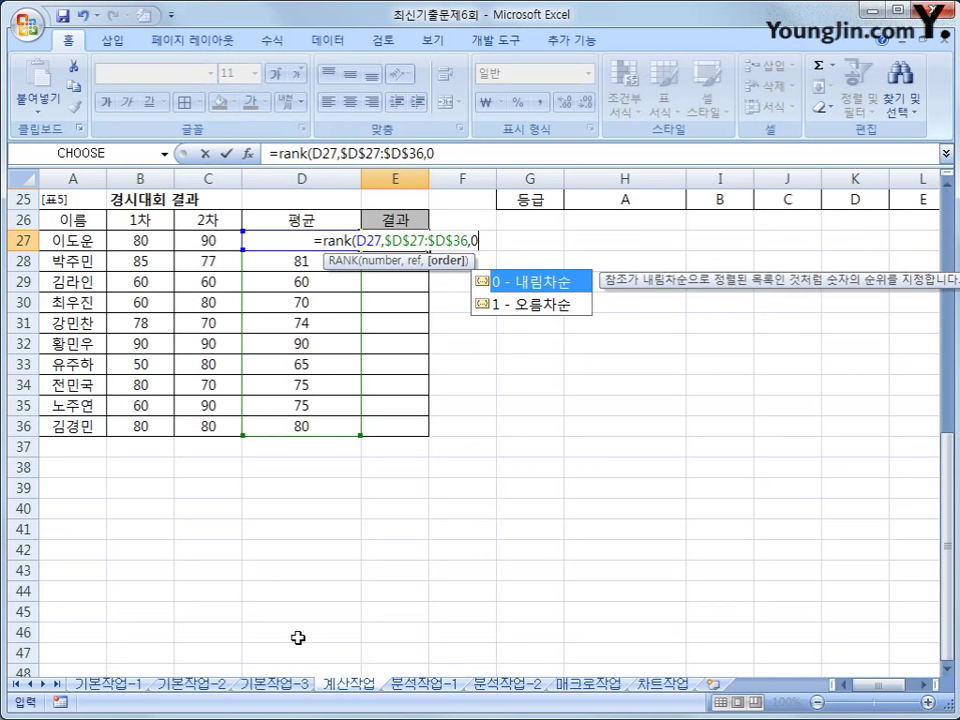
text())
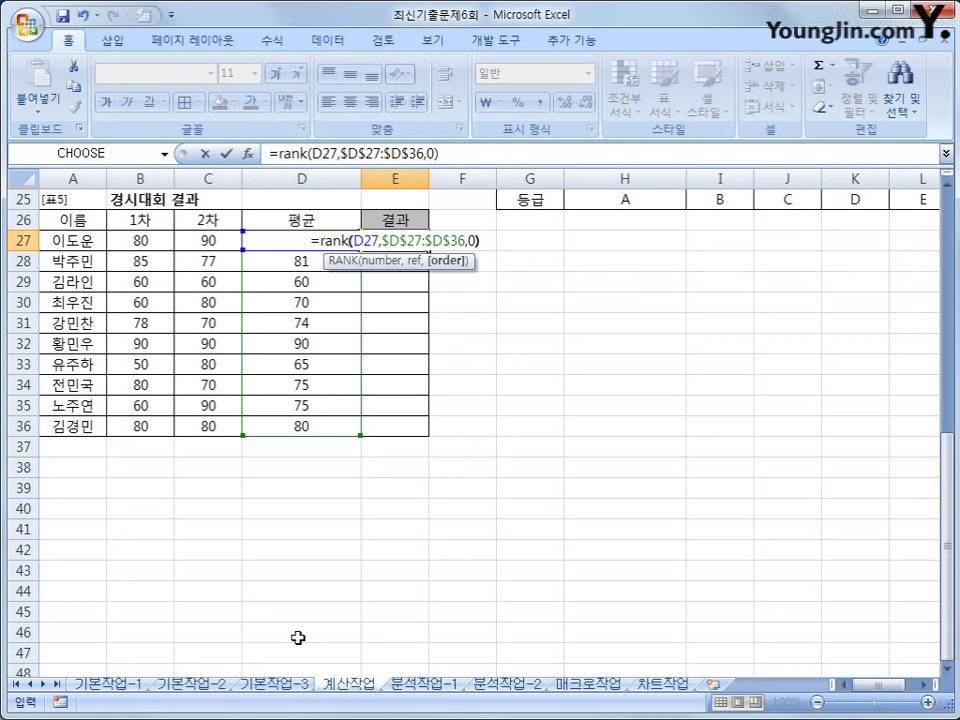
key(Return)
Fill the RANK formula from E27 down to E36 in table 5's 결과 column and reselect E27
click(396, 240)
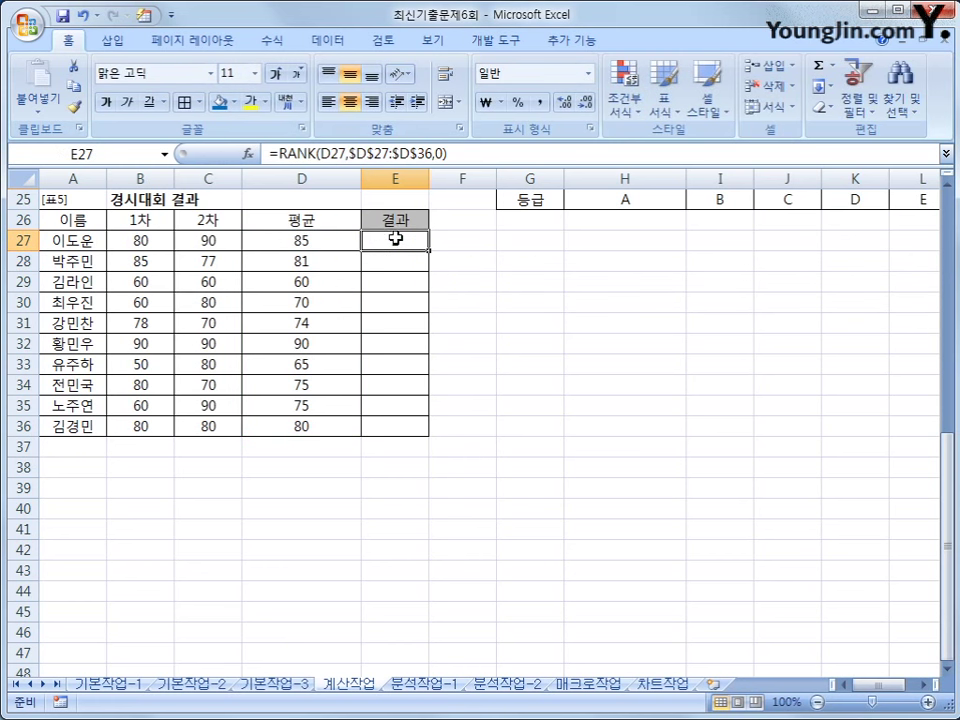
drag(428, 251, 432, 430)
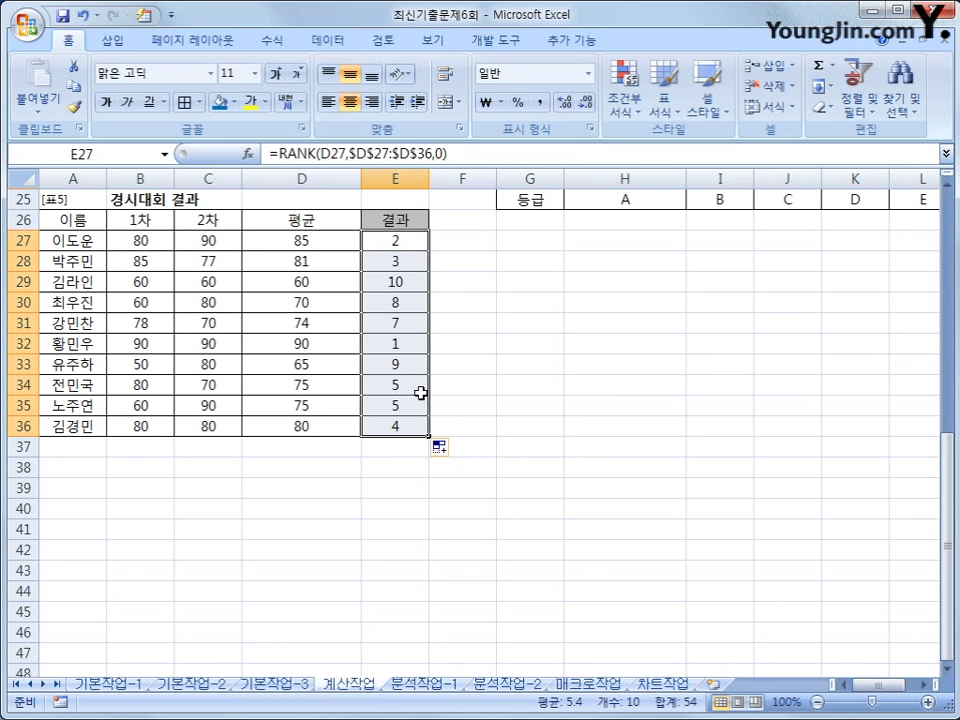
click(391, 237)
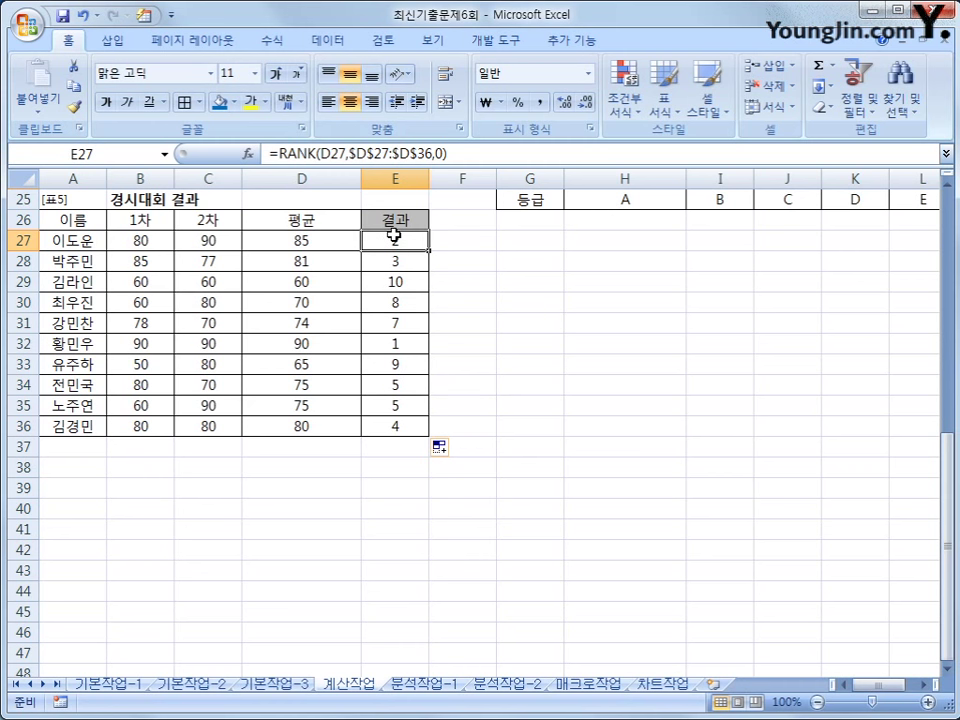
Wrap E27's RANK formula in IF to make =IF(RANK(D27,$D$27:$D$36,0)<=4,"수상","")
click(281, 153)
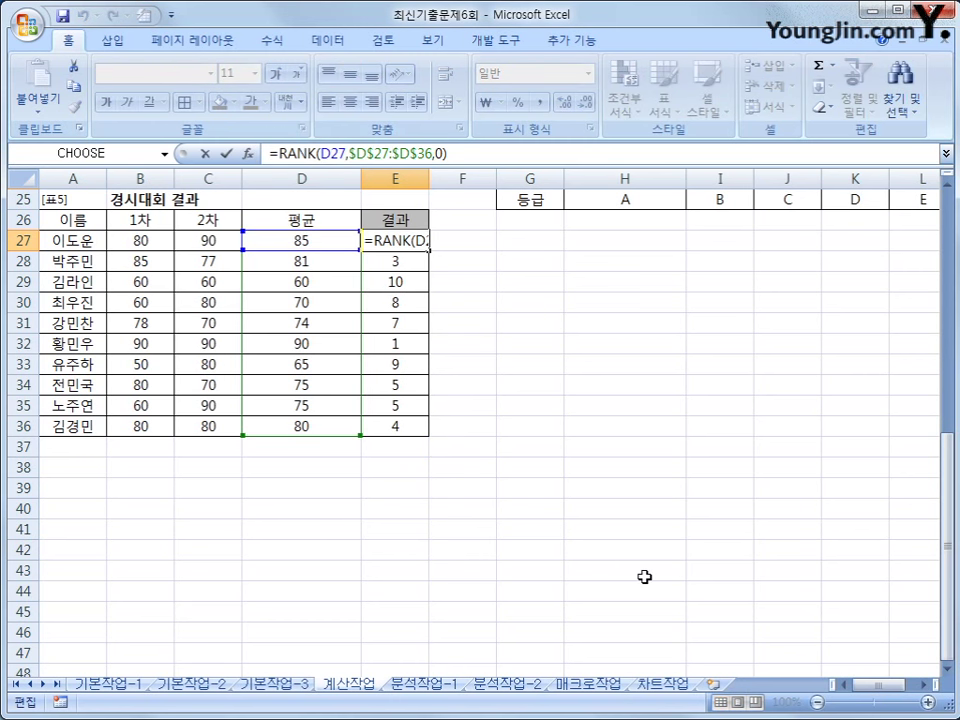
text(if()
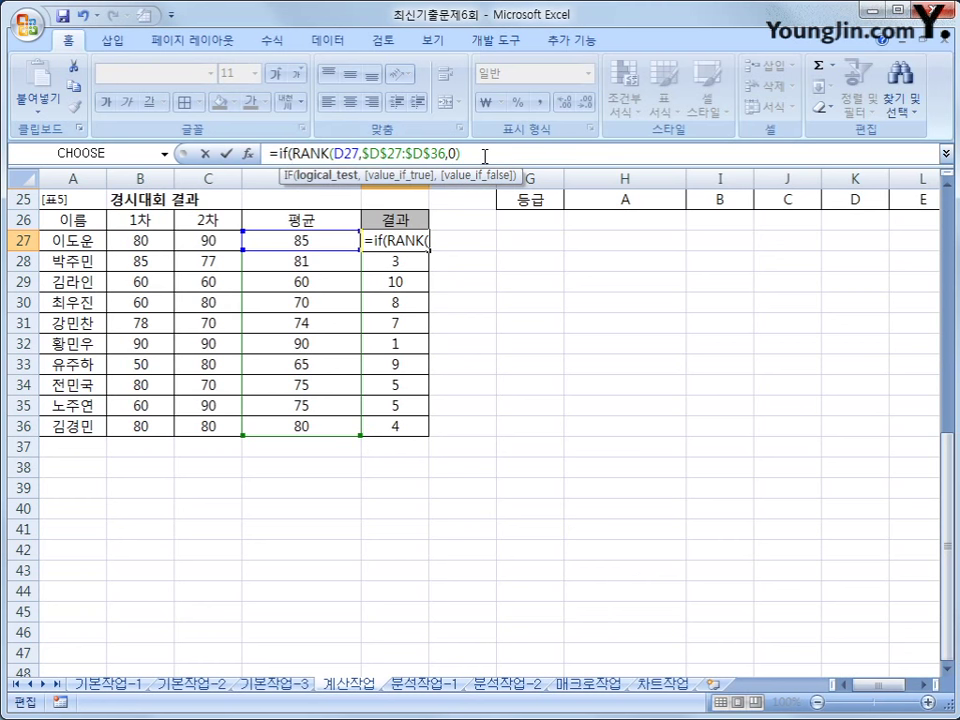
click(484, 156)
text(<)
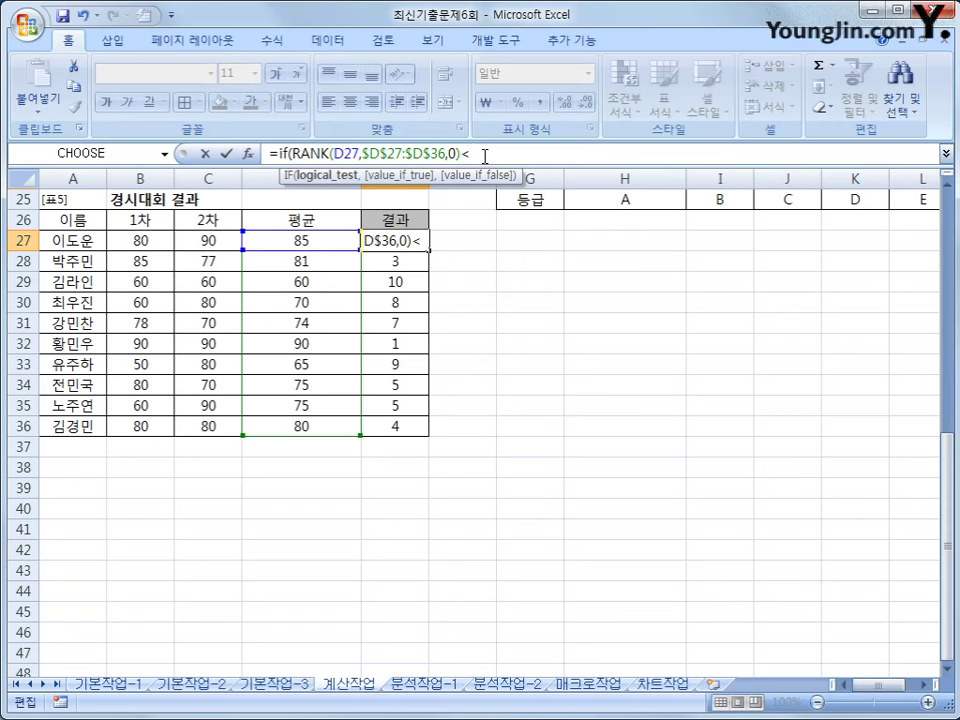
text(=4,)
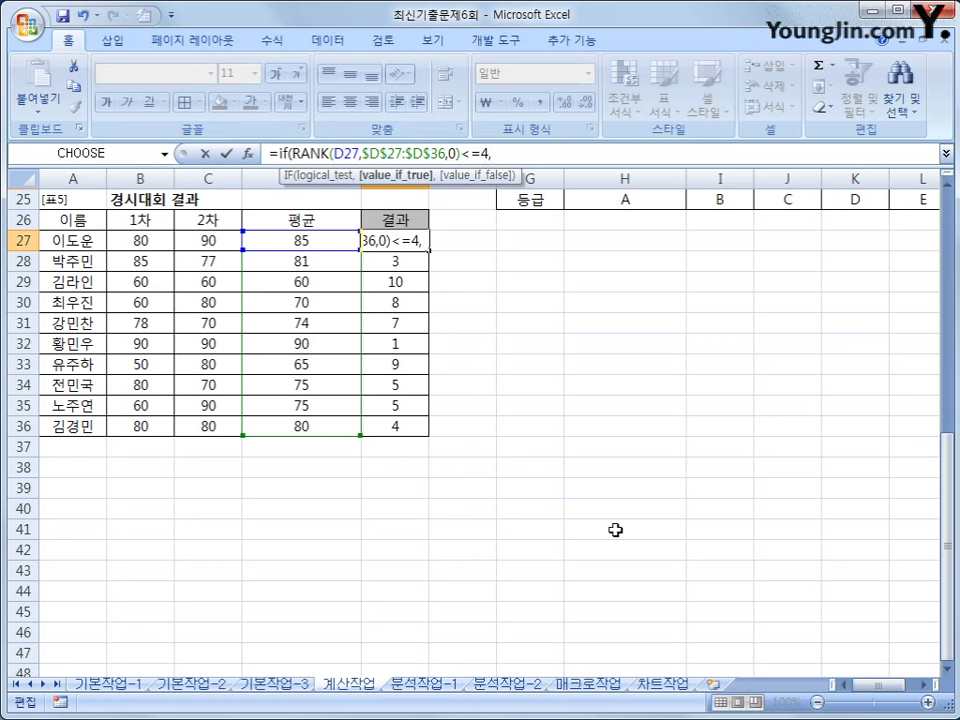
text("수상",)
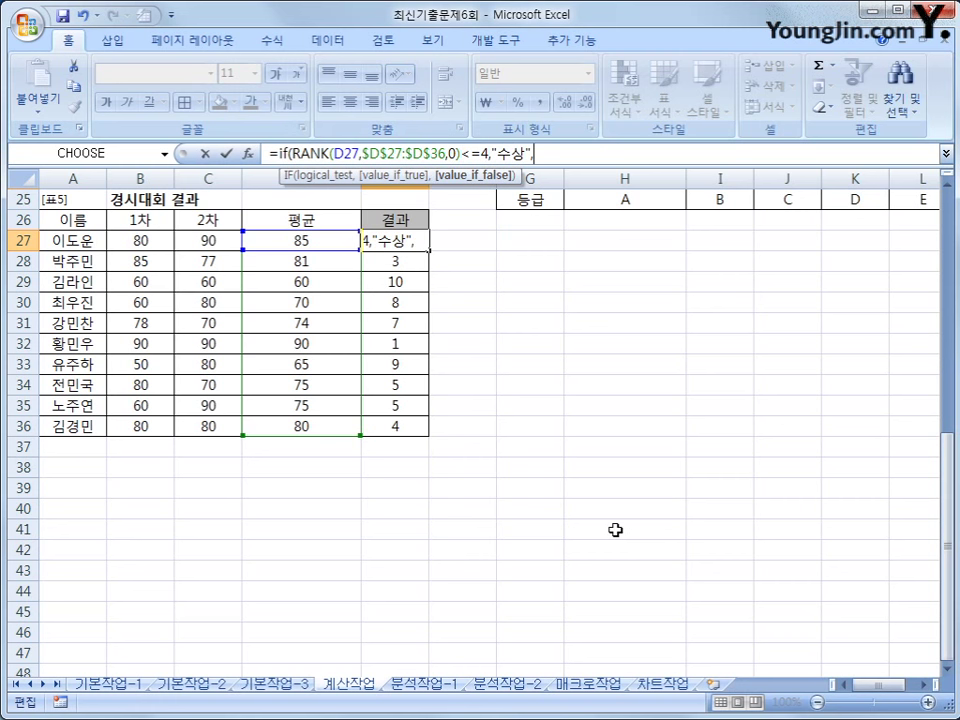
text("")
key(Return)
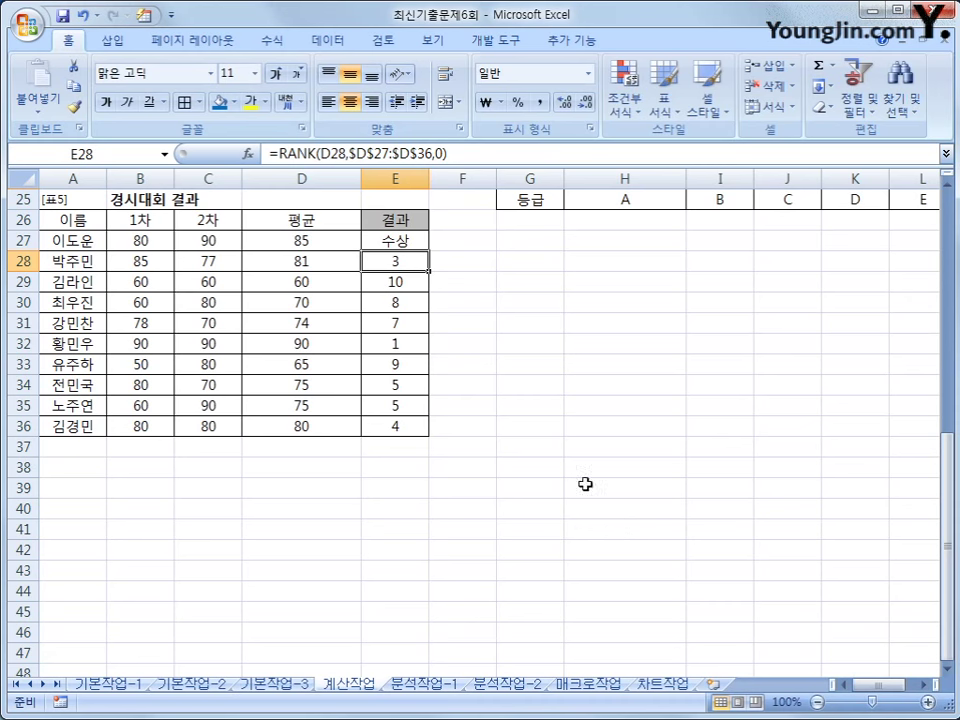
Fill the IF formula from E27 down to E36 in table 5's 결과 column and select E36
click(382, 241)
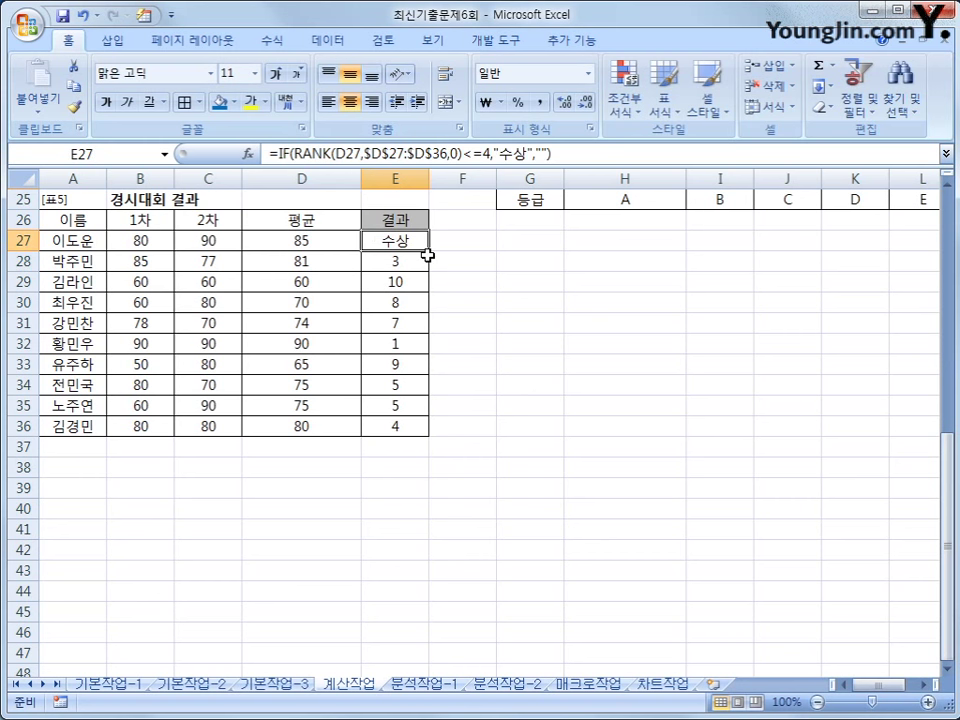
drag(429, 251, 401, 443)
click(401, 426)
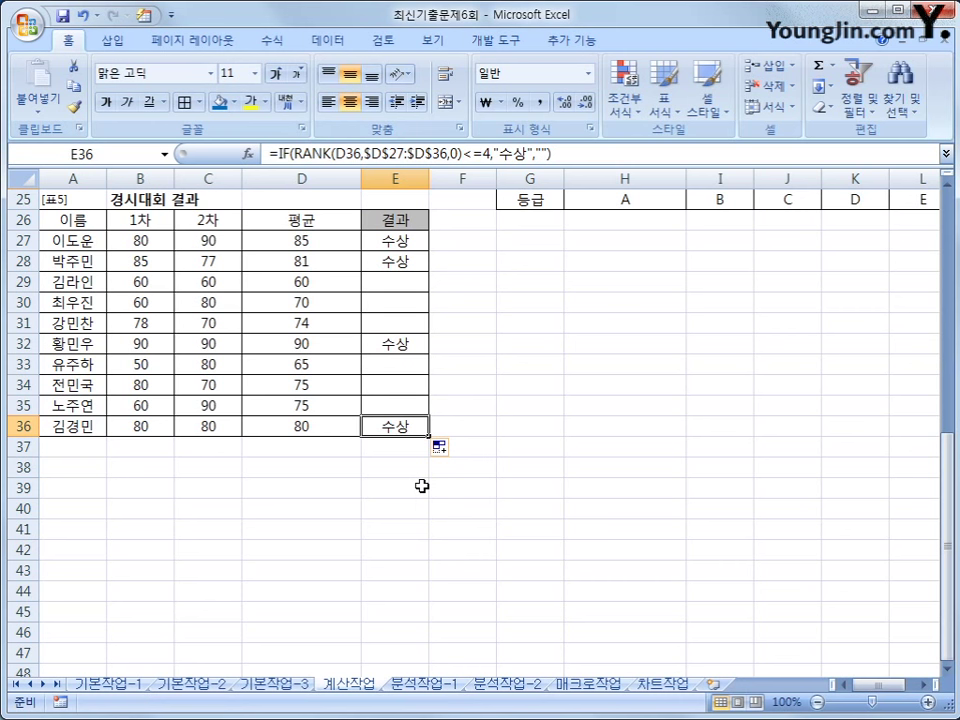
On the 분석작업-1 sheet, define the name 수익률 for cell F14
click(425, 685)
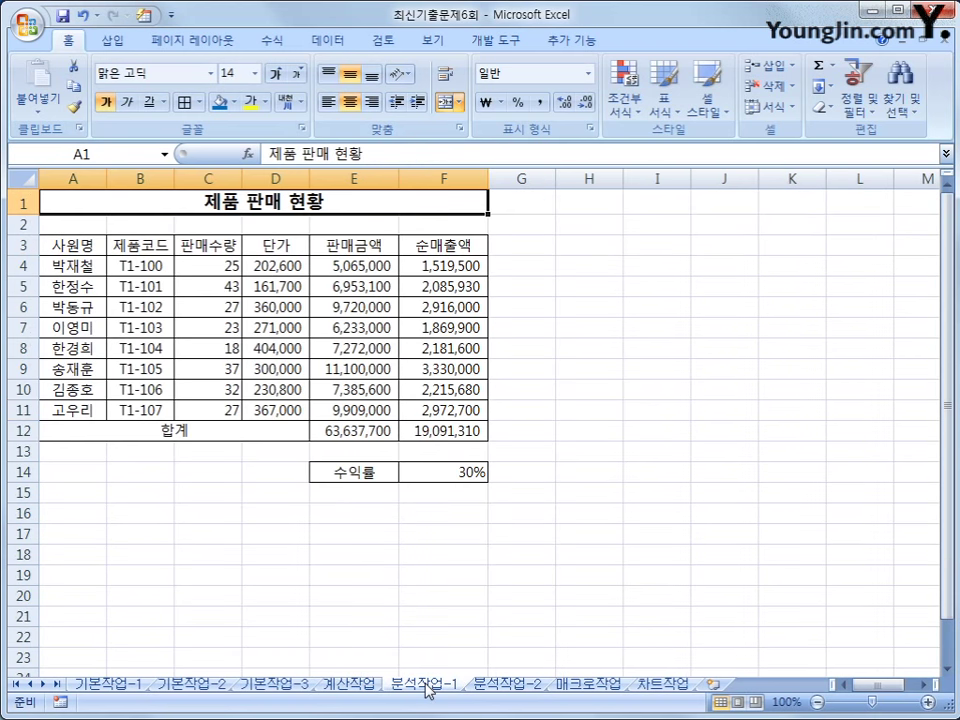
click(540, 557)
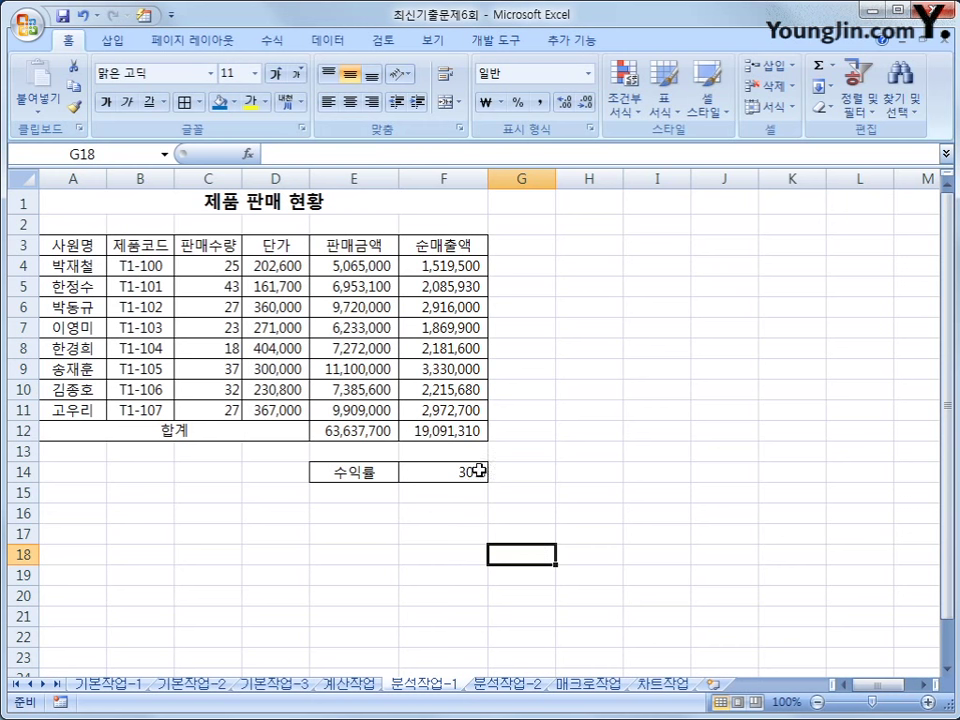
click(478, 470)
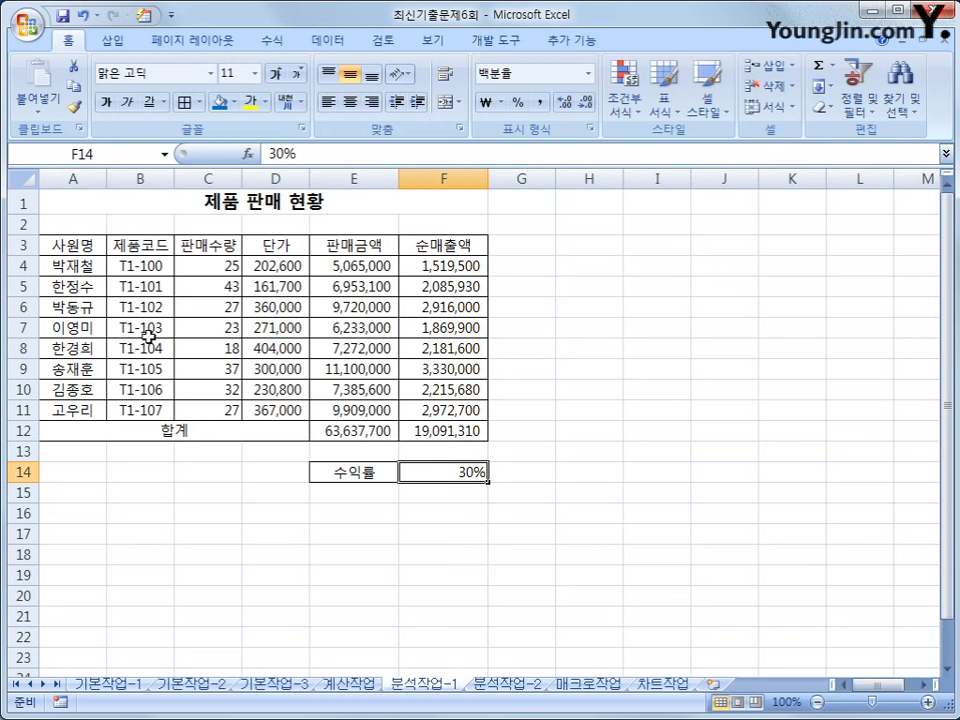
click(118, 153)
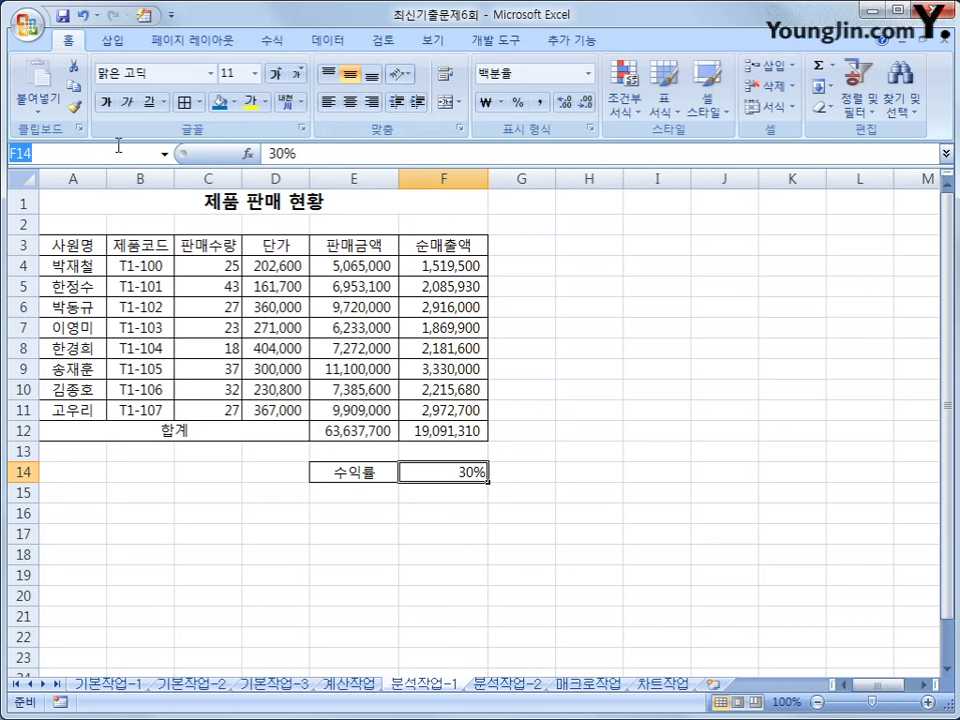
text(수익률)
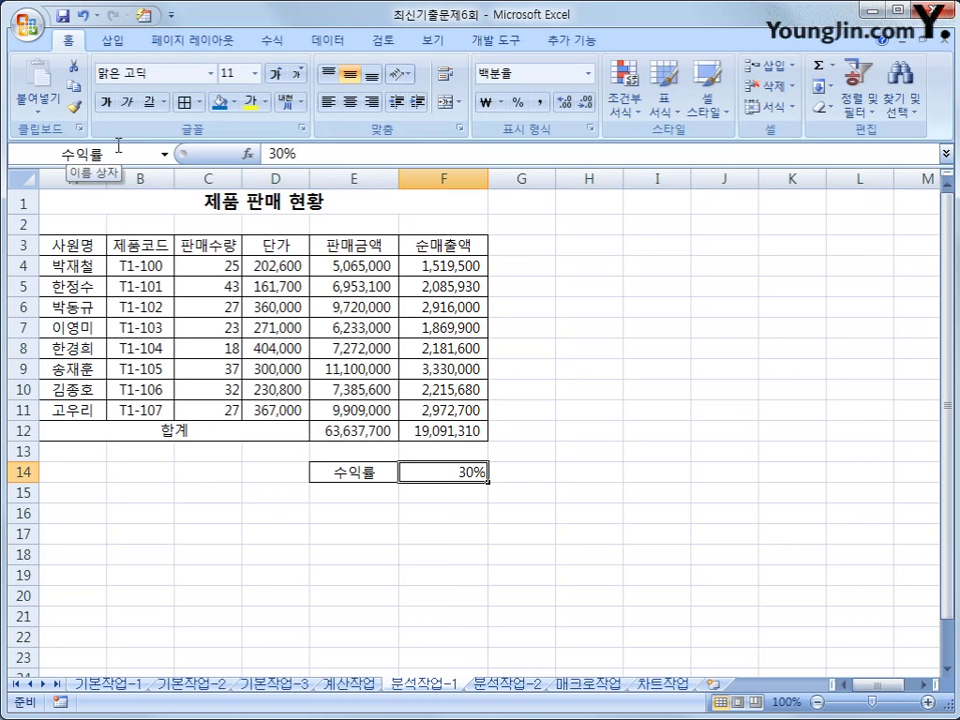
Define the name 순매출액 for the total cell F12
click(441, 431)
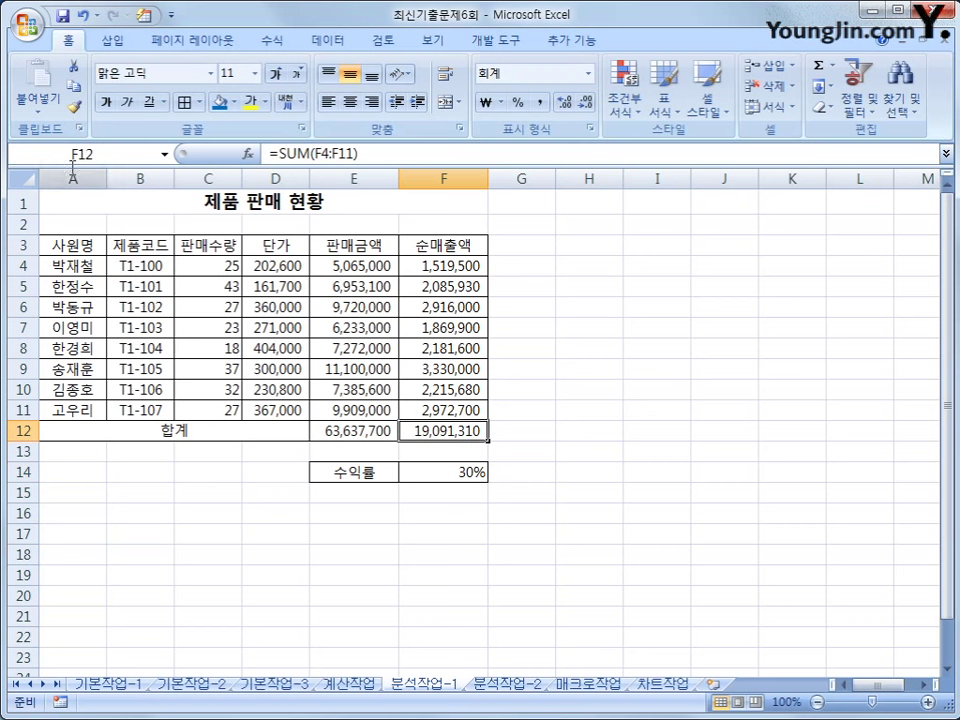
click(106, 154)
text(순매출액)
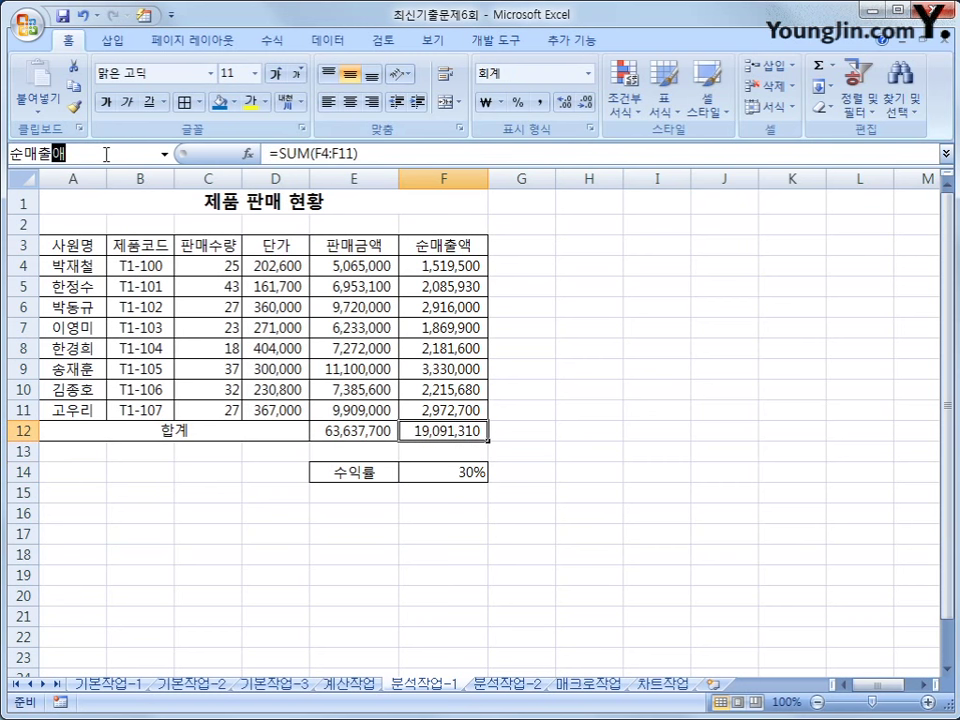
key(Escape)
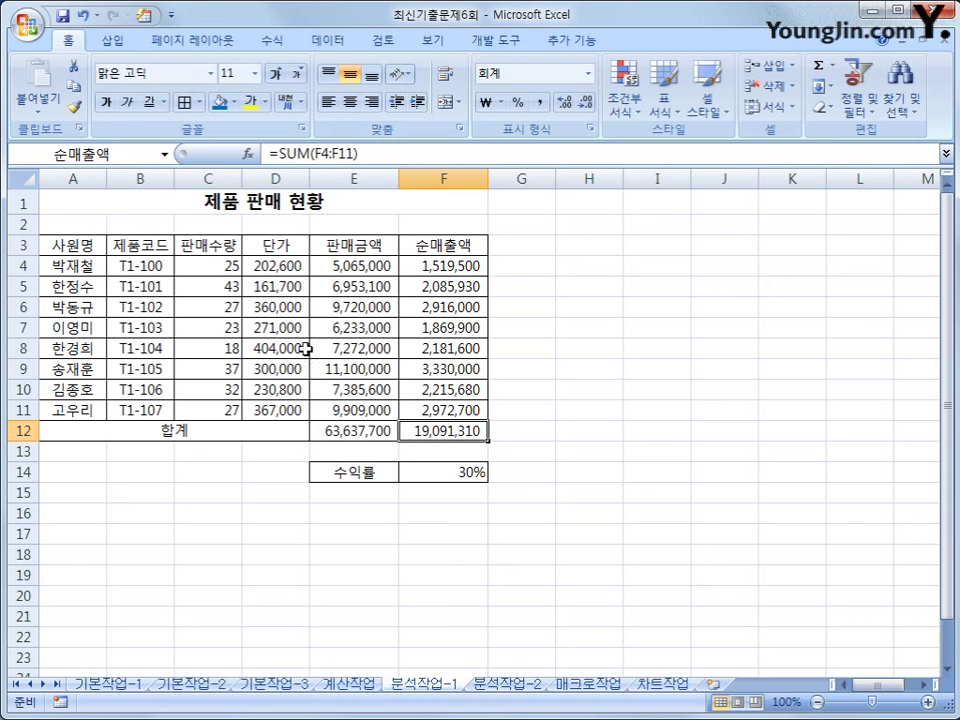
Create a scenario named 수익률증가 with F14 as the changing cell and a 수익률 value of 0.4
click(416, 474)
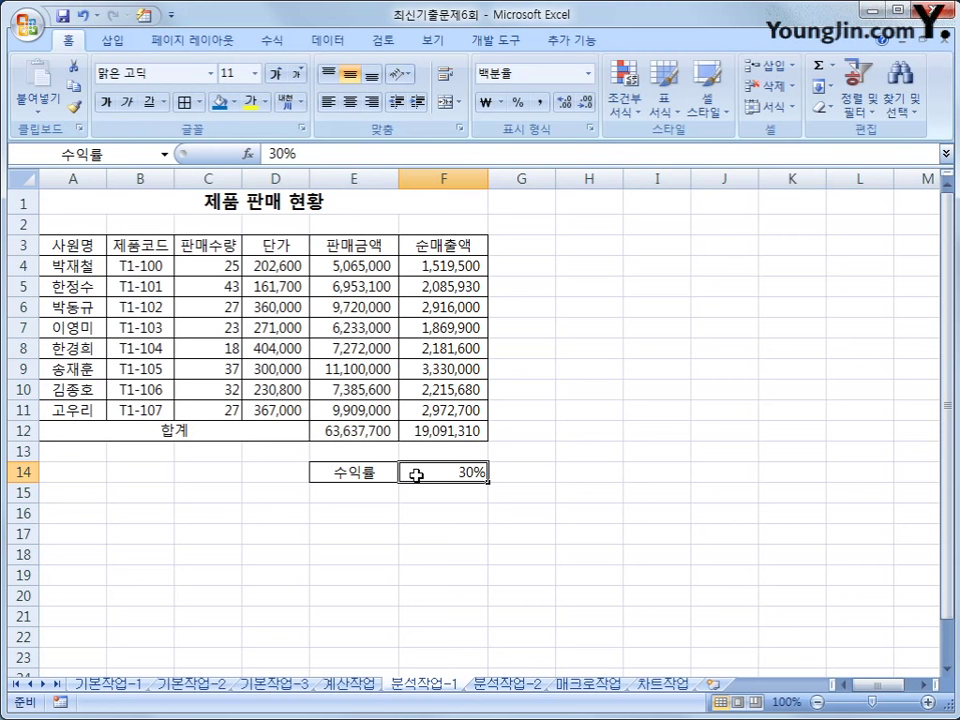
click(327, 40)
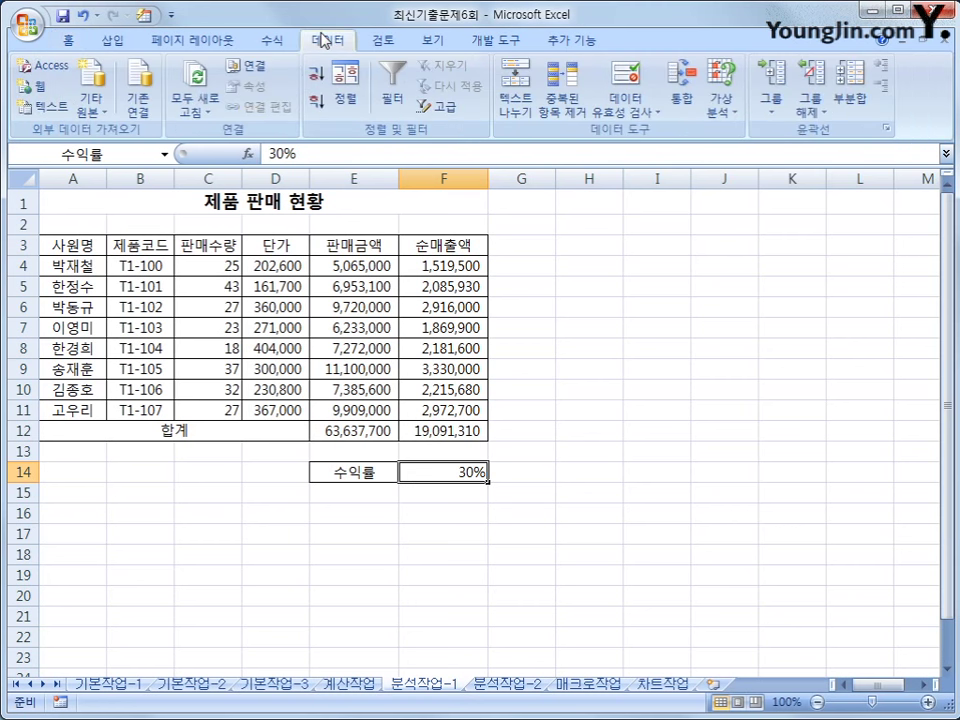
click(710, 124)
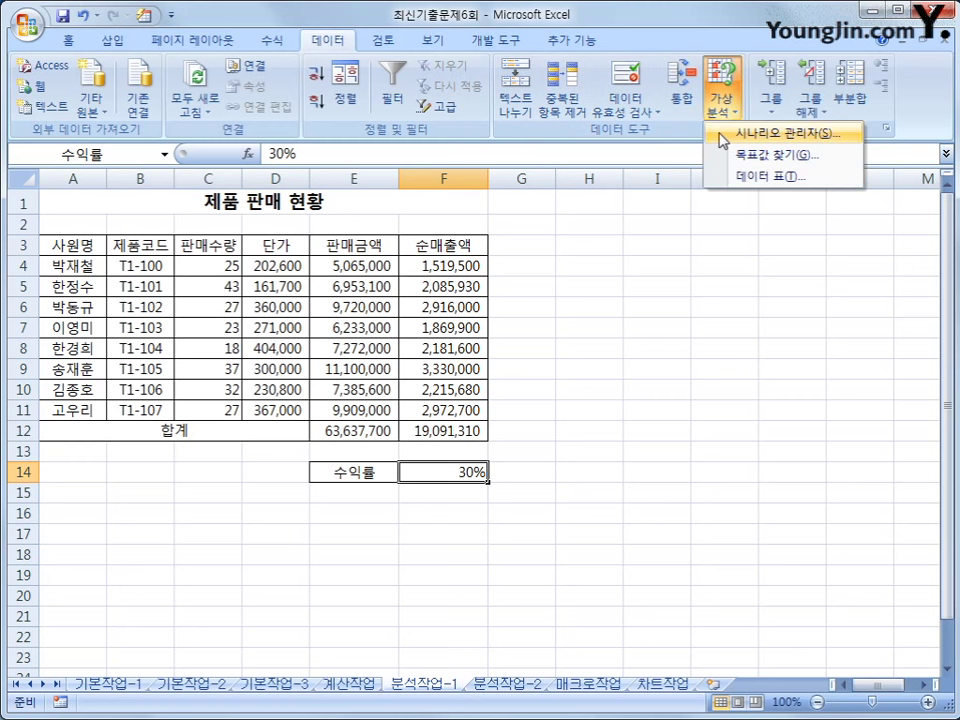
click(722, 136)
drag(593, 316, 577, 278)
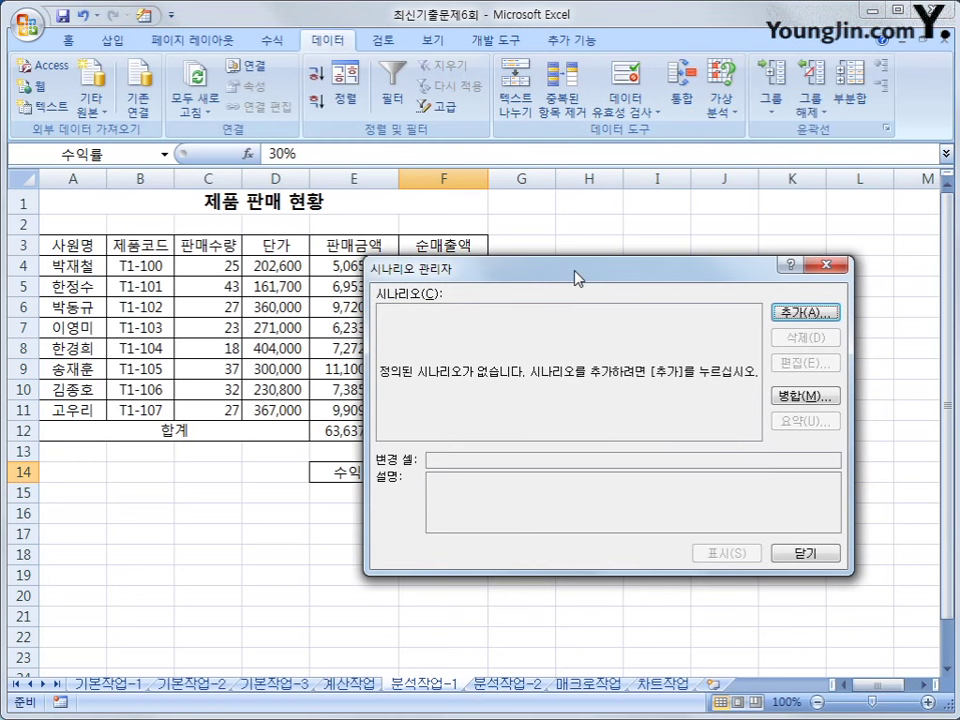
click(802, 312)
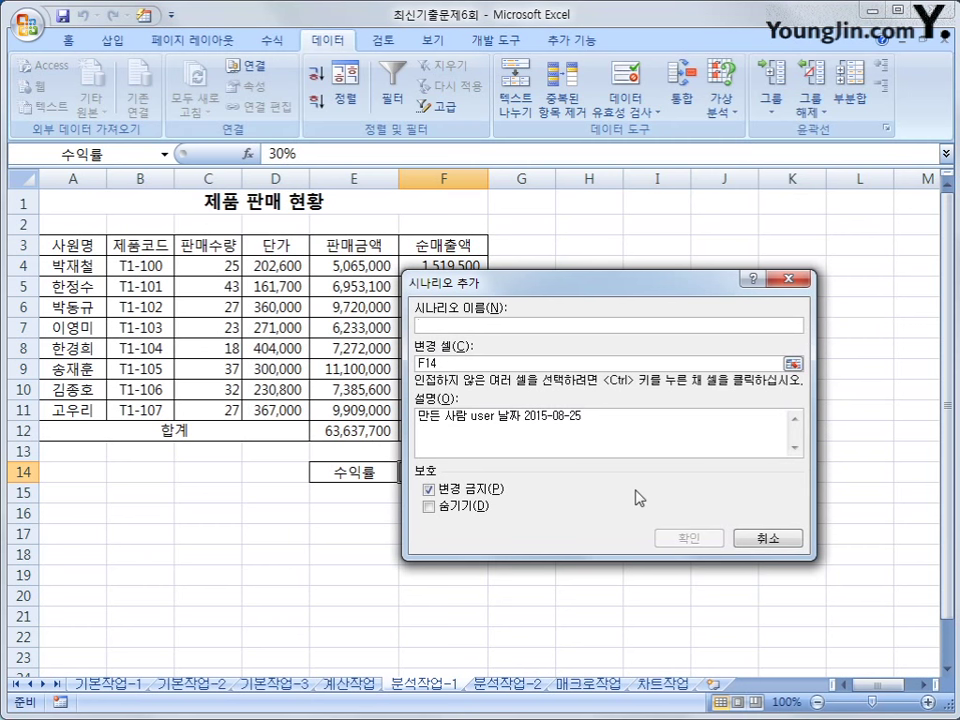
text(수익률증가)
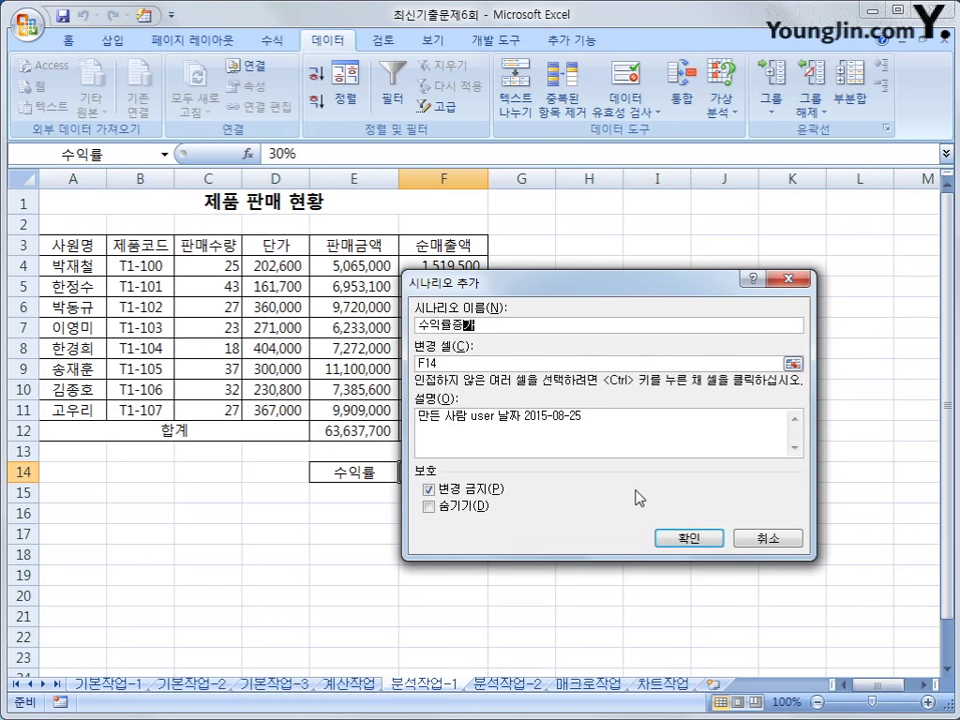
click(684, 539)
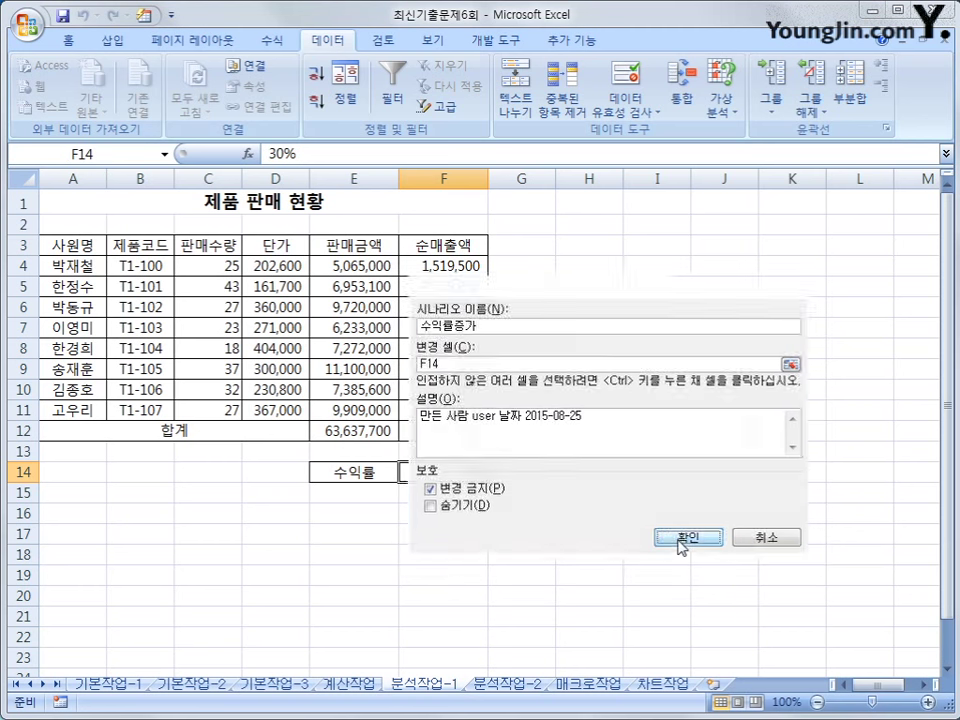
text(0.4)
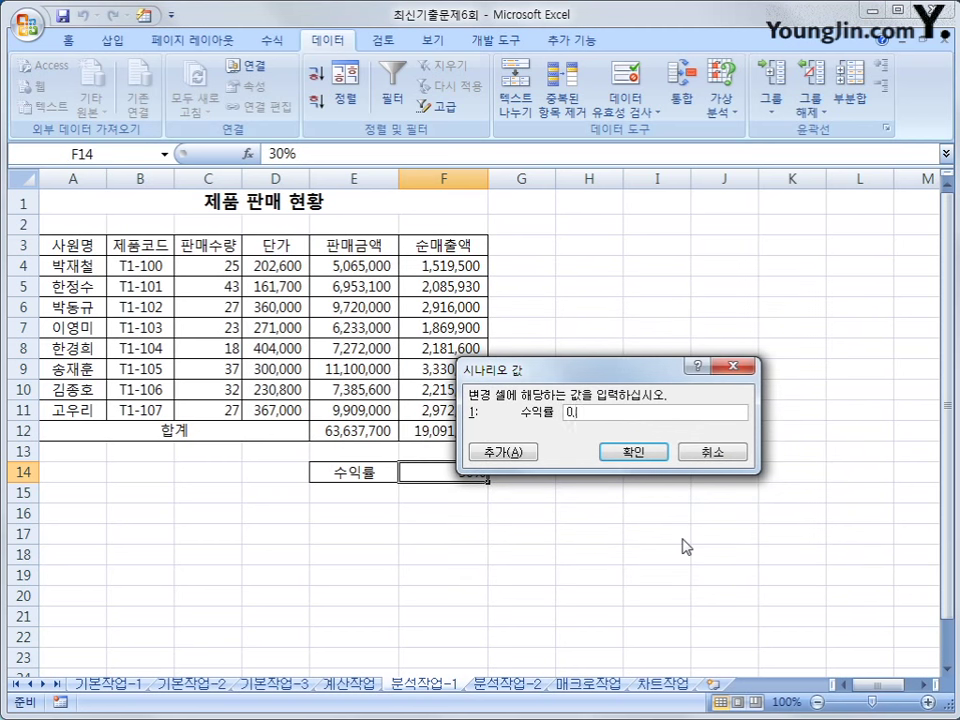
Add a second scenario named 수익률감소 setting F14 to 0.2, and generate a scenario summary report with F12 as the result cell
click(500, 452)
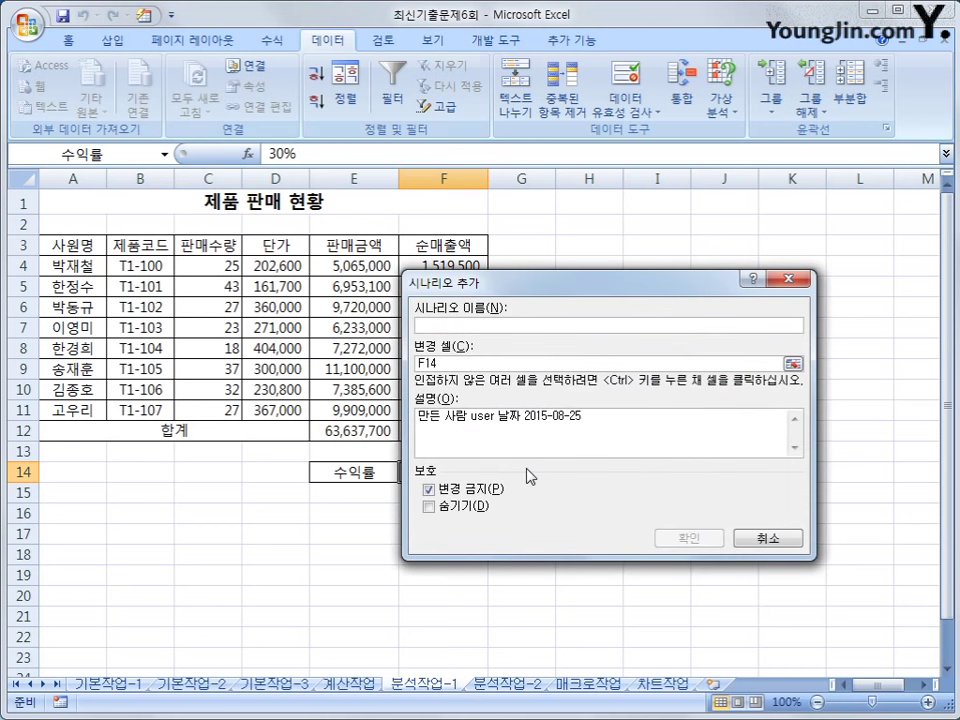
text(수익률)
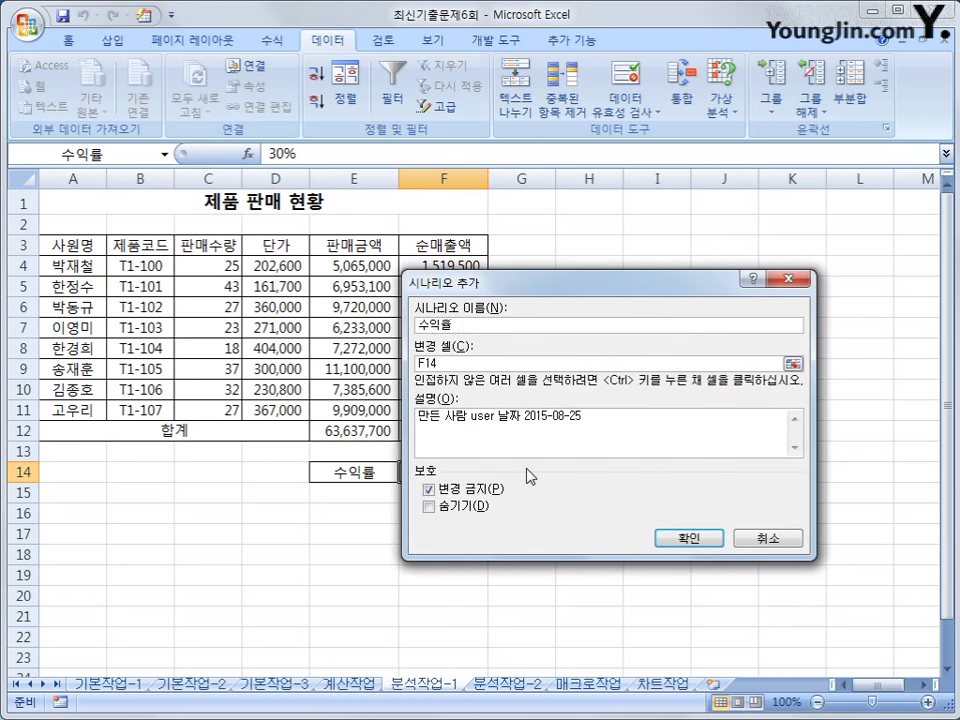
text(감소)
click(558, 326)
click(662, 536)
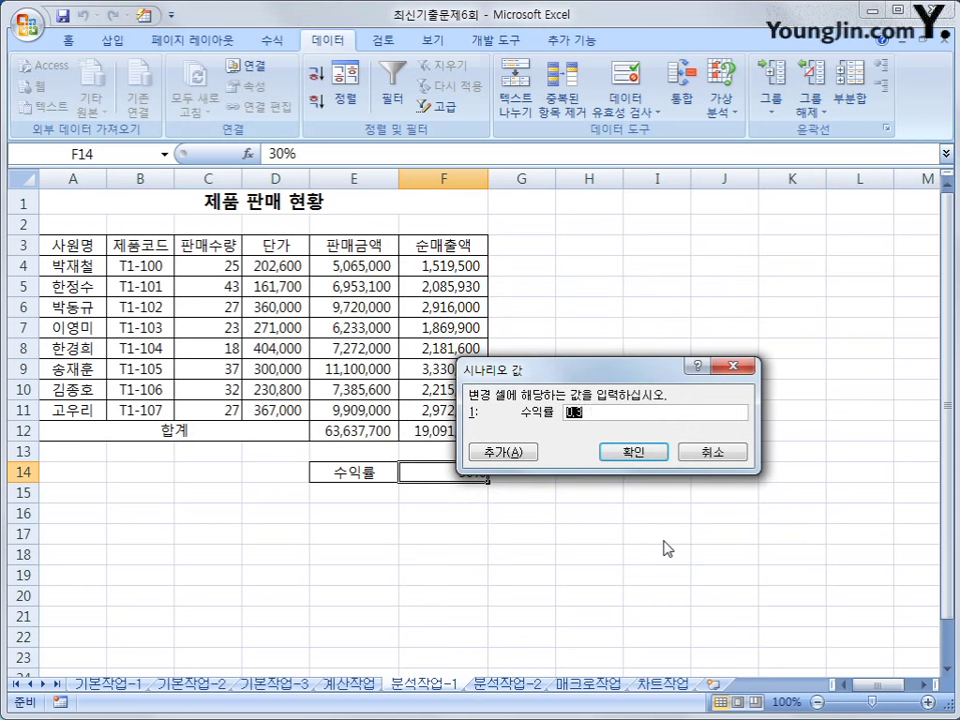
text(0.2)
click(636, 452)
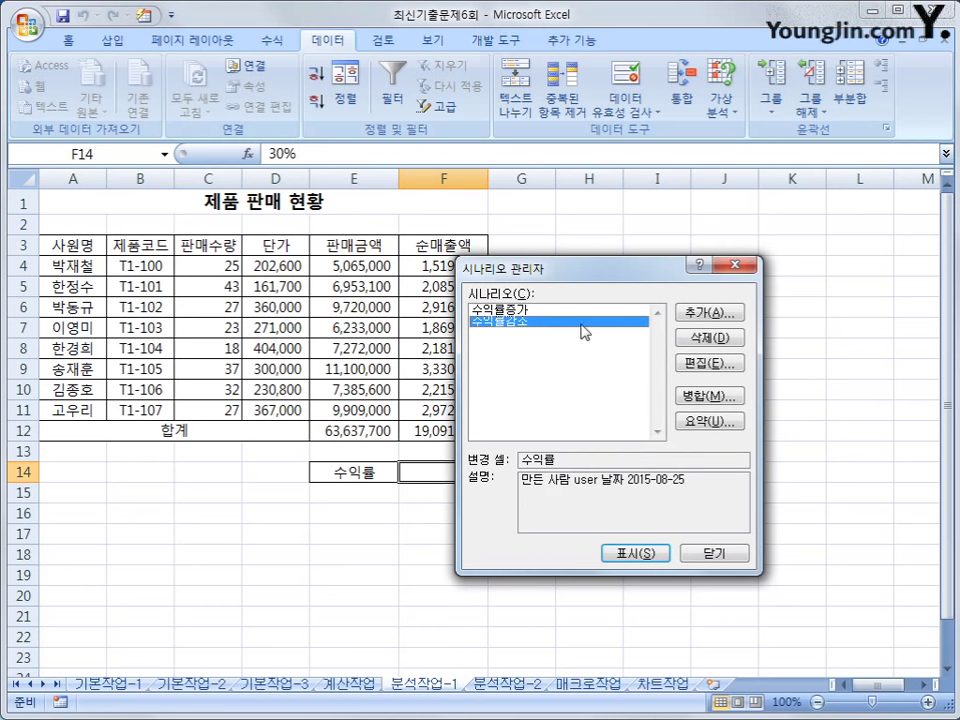
click(707, 424)
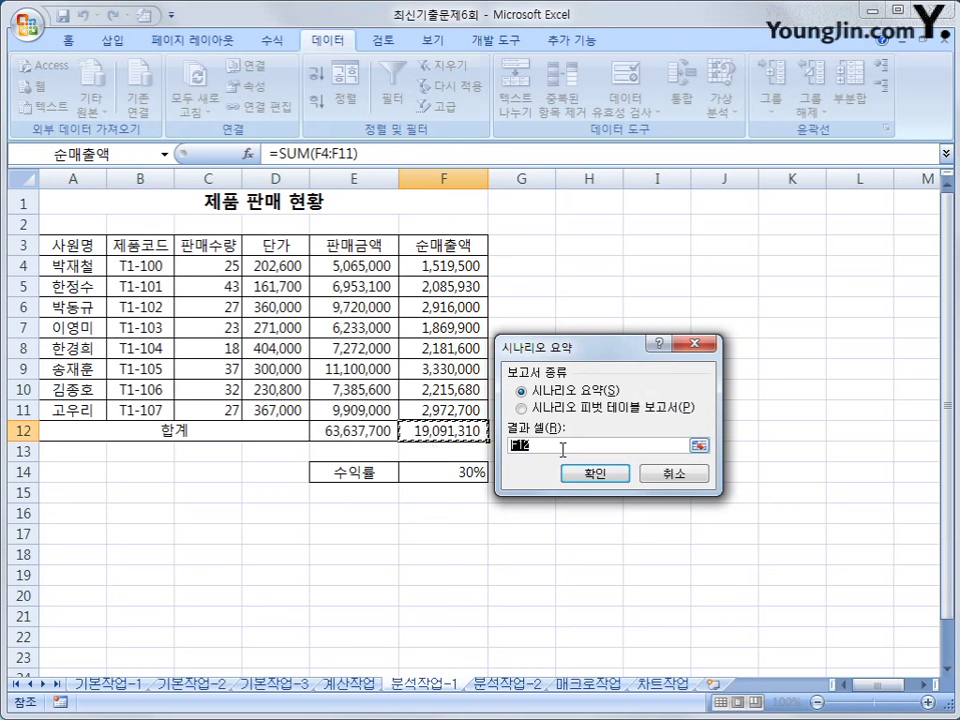
click(620, 483)
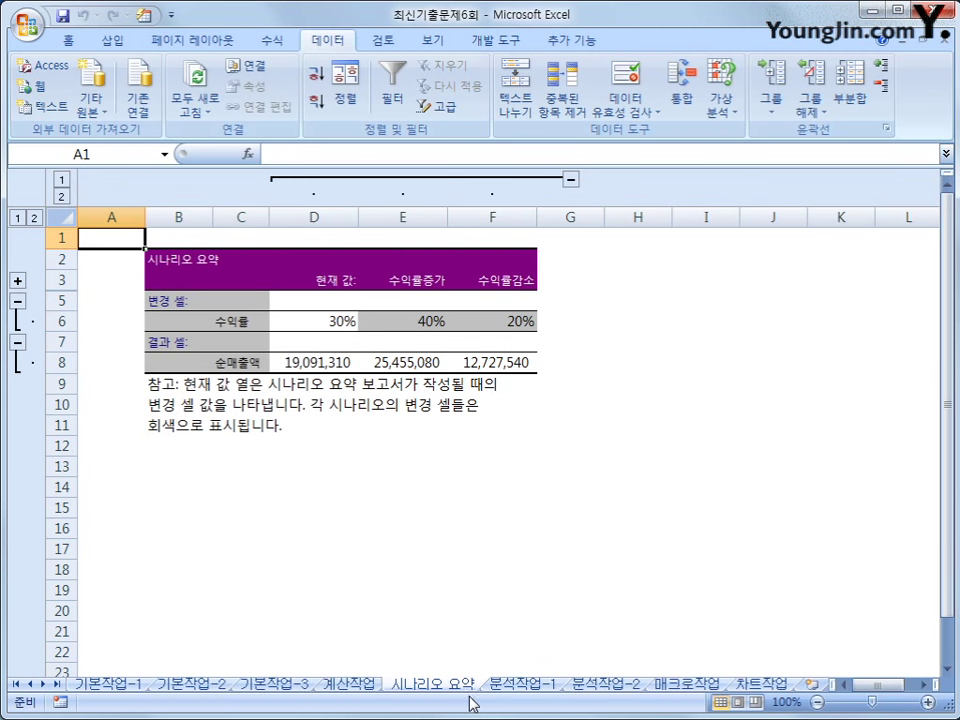
On the 분석작업-2 sheet, sort the 7월 가전제품 판매현황 table by 제품명 in ascending order
click(606, 688)
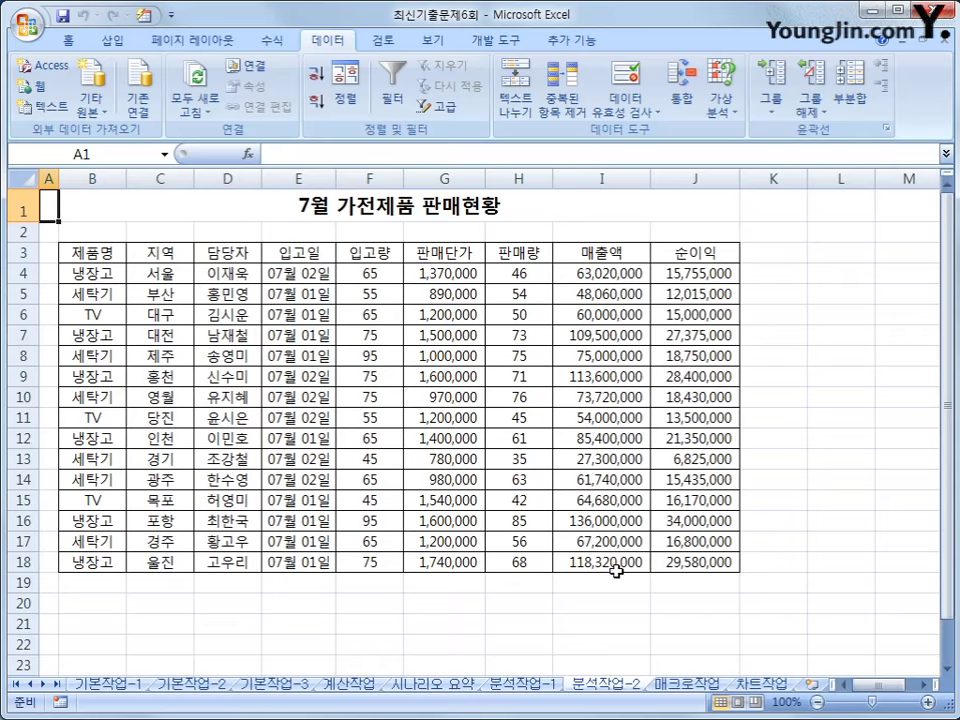
click(101, 267)
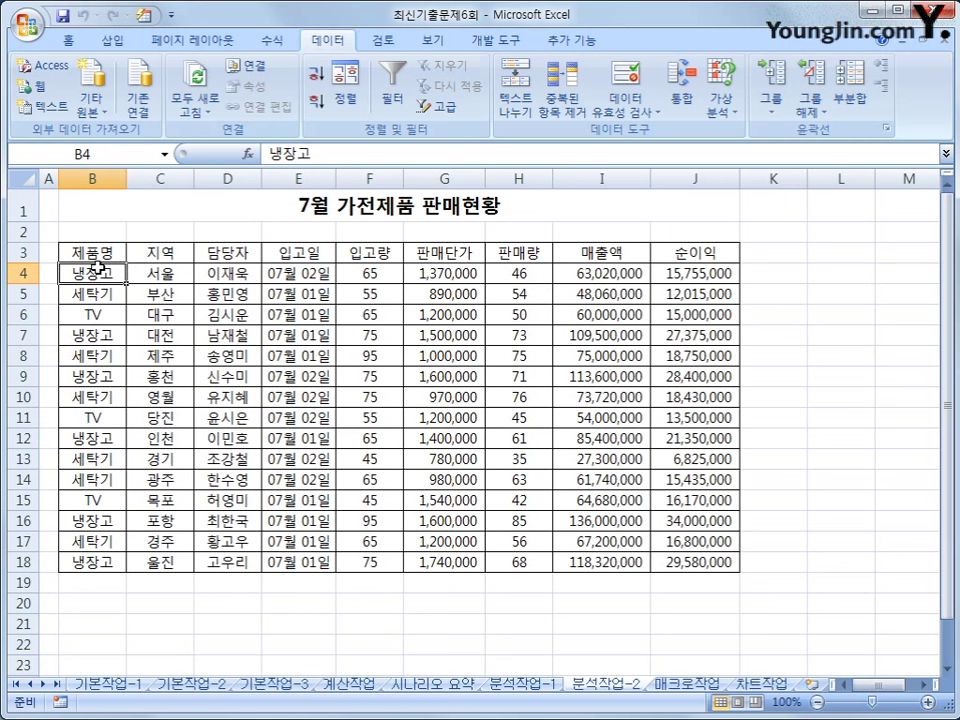
click(90, 315)
click(91, 392)
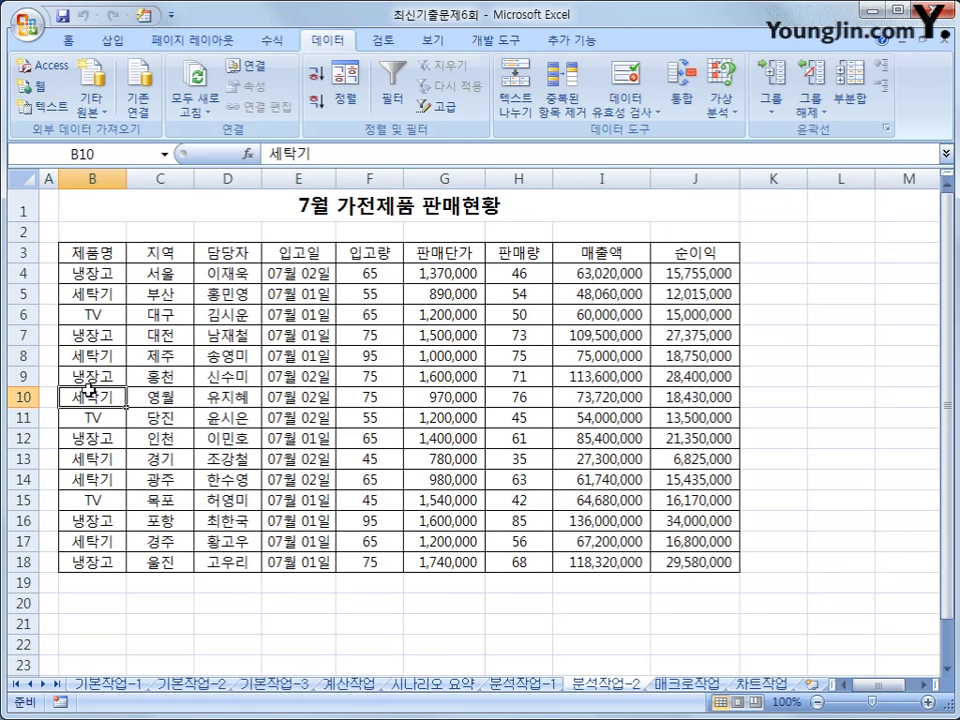
click(80, 254)
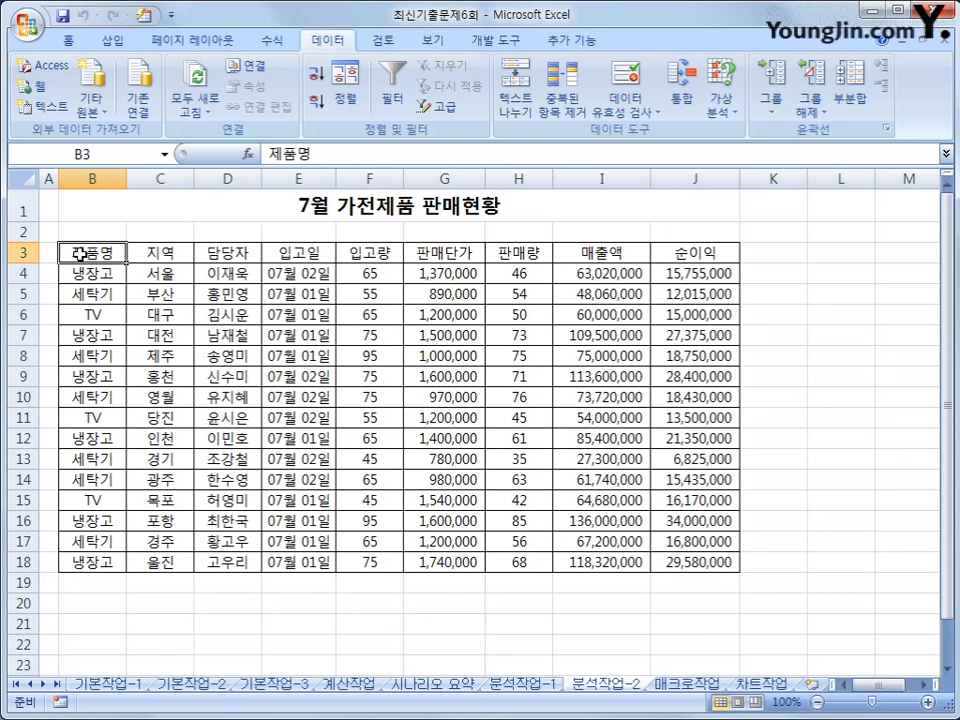
click(316, 76)
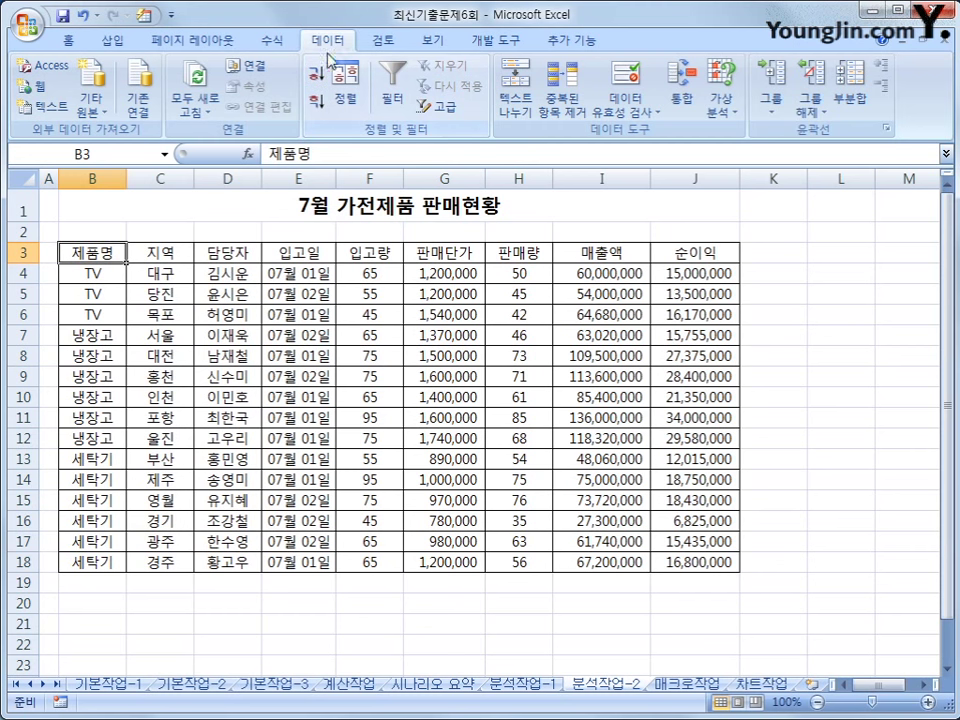
Add a subtotal to the 7월 가전제품 판매현황 table, grouped by 제품명, showing the 최대값 of 순이익
click(852, 97)
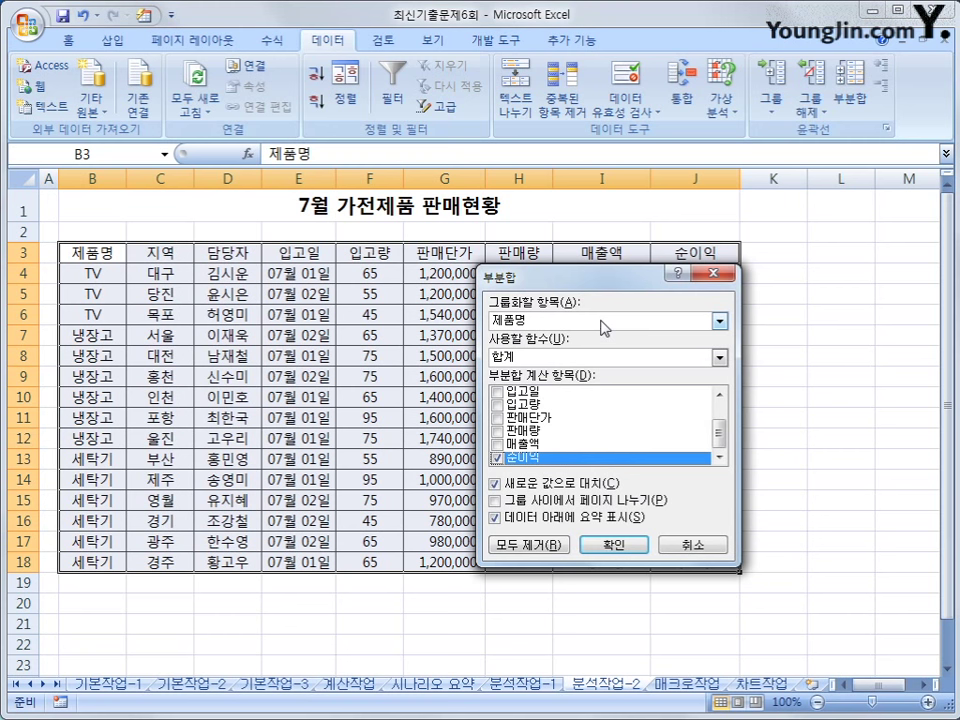
click(592, 358)
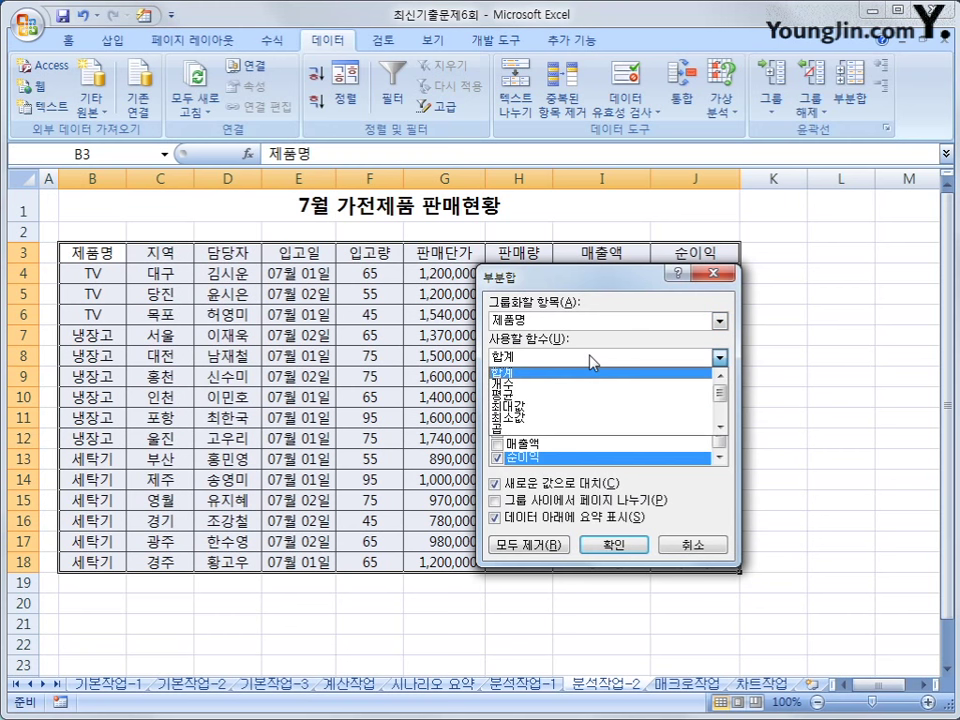
click(583, 408)
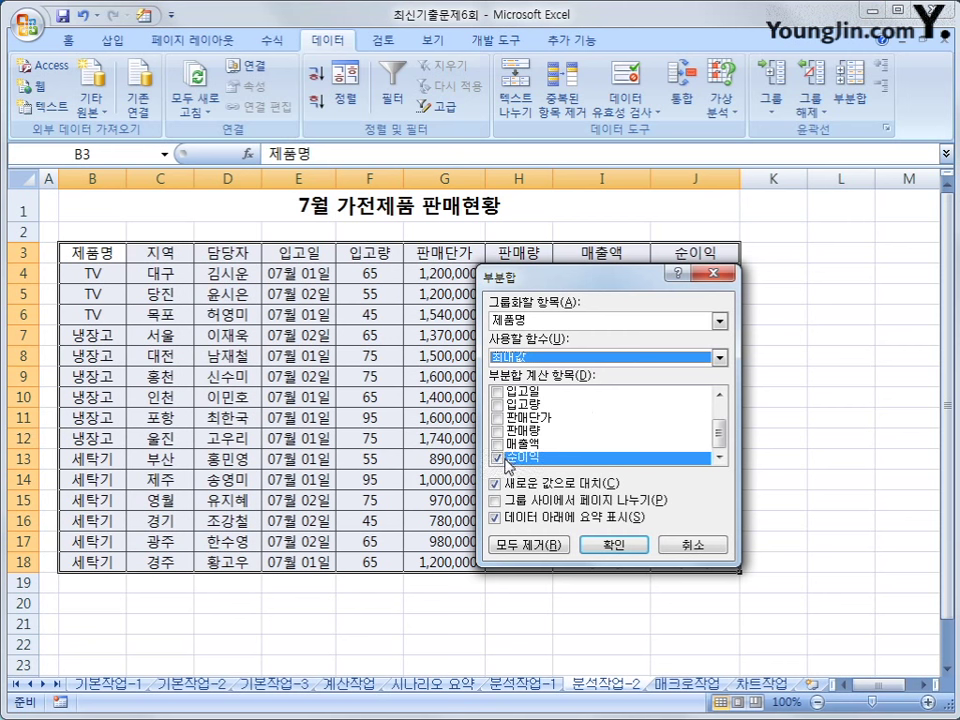
click(613, 545)
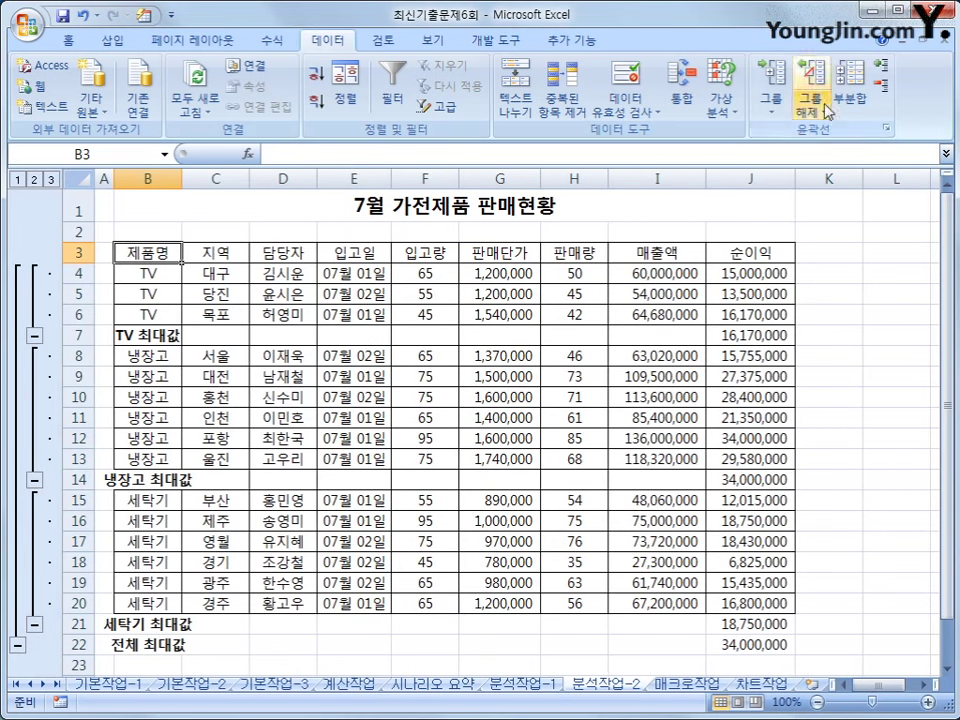
Add a second subtotal by 제품명 with the 최소값 of 판매량, without replacing the existing one, and autofit column B
click(851, 88)
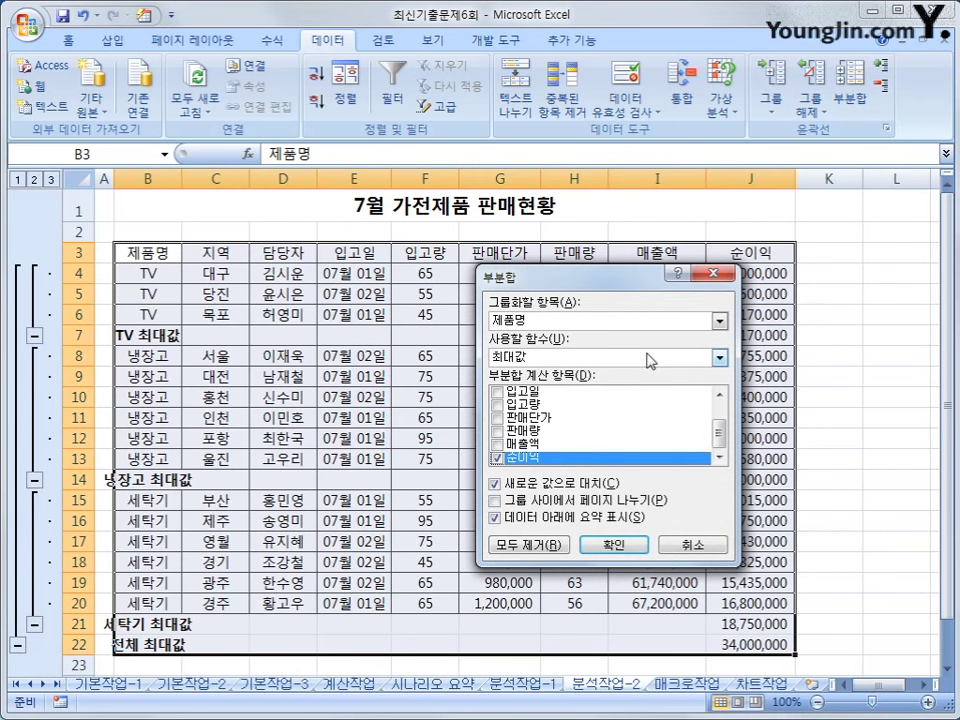
click(650, 360)
click(622, 430)
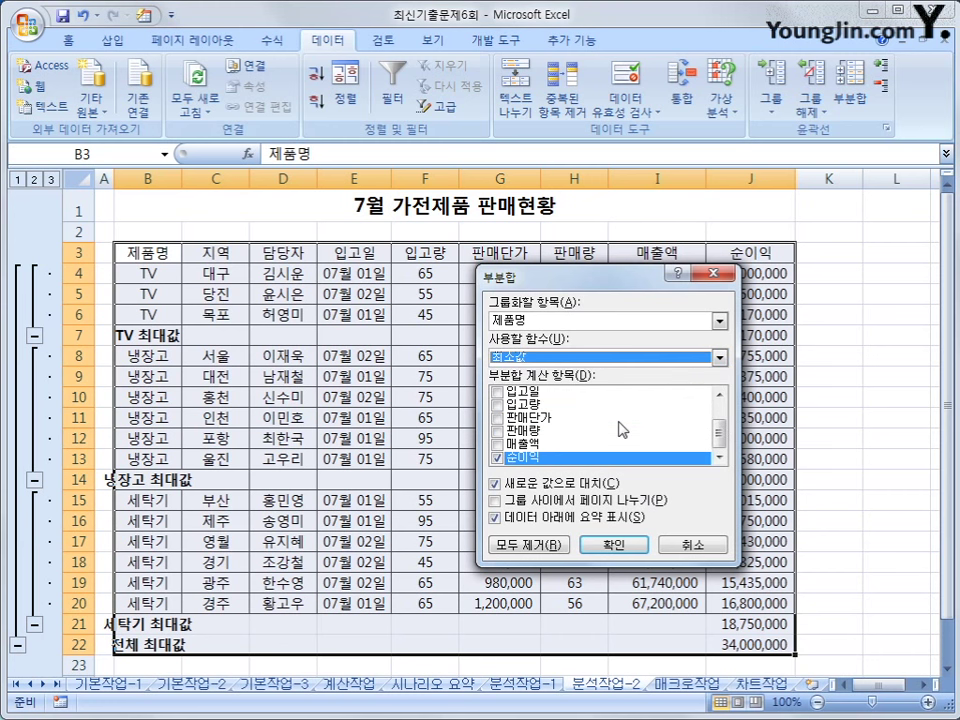
click(497, 458)
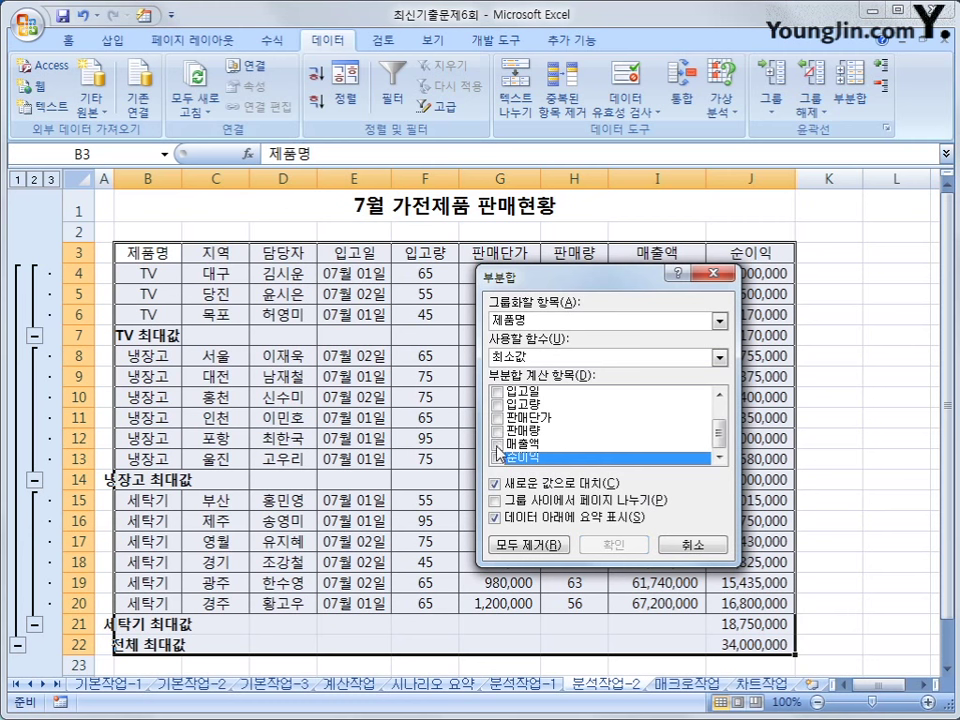
click(497, 432)
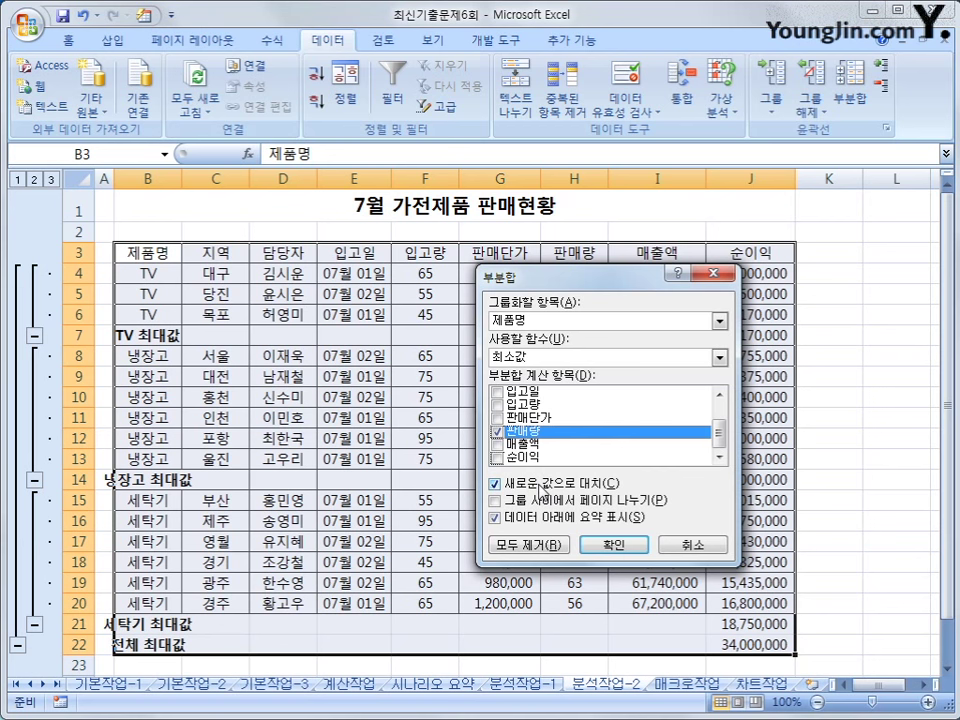
click(543, 487)
click(543, 487)
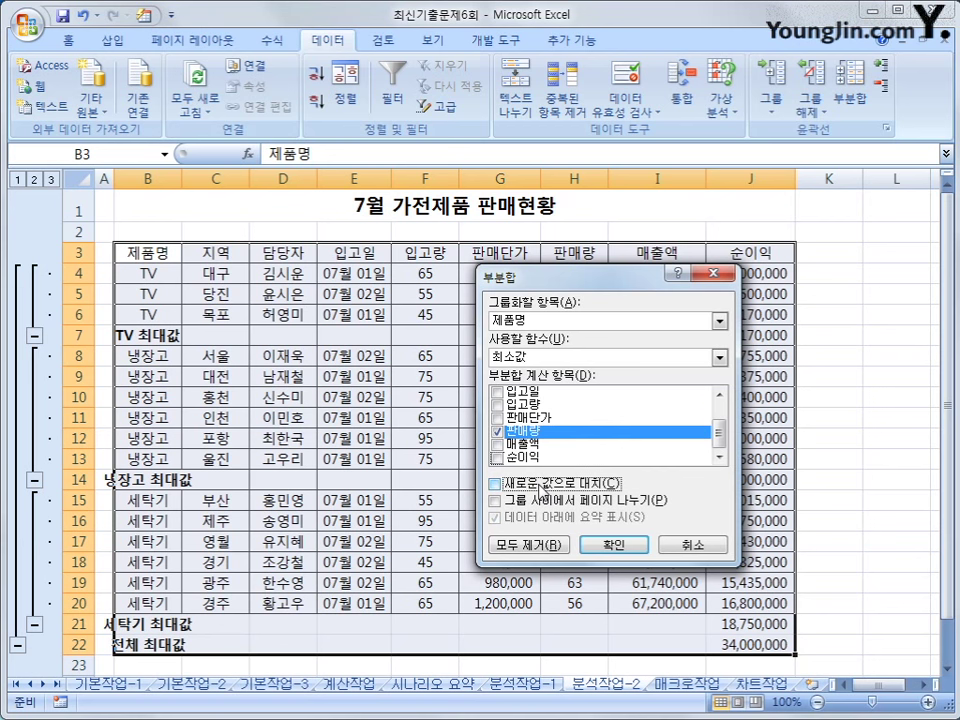
click(620, 544)
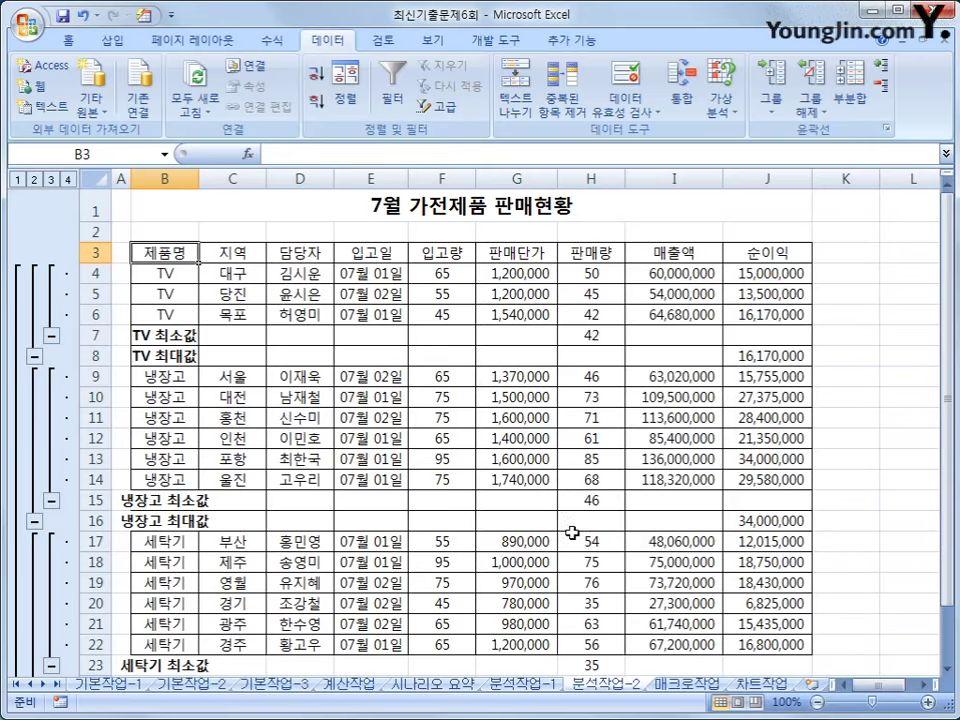
double_click(198, 178)
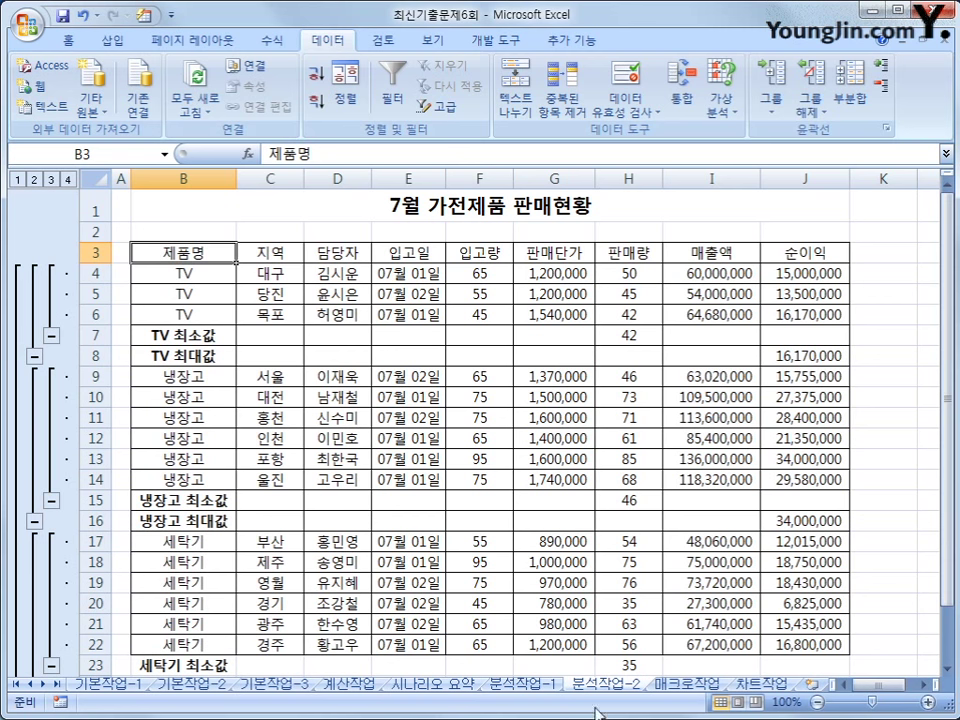
On the 매크로작업 sheet, start recording a macro named 서식 in the current workbook
click(686, 684)
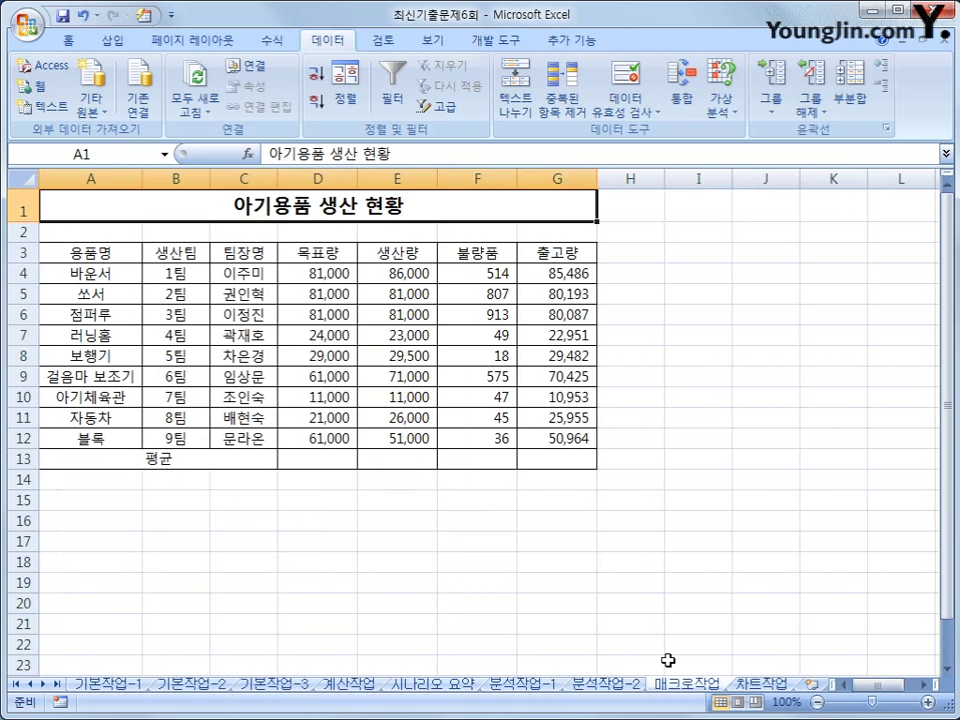
click(737, 316)
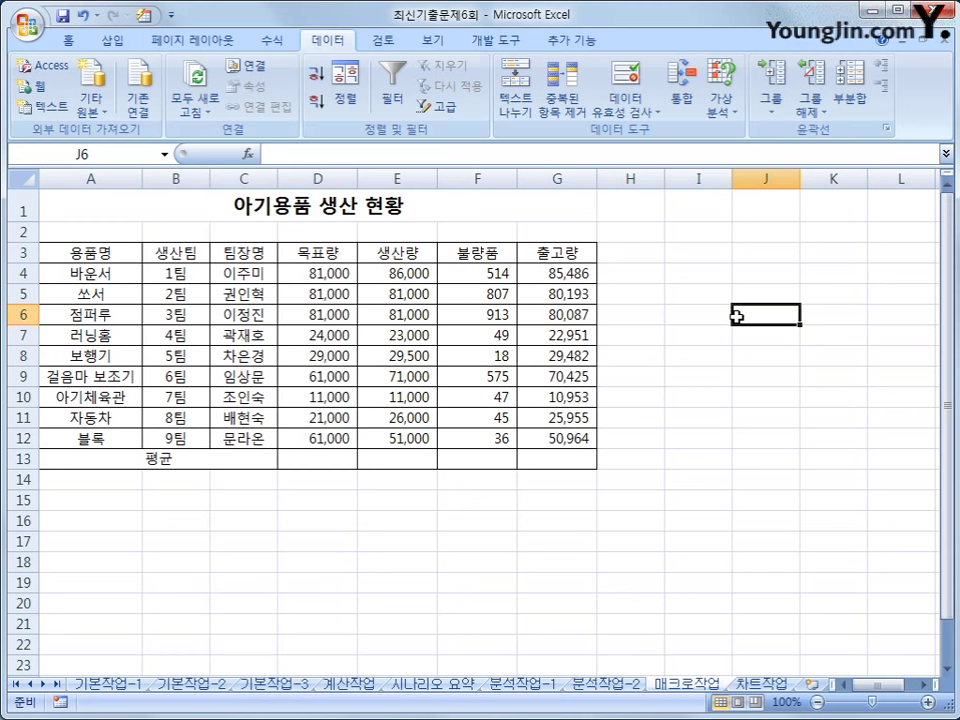
click(62, 703)
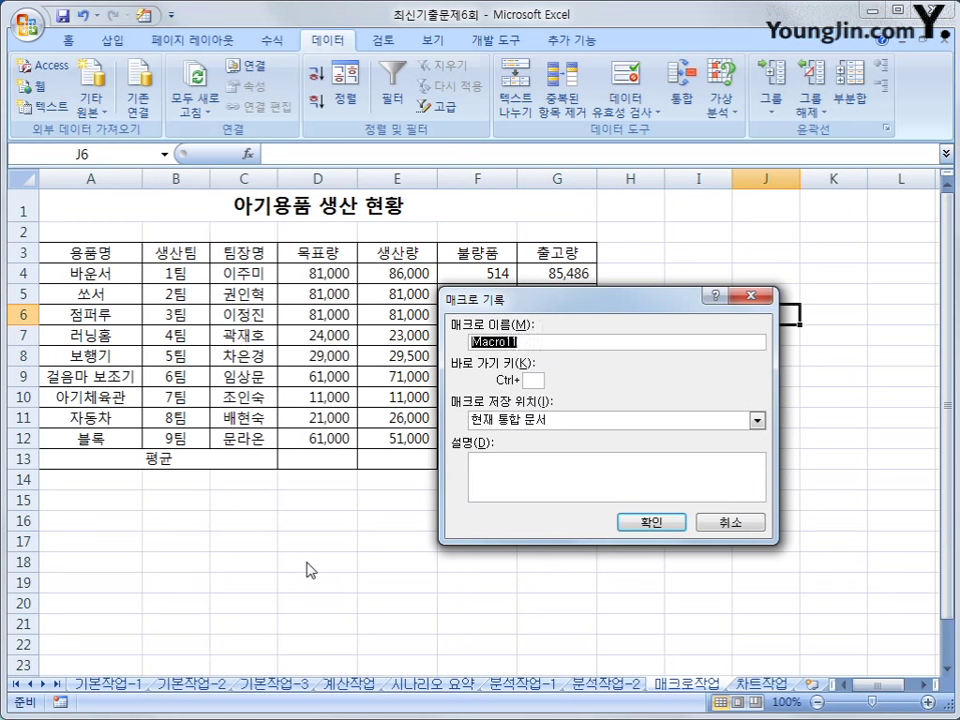
text(서식)
key(Return)
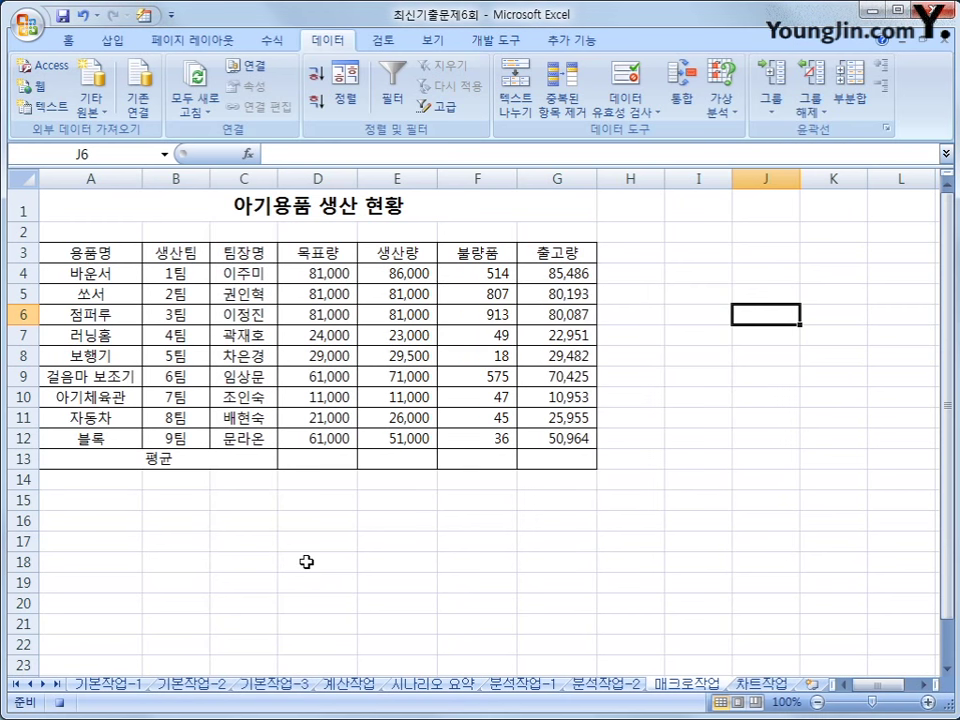
Format the header cells A3:G3 with yellow font and blue fill, and stop recording the macro
drag(86, 251, 541, 253)
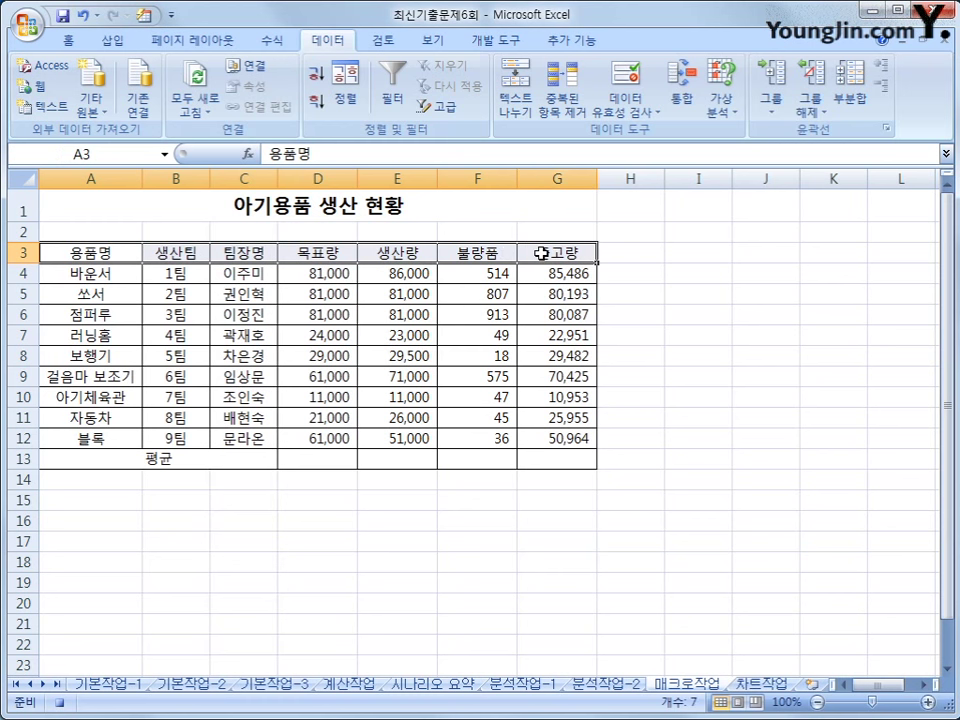
click(60, 38)
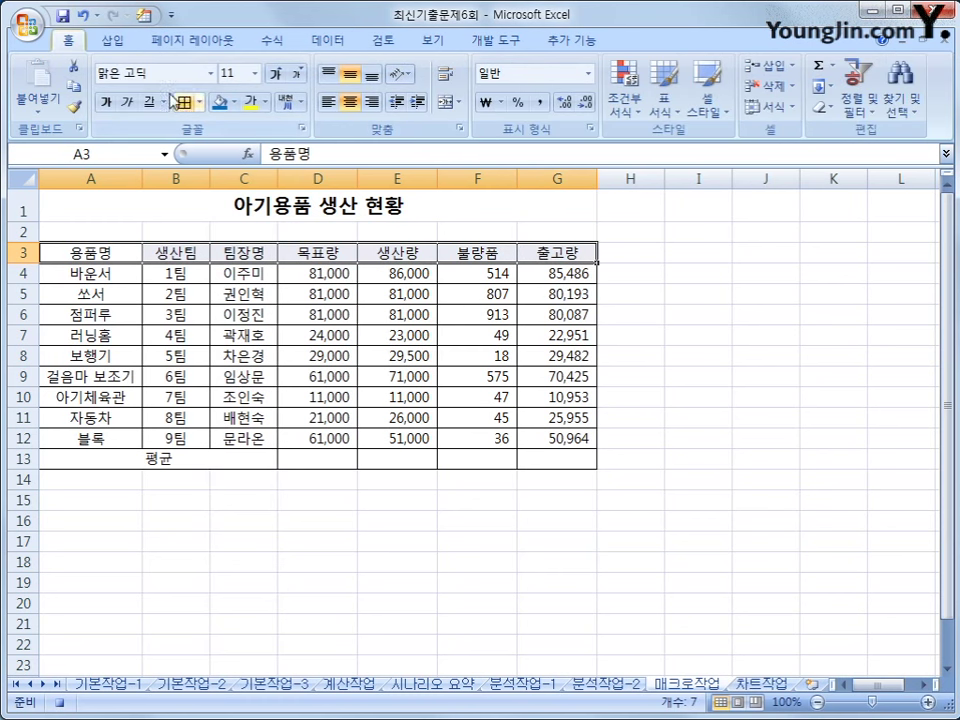
click(265, 102)
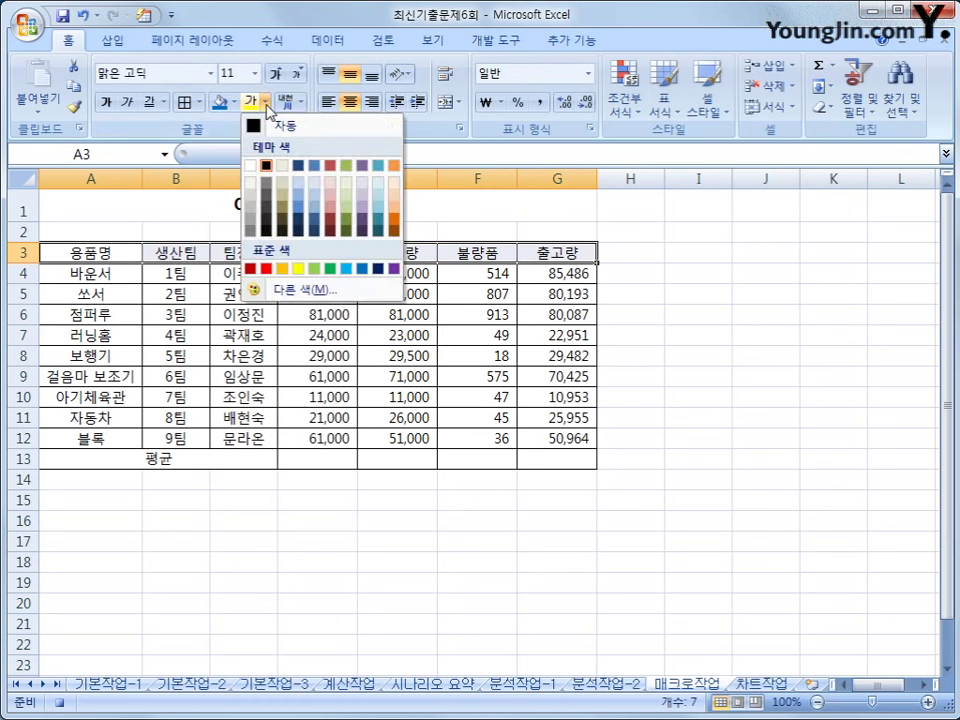
click(298, 268)
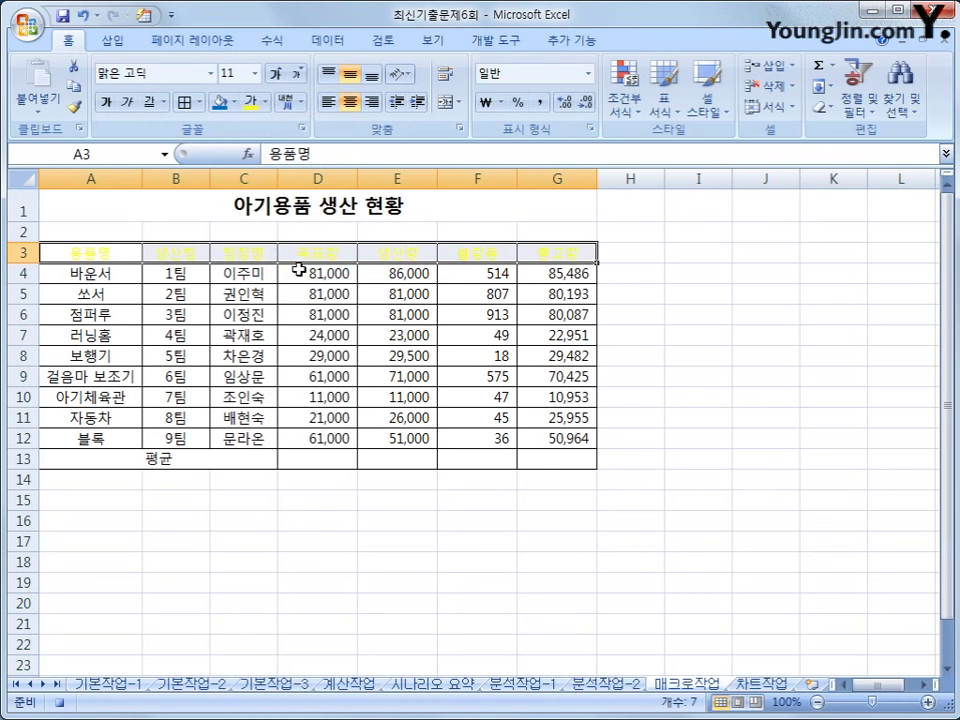
click(219, 101)
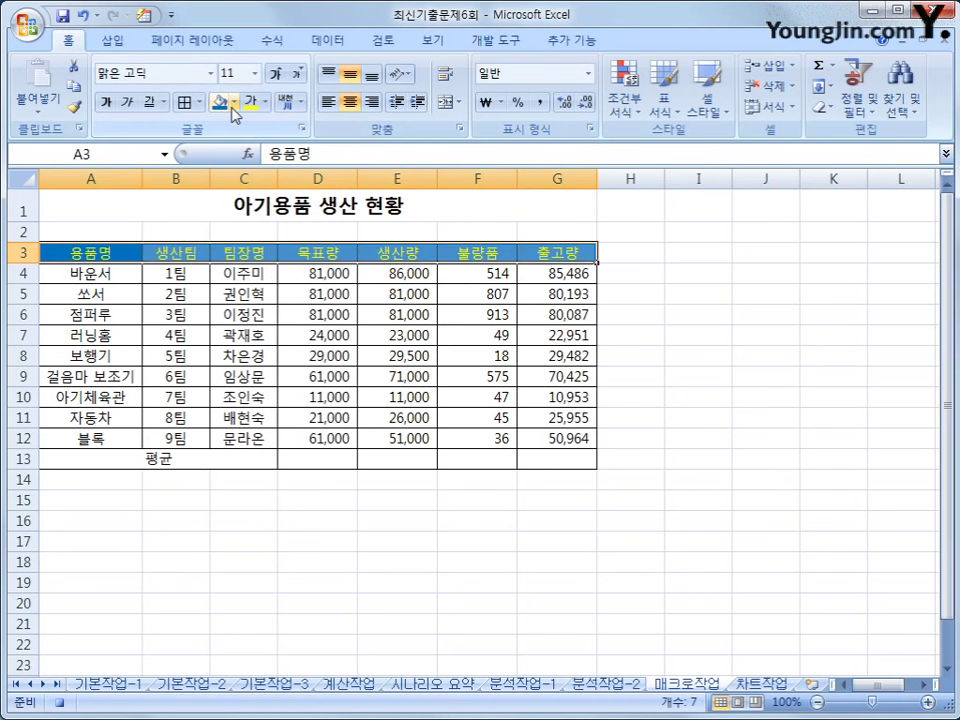
click(234, 102)
click(330, 246)
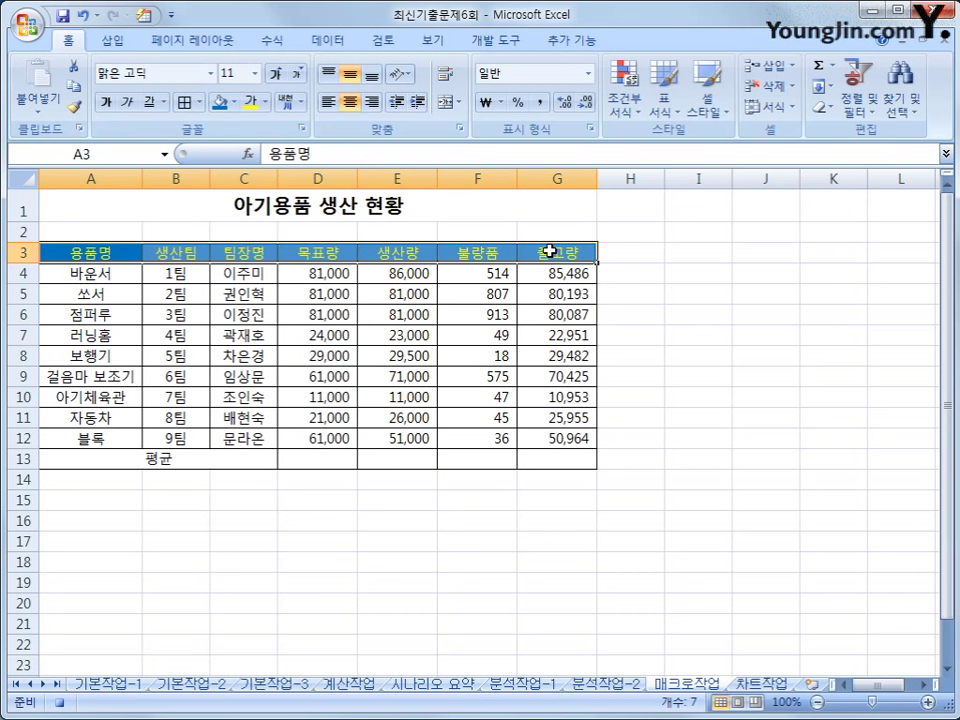
click(550, 251)
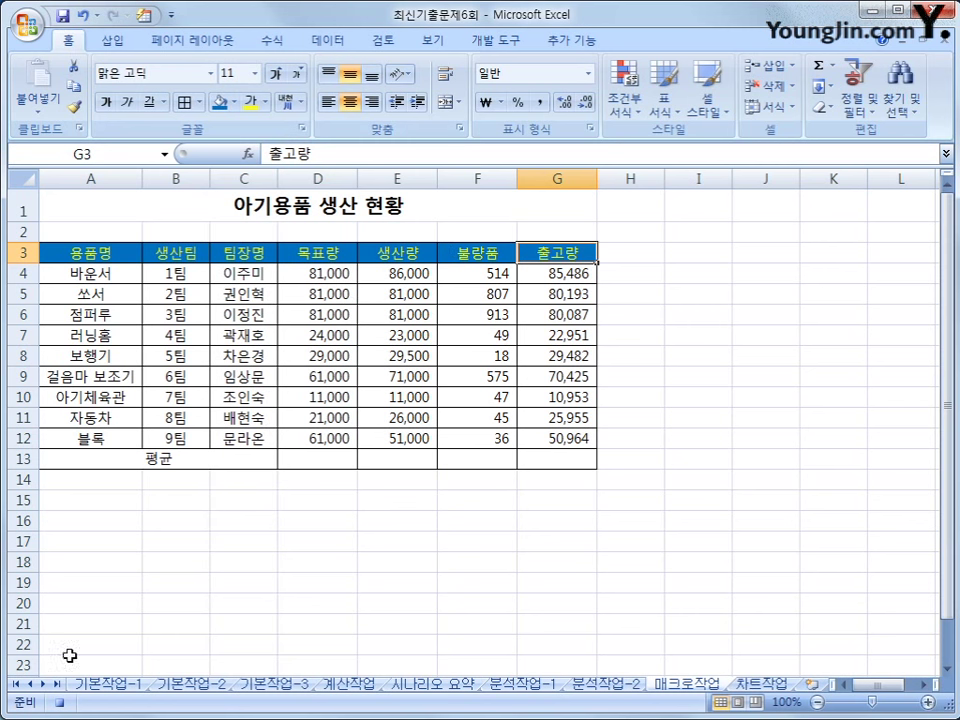
click(674, 524)
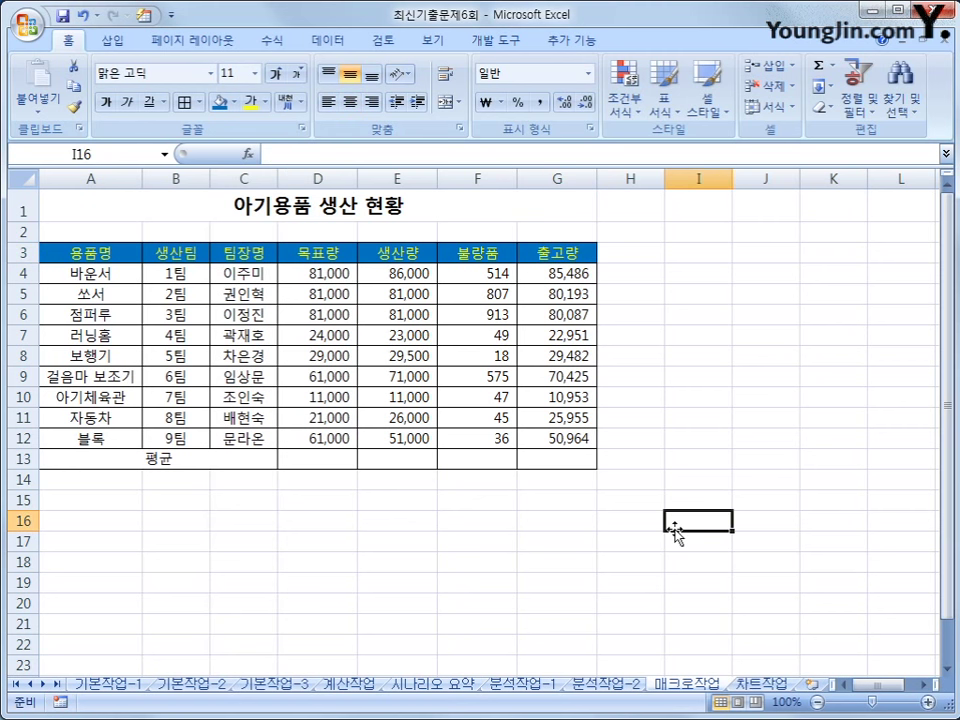
Draw a rounded rectangle about 3.81 × 1.16 cm over cells I3:J4 and label it 서식
click(112, 40)
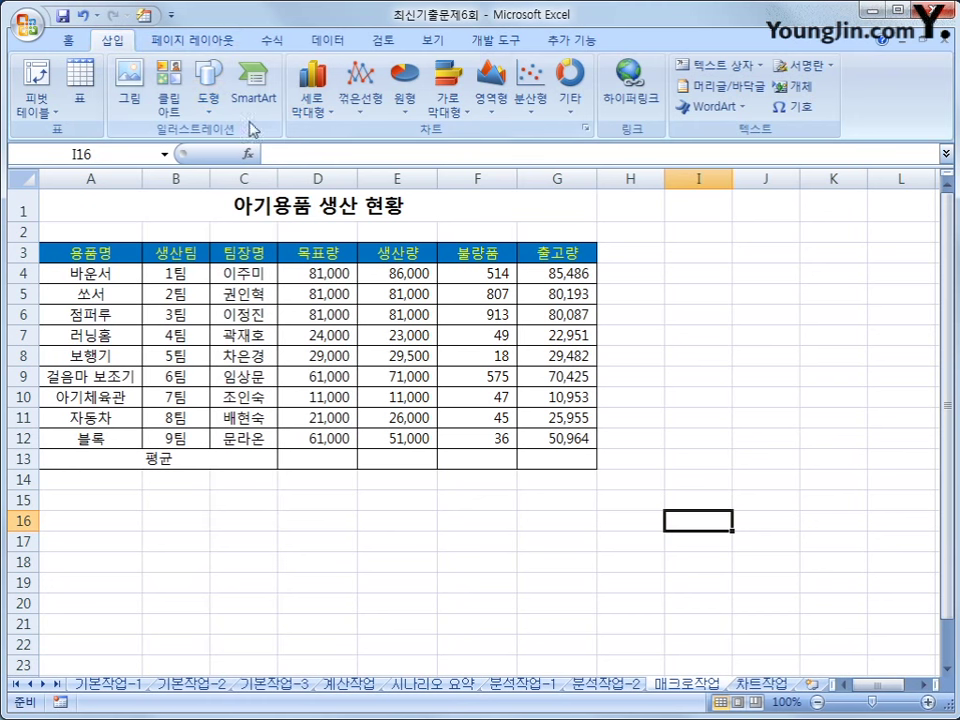
click(208, 100)
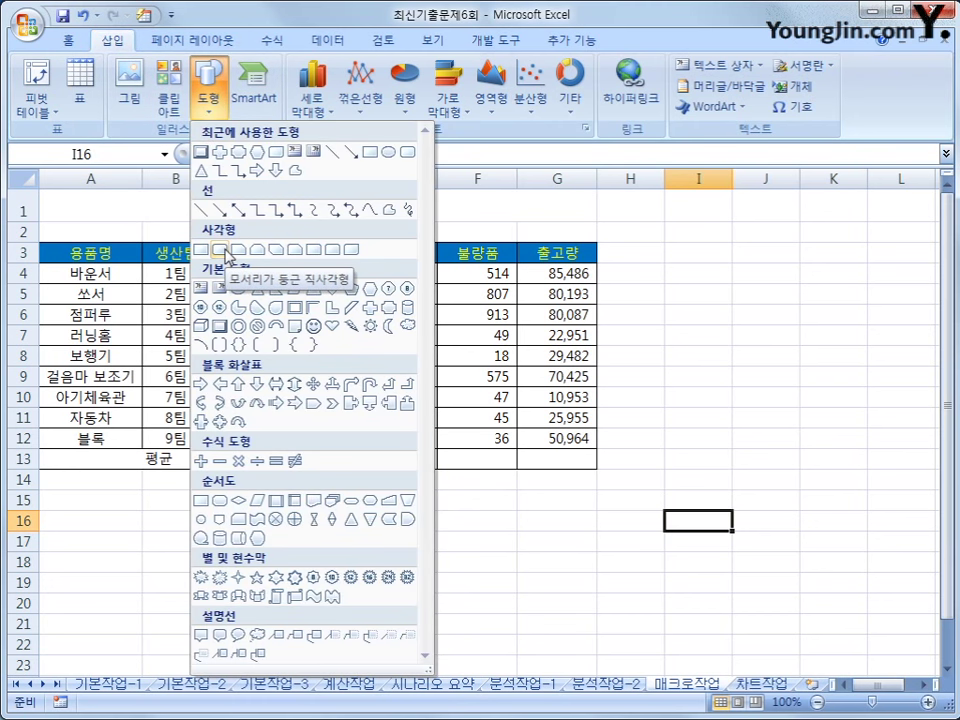
click(222, 249)
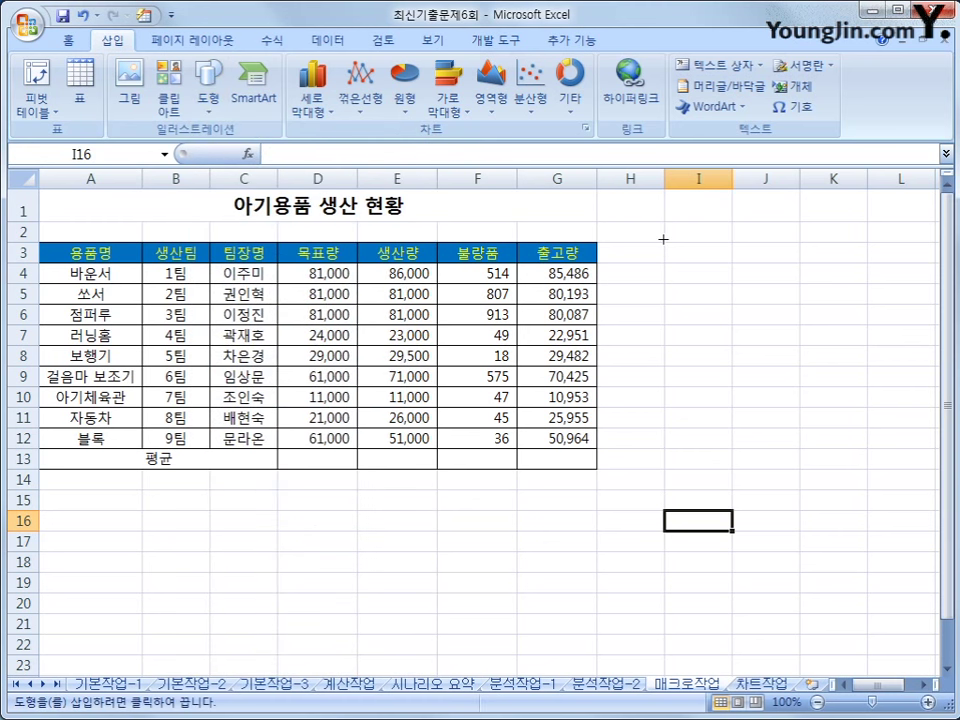
mouse_move(664, 242)
mouse_down()
mouse_move(735, 258)
mouse_move(765, 285)
mouse_move(800, 284)
mouse_up()
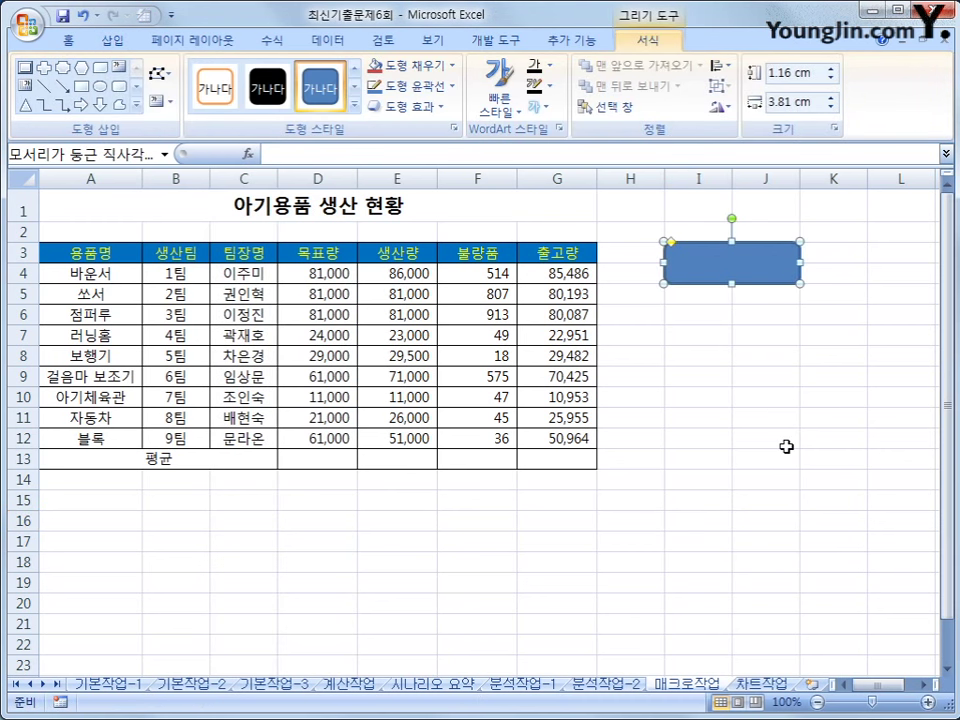
text(서식)
Assign the 서식 macro to the rounded rectangle and deselect the shape
right_click(760, 241)
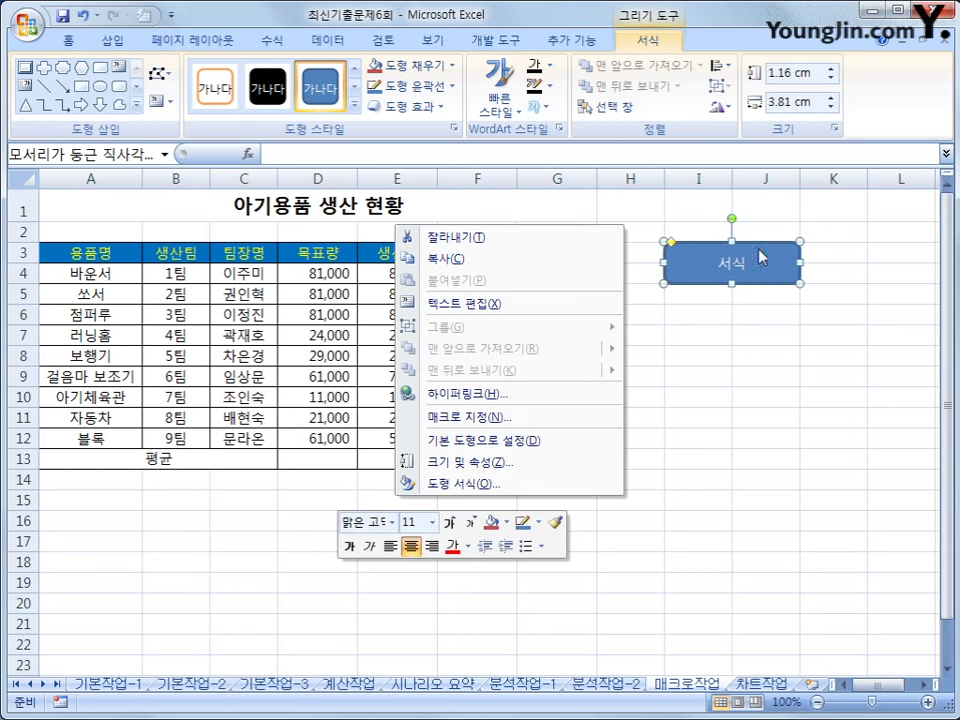
click(576, 418)
click(442, 330)
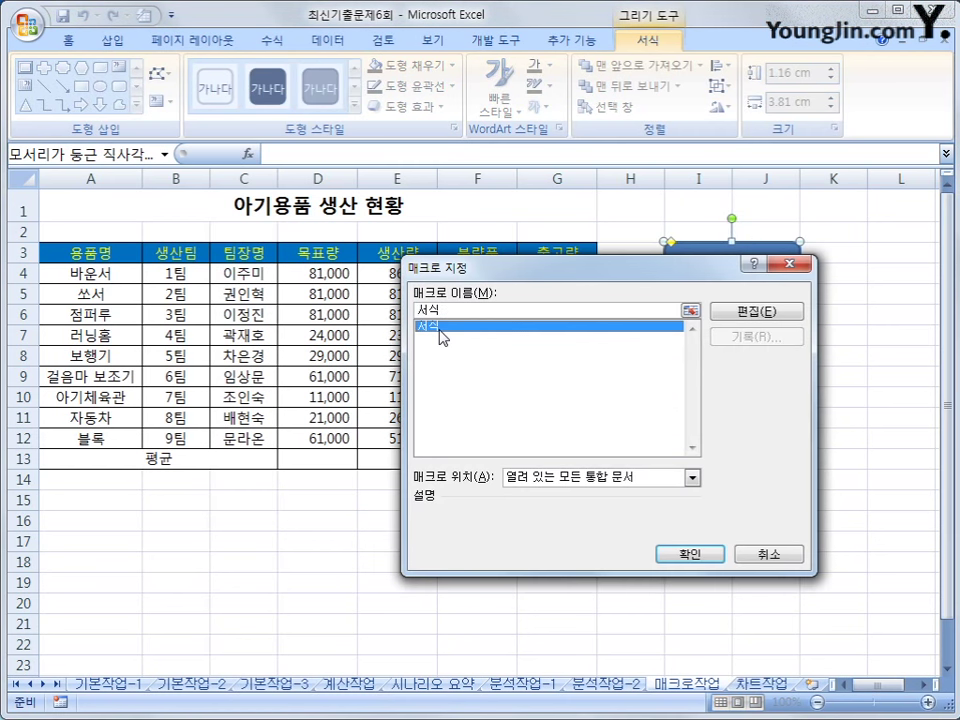
click(683, 558)
click(757, 555)
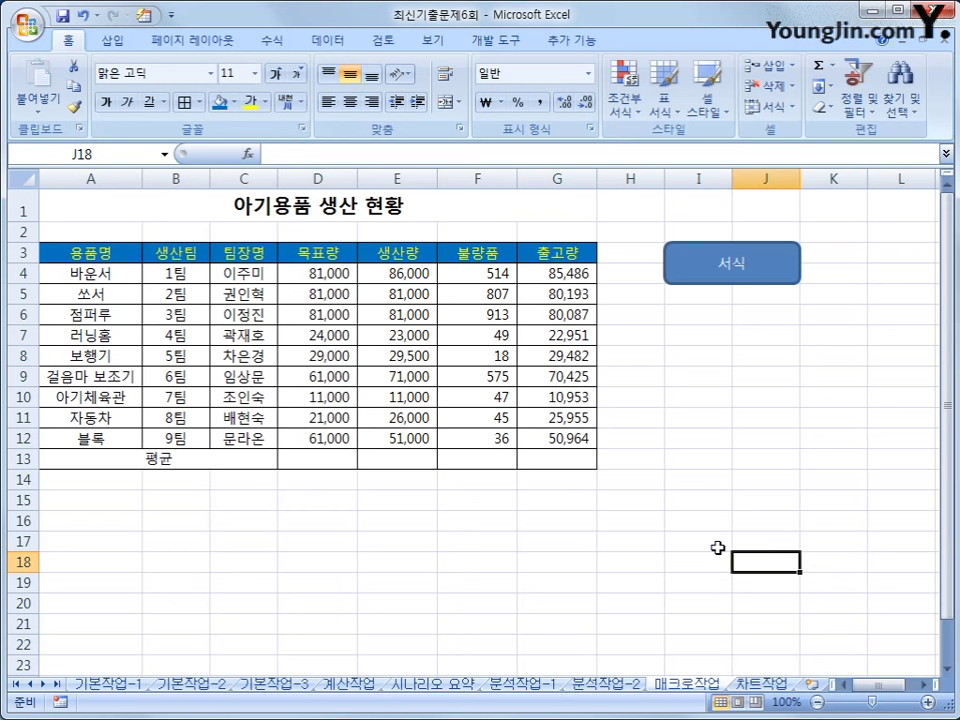
Start recording a second macro named 평균 in the current workbook
click(57, 705)
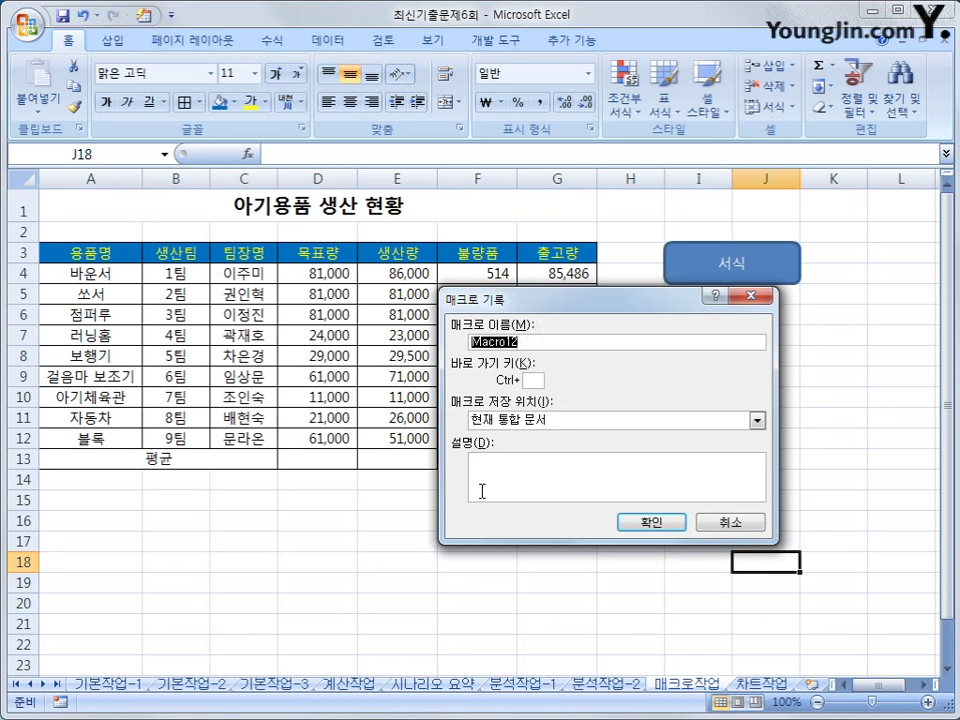
text(평균)
key(Return)
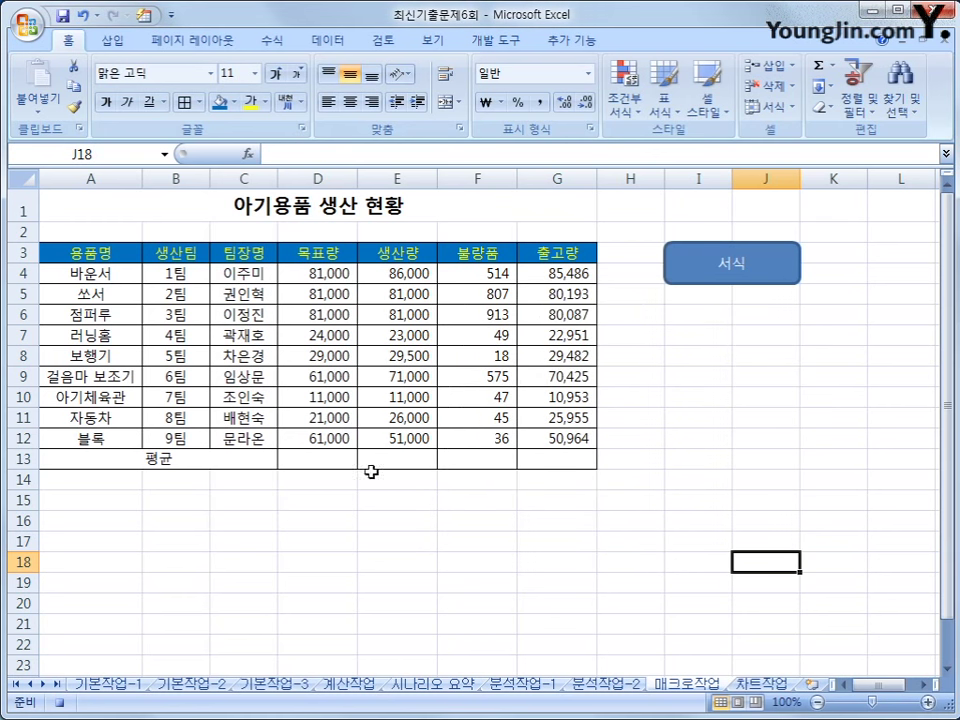
Enter the formula =AVERAGE(D4:D12) in cell D13
click(339, 459)
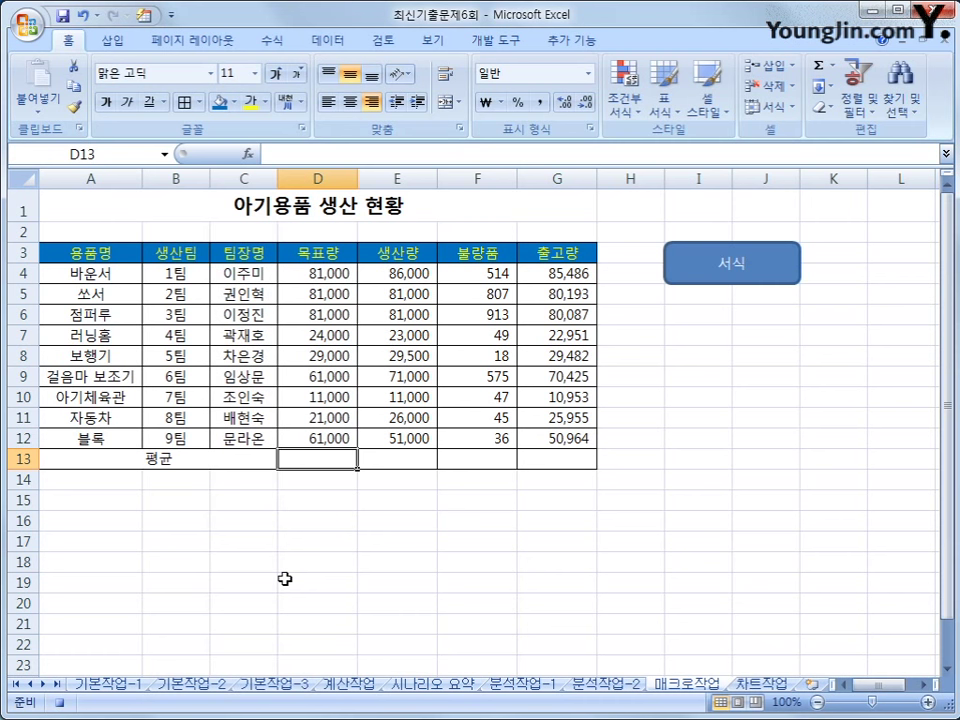
text(=a)
key(Hangul)
text(a)
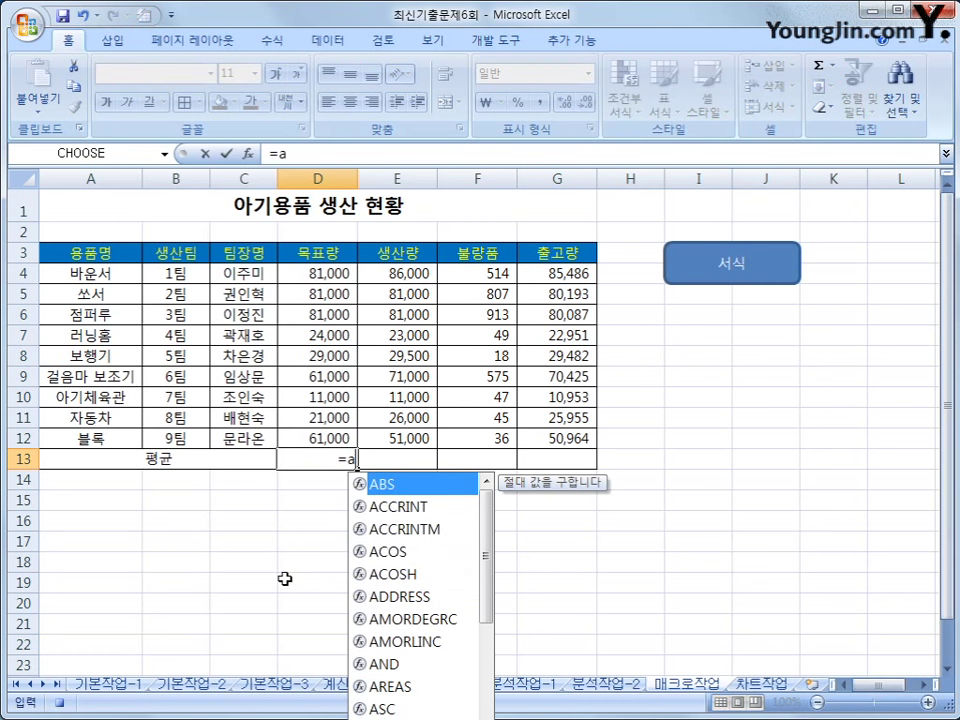
text(verage)
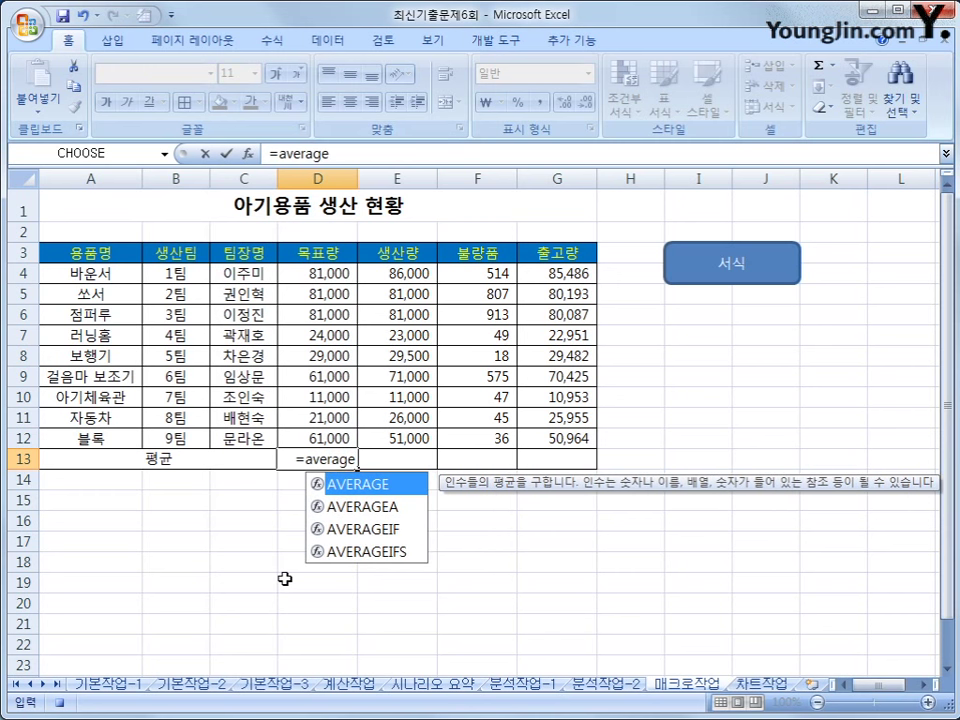
key(Tab)
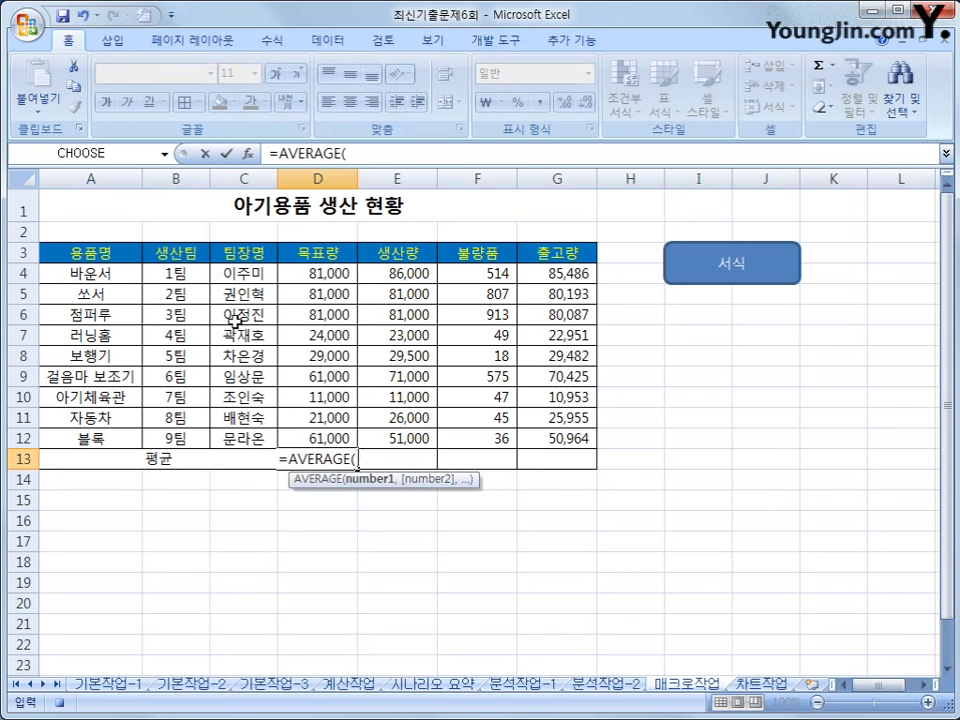
click(326, 281)
drag(326, 281, 352, 438)
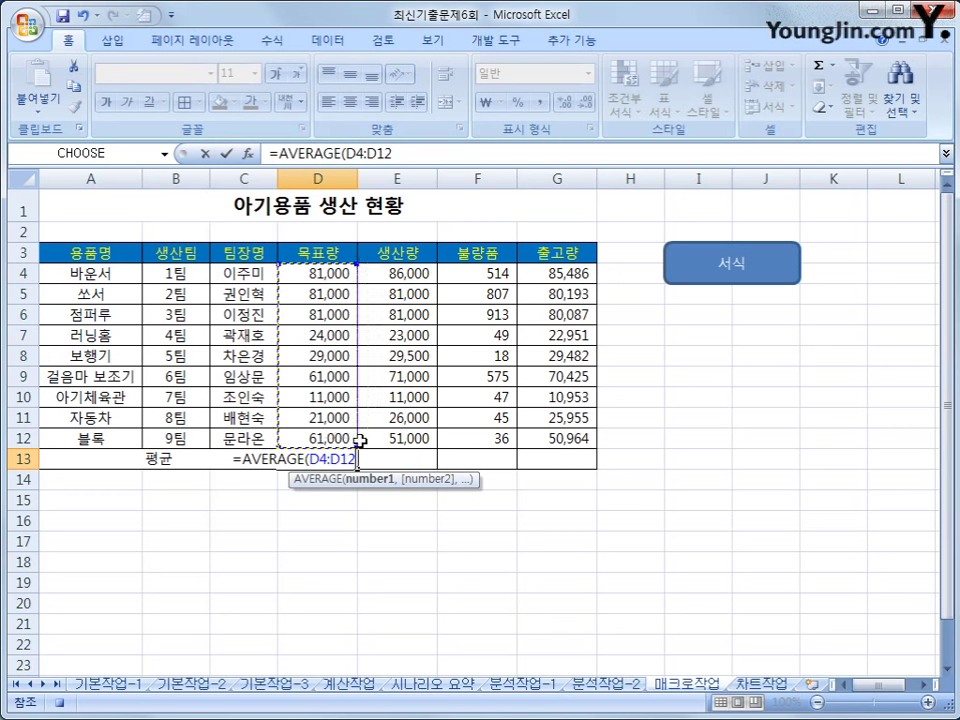
text())
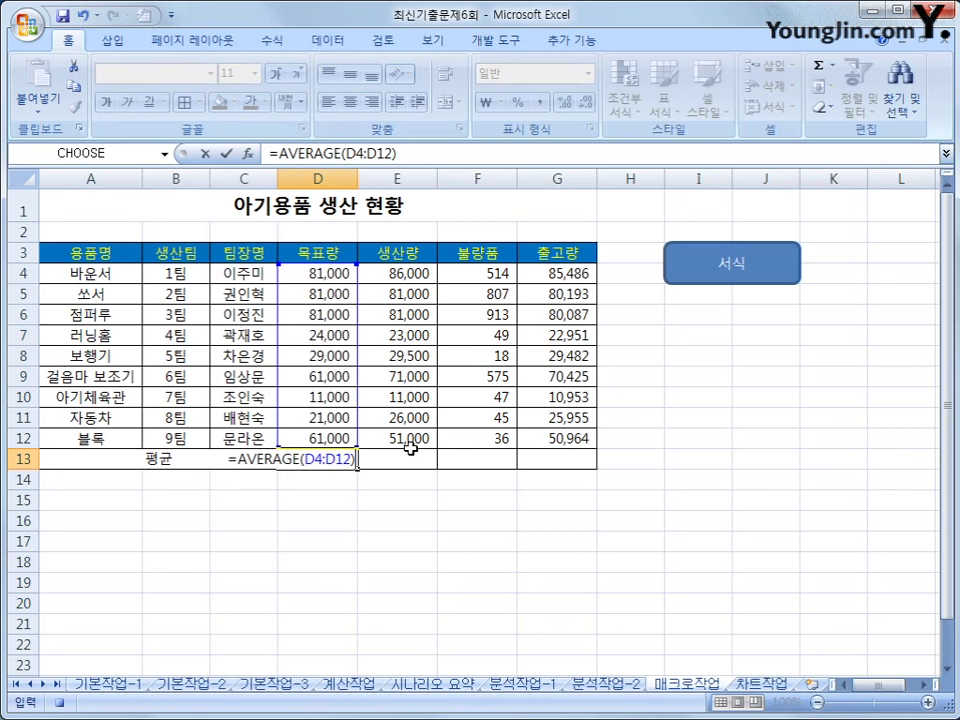
key(Return)
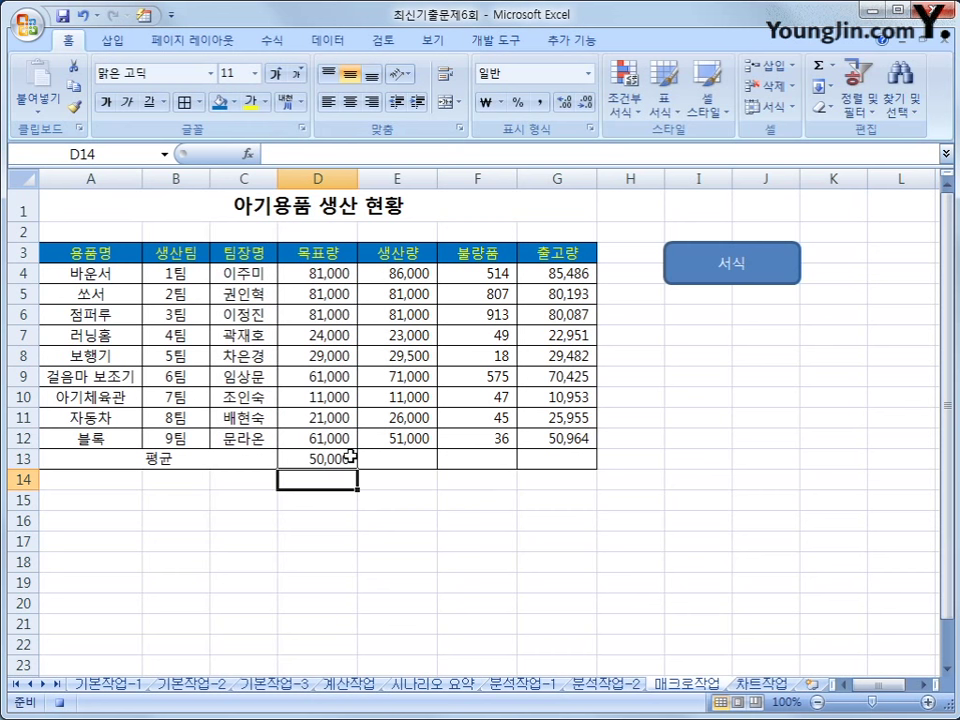
Add one decimal place to the average in D13, fill it across to G13, and stop recording the macro
click(340, 458)
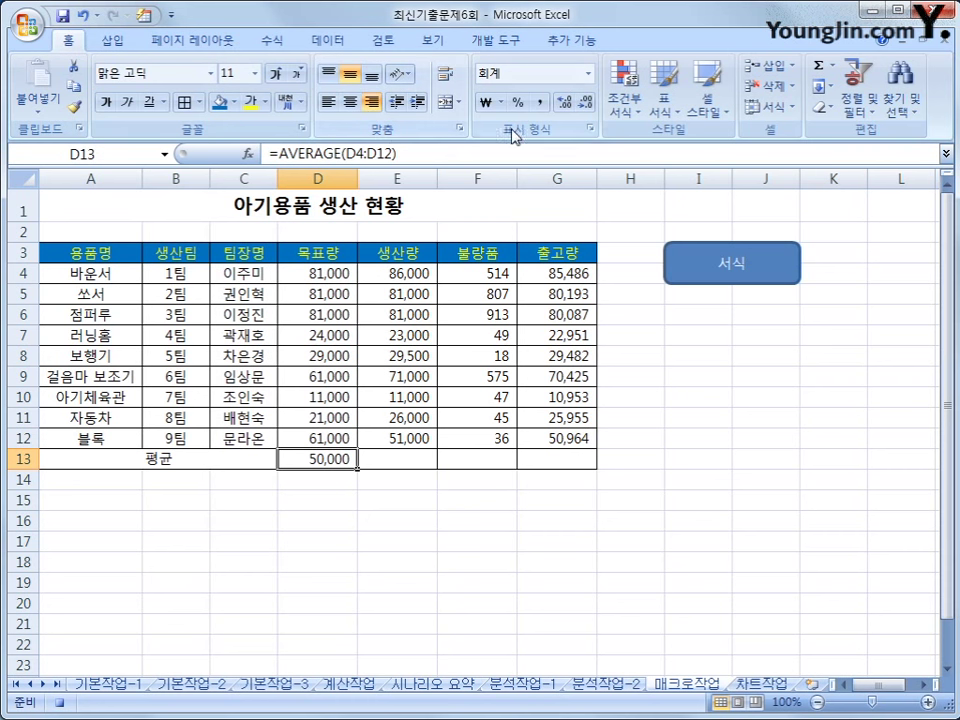
click(565, 103)
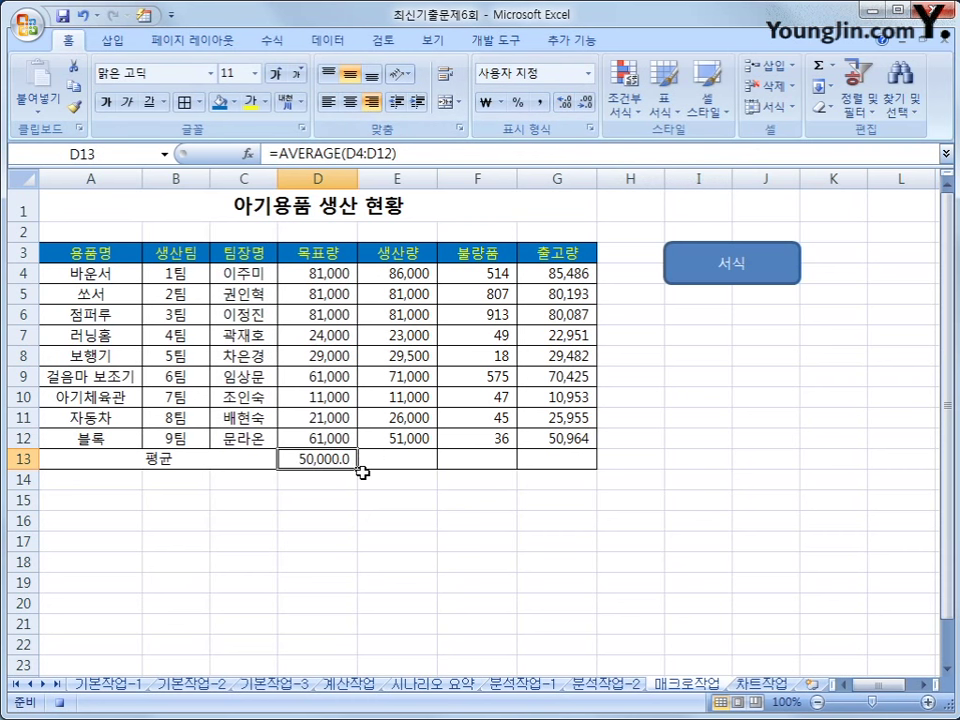
drag(358, 468, 592, 468)
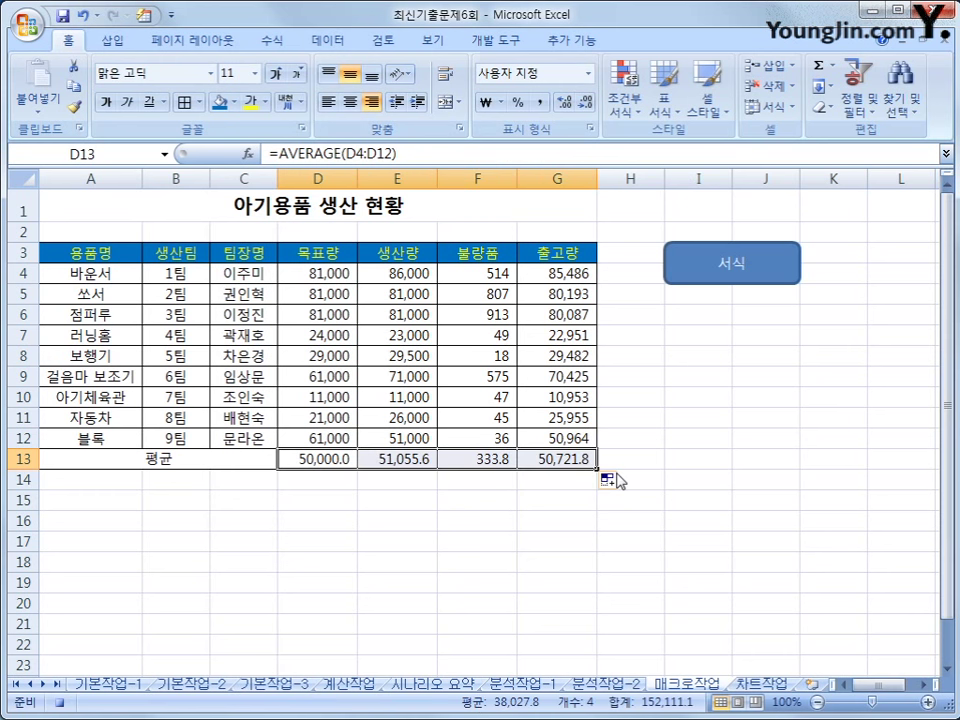
click(557, 461)
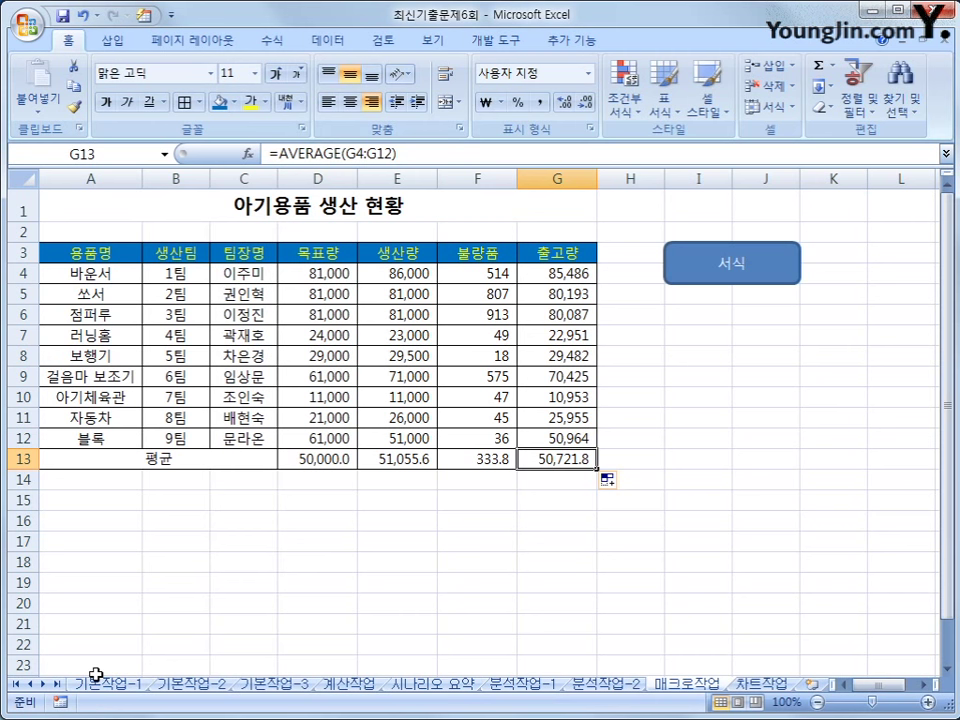
click(250, 520)
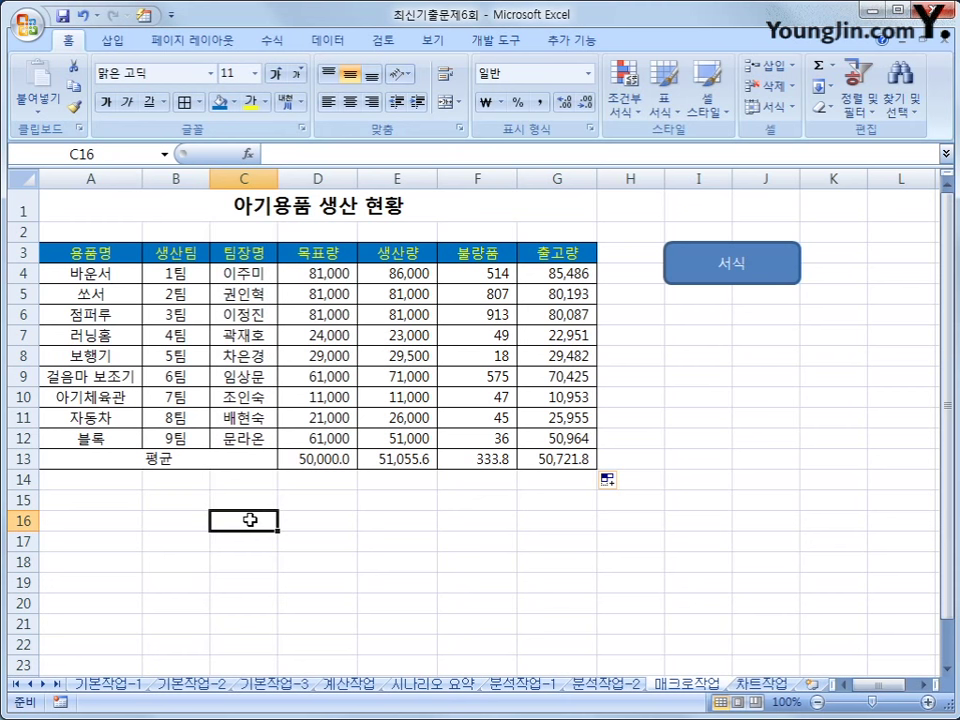
Draw a plaque shape about 3.84 × 1.11 cm over cells I6:J7 and label it 평균
click(114, 40)
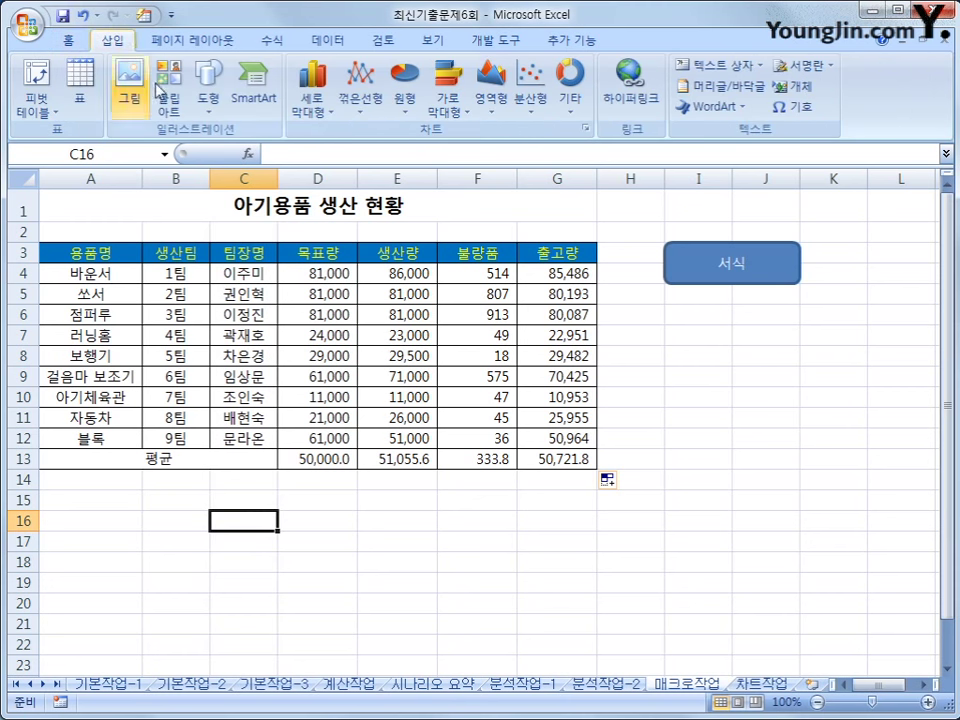
click(208, 95)
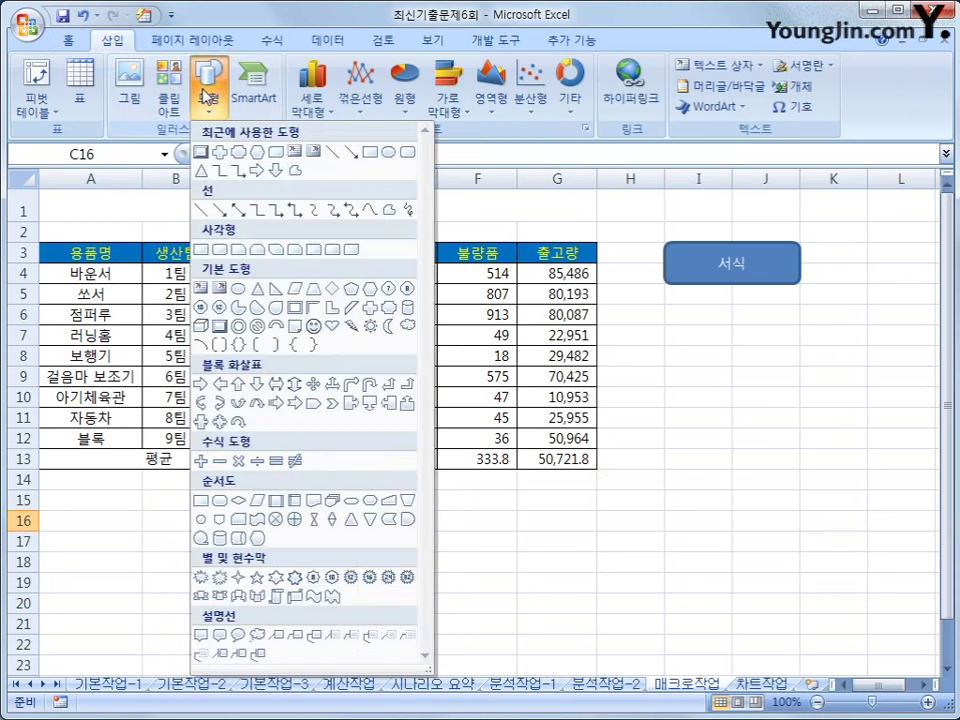
click(387, 312)
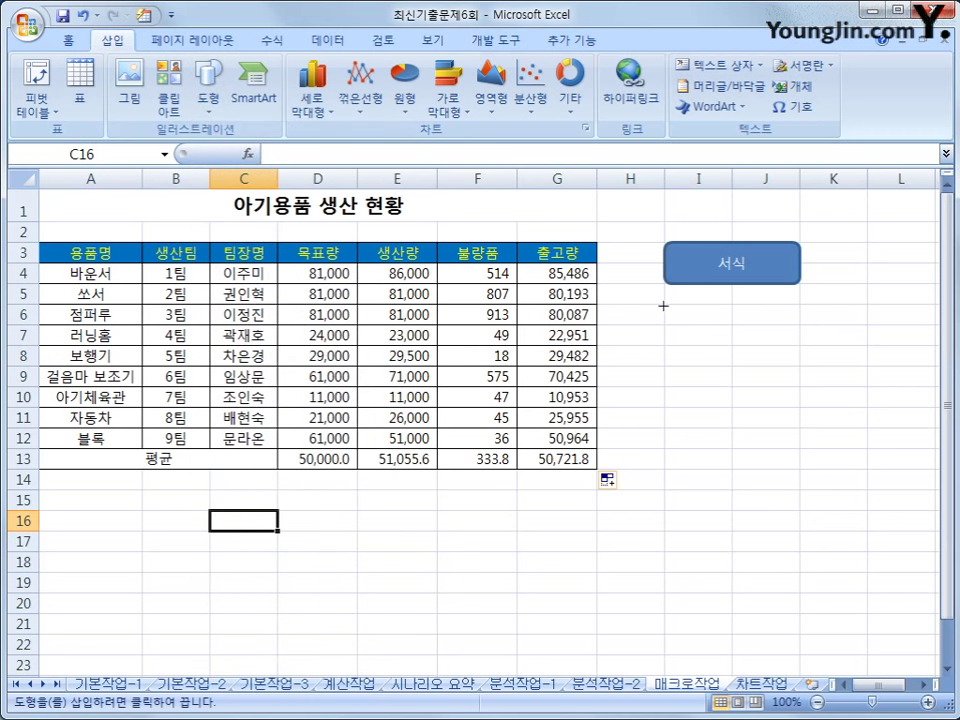
drag(663, 306, 793, 347)
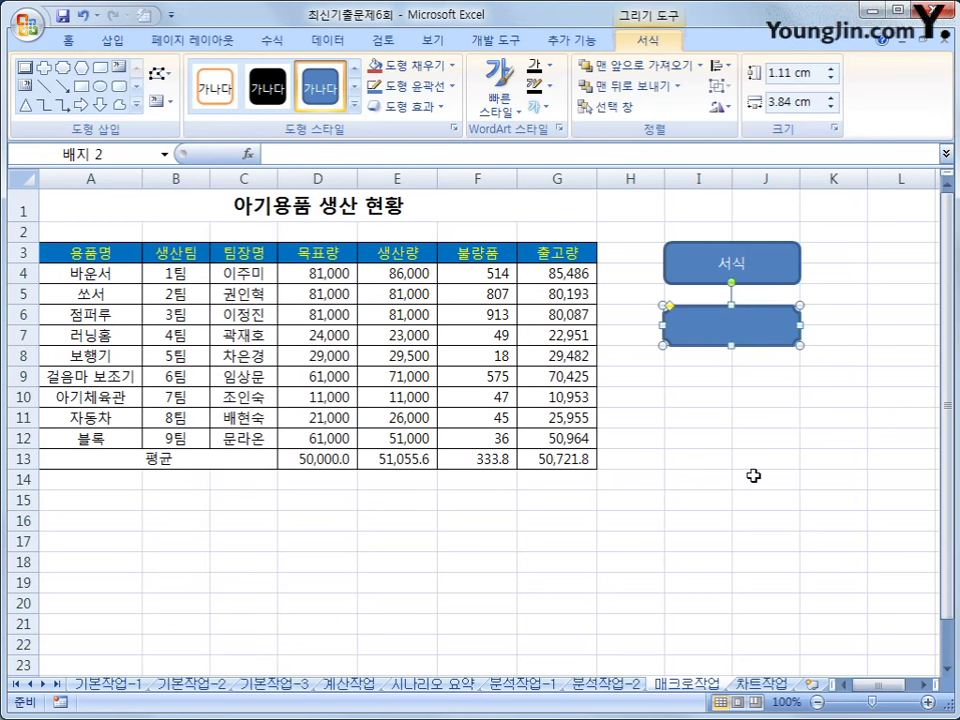
text(sud)
key(BackSpace)
key(BackSpace)
key(BackSpace)
text(평균)
Assign the 평균 macro to the plaque shape and deselect it
right_click(765, 317)
click(583, 418)
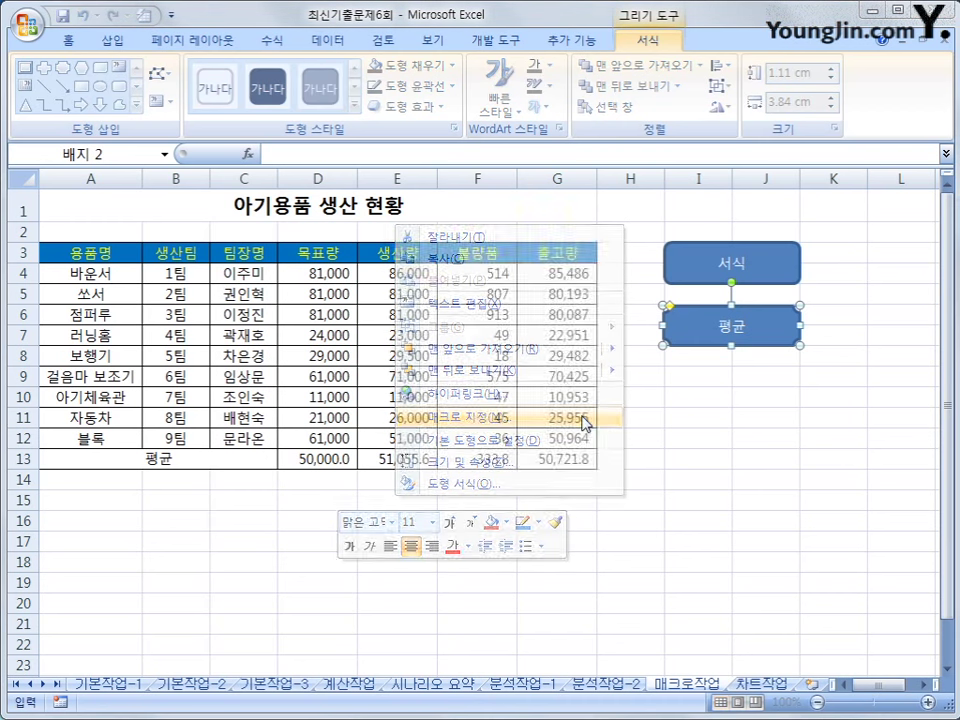
click(440, 338)
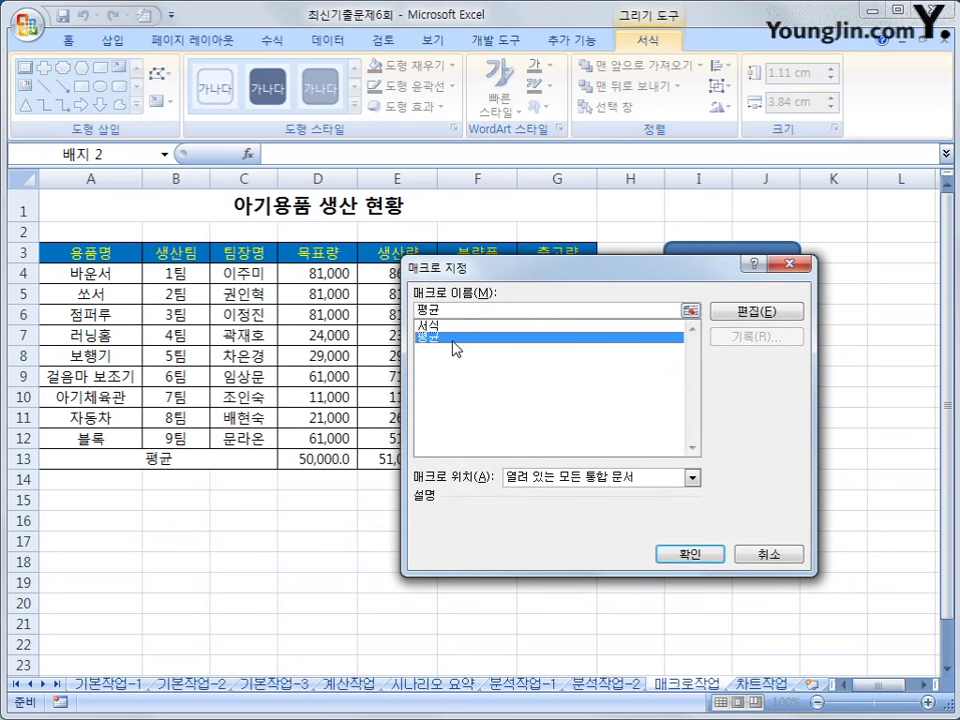
click(688, 555)
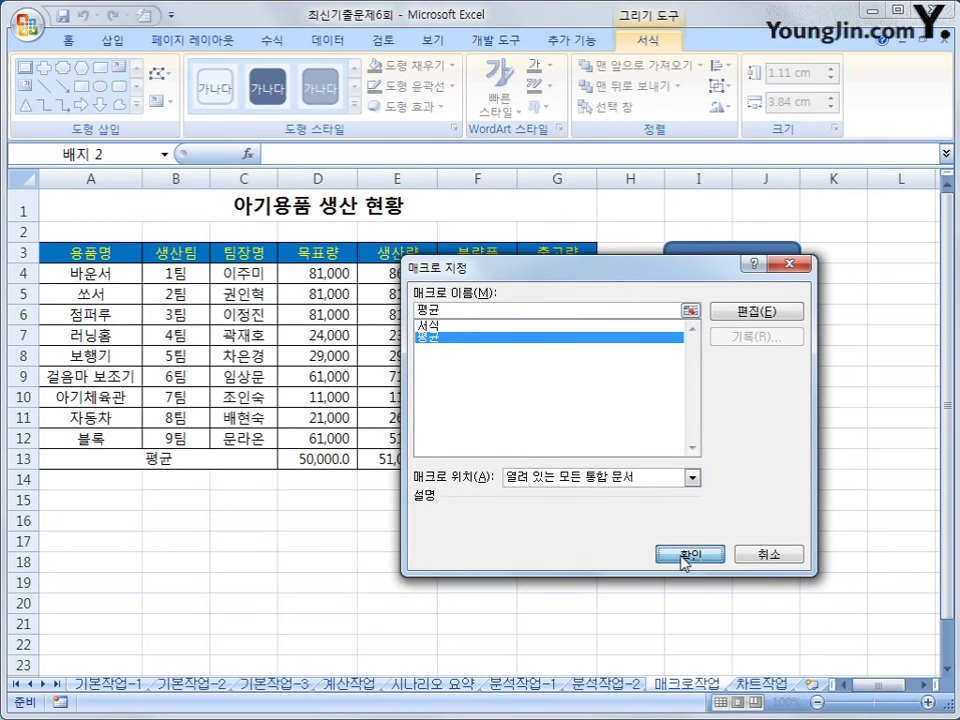
key(Escape)
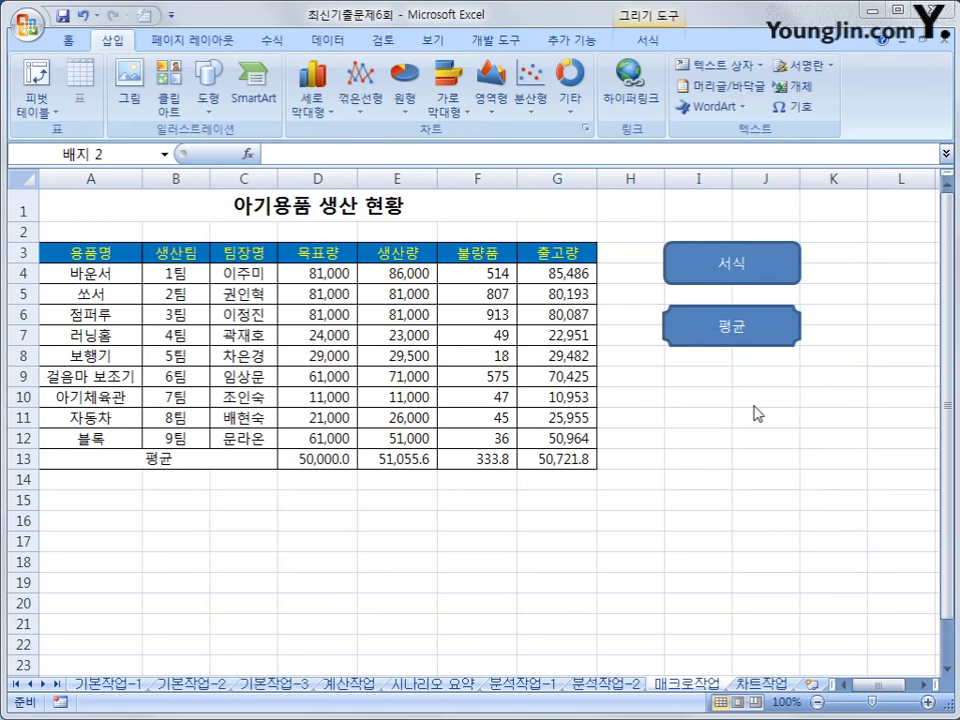
Open the 차트작업 sheet and compare the column chart's categories and series with the sales table above it
click(757, 687)
click(694, 386)
scroll(694, 385, down, 1)
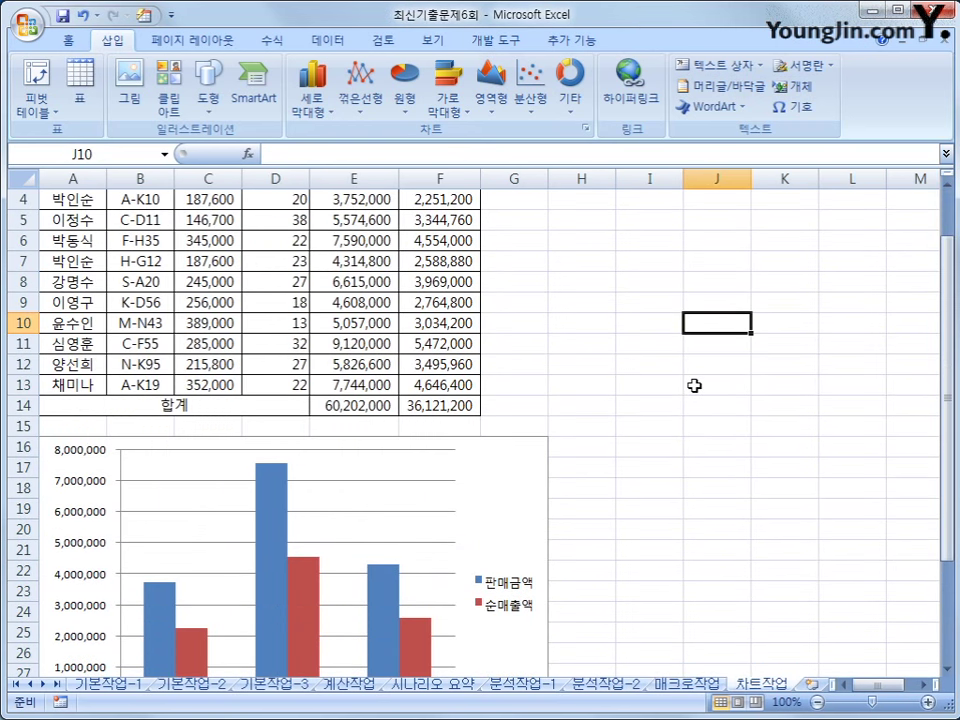
scroll(694, 386, down, 3)
scroll(694, 386, up, 1)
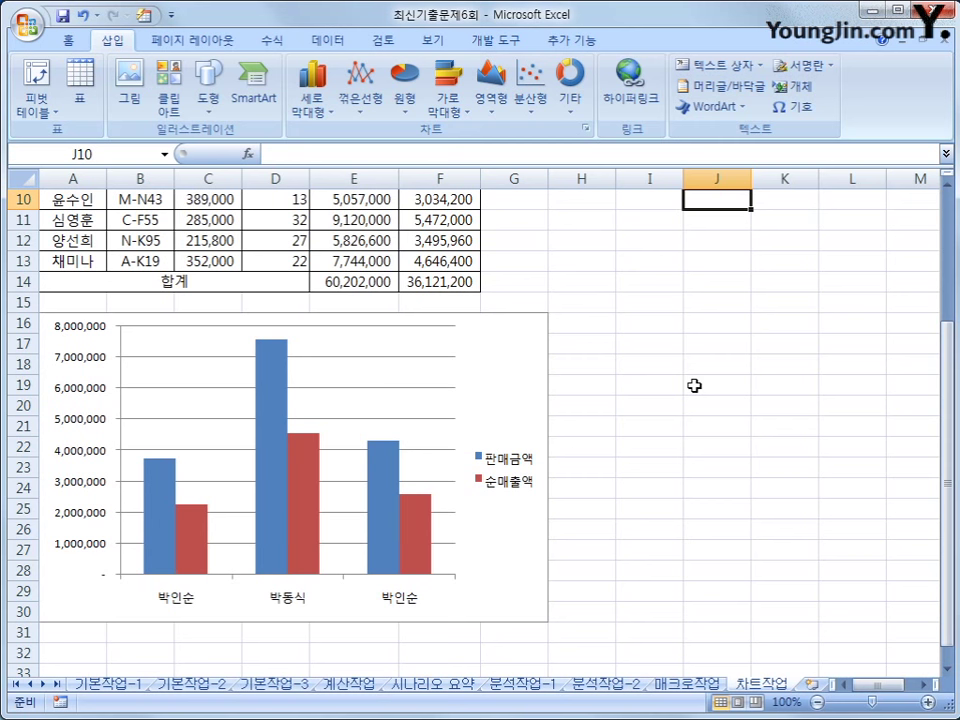
scroll(694, 386, up, 1)
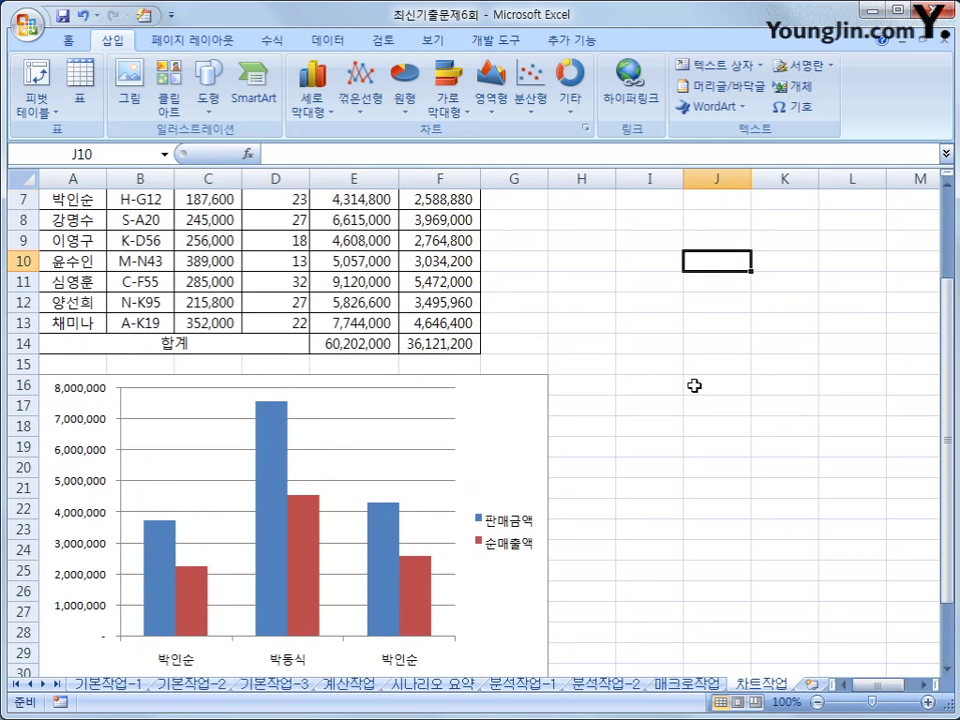
click(527, 432)
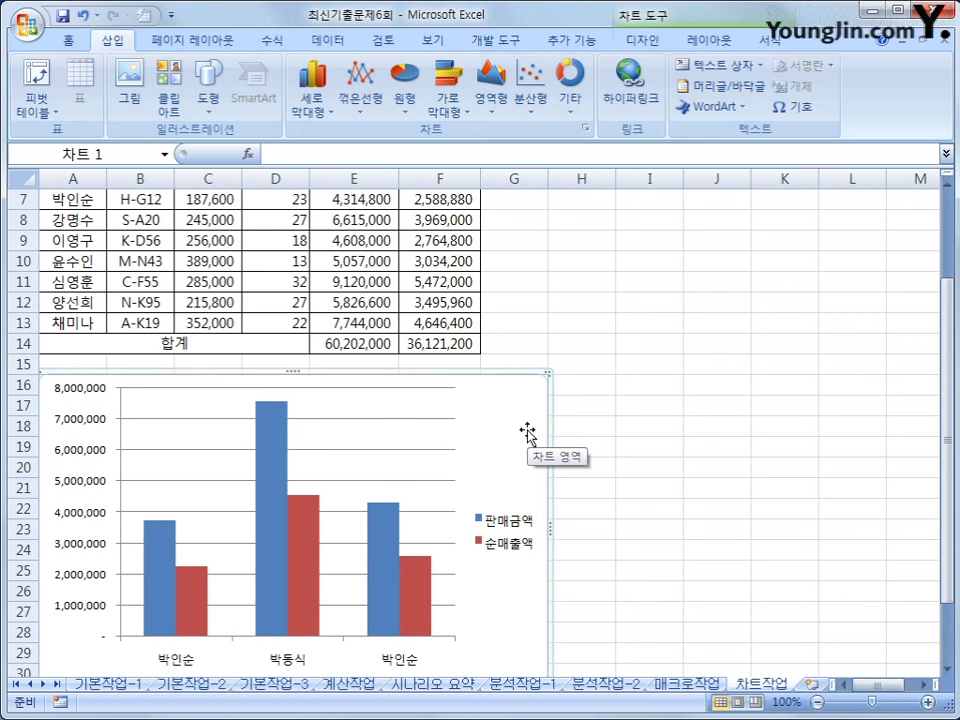
scroll(527, 432, up, 2)
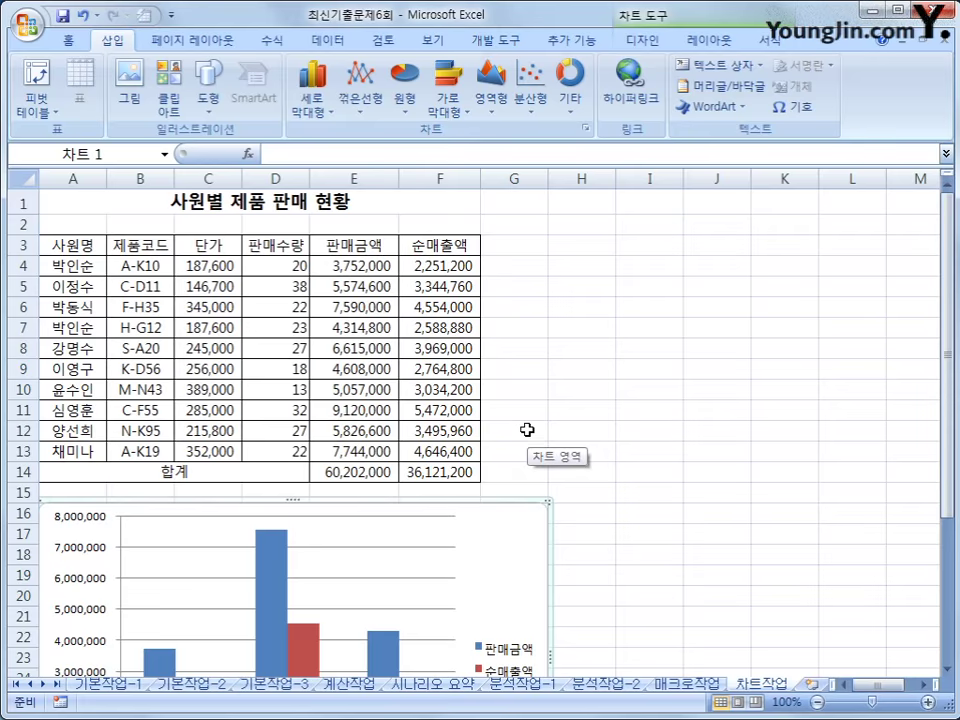
scroll(527, 430, down, 2)
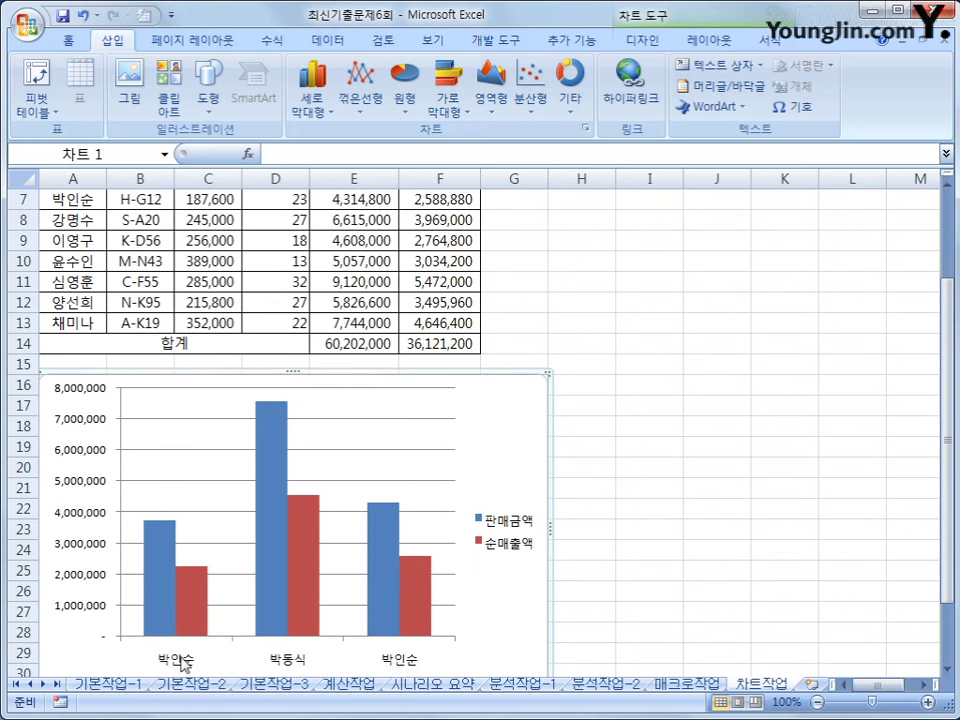
scroll(458, 600, up, 2)
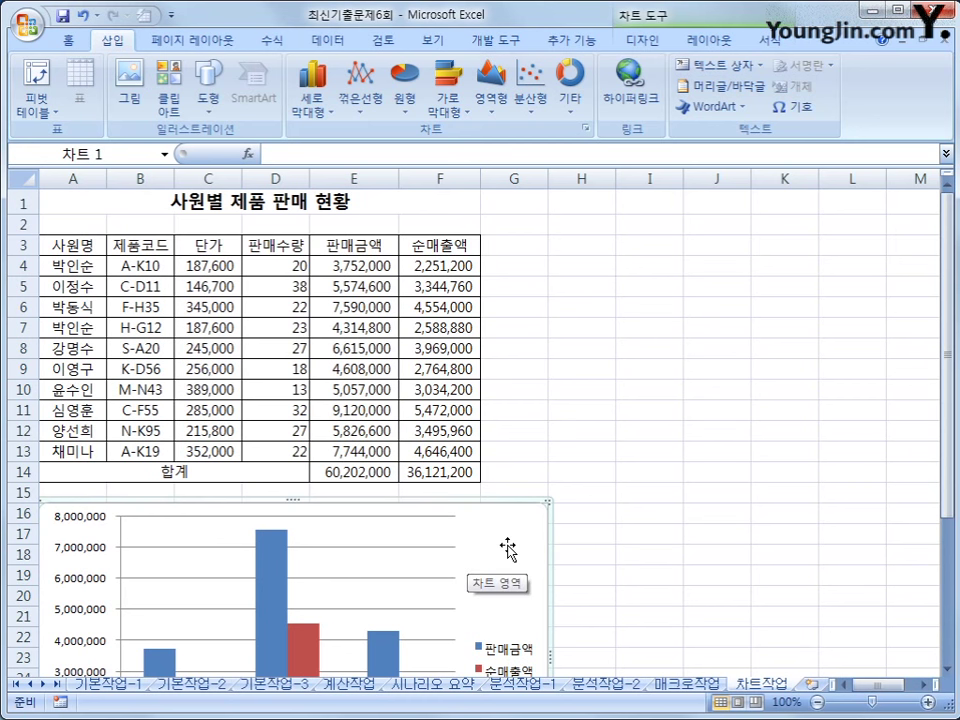
Open the column chart's data source selection and collapse it to its data range for editing
right_click(384, 525)
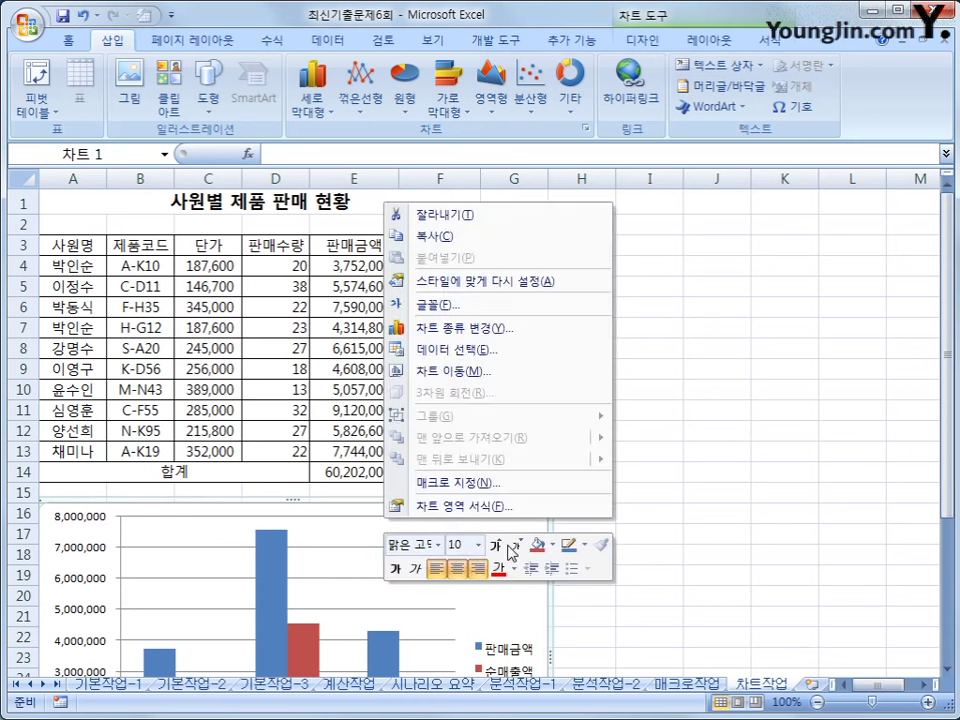
click(489, 355)
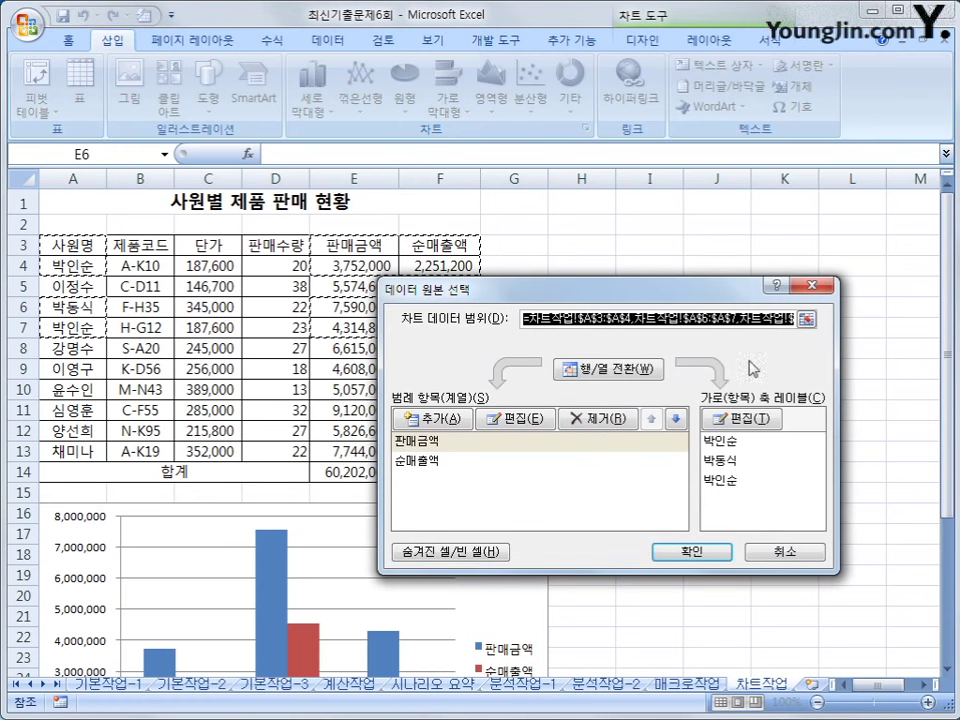
click(806, 318)
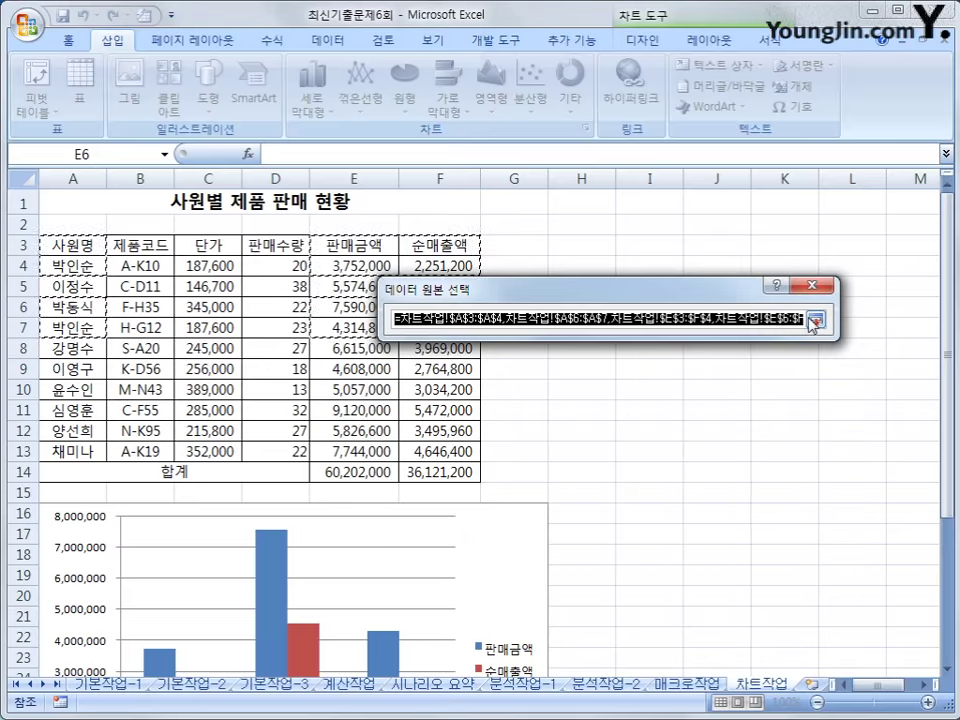
click(795, 323)
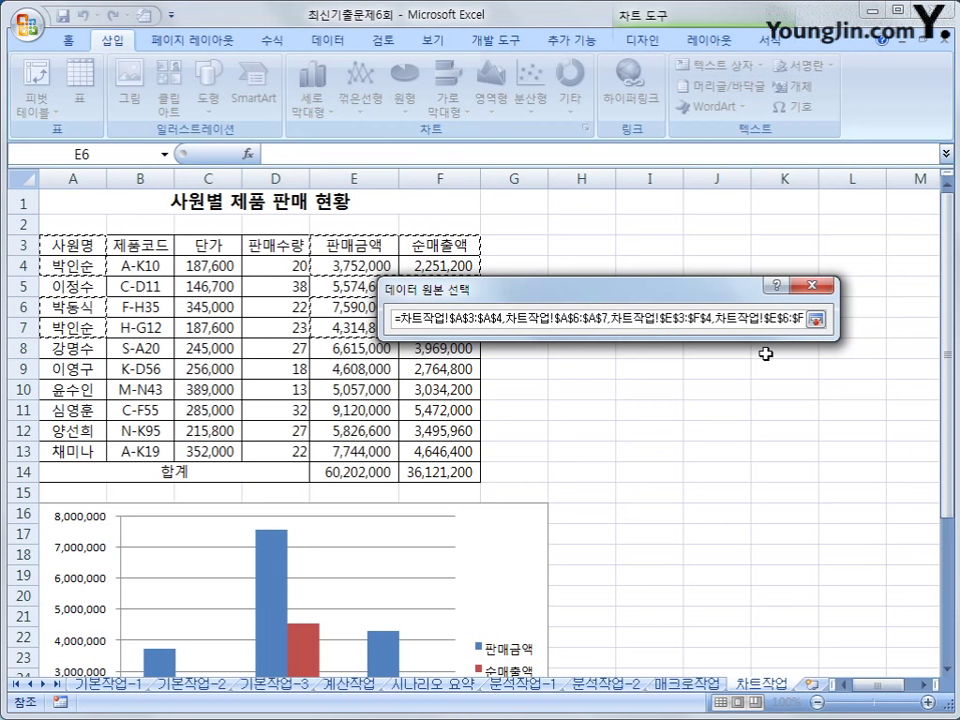
key(Right)
key(shift+Down)
key(Right)
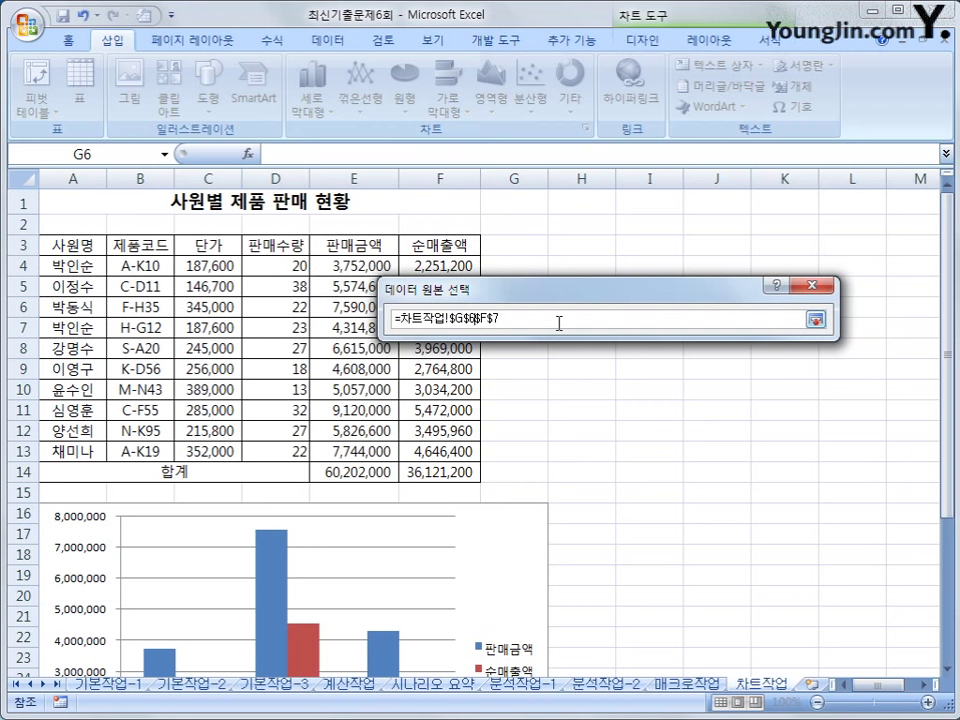
key(Right)
key(Right)
key(Right)
key(Right)
key(Right)
key(Right)
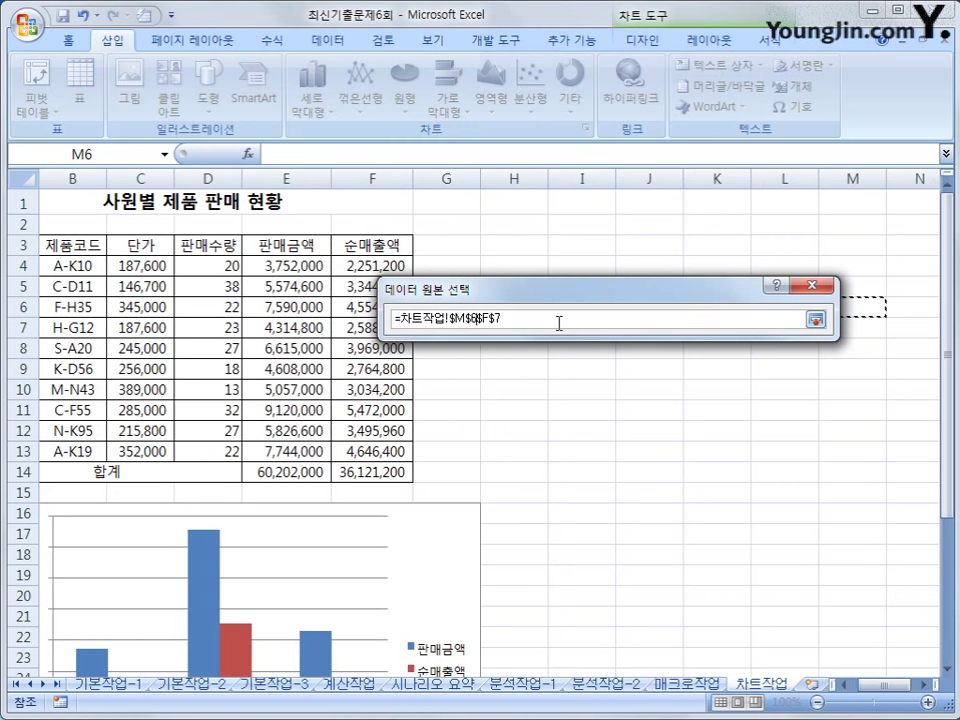
Clear the chart's old data range and select A3:A4 and E3:F4 on the 차트작업 sheet as its source
key(BackSpace)
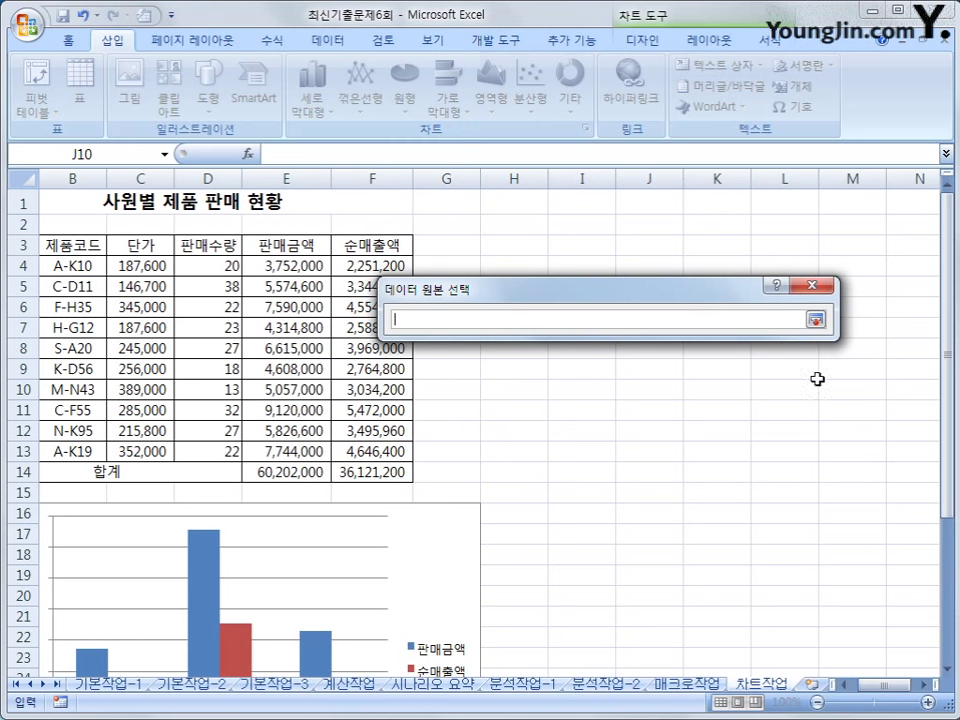
click(845, 684)
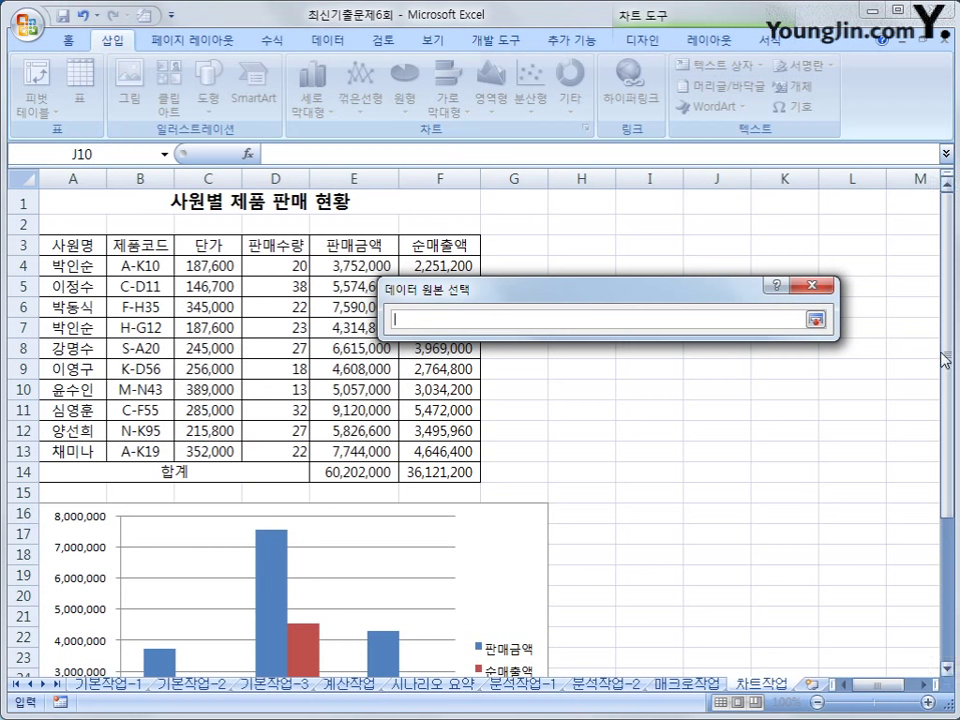
click(815, 319)
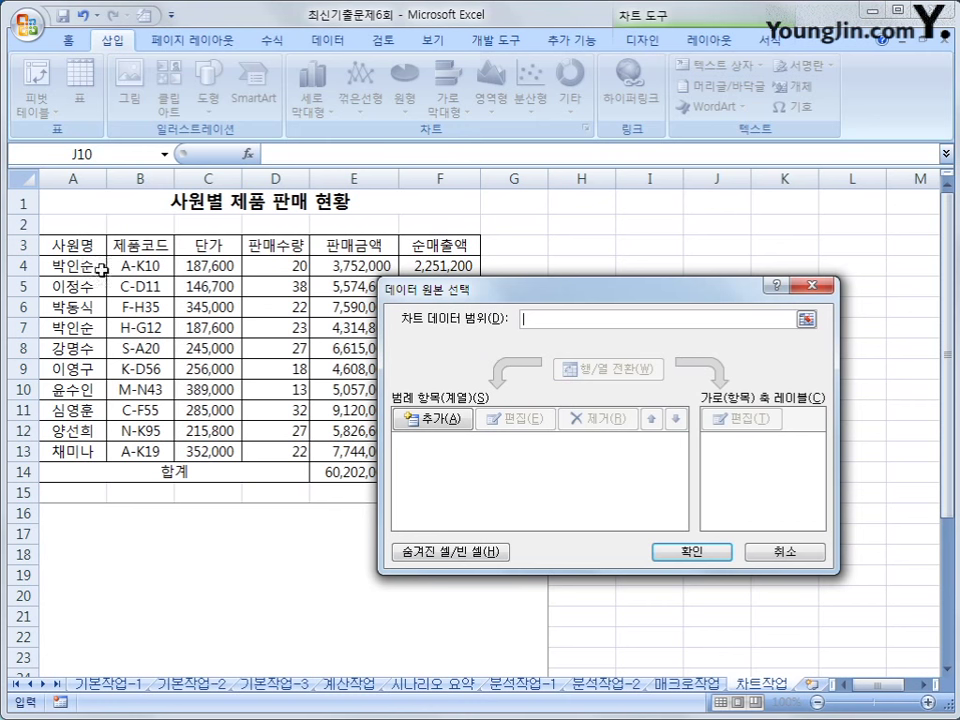
drag(83, 243, 84, 255)
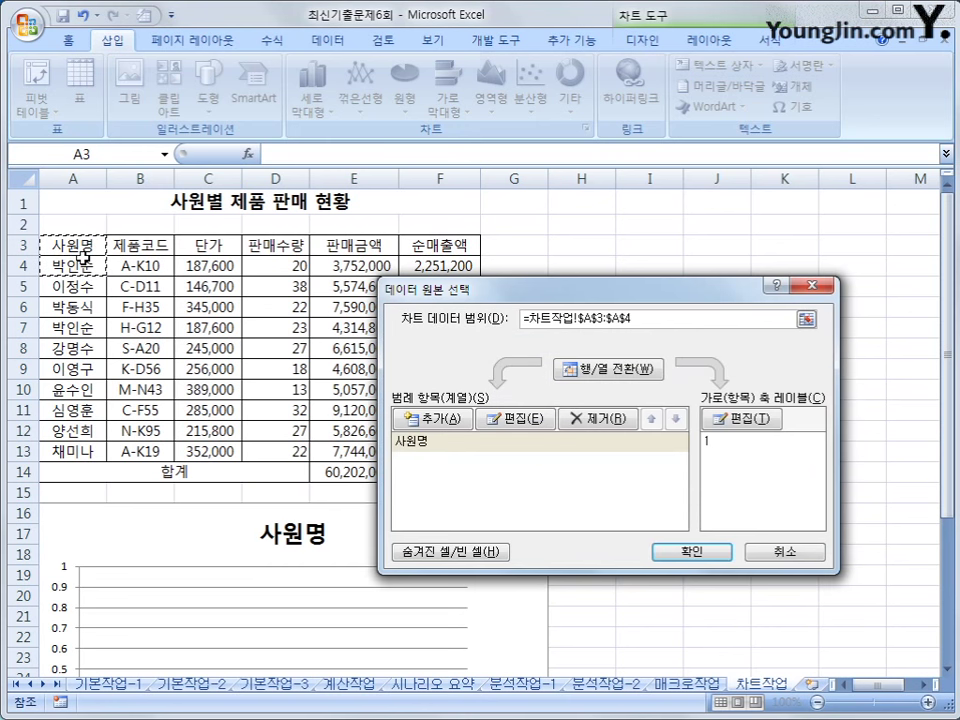
drag(348, 243, 405, 262)
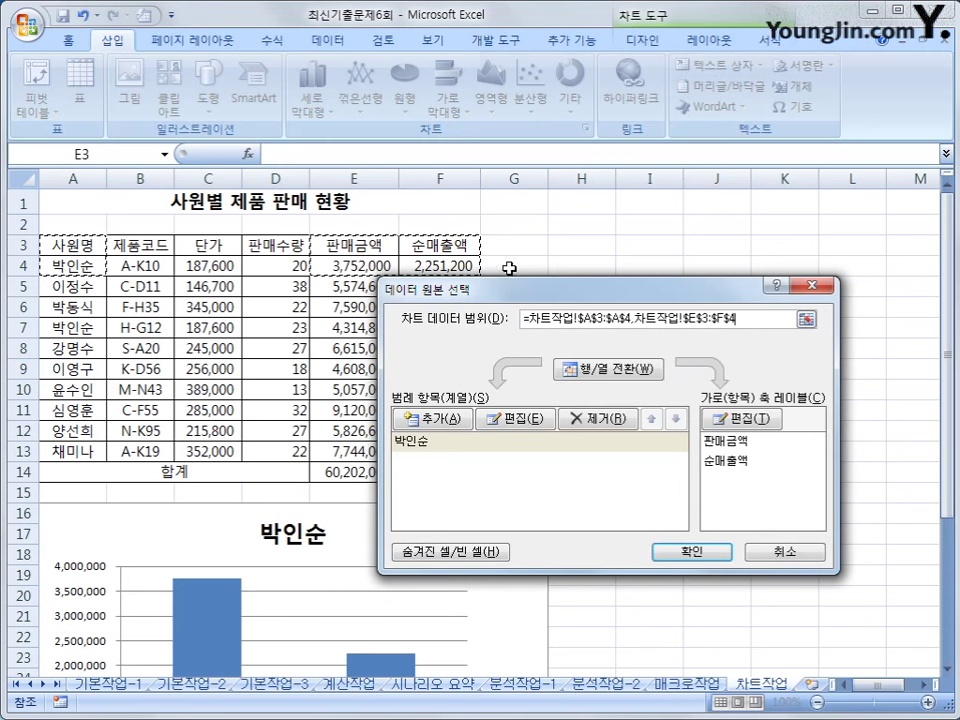
Add the name, 판매금액 and 순매출액 cells of rows 6, 7 and 11 to the chart's data range and apply it
ctrl+click(96, 307)
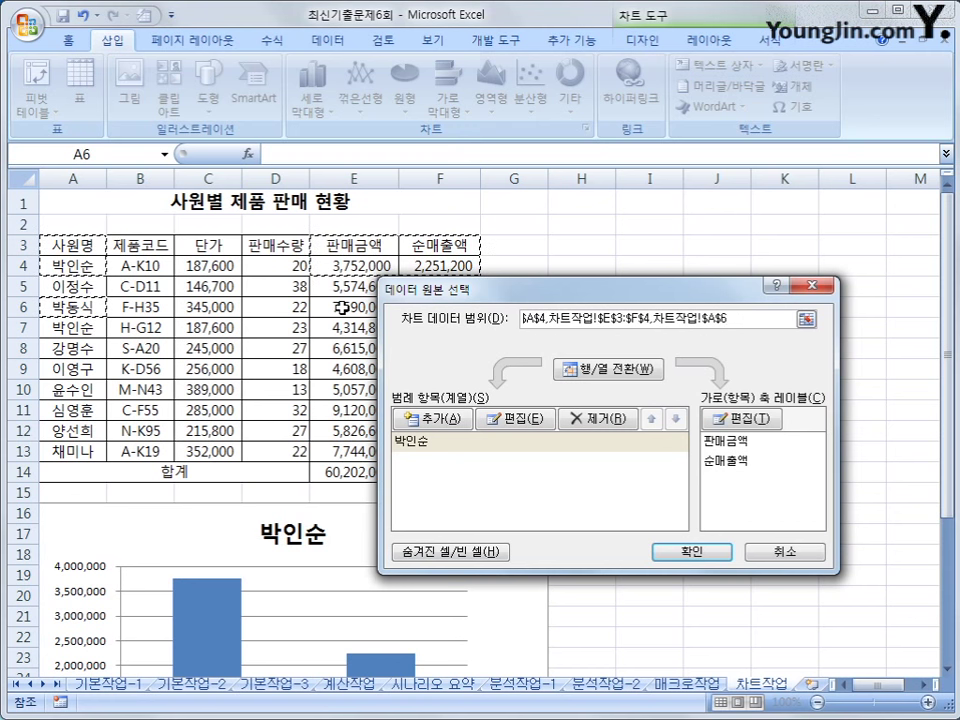
drag(352, 306, 411, 315)
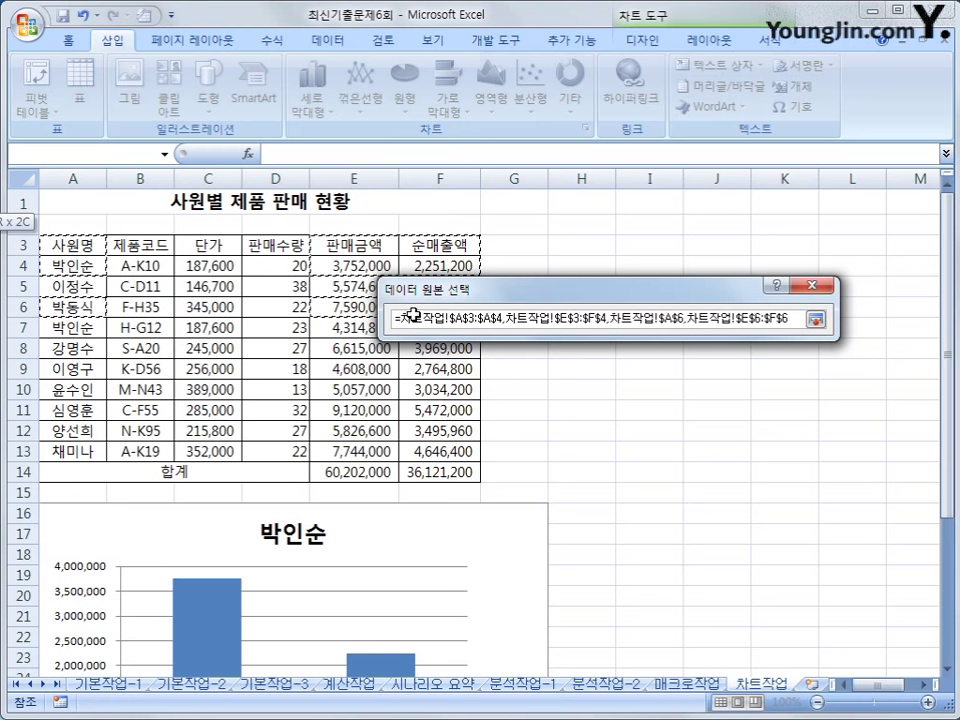
drag(411, 316, 413, 315)
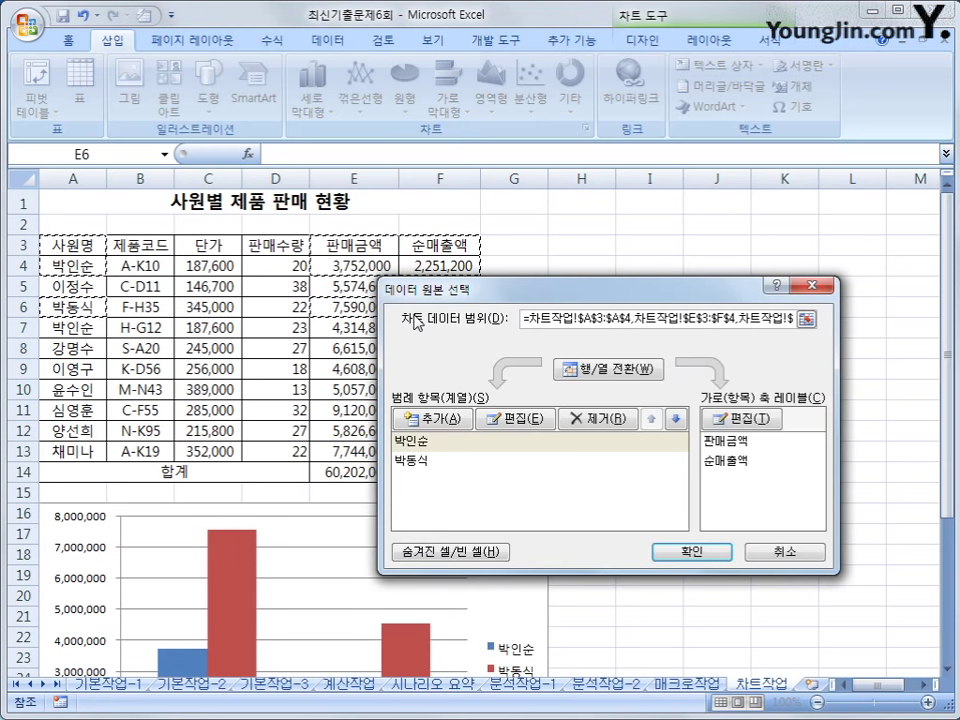
ctrl+click(63, 327)
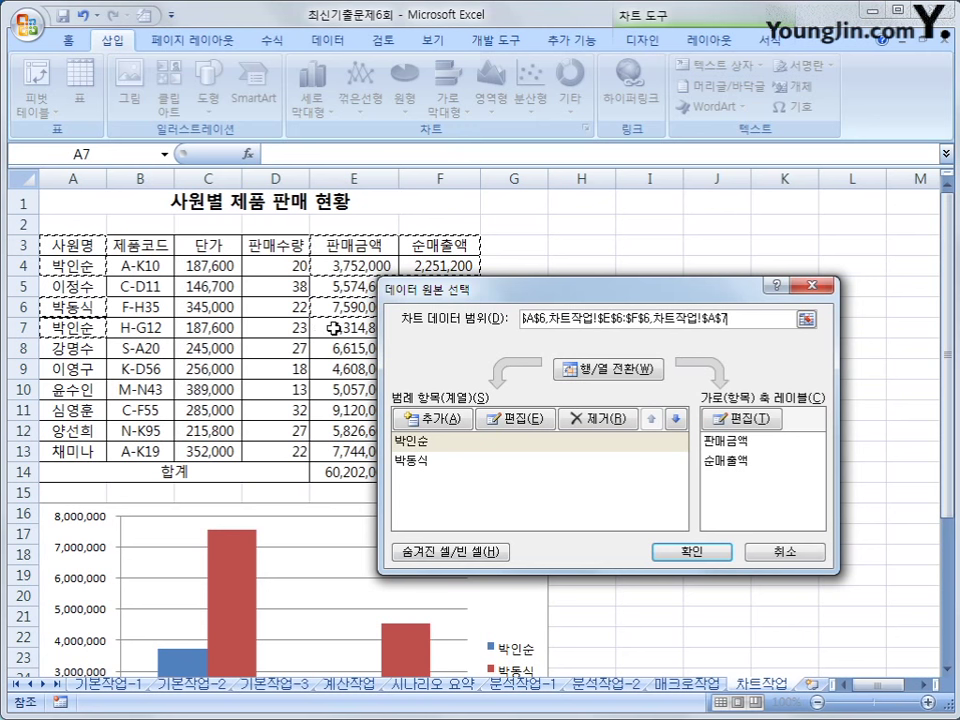
drag(315, 328, 415, 325)
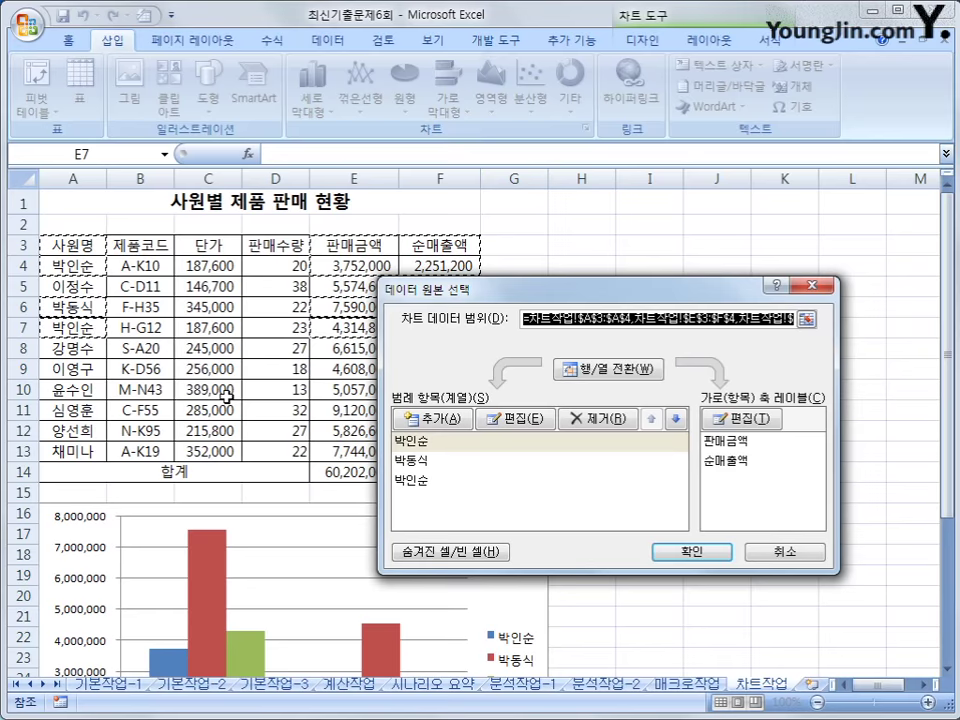
ctrl+click(88, 410)
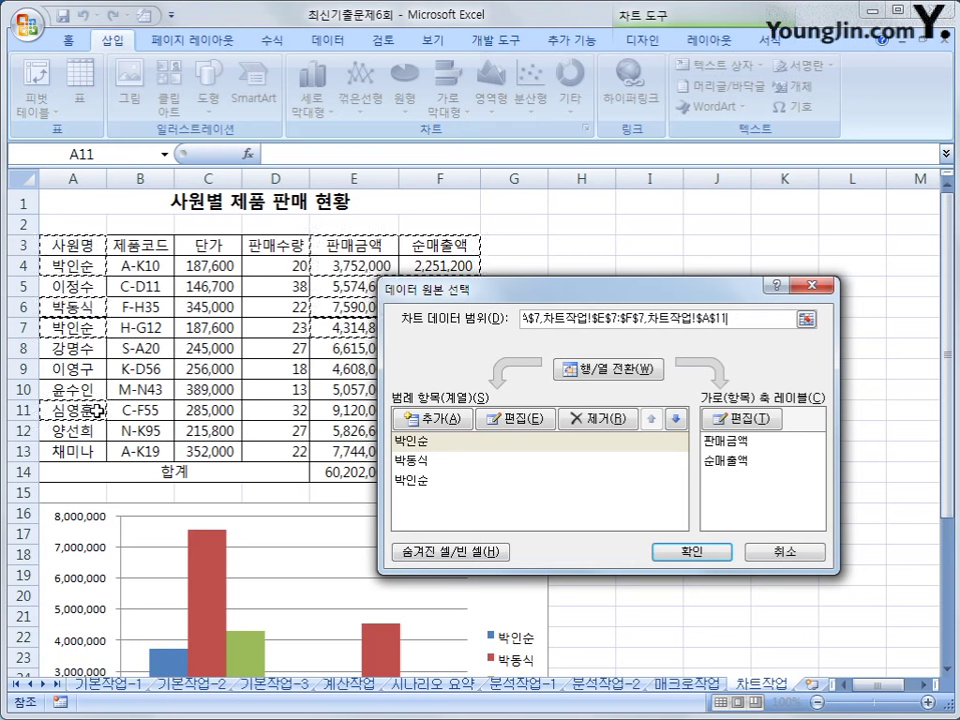
drag(350, 408, 438, 410)
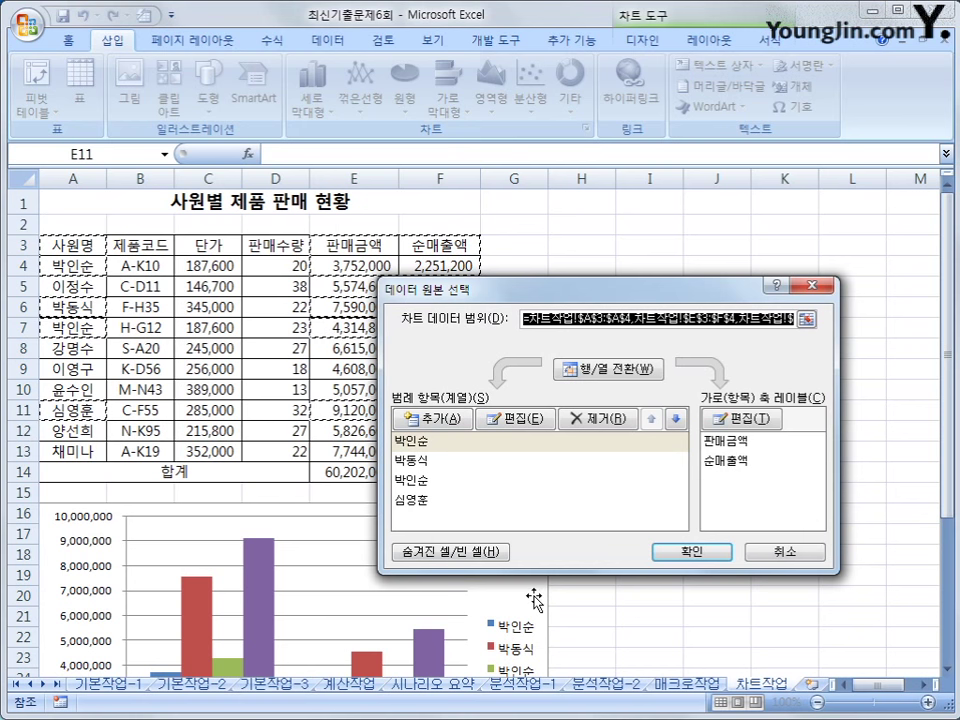
click(705, 560)
Switch the chart's rows and columns so 판매금액 and 순매출액 are the series and the employee names the categories
scroll(640, 580, down, 4)
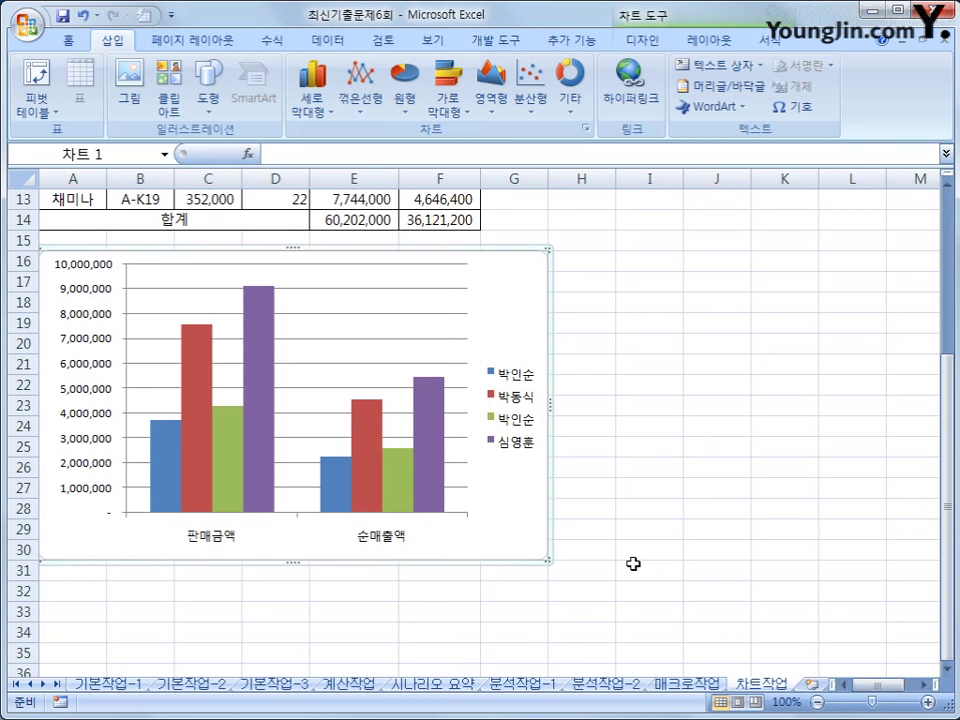
right_click(509, 277)
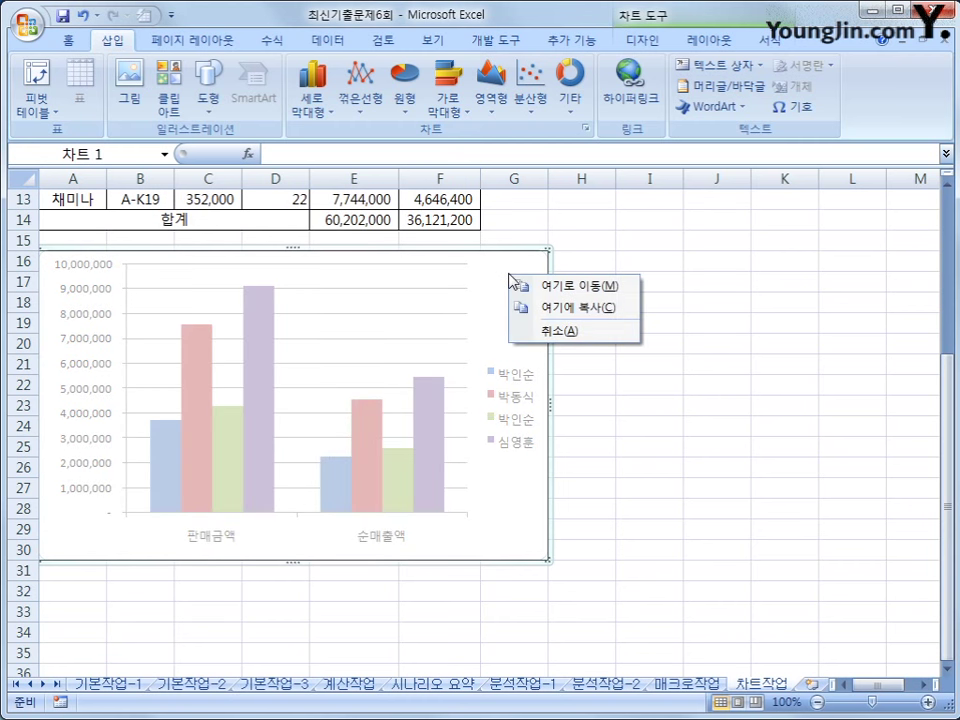
click(566, 360)
right_click(509, 313)
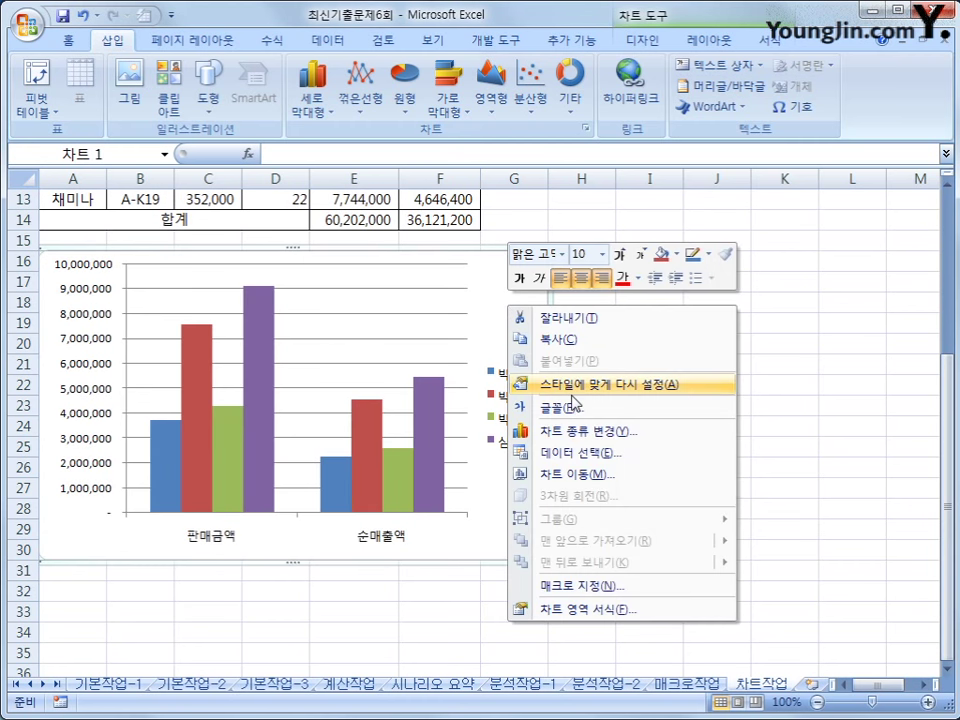
click(575, 453)
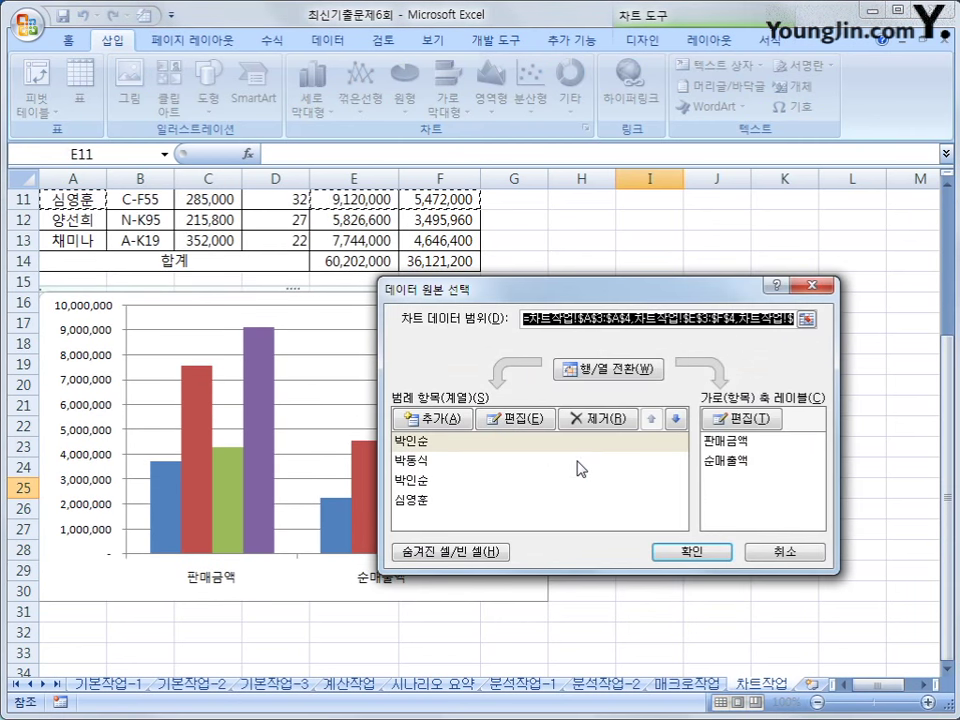
click(611, 370)
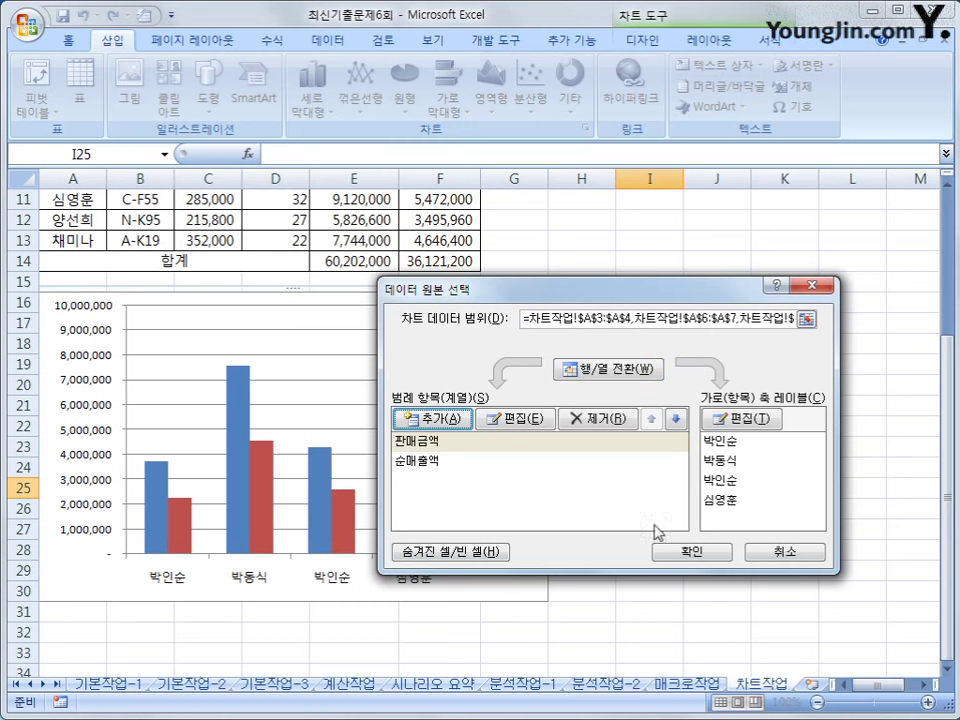
click(664, 552)
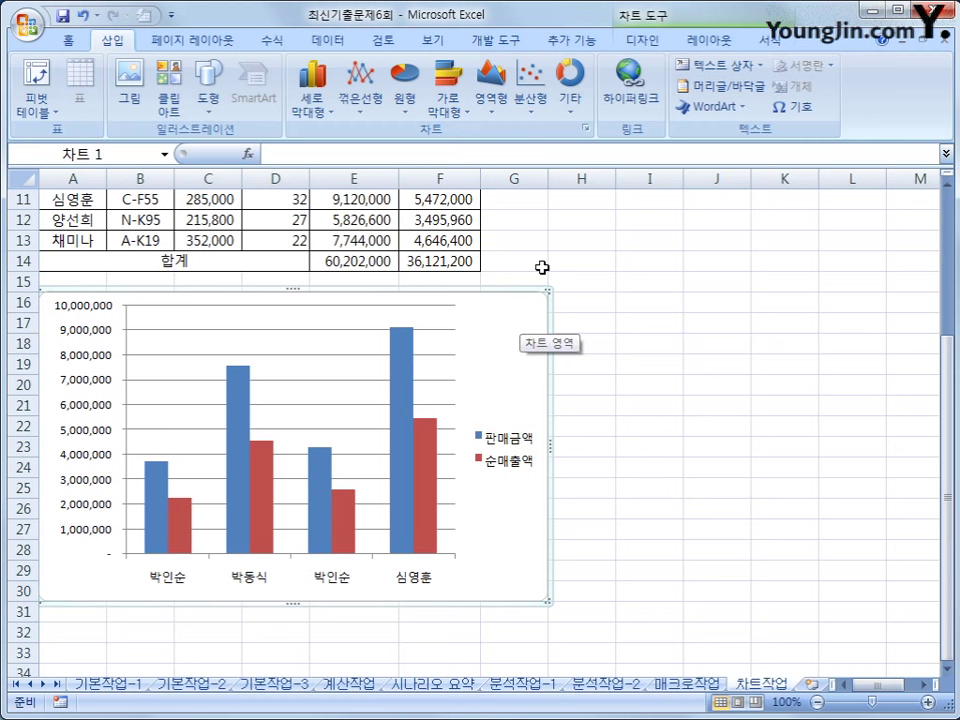
Change the chart type from clustered column to a line chart with markers (꺾은선형)
click(643, 40)
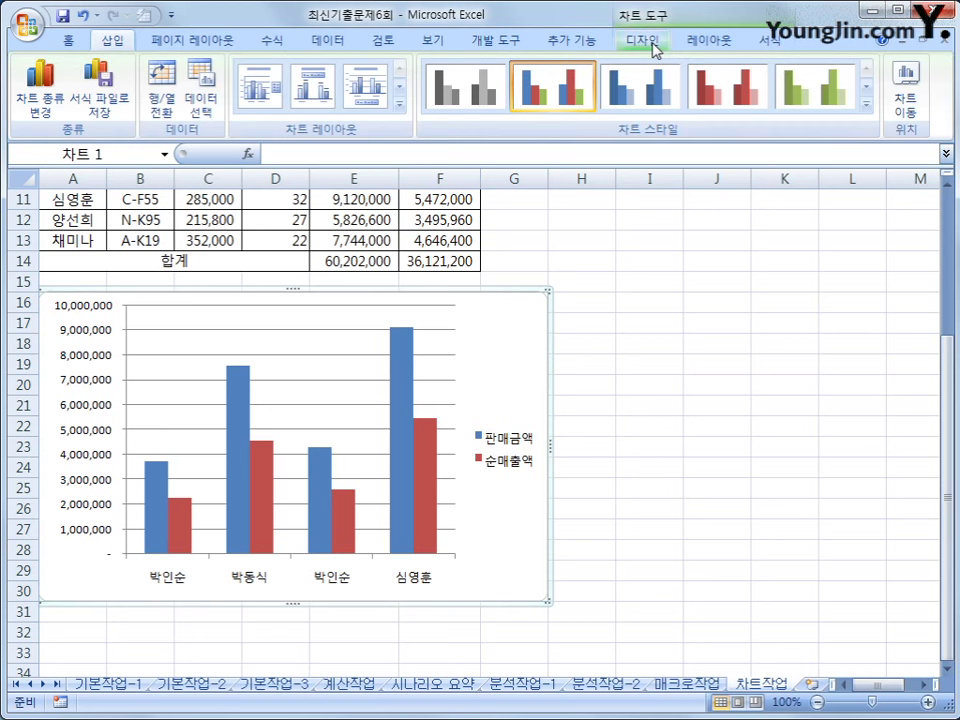
click(54, 110)
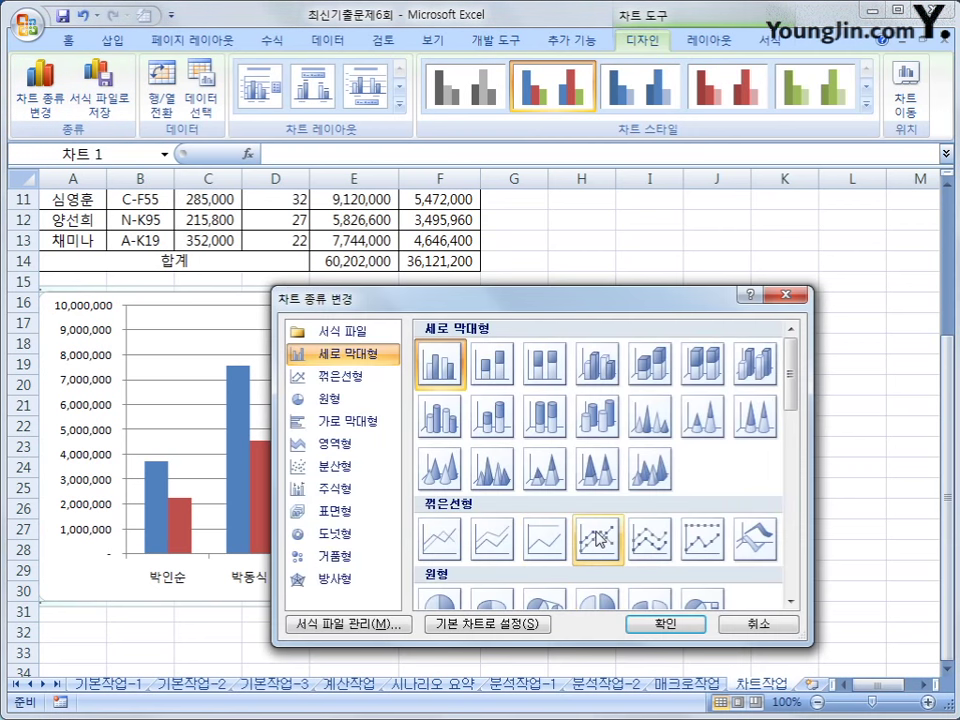
click(597, 537)
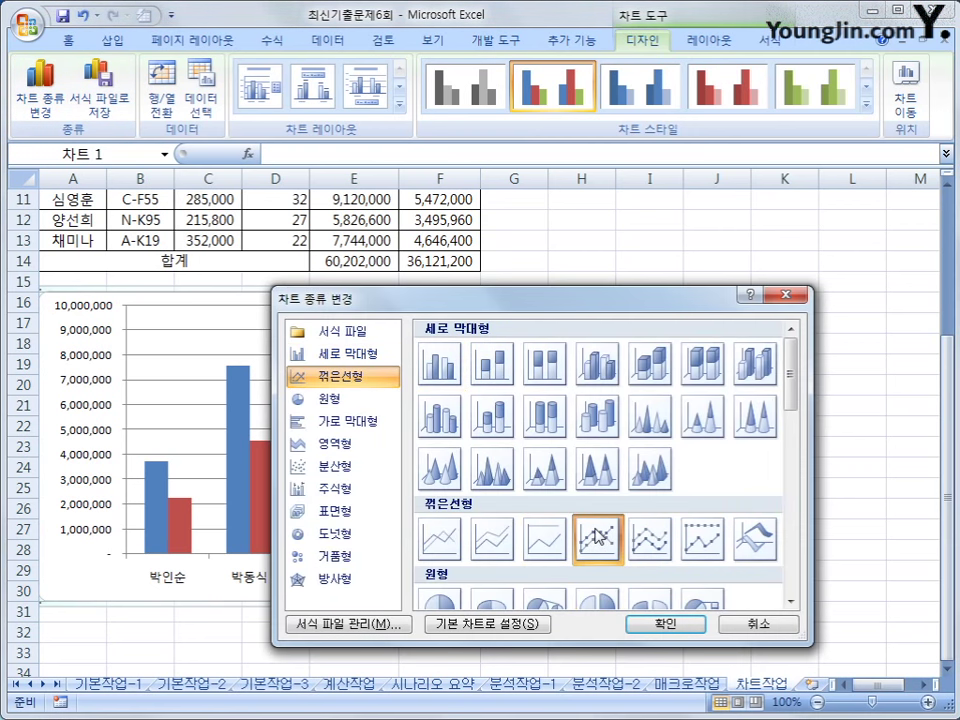
click(643, 624)
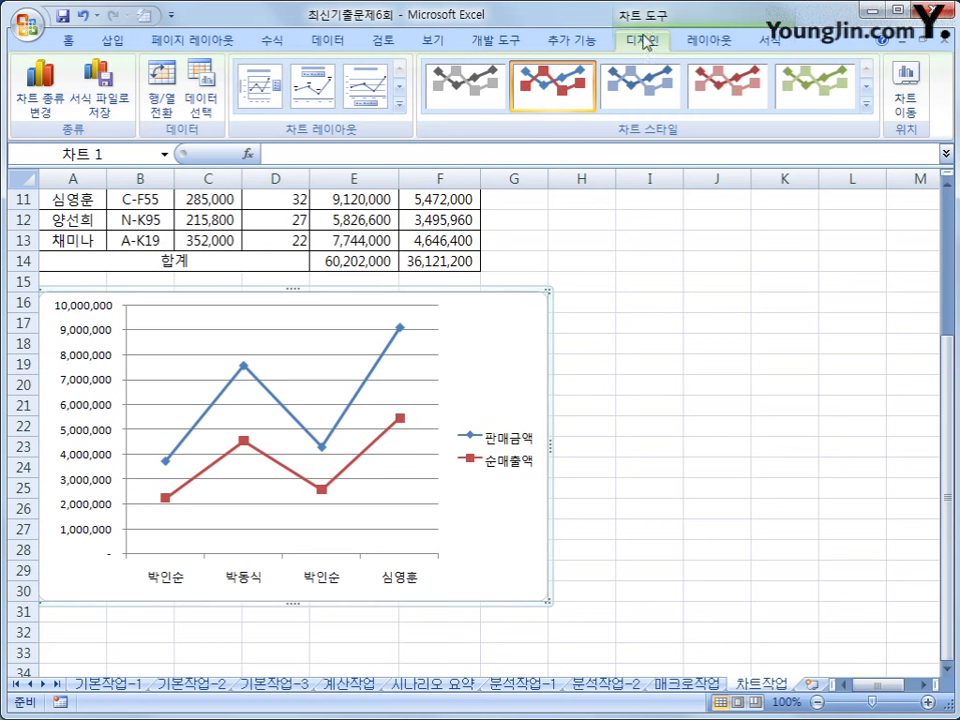
Add a title above the chart reading 사원별 판매 현황
click(729, 55)
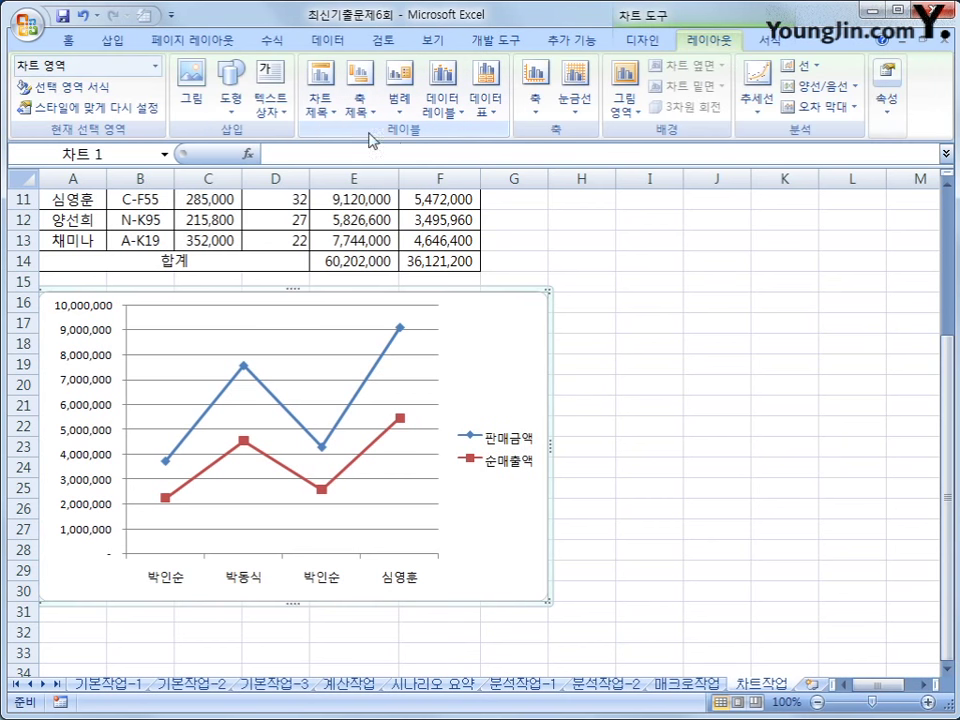
click(318, 112)
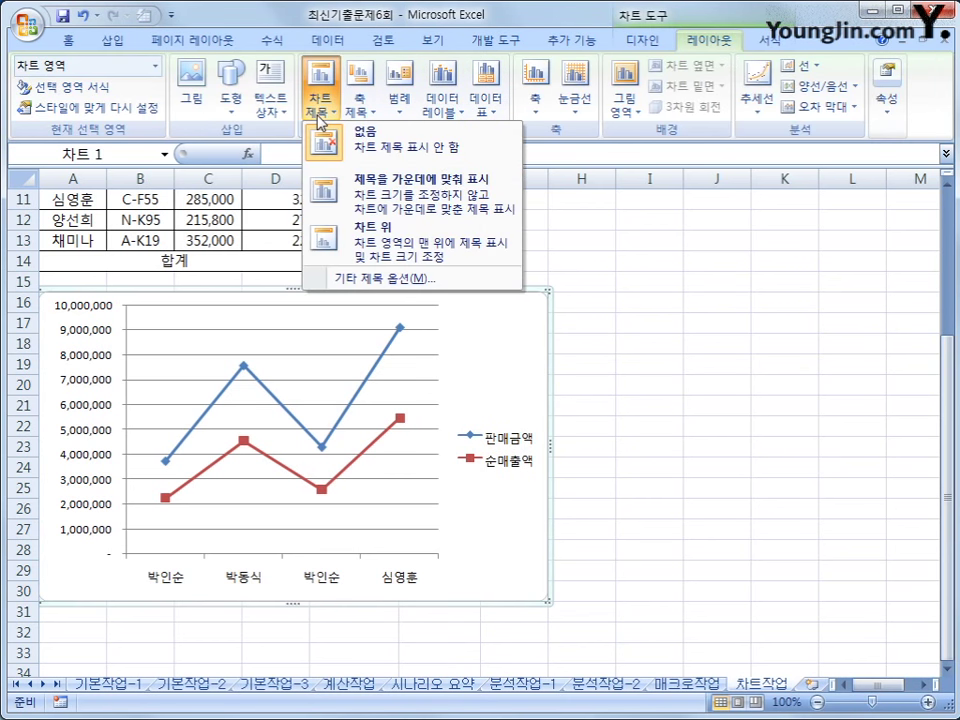
click(380, 245)
drag(249, 322, 340, 323)
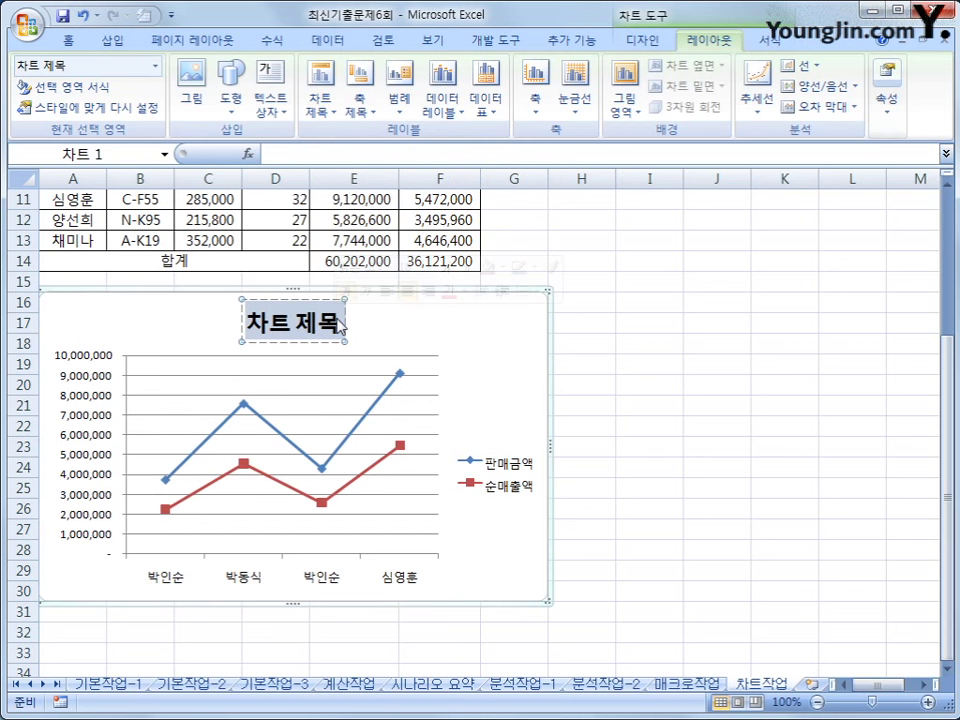
text(사원별)
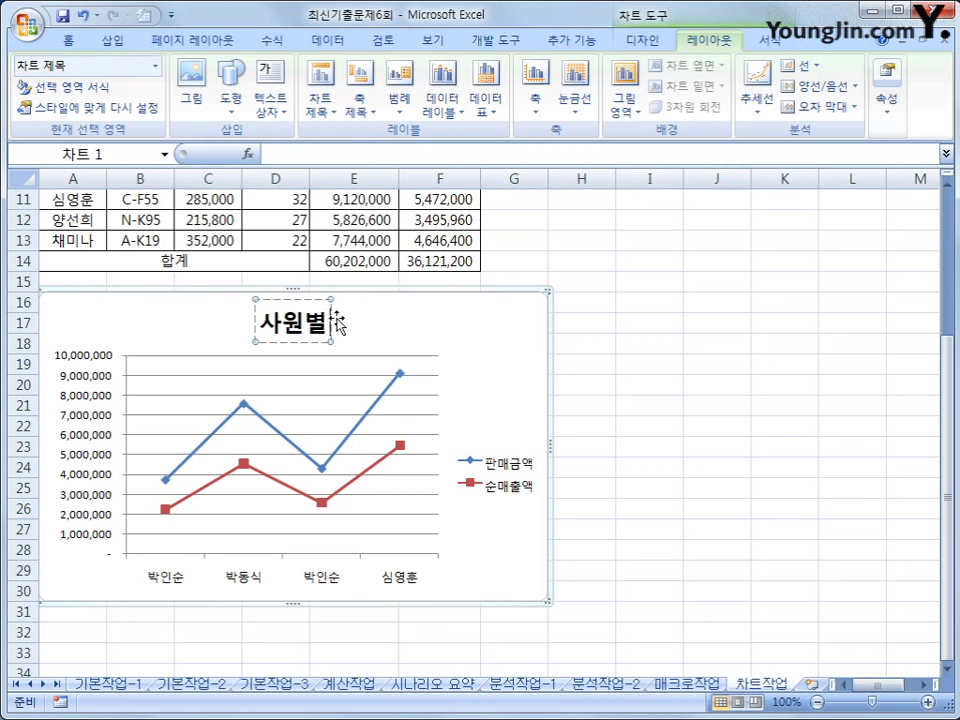
text( 판매)
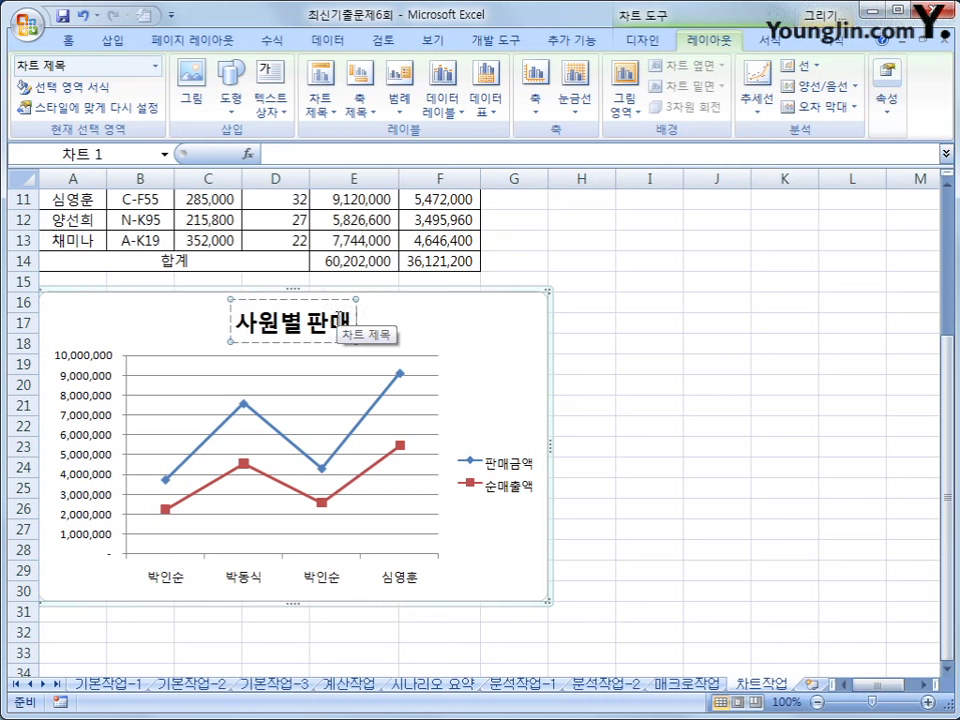
text( 현황)
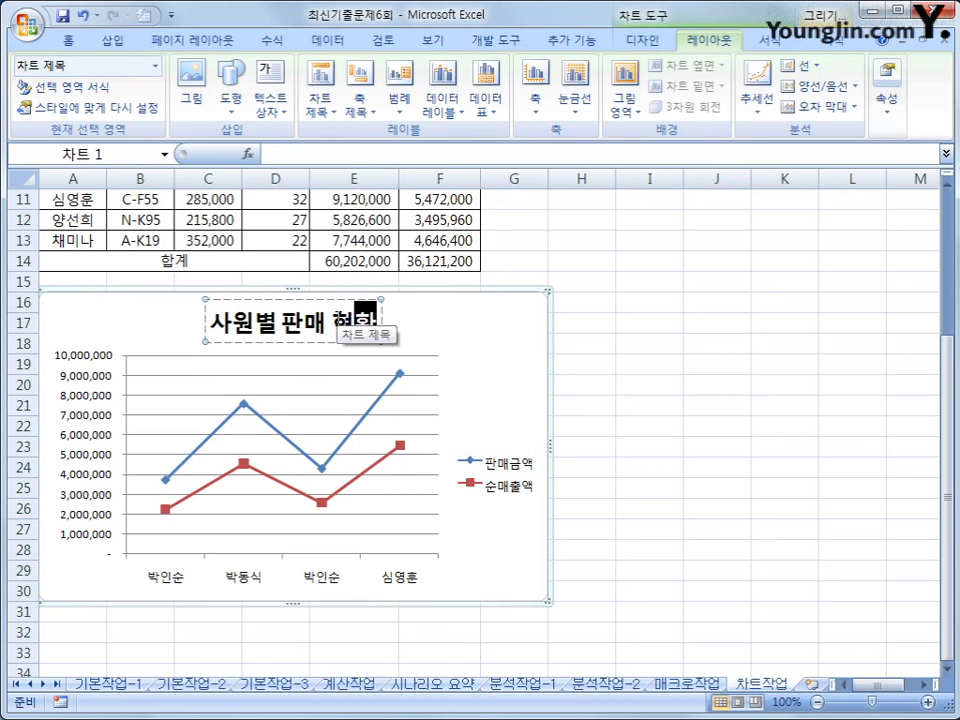
key(Escape)
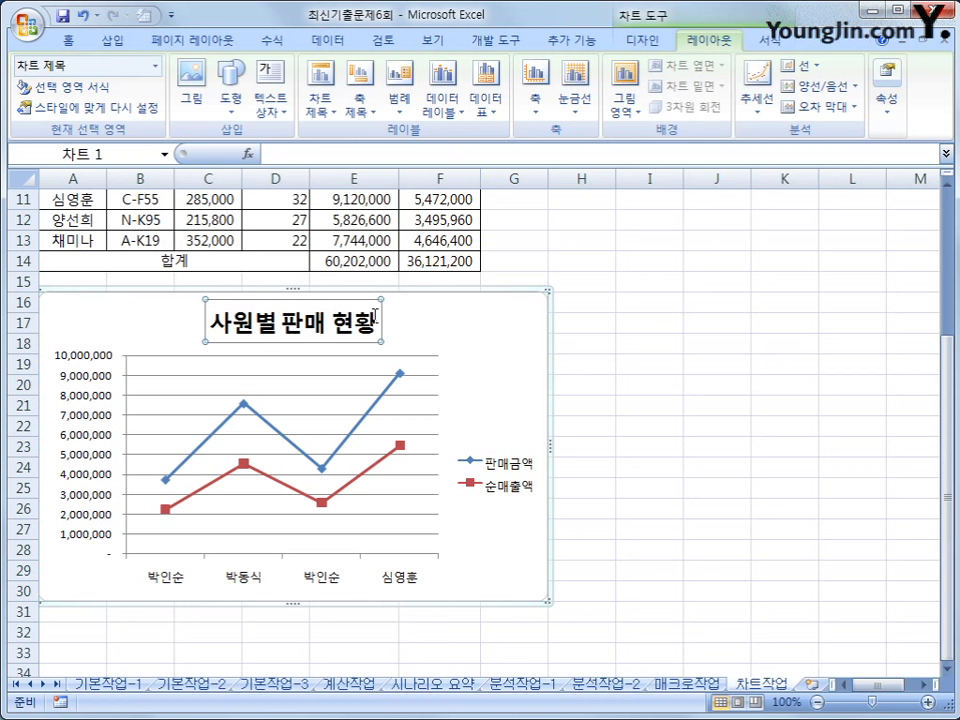
Set the chart title's font size to 16 and its font colour to standard green
right_click(382, 318)
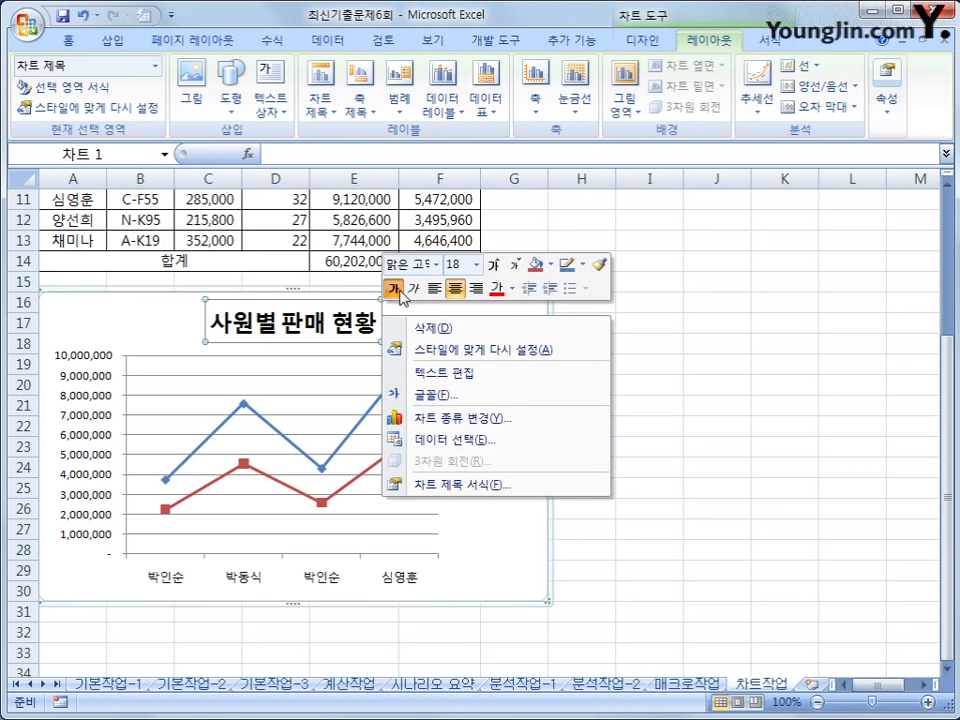
click(476, 264)
click(463, 411)
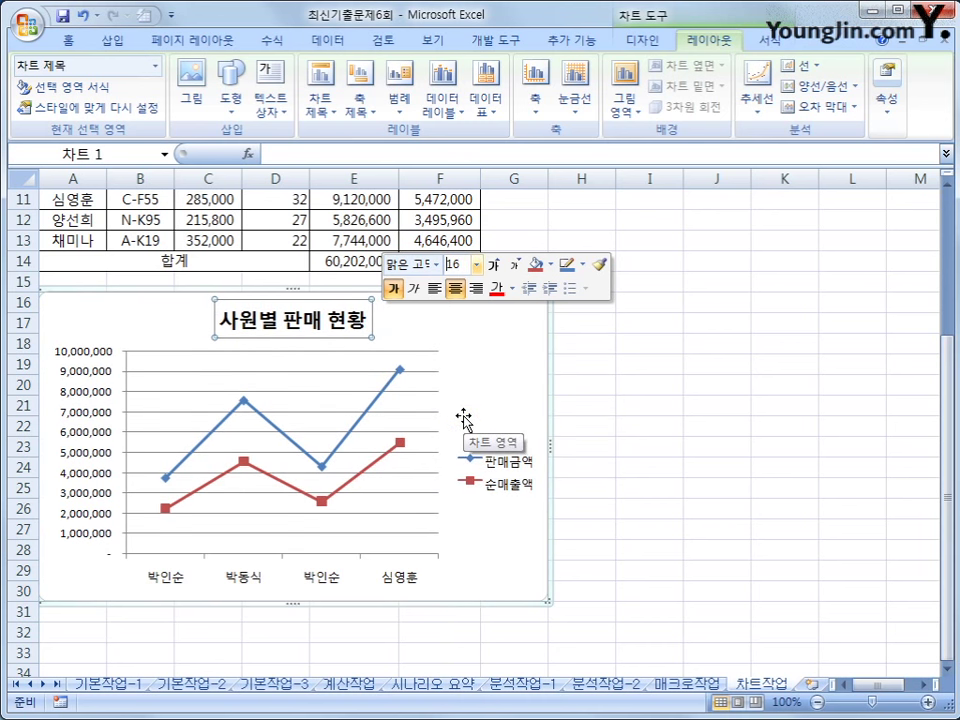
click(510, 292)
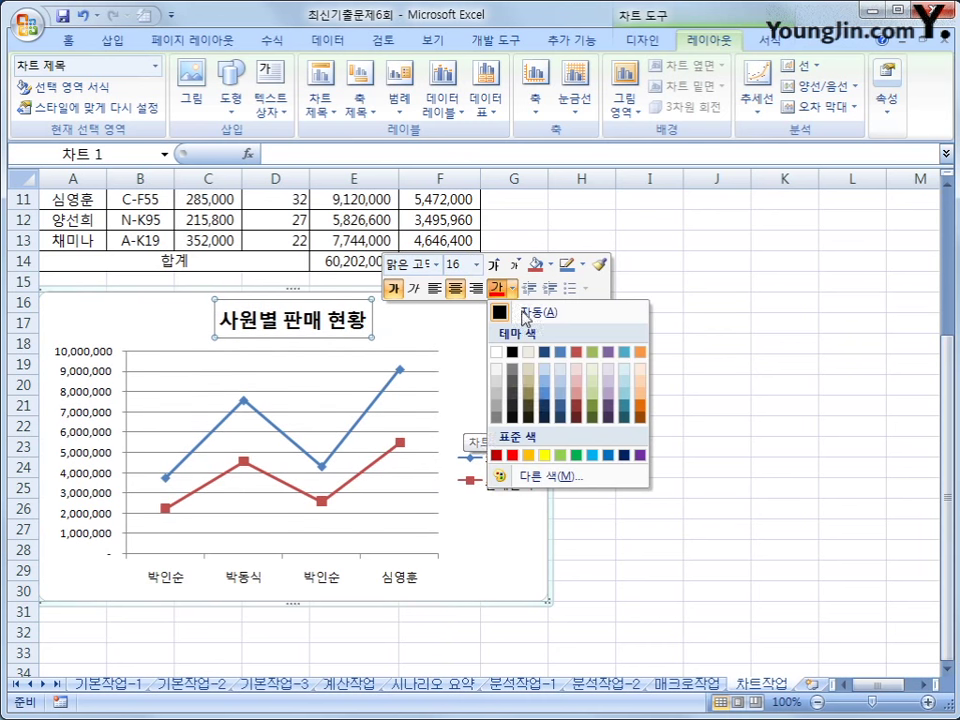
click(578, 456)
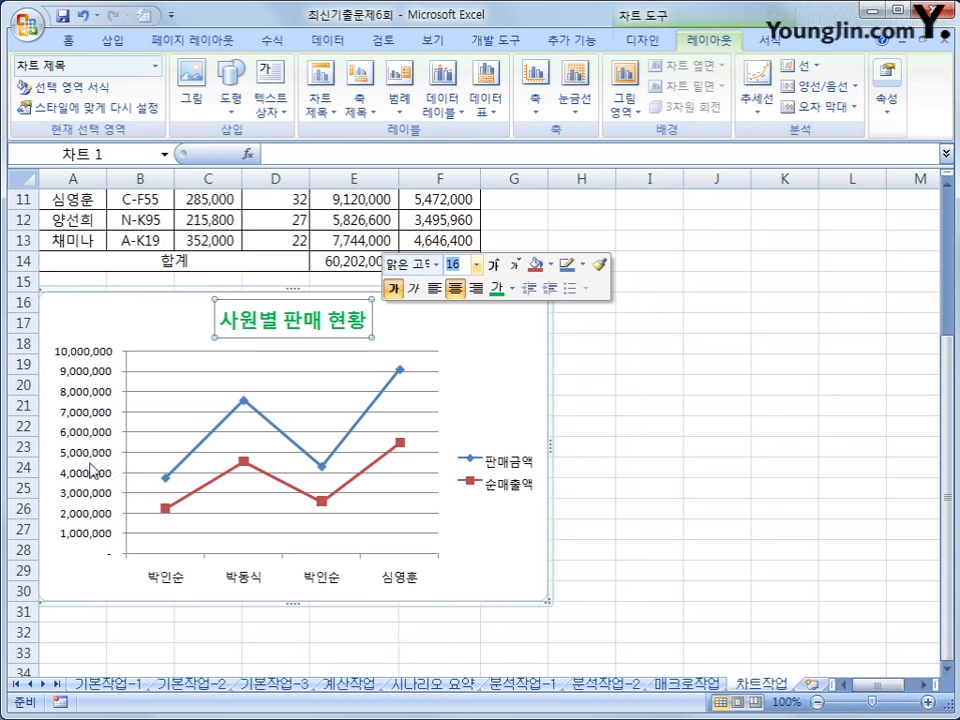
Add a vertical axis title with stacked vertical text (세로 제목) to the chart, reading 금액
click(148, 337)
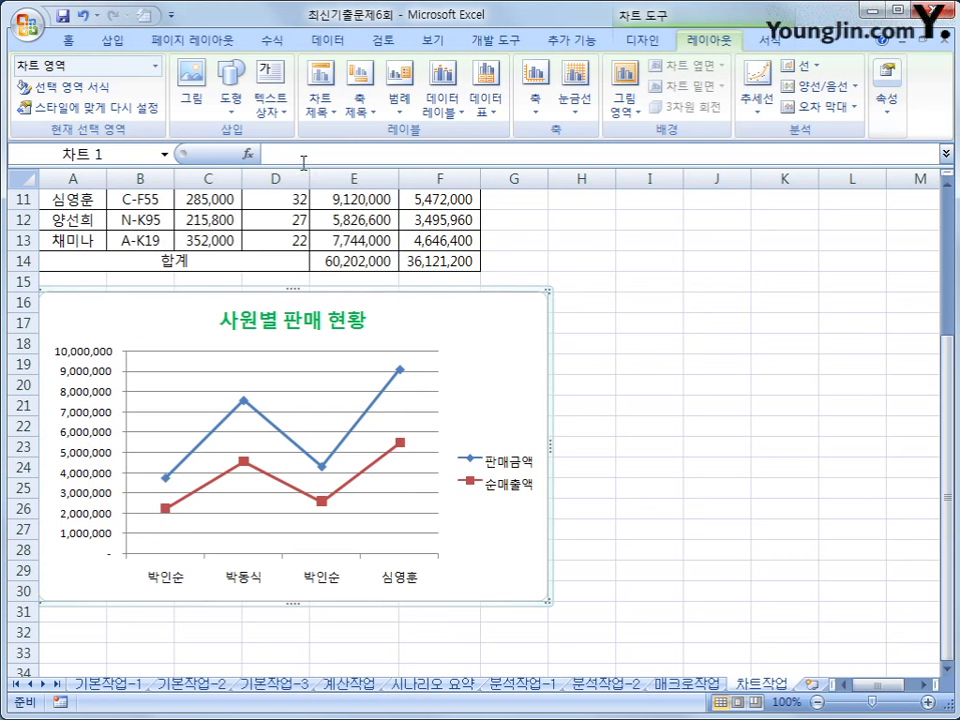
click(360, 100)
mouse_move(381, 153)
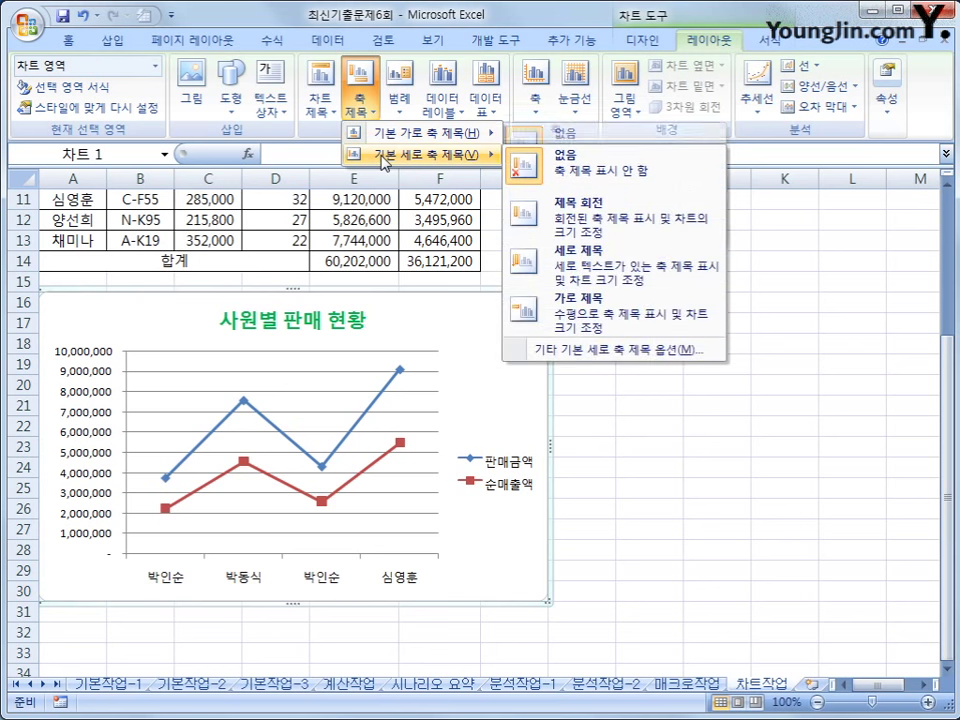
click(626, 279)
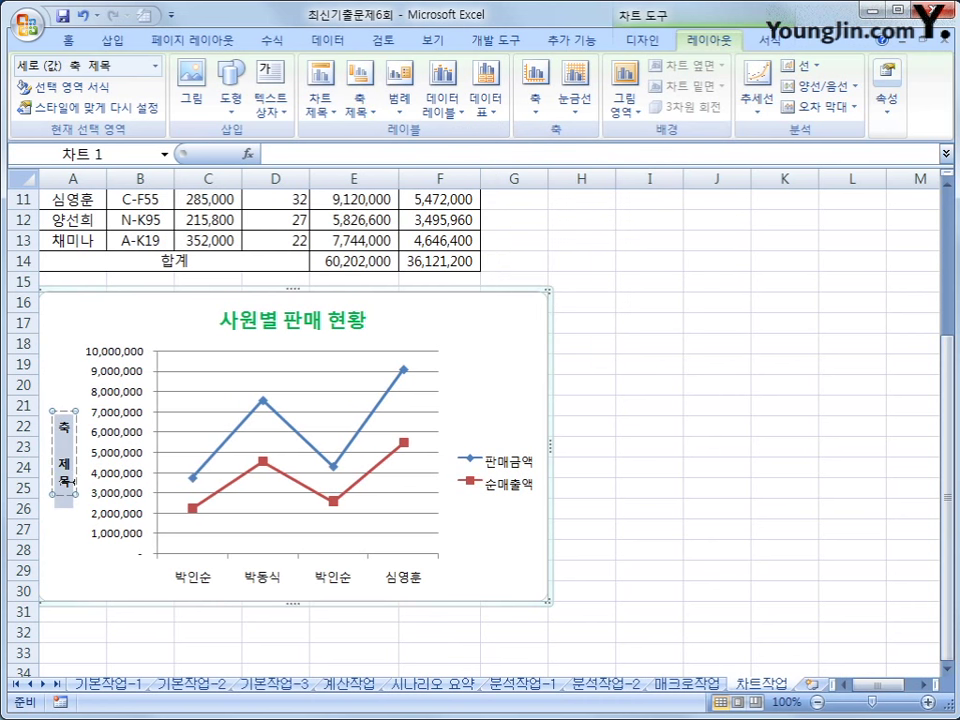
text(금ㅇ)
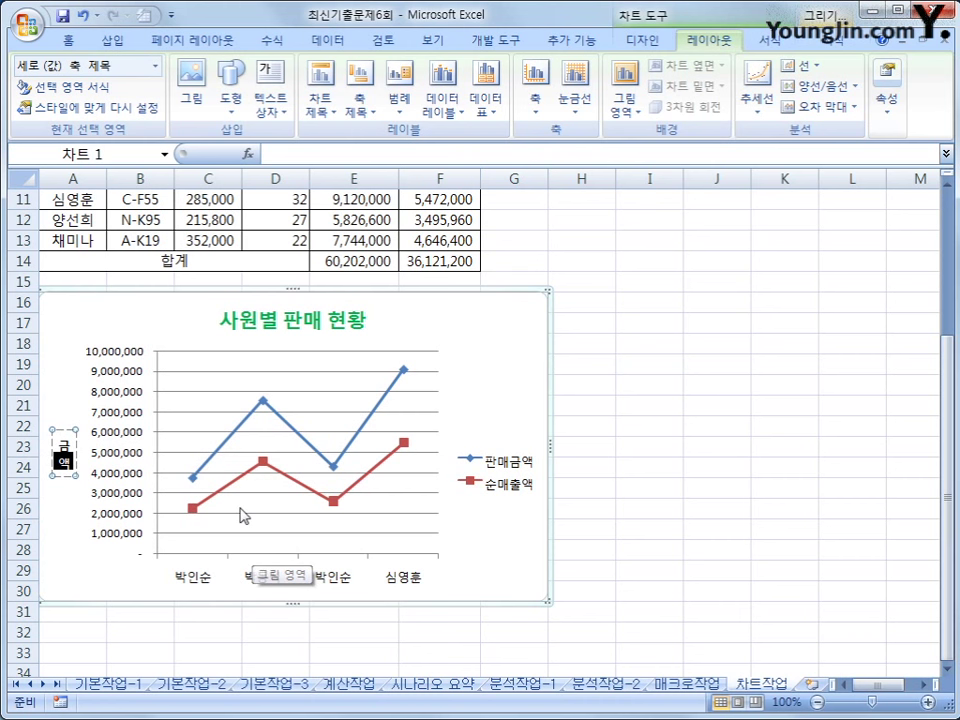
Fix the major unit of the chart's vertical value axis at 2000000
click(135, 400)
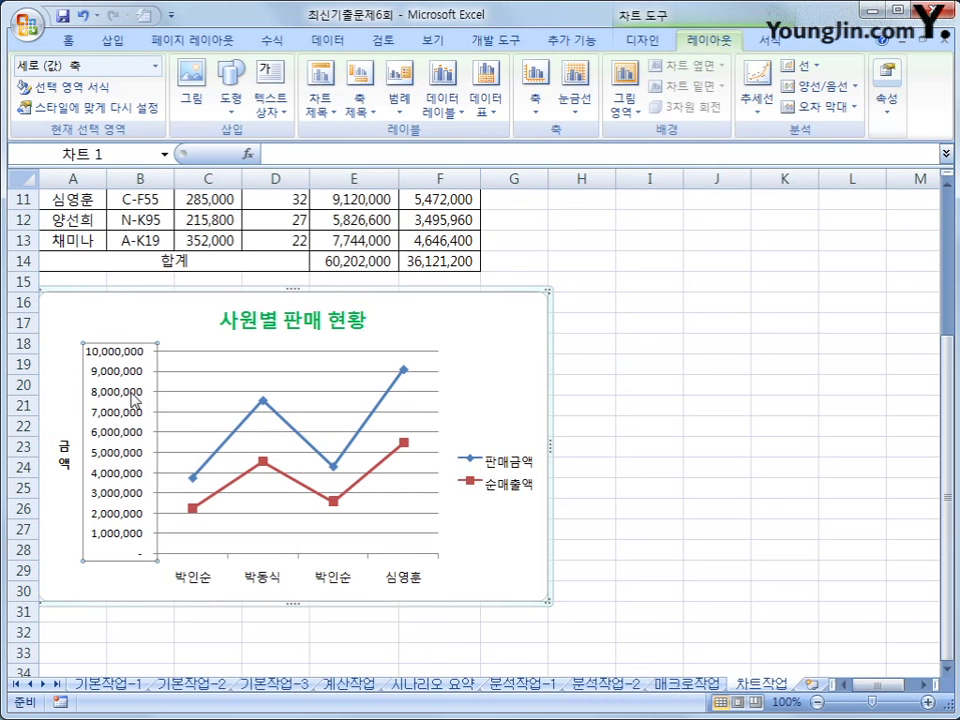
right_click(135, 400)
click(231, 584)
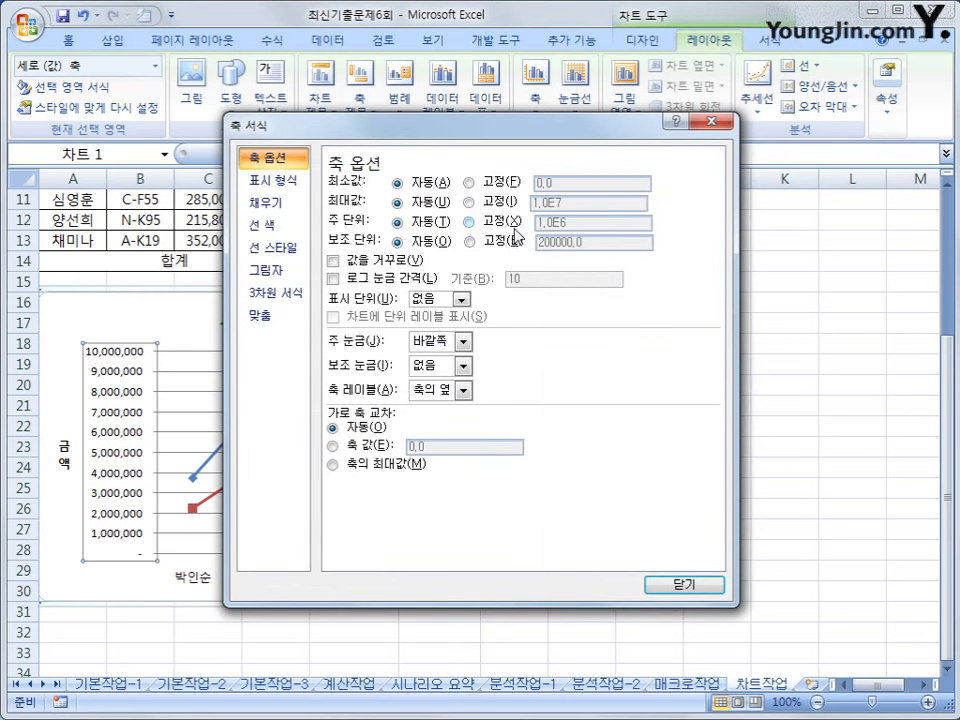
click(469, 221)
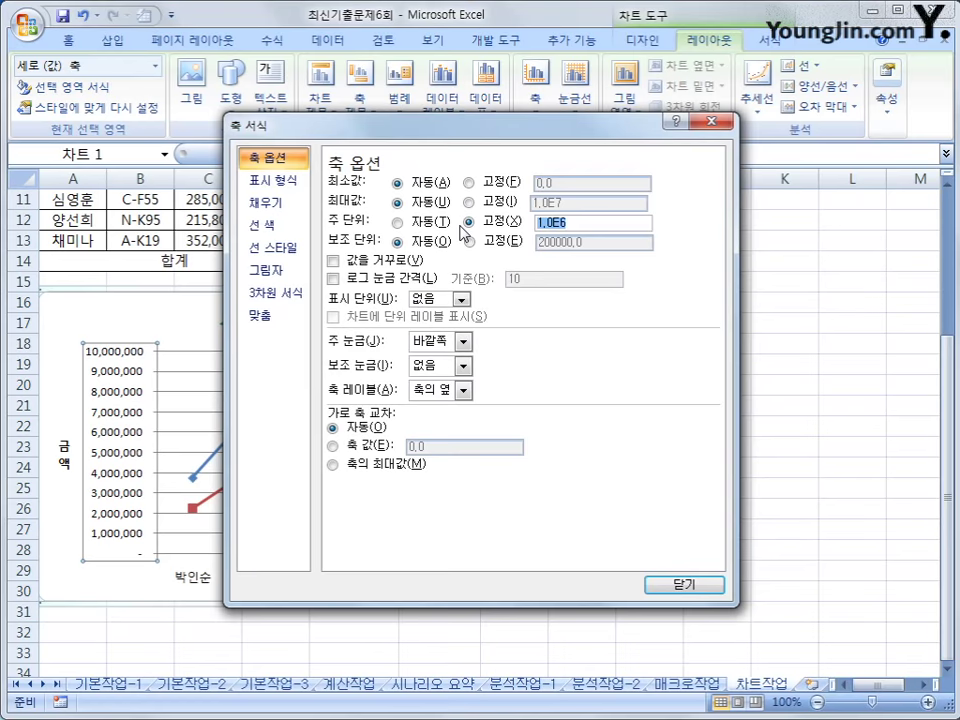
text(2000000)
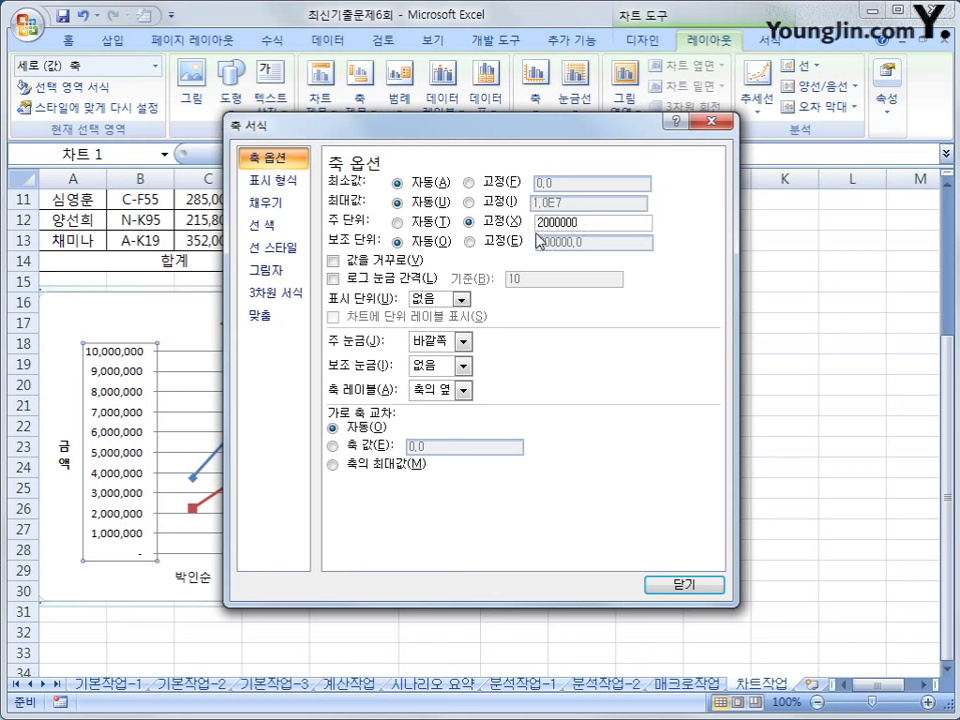
click(670, 587)
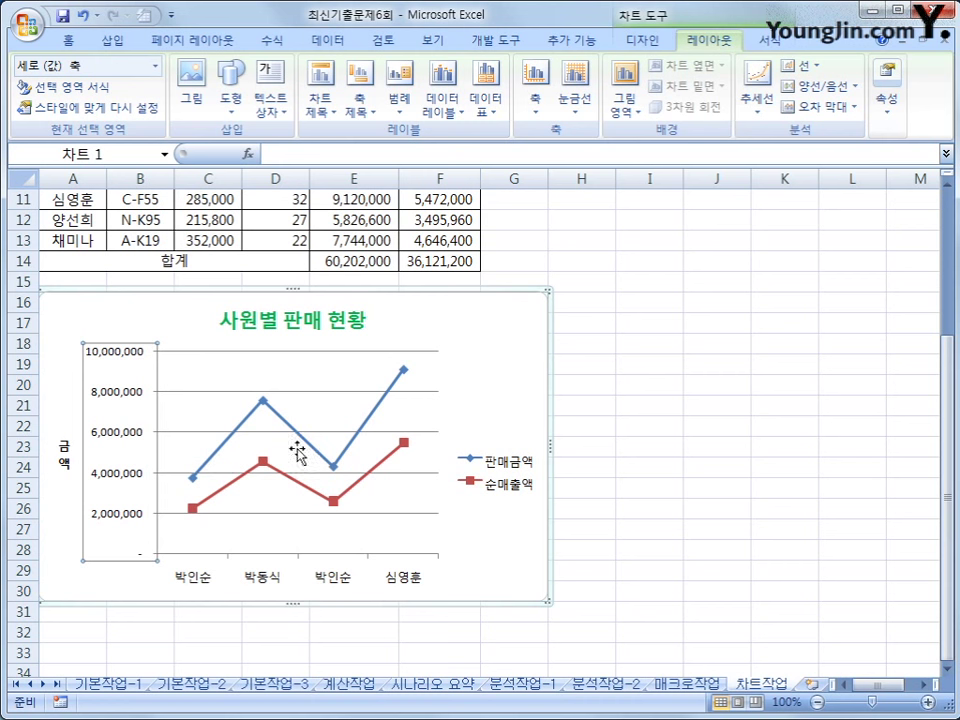
Add a data label to only the last point of the 판매금액 series and position it above the point (위쪽)
mouse_move(406, 373)
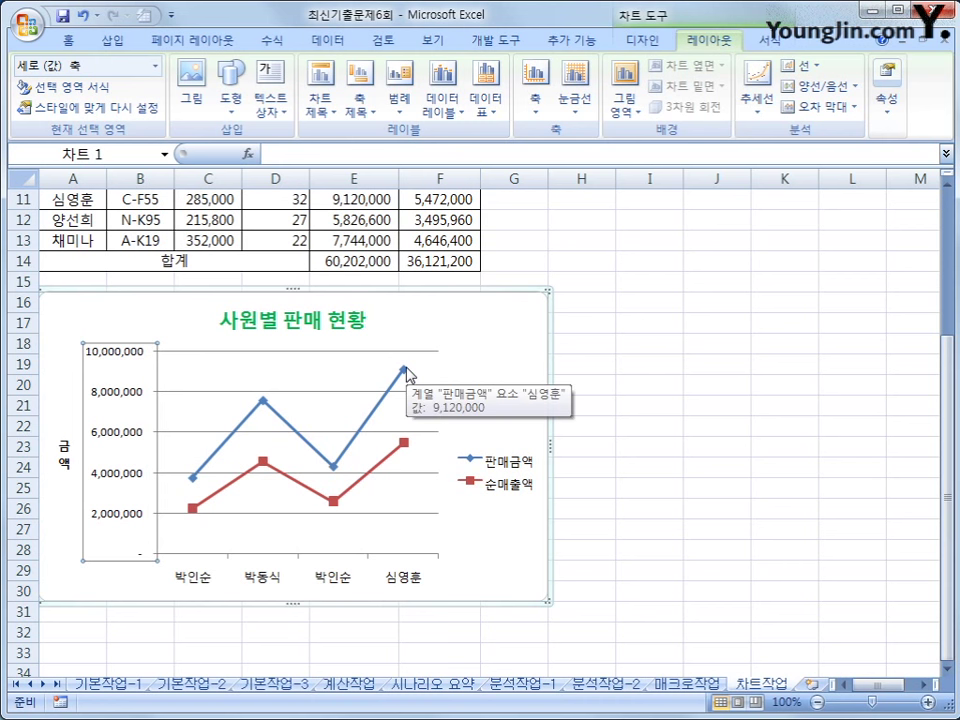
click(404, 371)
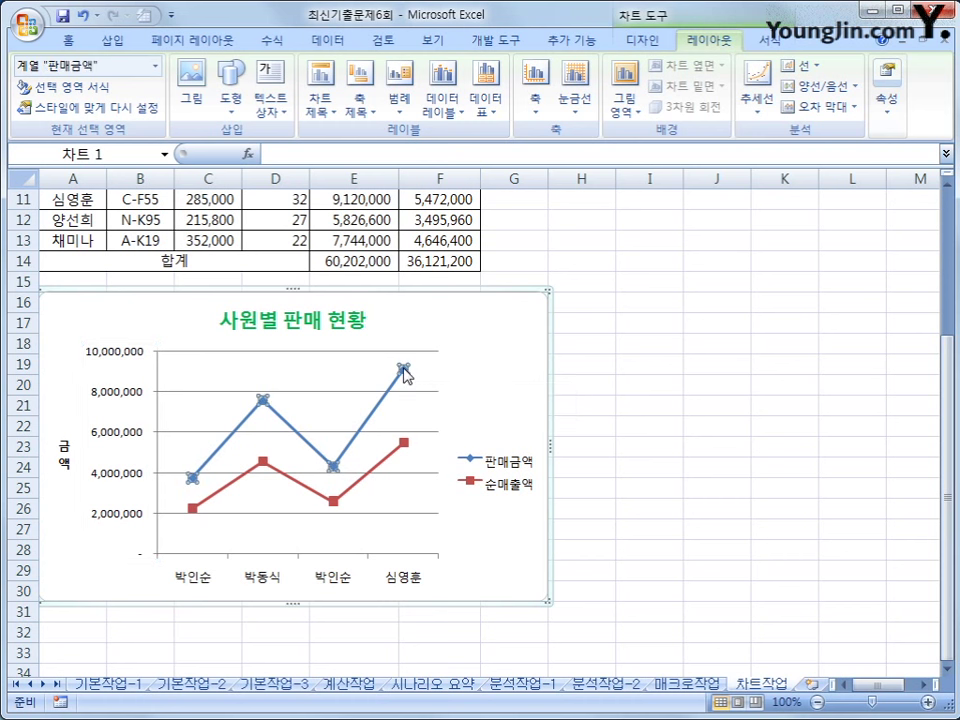
click(404, 371)
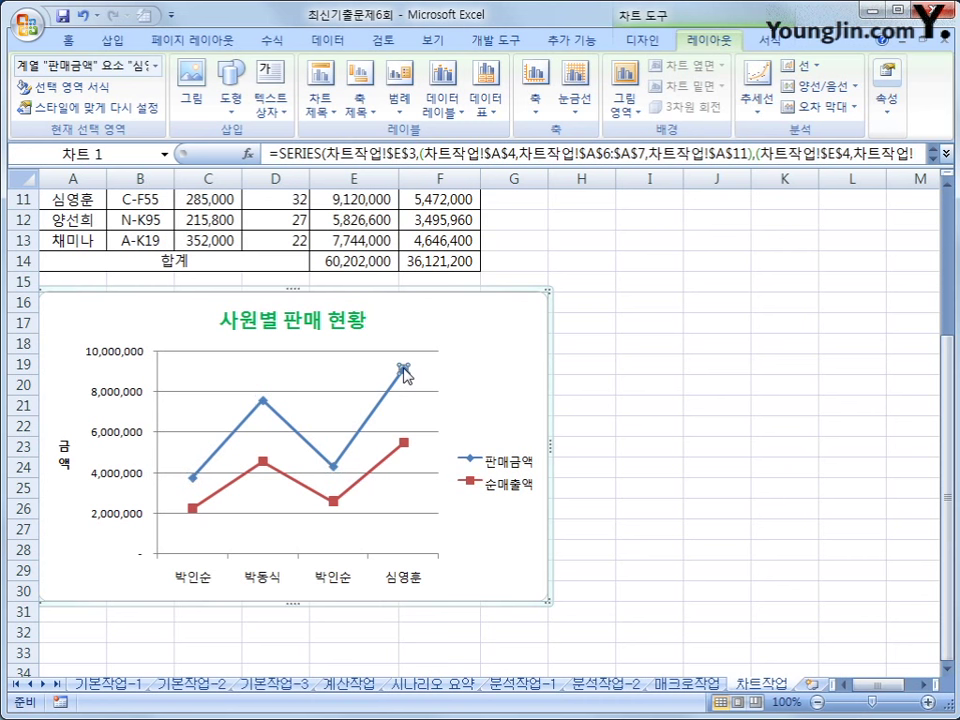
right_click(405, 373)
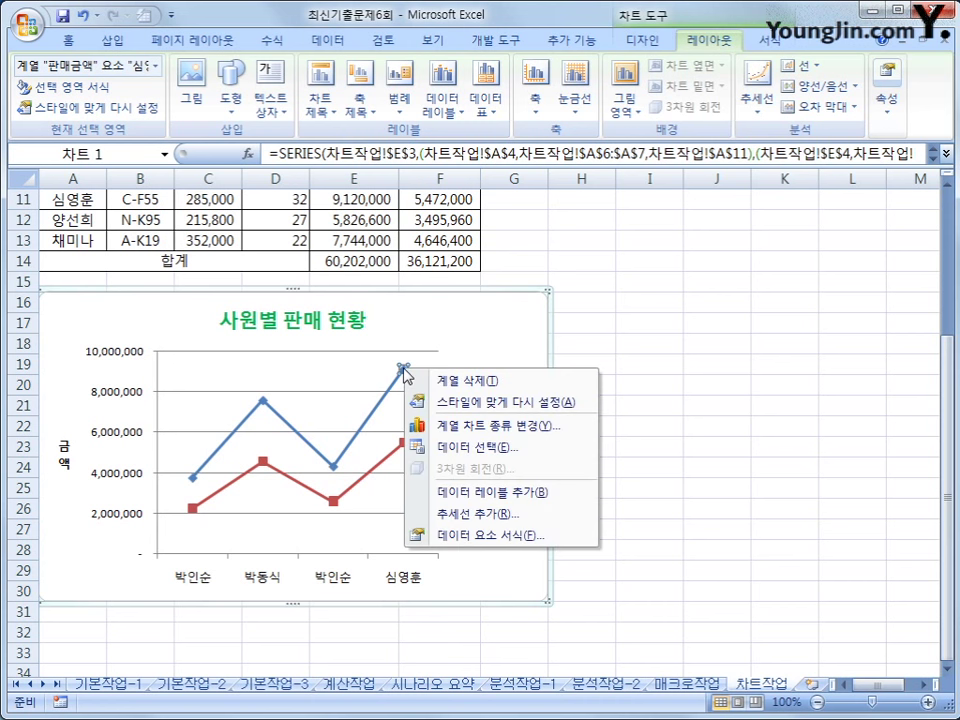
click(503, 503)
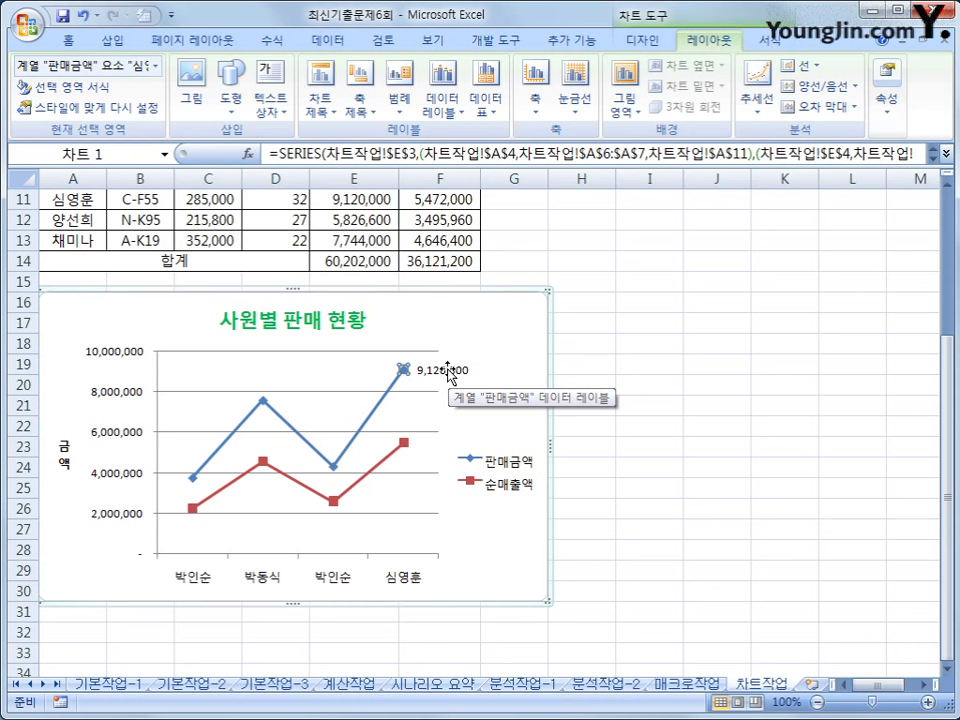
click(443, 108)
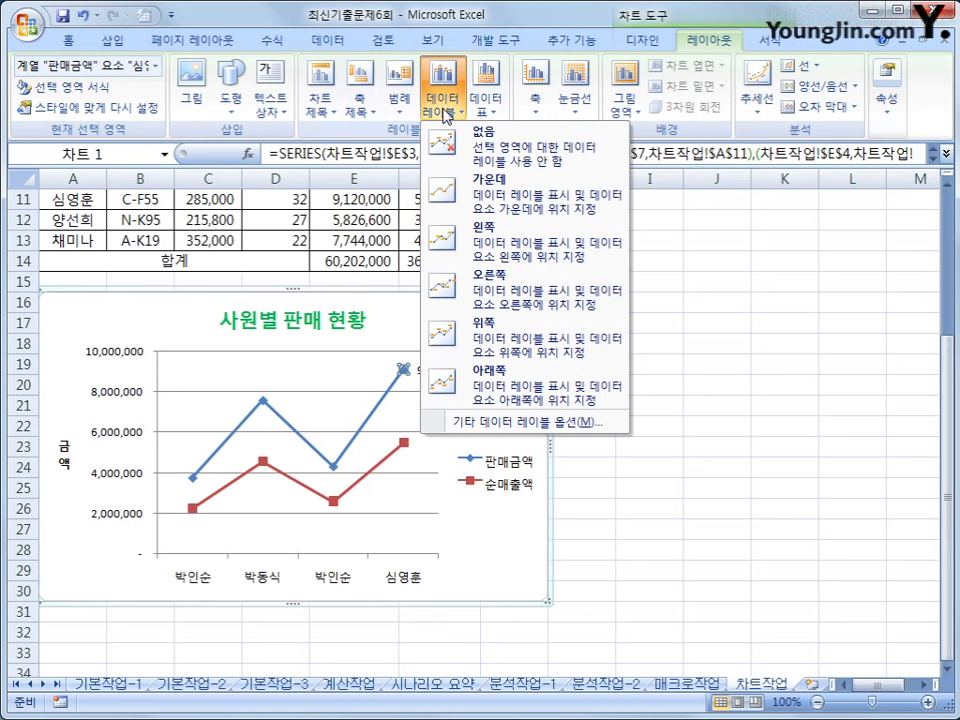
click(463, 330)
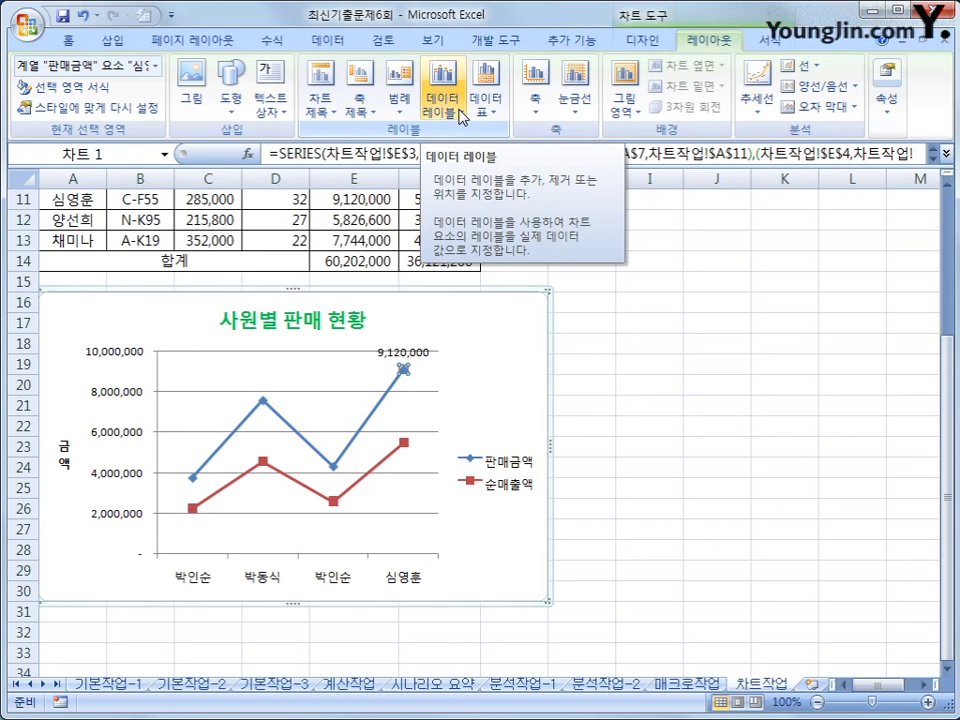
Give the chart area's border rounded corners (둥근 모서리) and deselect the chart
click(461, 318)
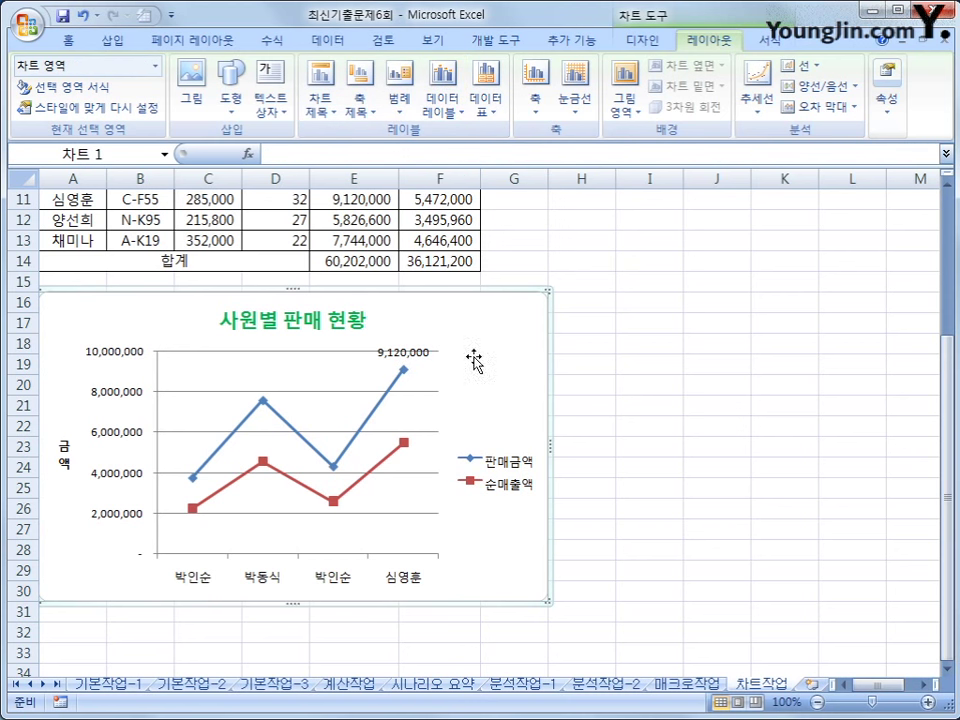
right_click(500, 343)
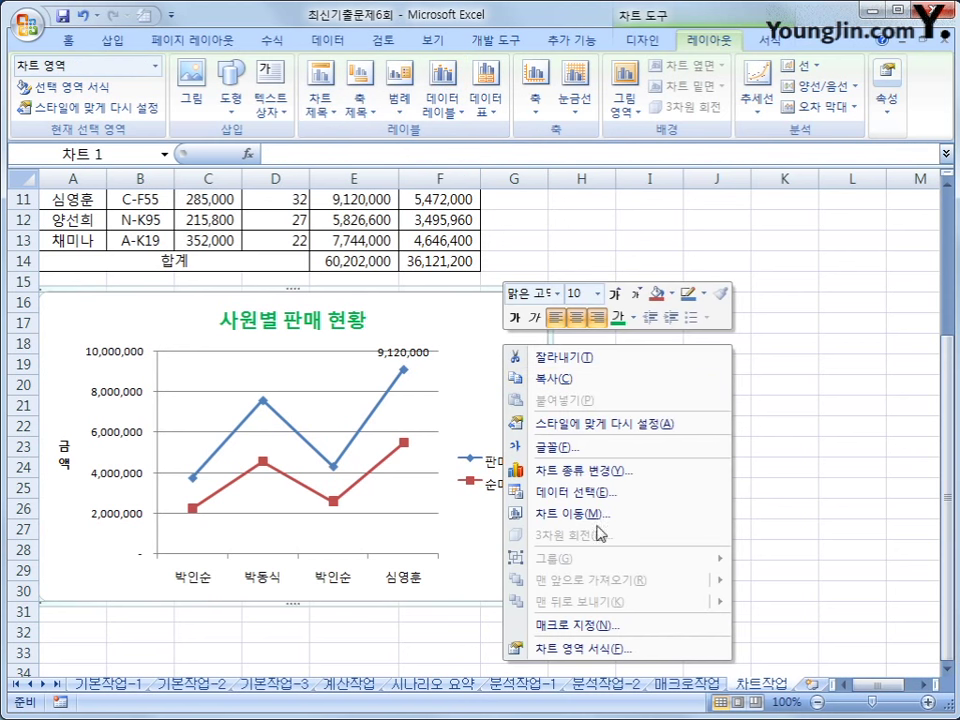
click(592, 650)
click(348, 204)
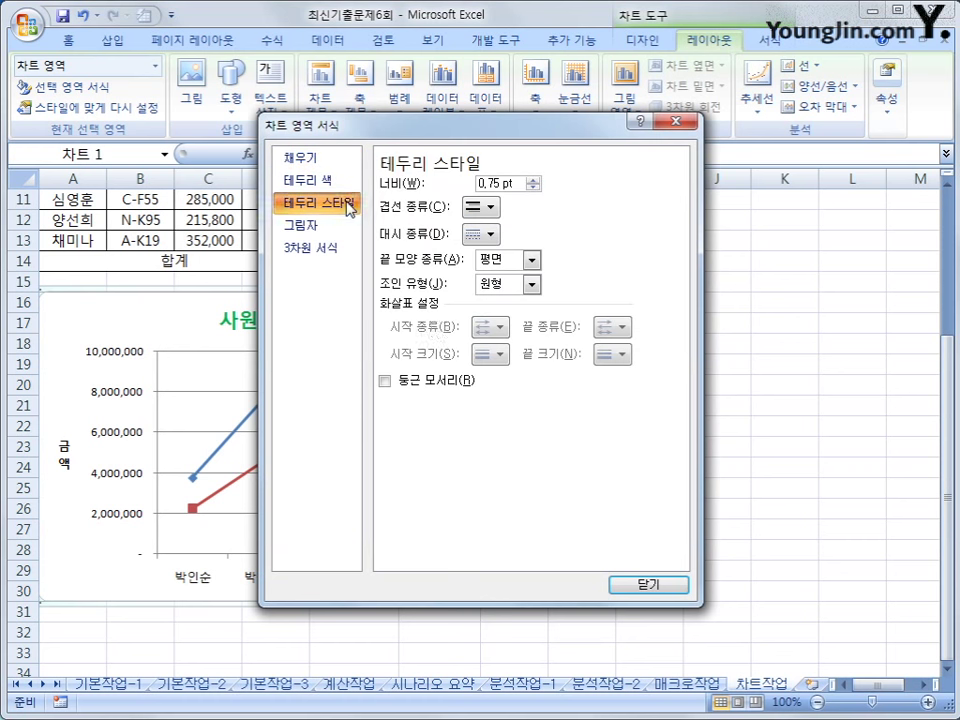
click(427, 389)
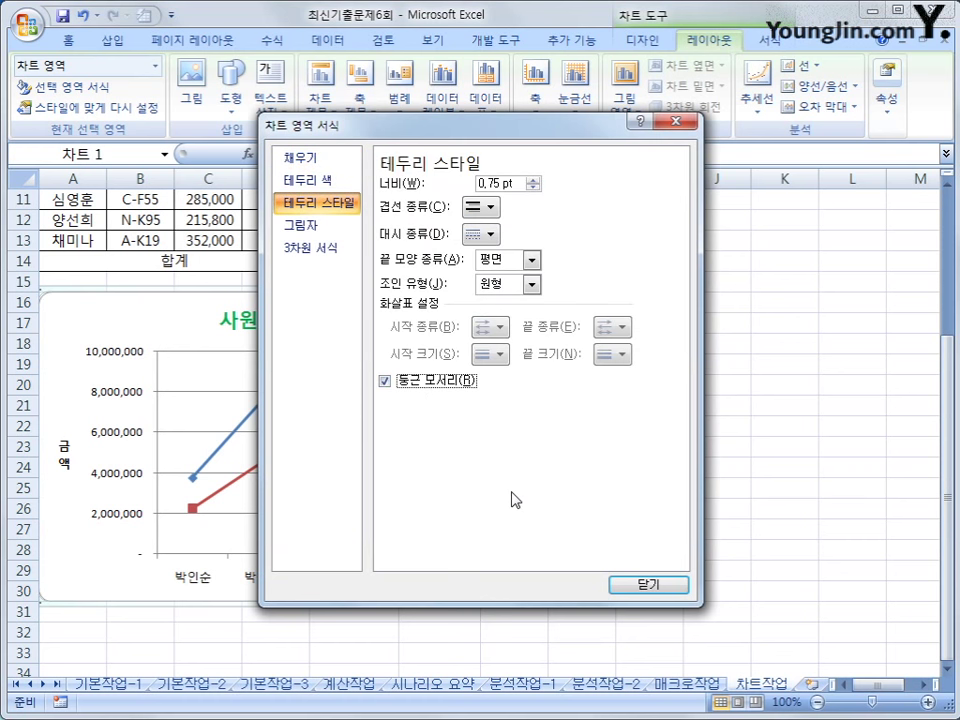
click(645, 584)
click(735, 630)
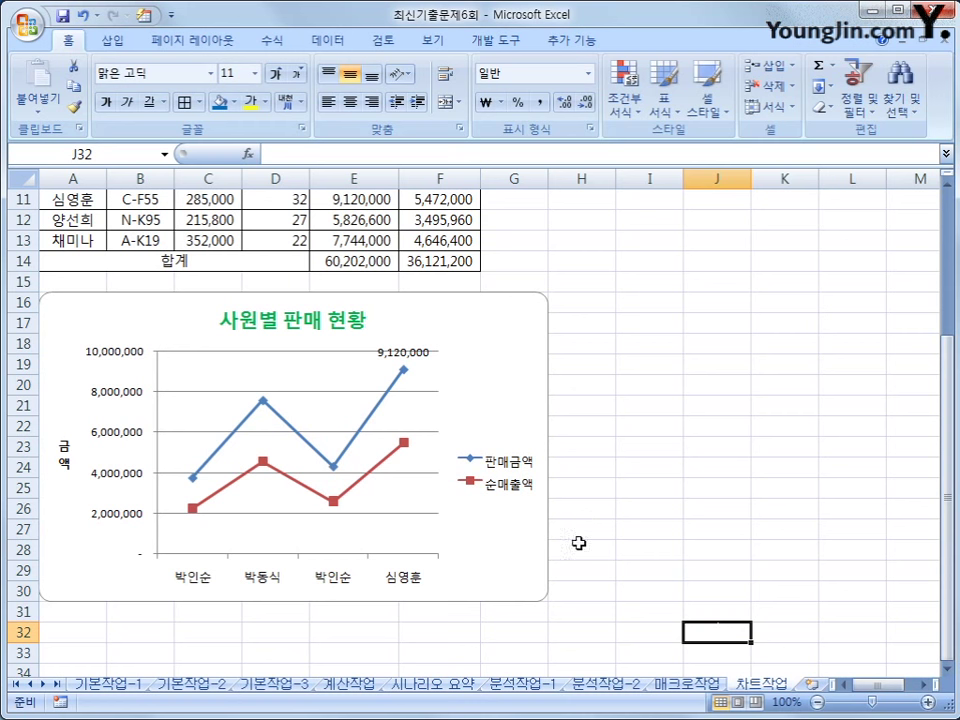
scroll(613, 539, up, 2)
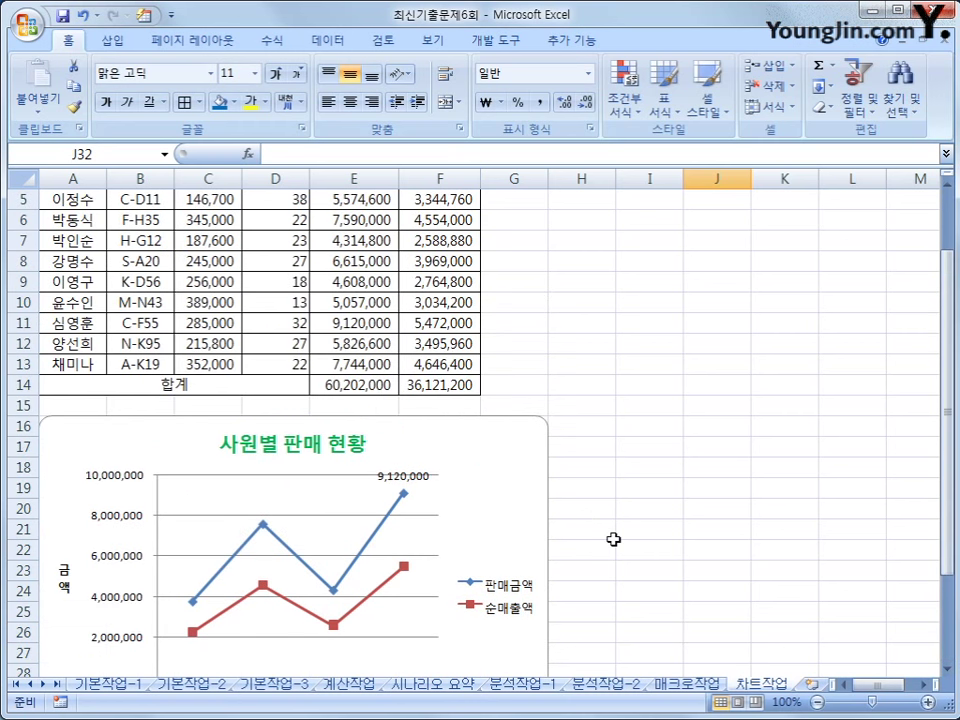
scroll(613, 539, up, 1)
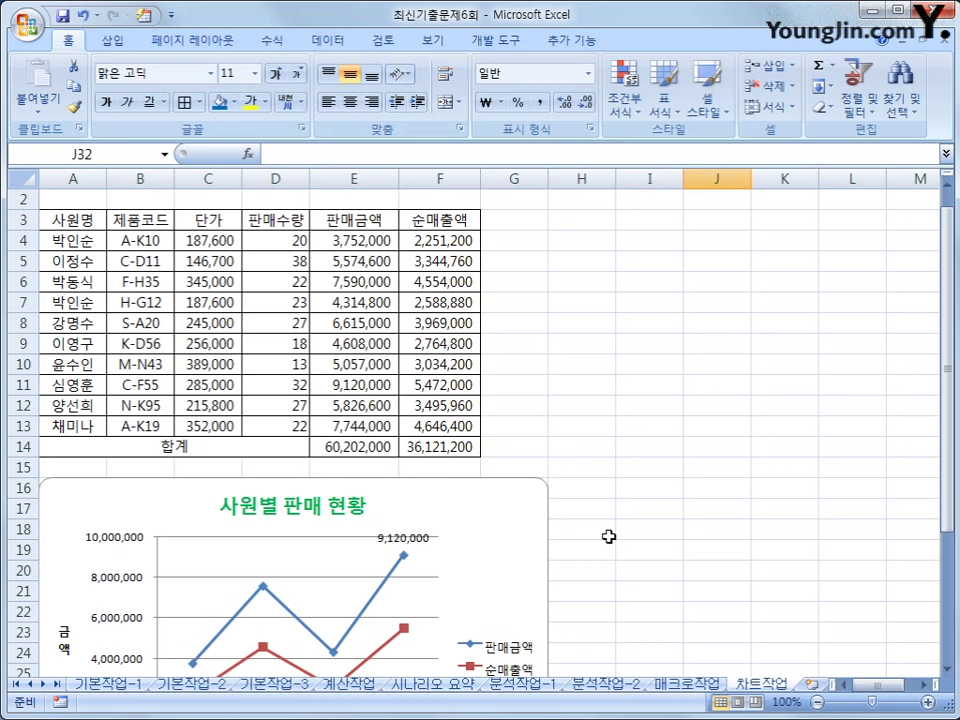
scroll(608, 537, down, 2)
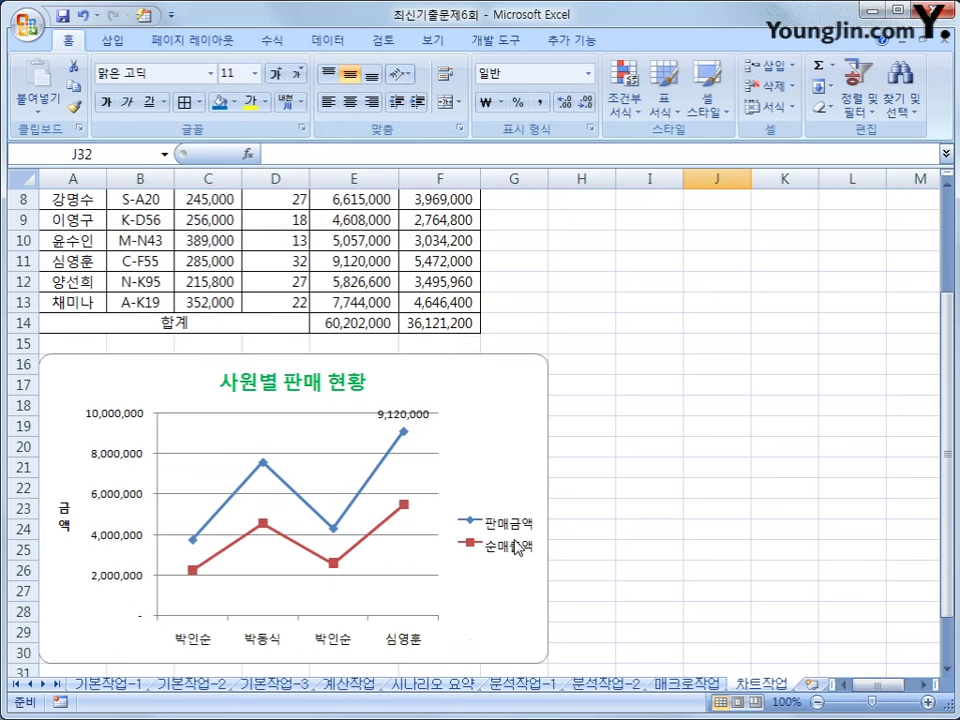
click(590, 632)
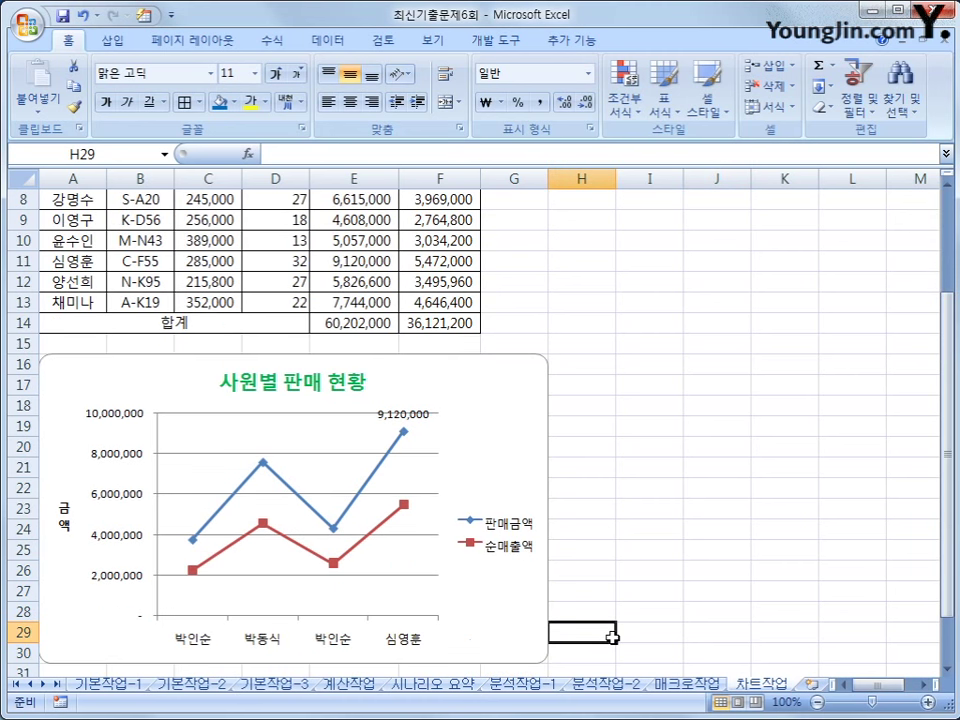